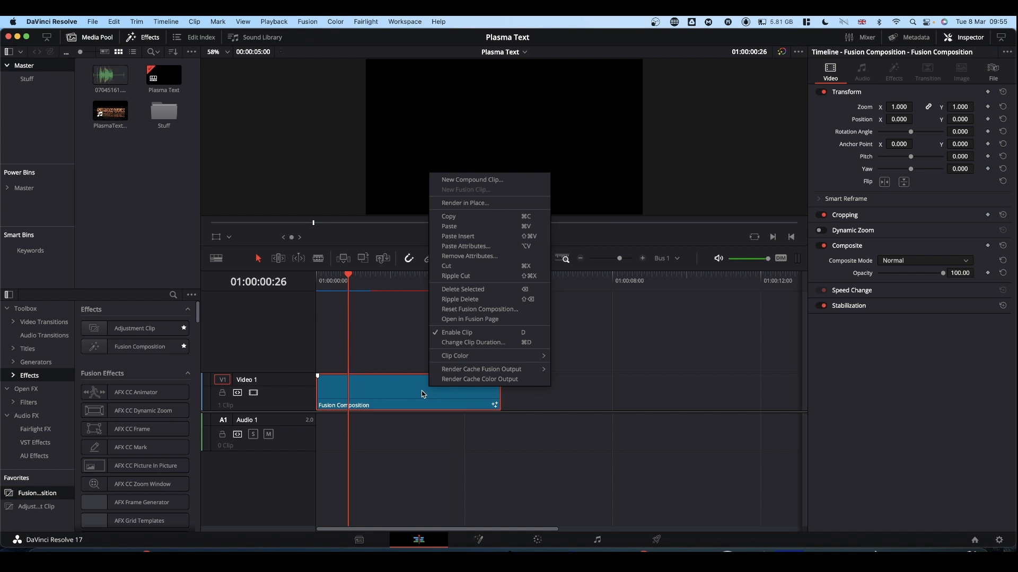
Set the Fusion Composition clip's duration to 15 seconds
click(474, 343)
click(437, 324)
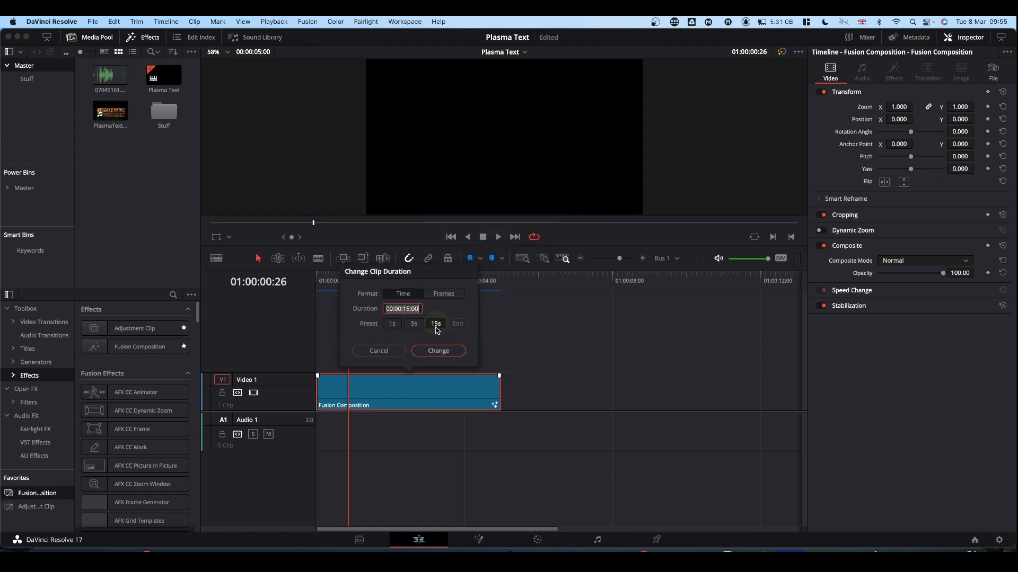
click(444, 351)
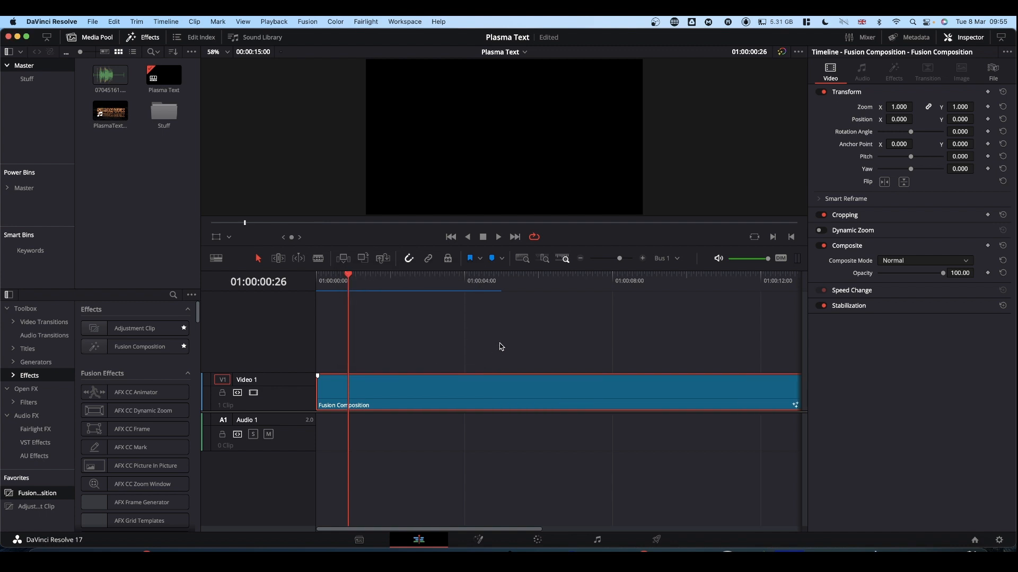
Open the composition on the Fusion page and move the MediaOut1 node to the far right of the node graph
click(479, 539)
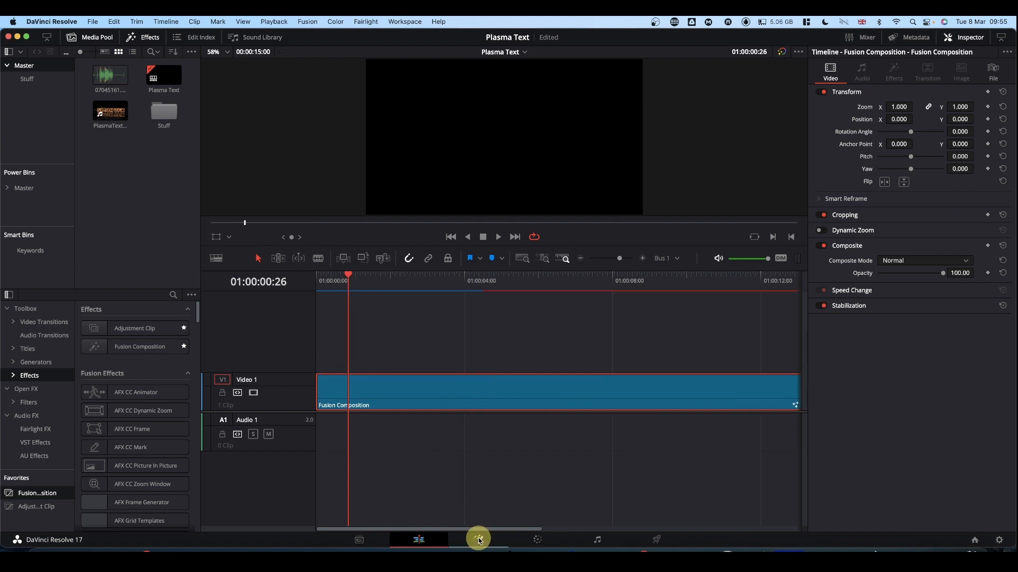
drag(217, 375, 717, 459)
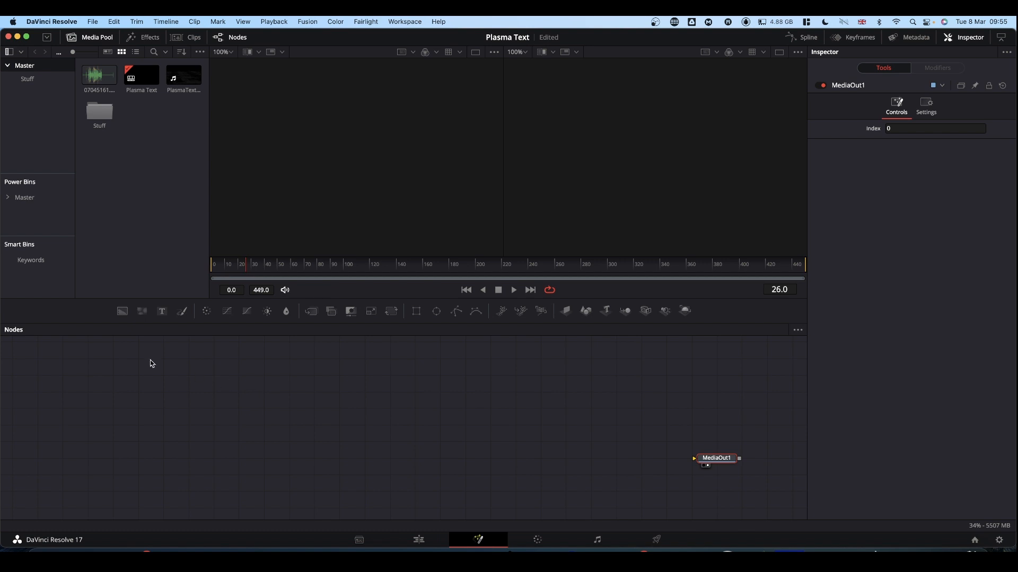
Add a Text node reading PLASMA and merge it over a black Background node, showing the merged result in the viewer
drag(162, 311, 540, 170)
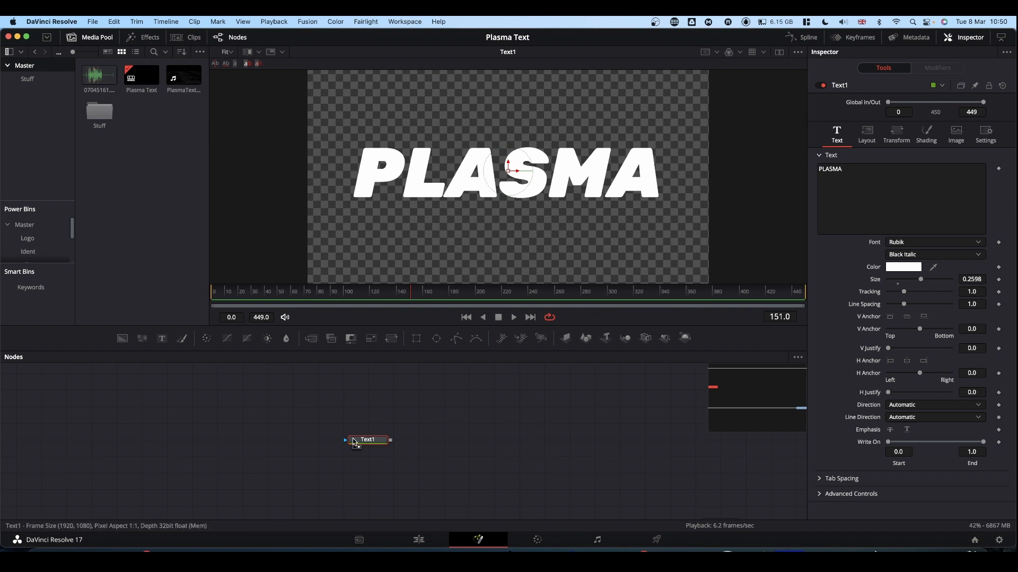
drag(365, 444, 315, 410)
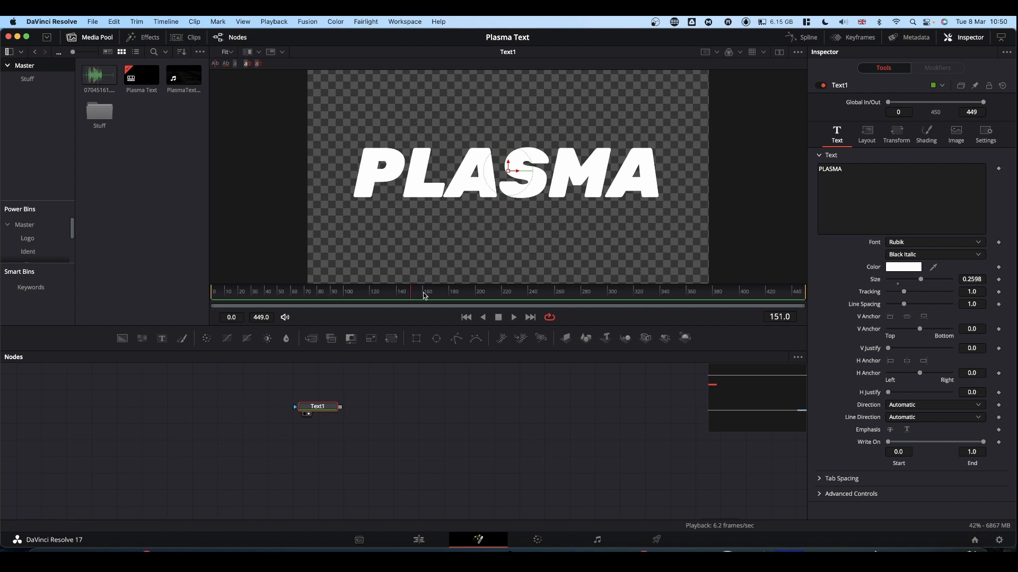
drag(122, 342, 530, 190)
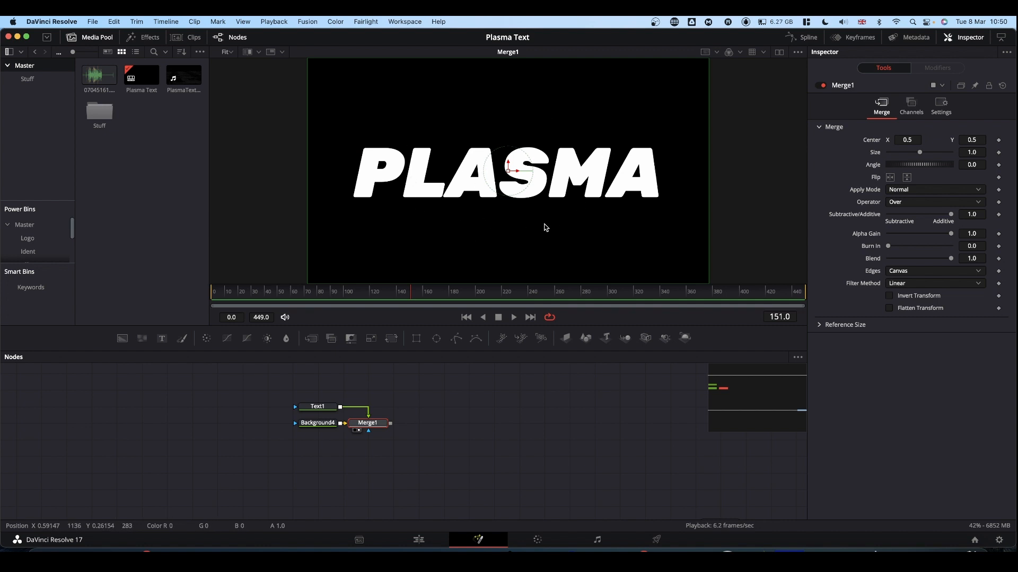
Save the viewer image as a PNG file named PLasma in the Downloads folder
right_click(466, 105)
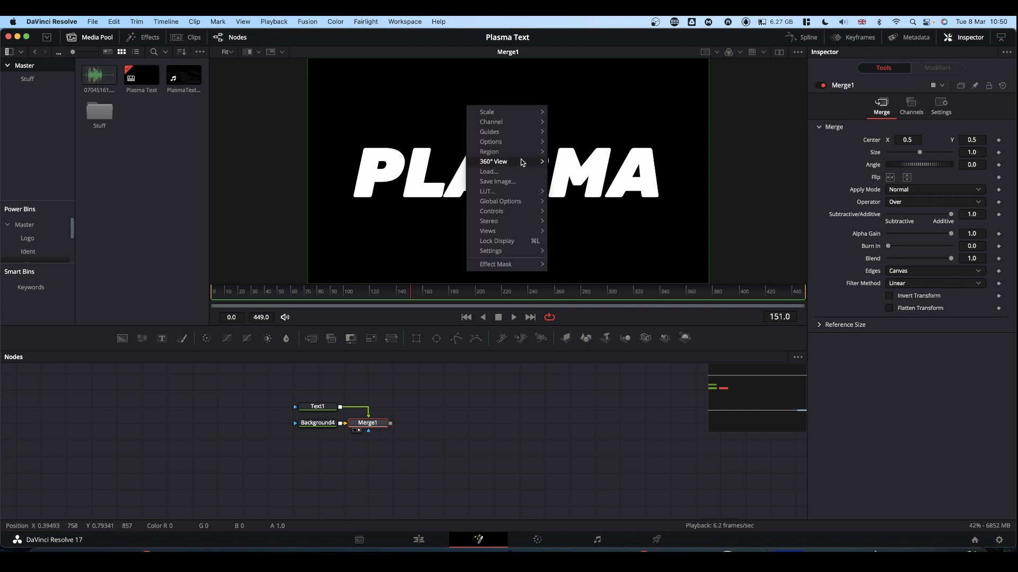
click(497, 181)
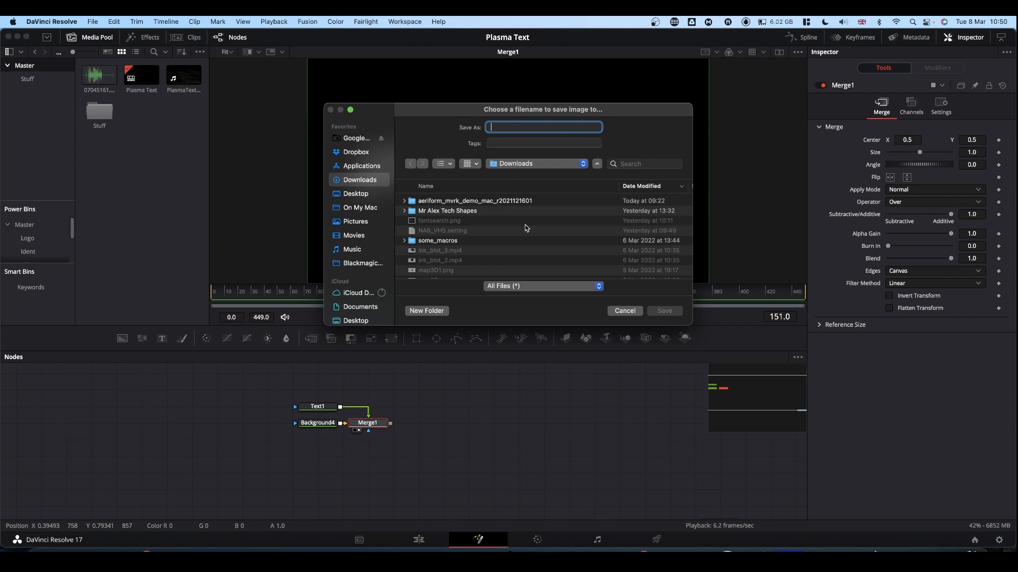
click(530, 284)
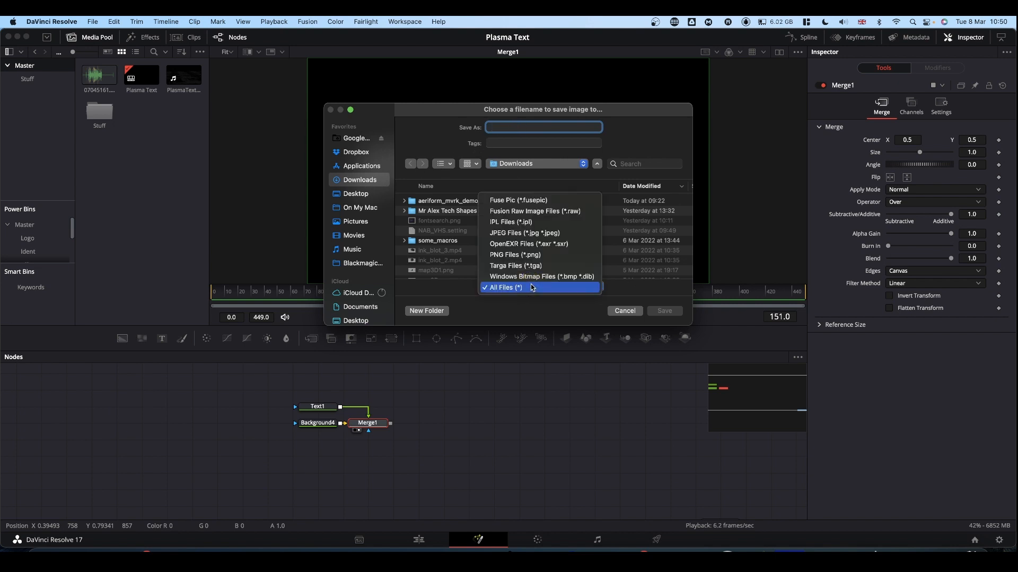
click(527, 256)
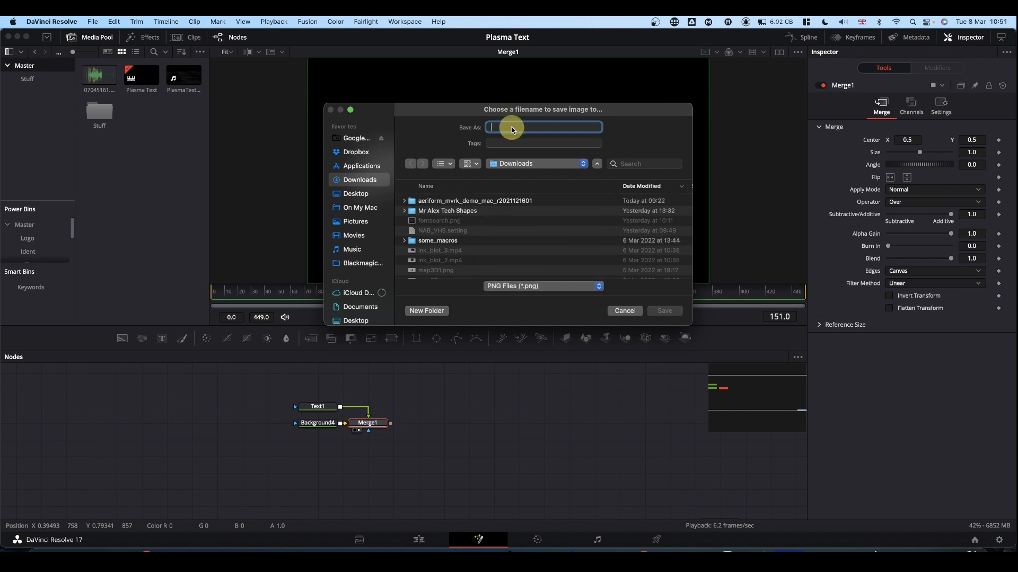
text(PLasma)
click(665, 311)
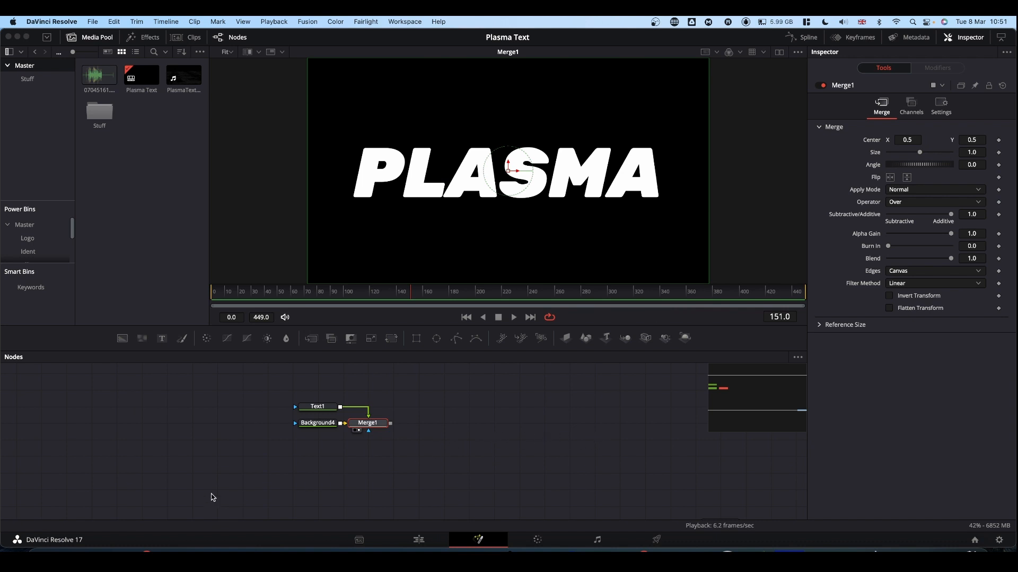
Switch to Convertio in Safari, add PLasma.png from Downloads, convert it to SVG and download the result
click(105, 551)
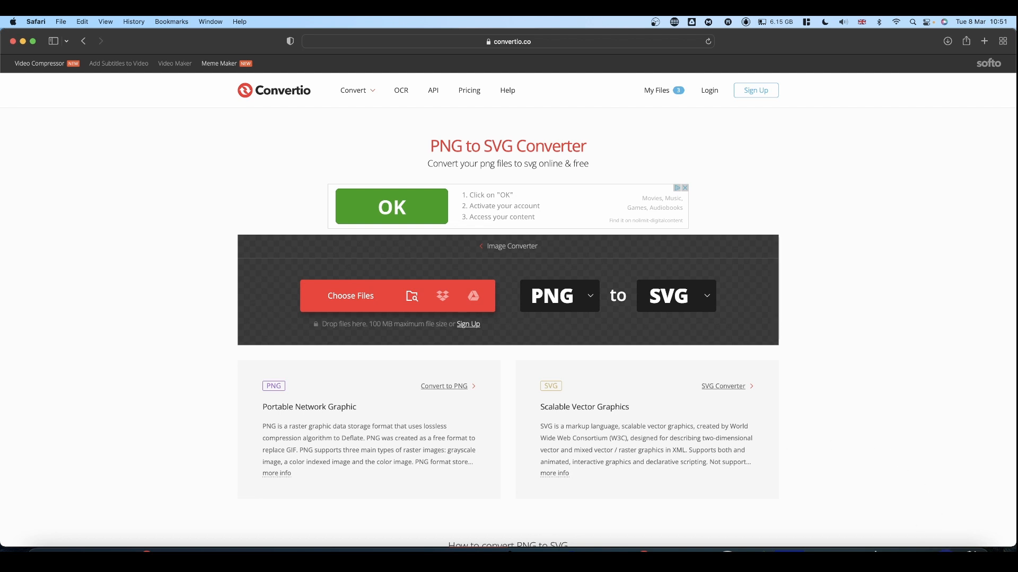
right_click(949, 542)
click(952, 531)
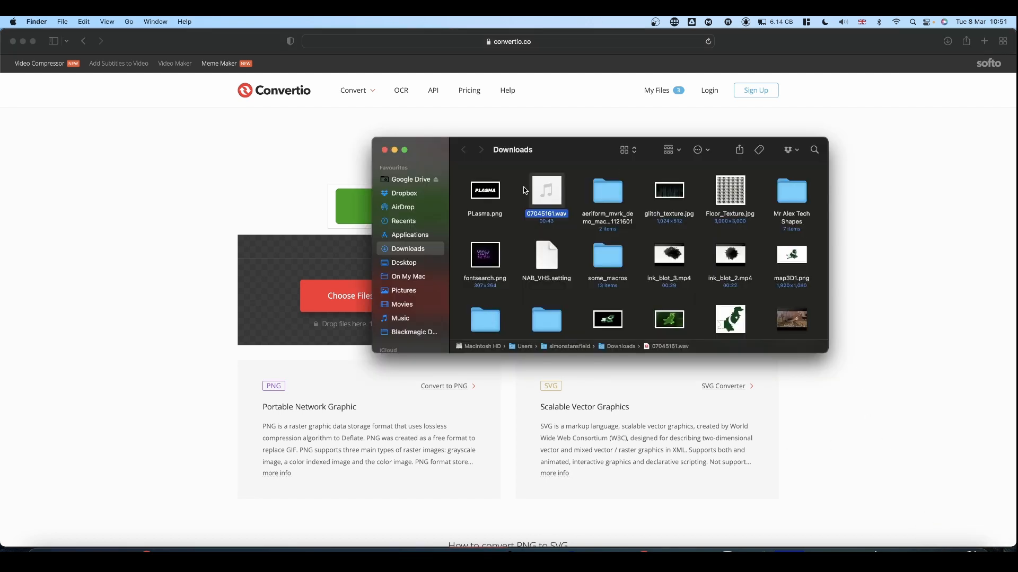
drag(499, 191, 345, 284)
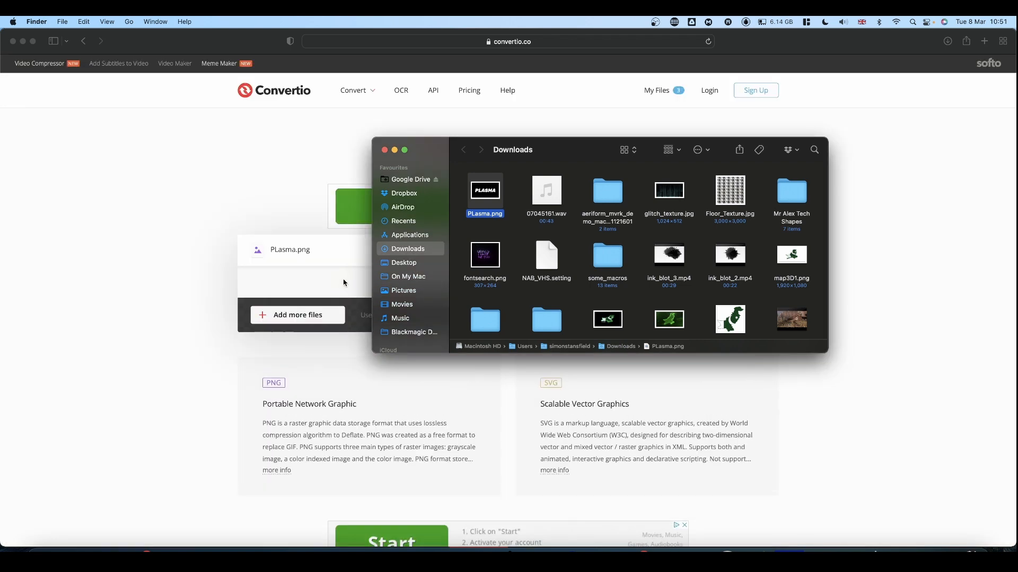
click(384, 150)
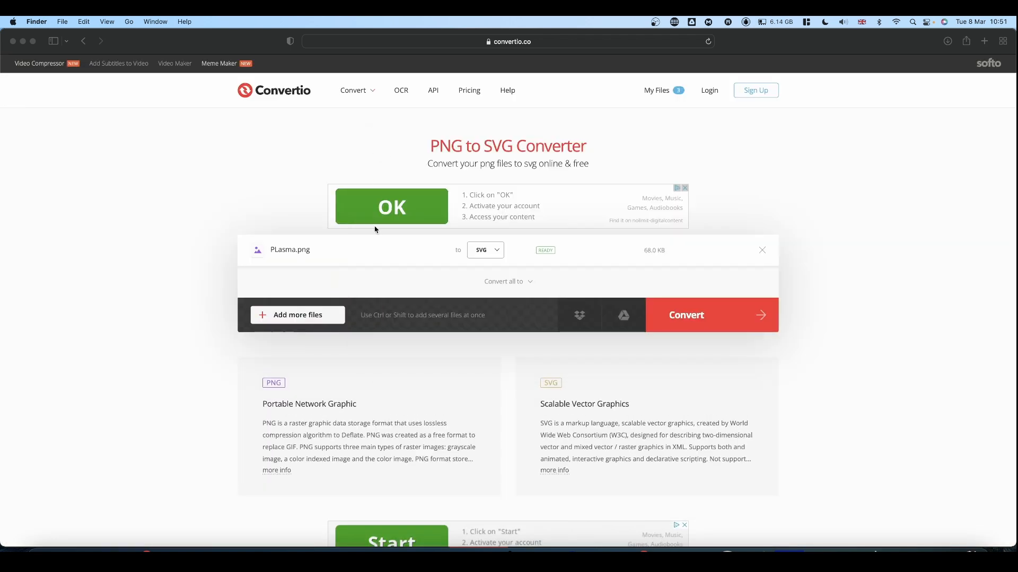
click(686, 321)
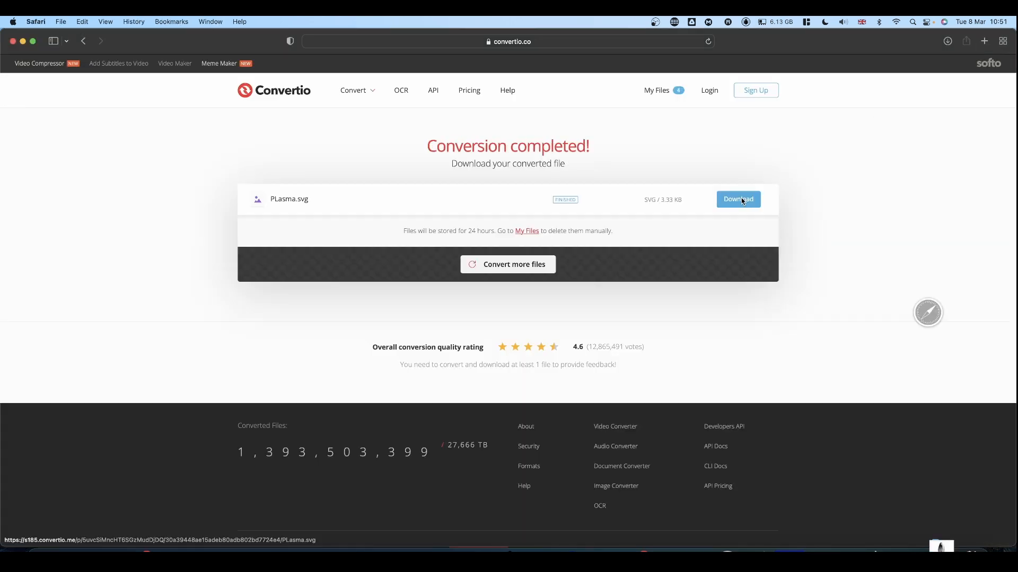
Switch back to DaVinci Resolve and choose PLasma.svg from Downloads for import into the Fusion composition
click(447, 551)
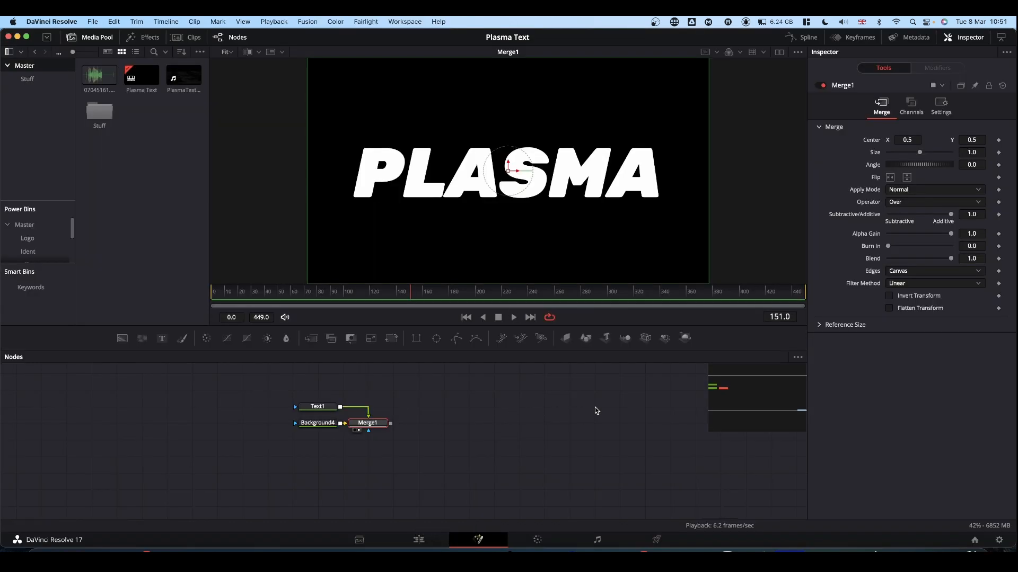
scroll(595, 408, up, 2)
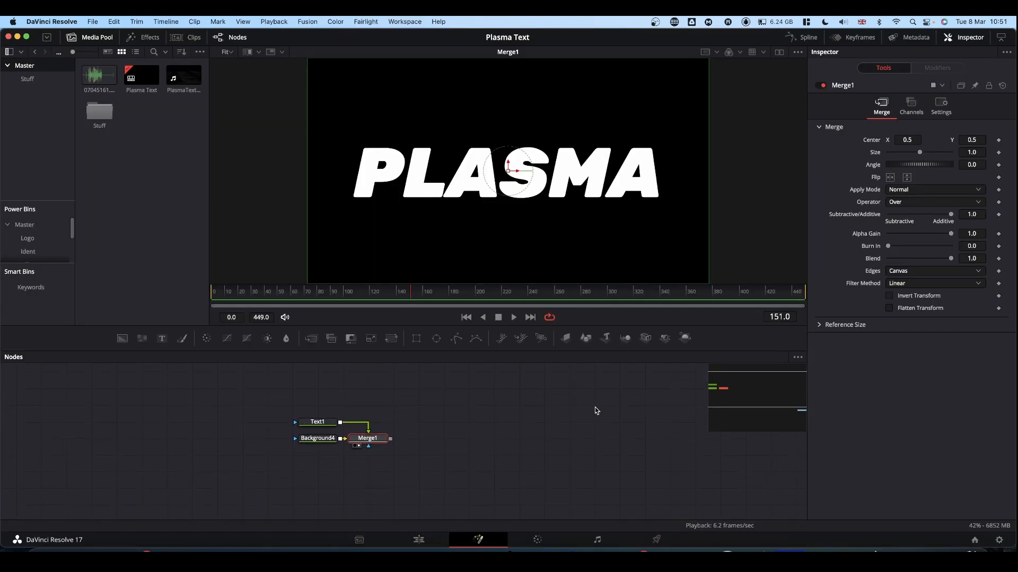
scroll(595, 407, down, 1)
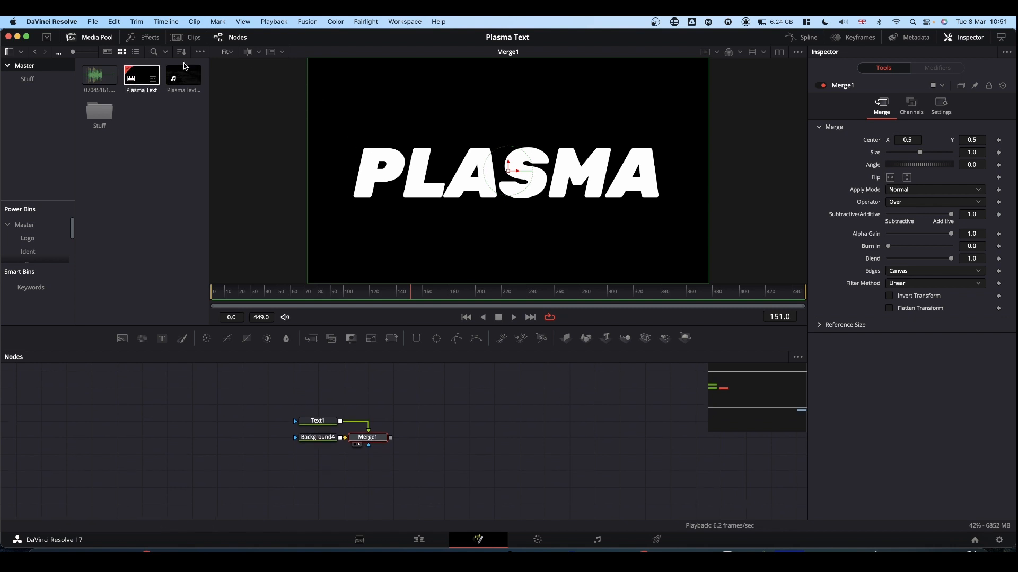
click(307, 22)
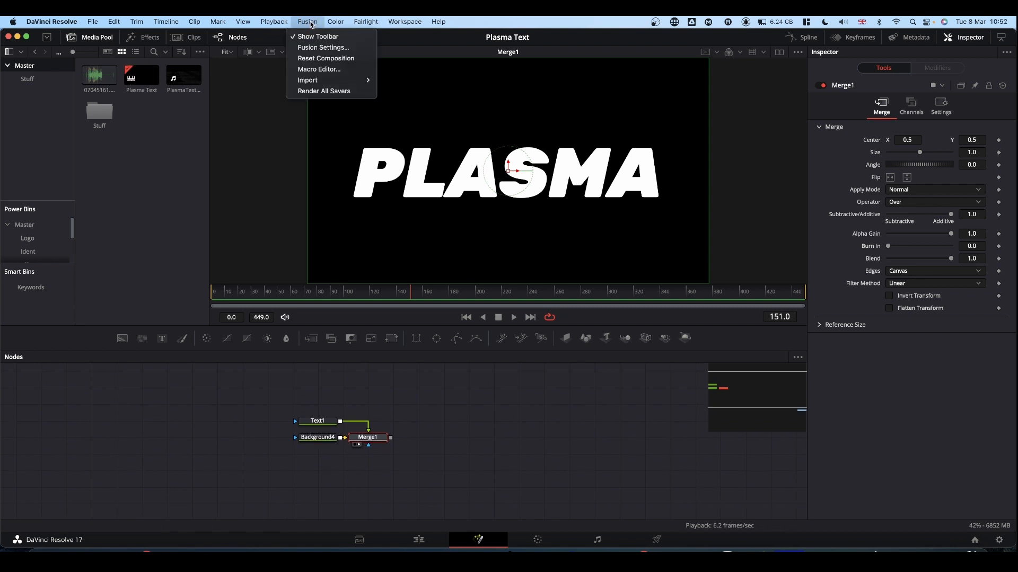
mouse_move(318, 80)
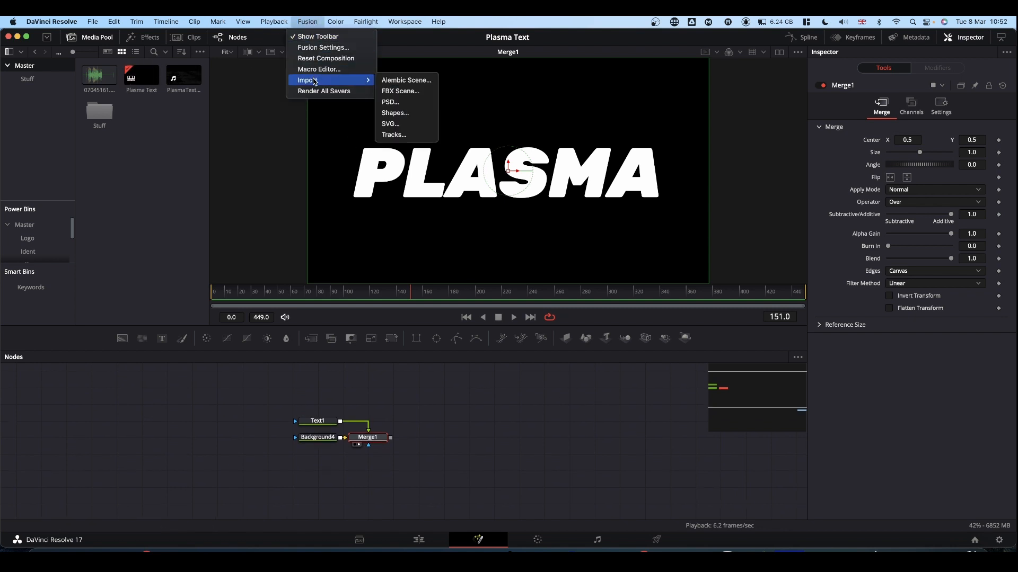
click(393, 124)
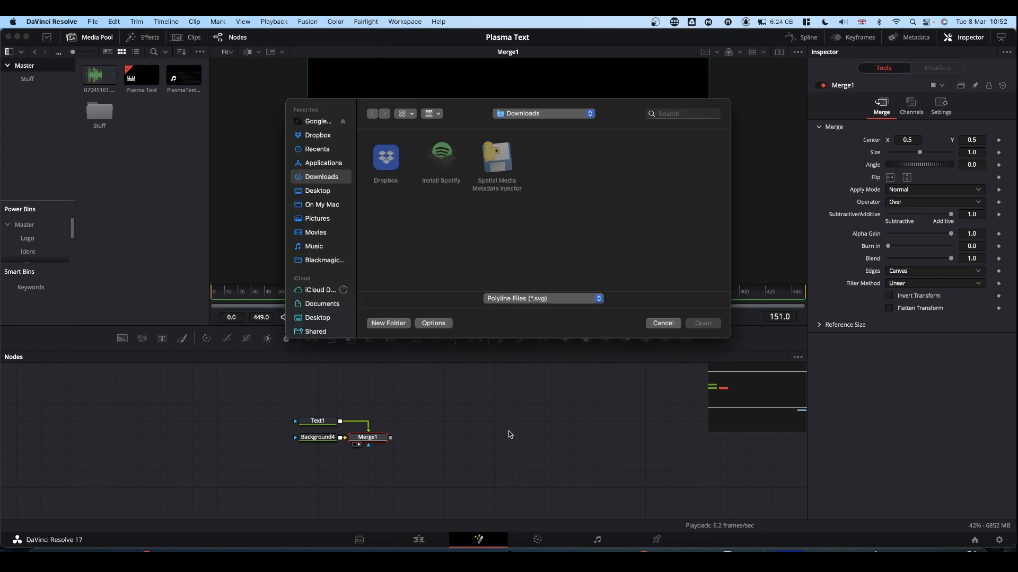
double_click(393, 162)
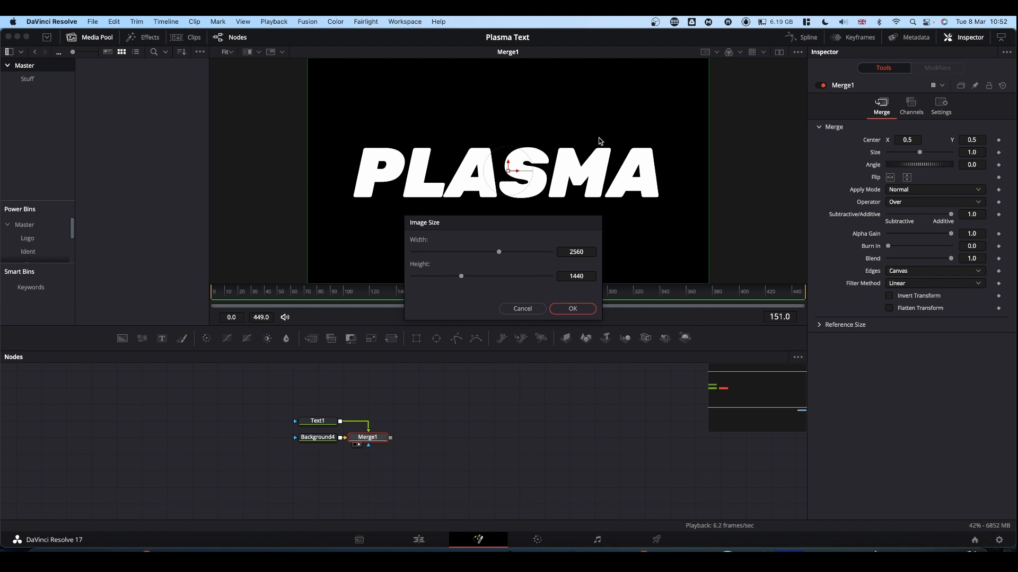
Set the imported SVG's image size to 1920 by 1080 and finish the import
click(575, 252)
text(1920)
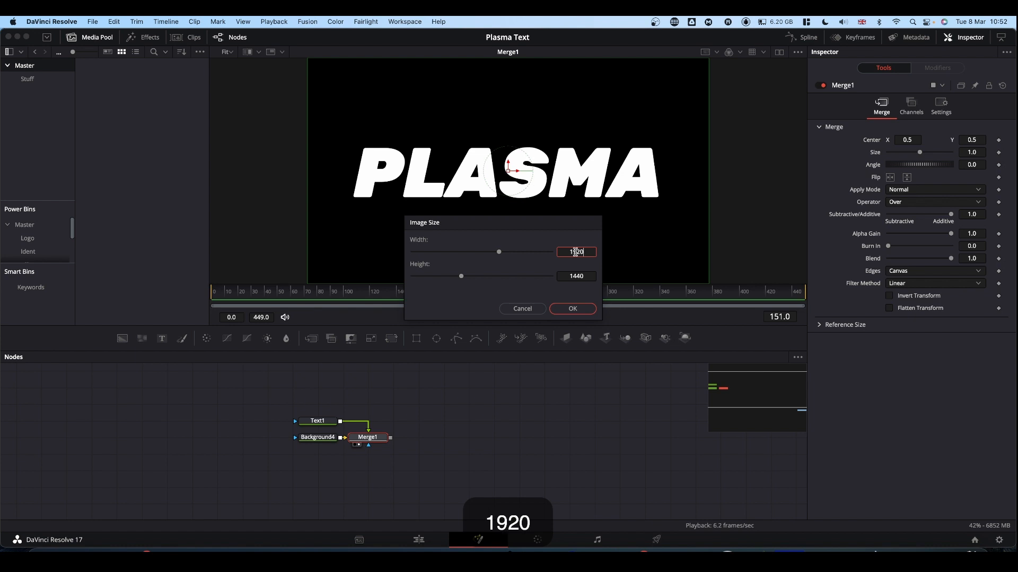
key(Tab)
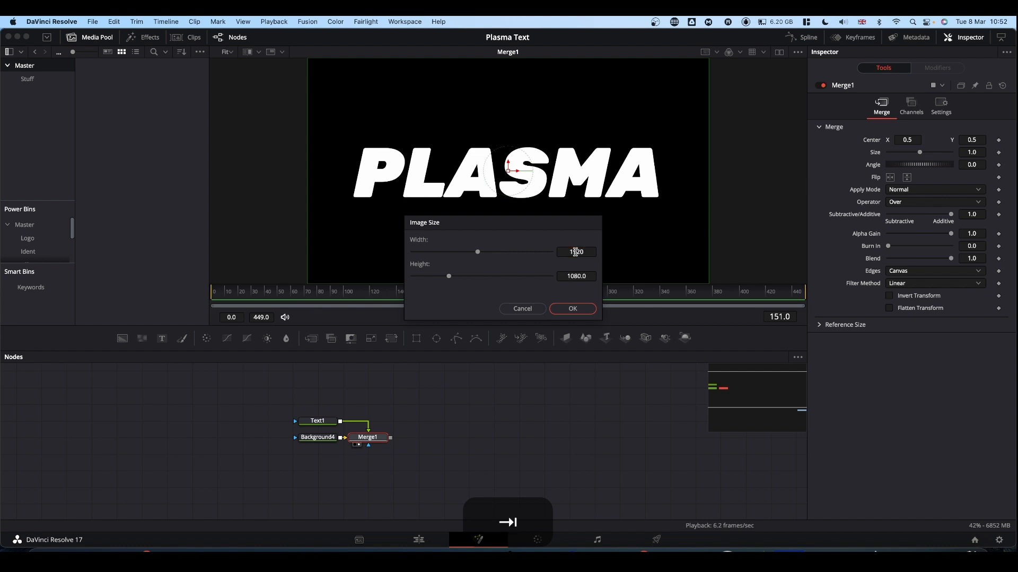
click(572, 309)
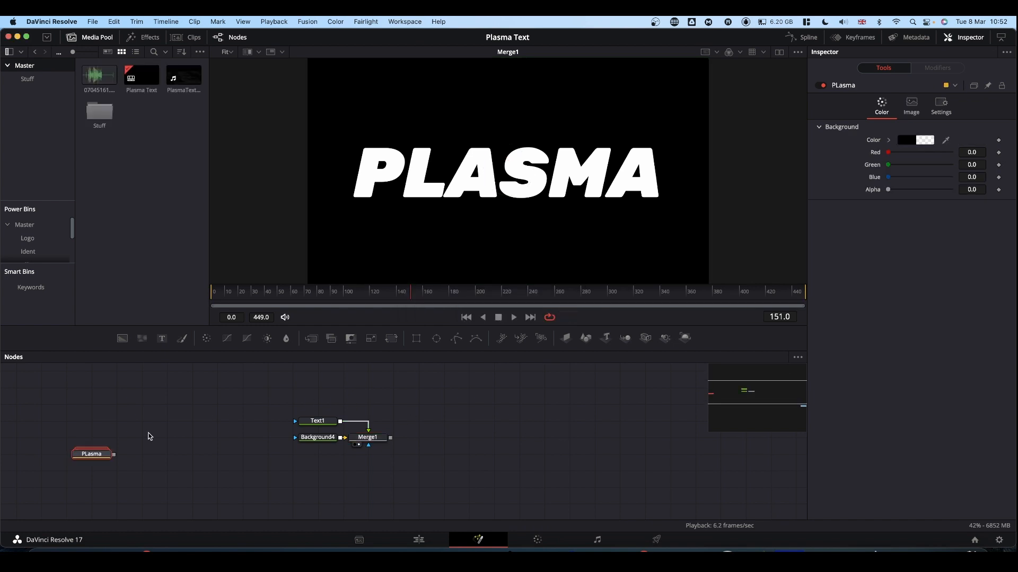
Show the PLasma group in the viewer, expand it to examine its individual letter paths, and collapse it again
drag(106, 457, 469, 181)
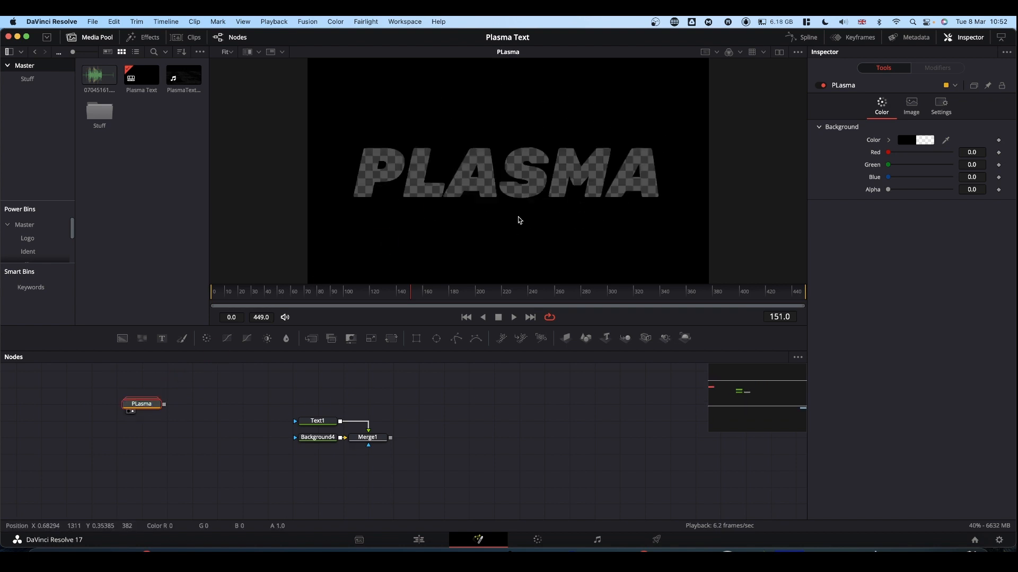
double_click(148, 407)
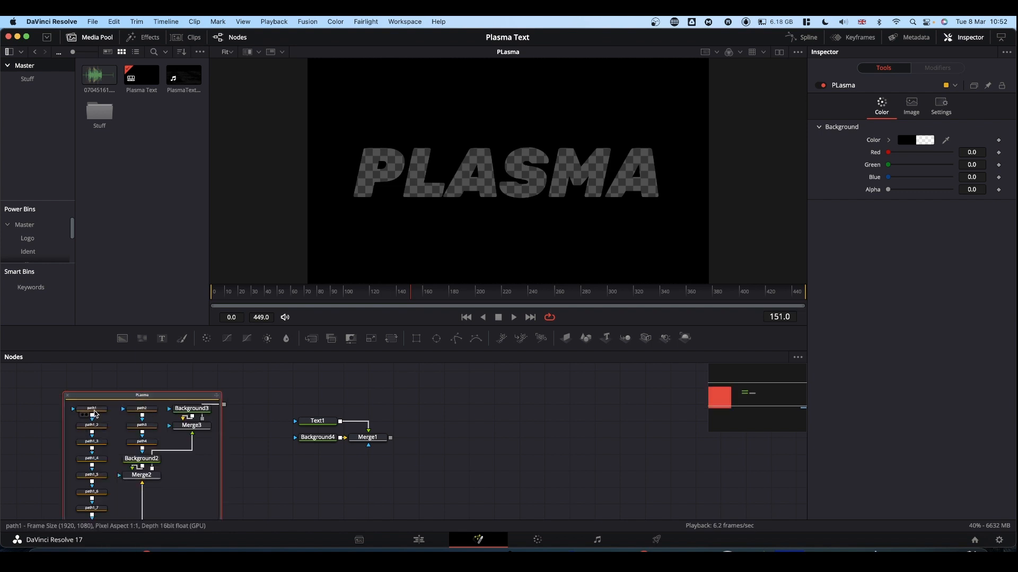
click(94, 412)
drag(96, 430, 98, 448)
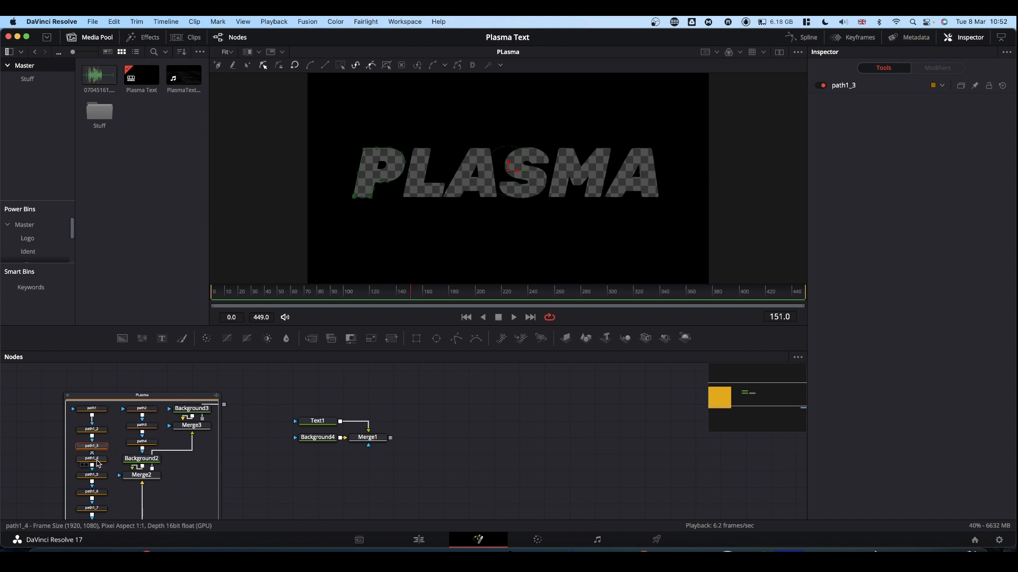
click(98, 461)
click(97, 476)
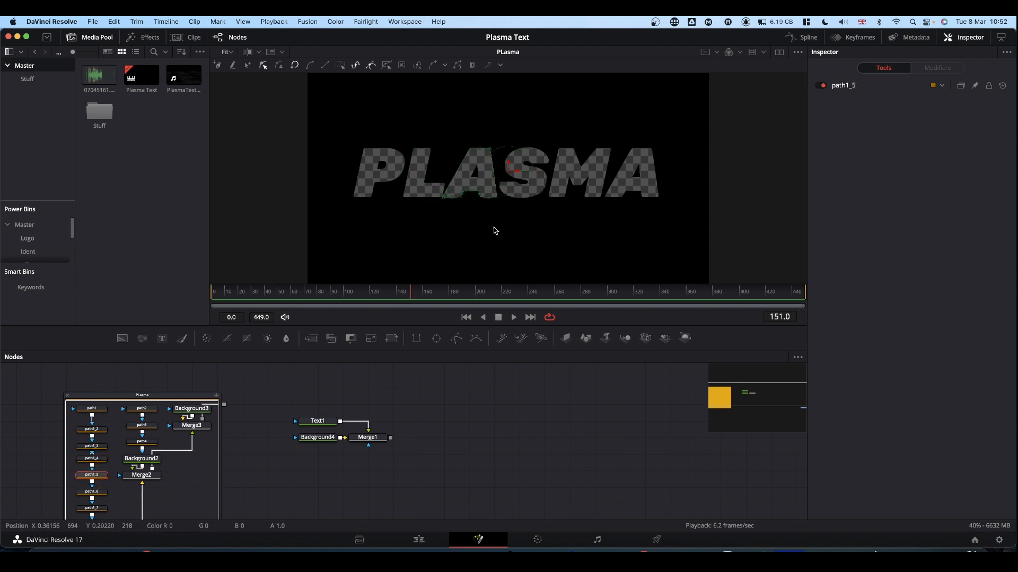
click(67, 397)
Move the PLasma group to the far right of the node graph and delete the Background4 and Merge1 nodes
drag(136, 408, 743, 494)
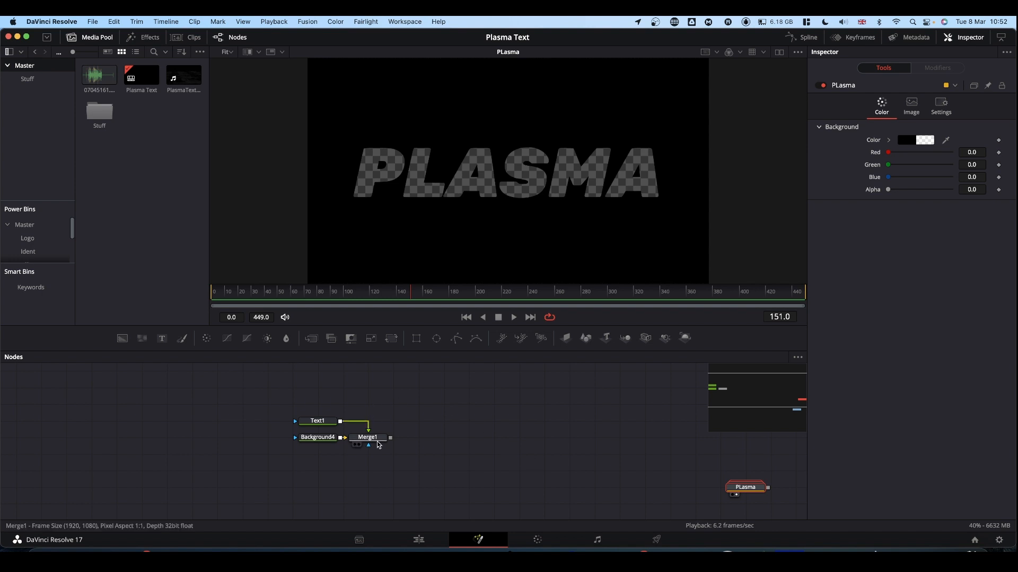
click(320, 464)
drag(328, 461, 386, 434)
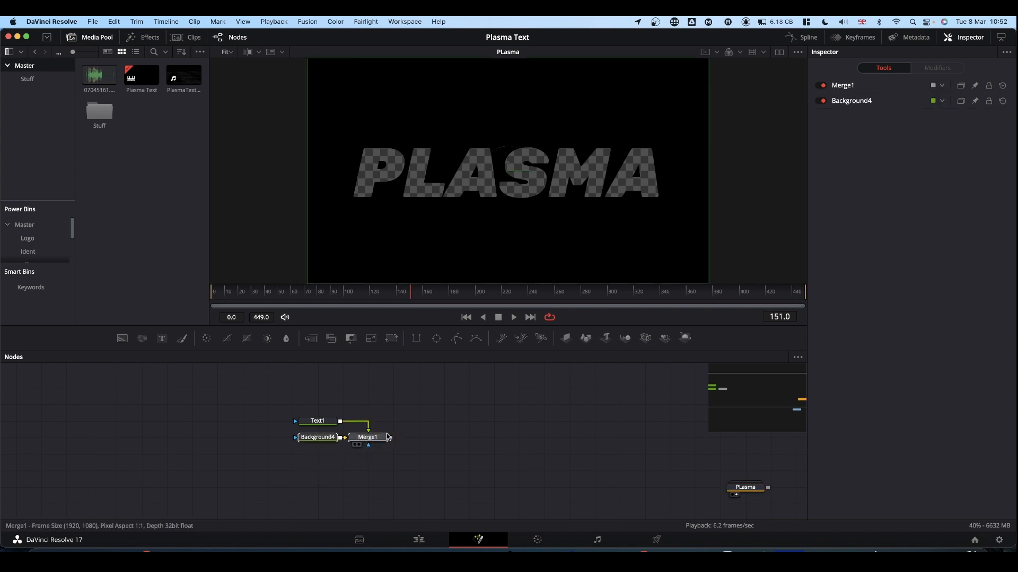
key(BackSpace)
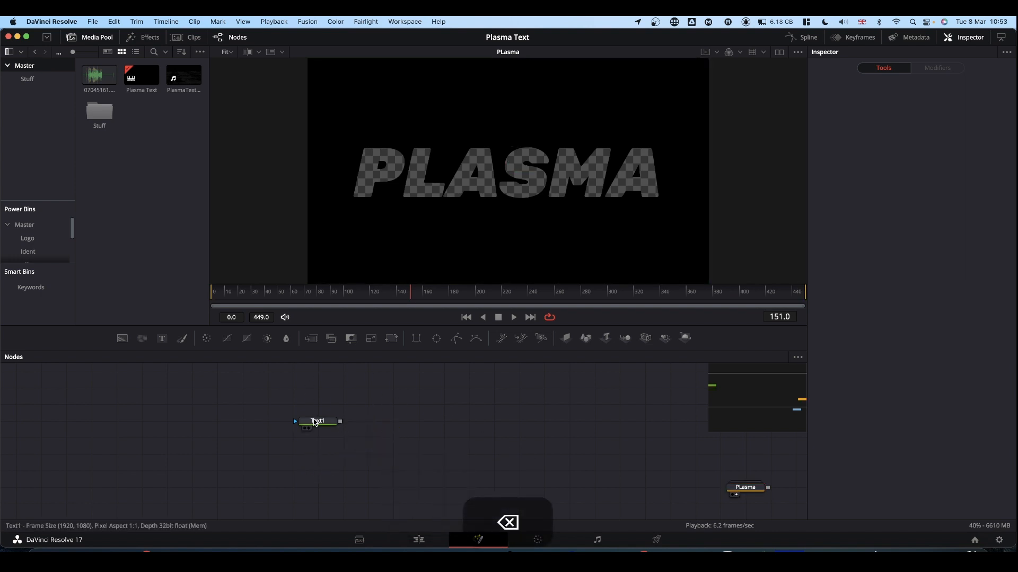
Show Text1 in the viewer and move its node farther left in the node graph
drag(317, 421, 476, 221)
drag(321, 424, 203, 432)
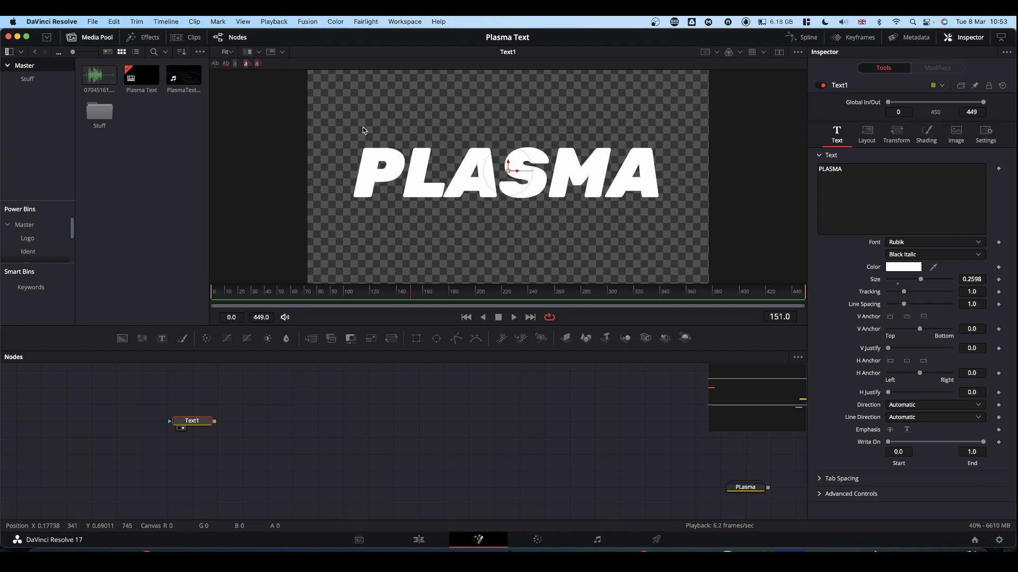
Change Text1's shading appearance to a text outline with a thickness of 0.01
drag(194, 423, 194, 439)
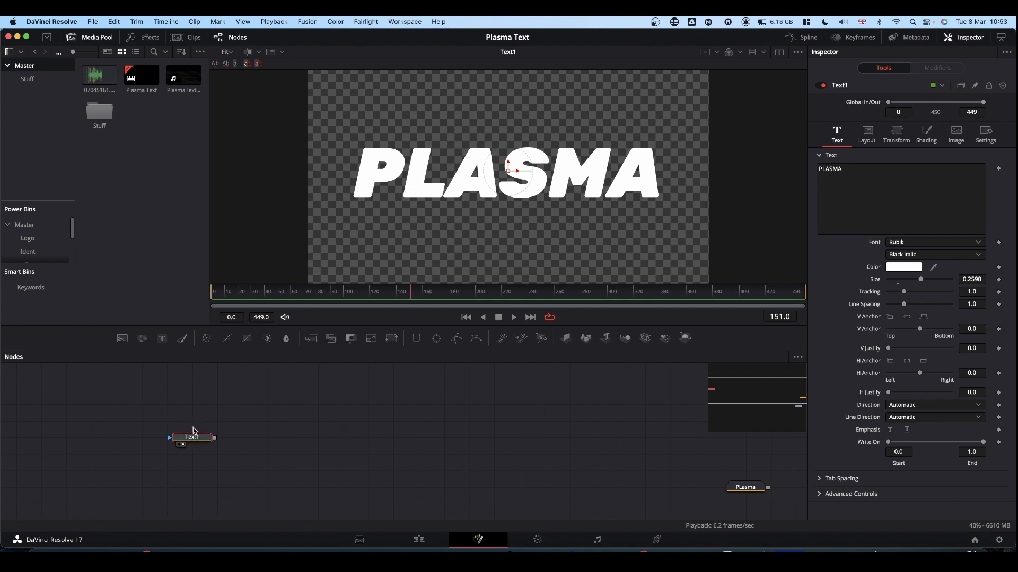
click(188, 437)
click(928, 135)
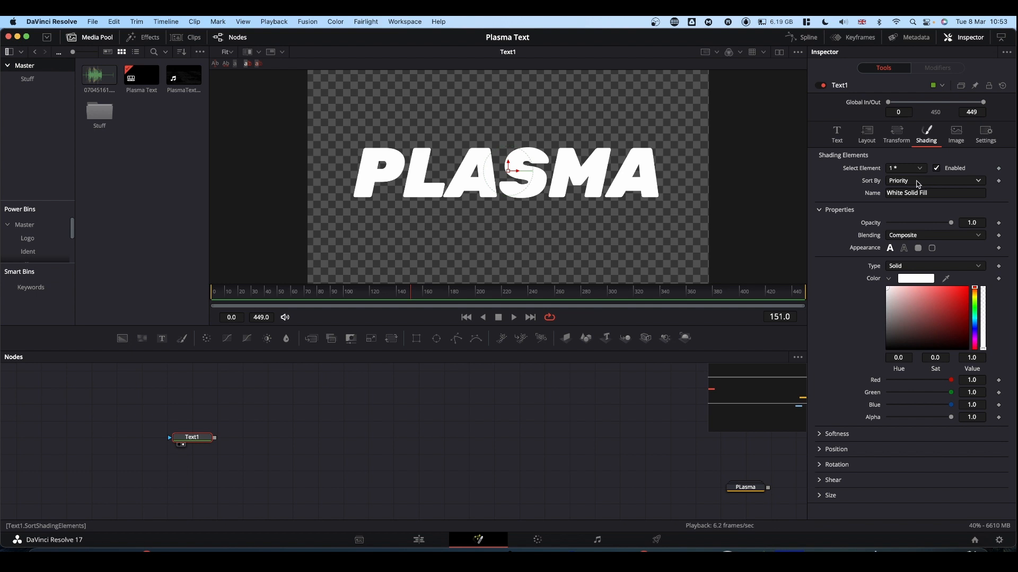
click(904, 249)
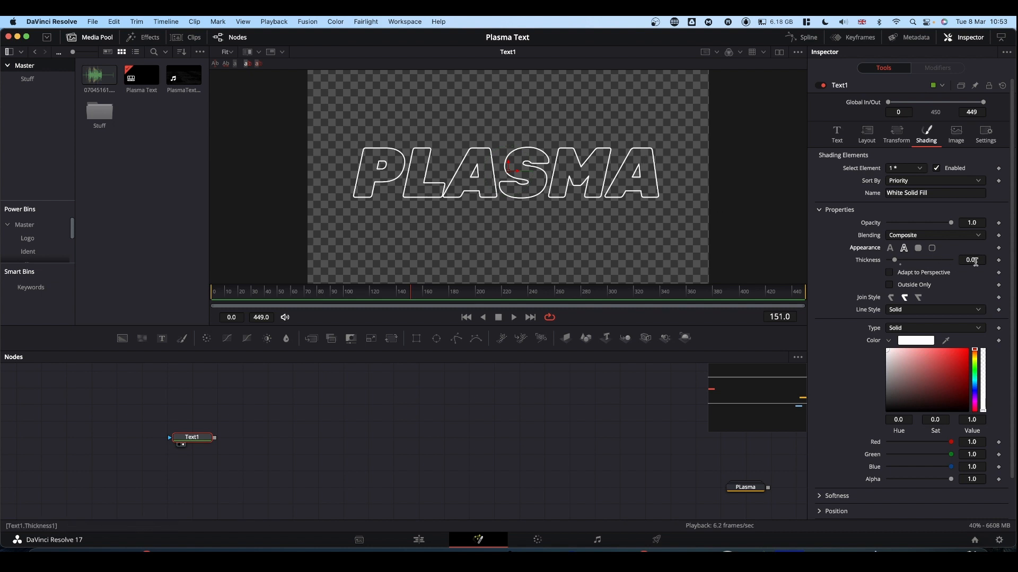
mouse_move(974, 259)
mouse_down()
mouse_move(931, 261)
mouse_move(976, 259)
mouse_up()
Add a Displace node after Text1, spaced out farther along the node graph, and show it in the viewer
drag(192, 436, 166, 437)
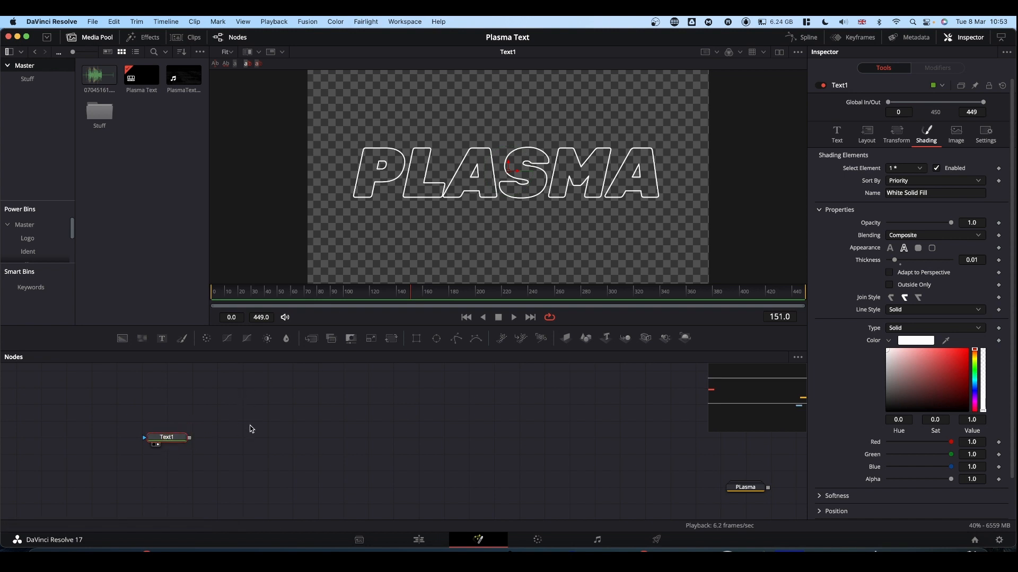
key(shift+space)
text(color c)
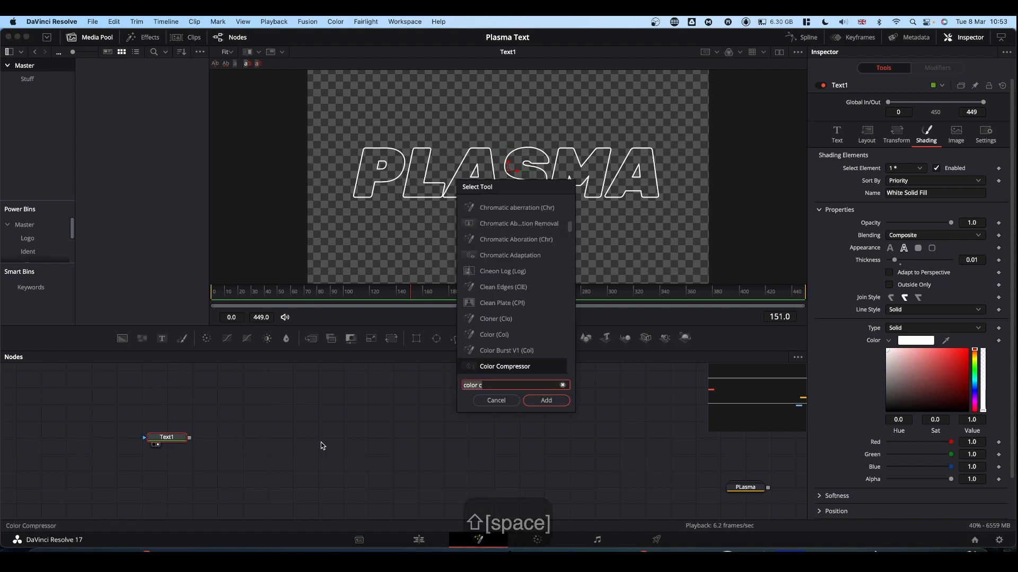
key(BackSpace)
key(BackSpace)
key(BackSpace)
key(BackSpace)
key(BackSpace)
key(BackSpace)
key(BackSpace)
text(d)
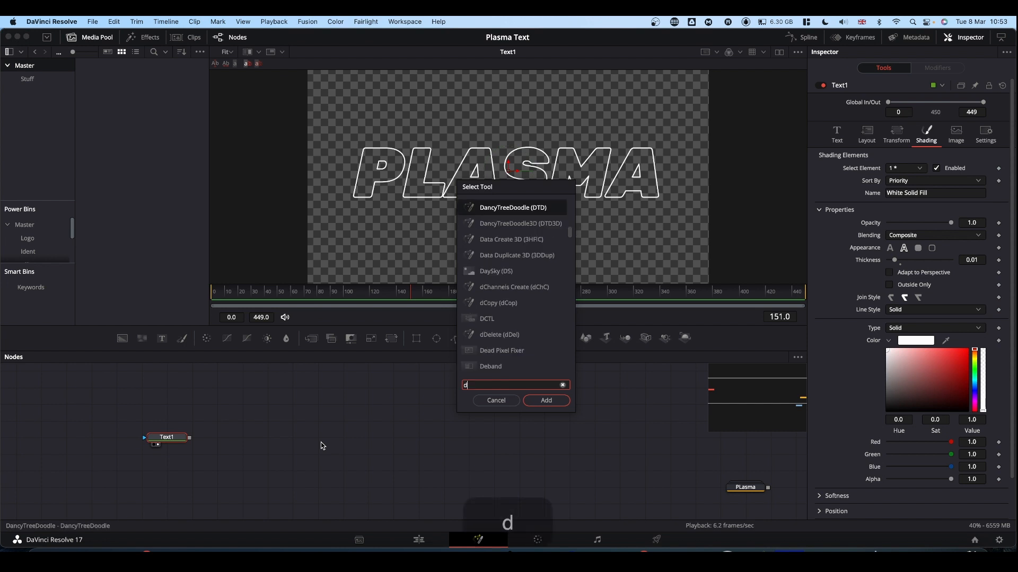
text(ispla)
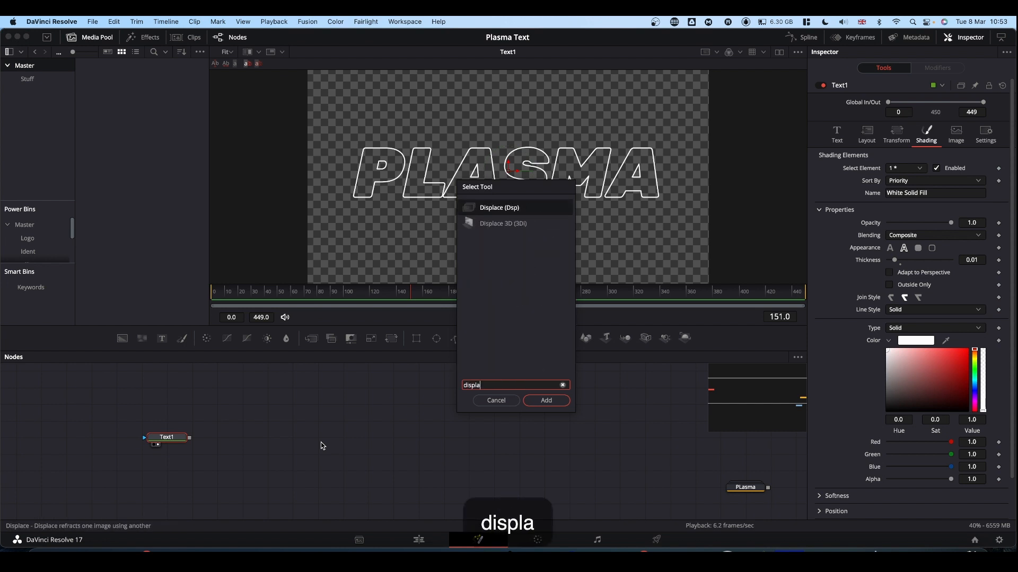
key(Return)
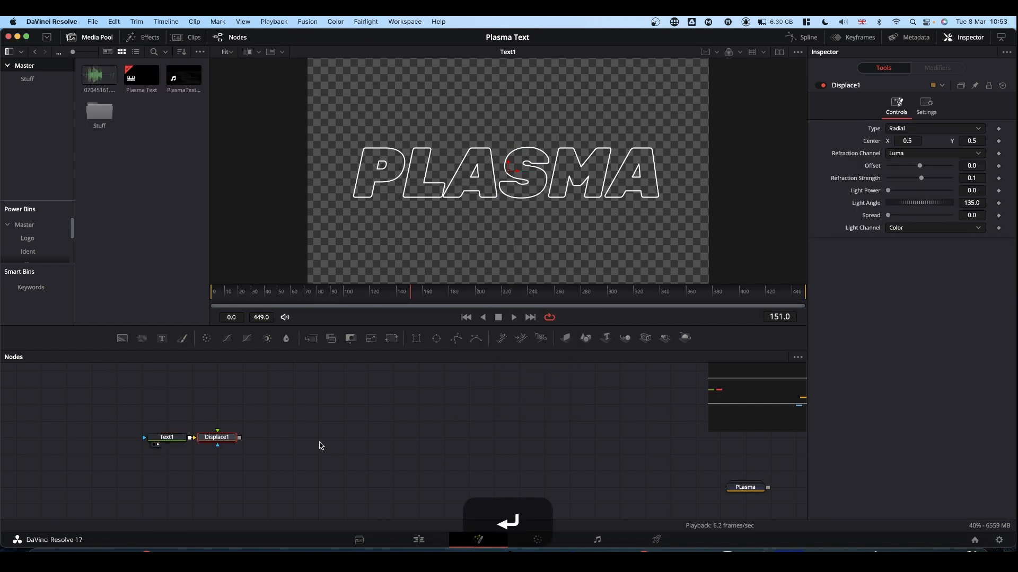
drag(230, 435, 470, 186)
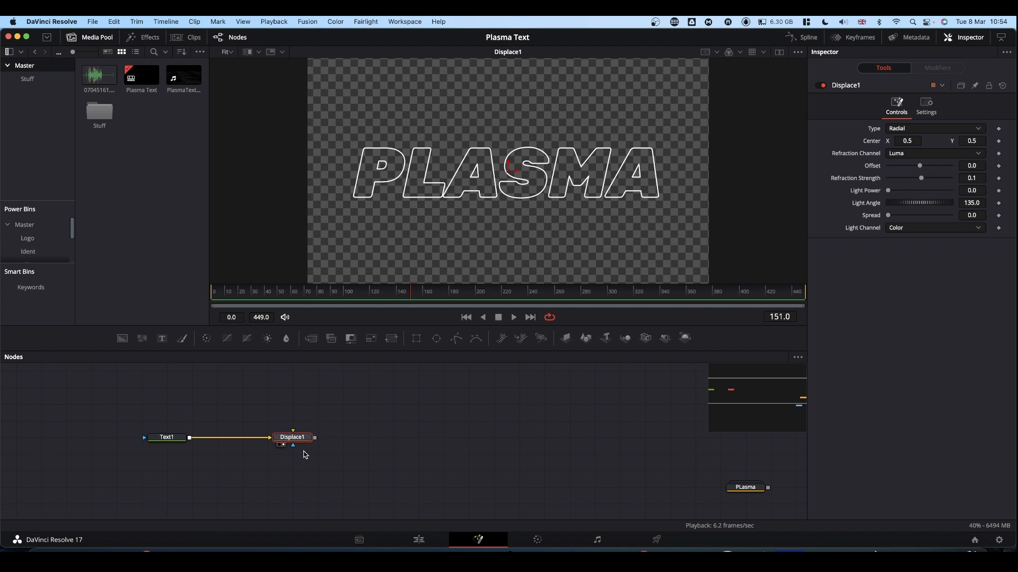
Add a FastNoise node above Displace1, view it, and set detail 4.65, contrast 1.63, brightness -0.22 and scale 5.67
click(142, 341)
drag(142, 342, 484, 227)
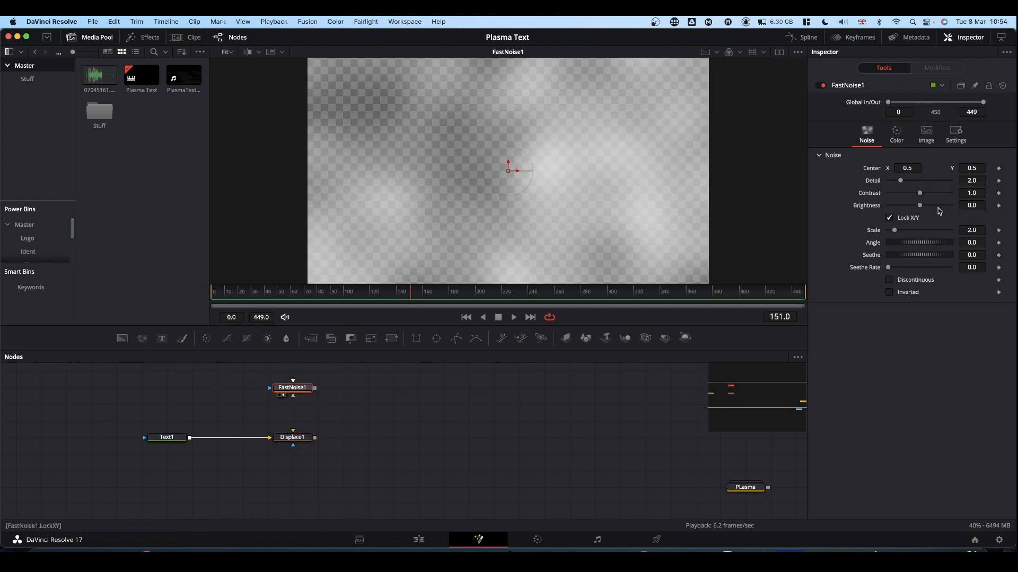
drag(905, 183, 907, 231)
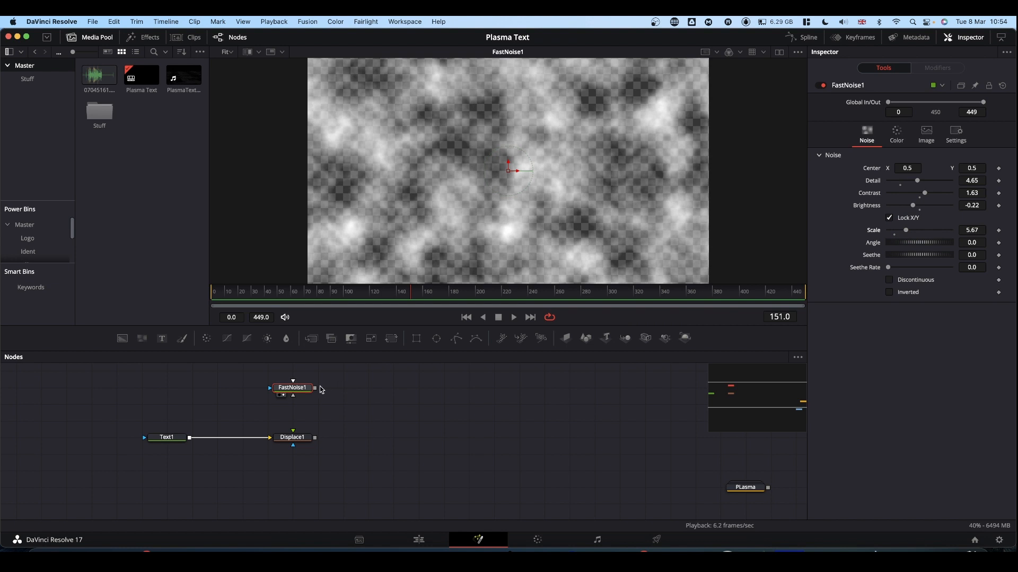
Connect FastNoise1 to Displace1 as its displacement map, set the noise's seethe rate to 0.079, and preview the displaced text
drag(317, 388, 486, 203)
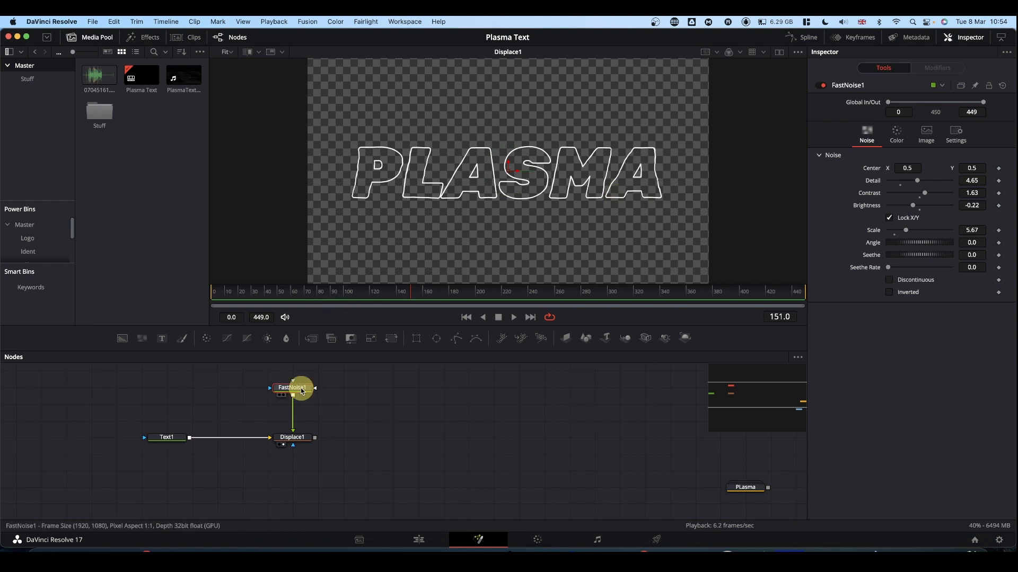
drag(888, 267, 894, 270)
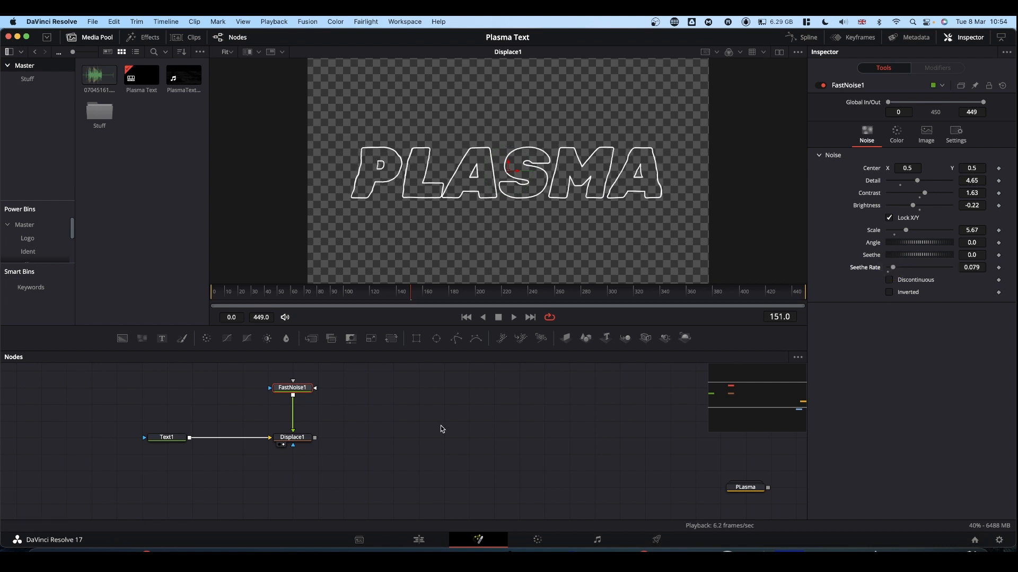
key(space)
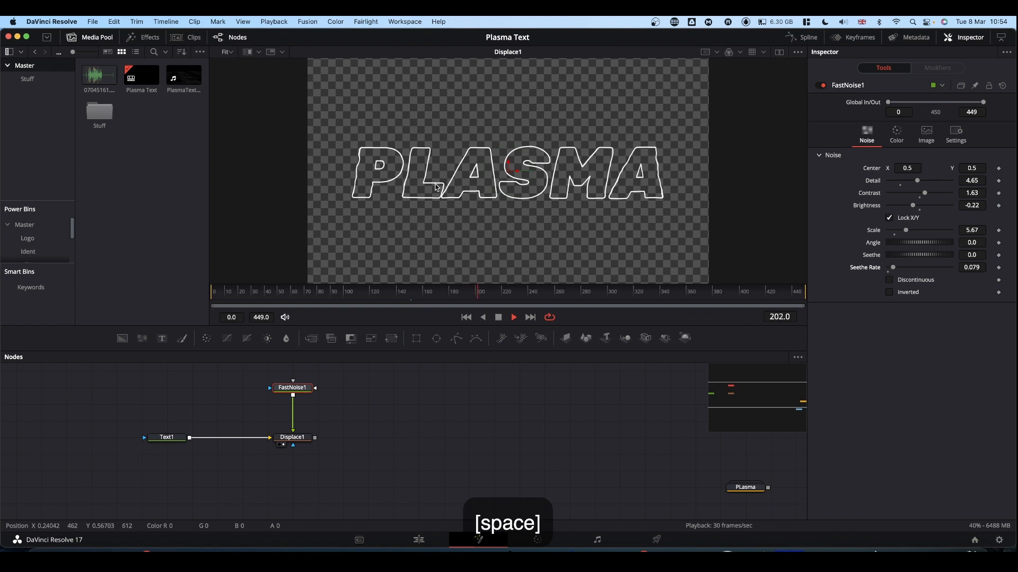
key(space)
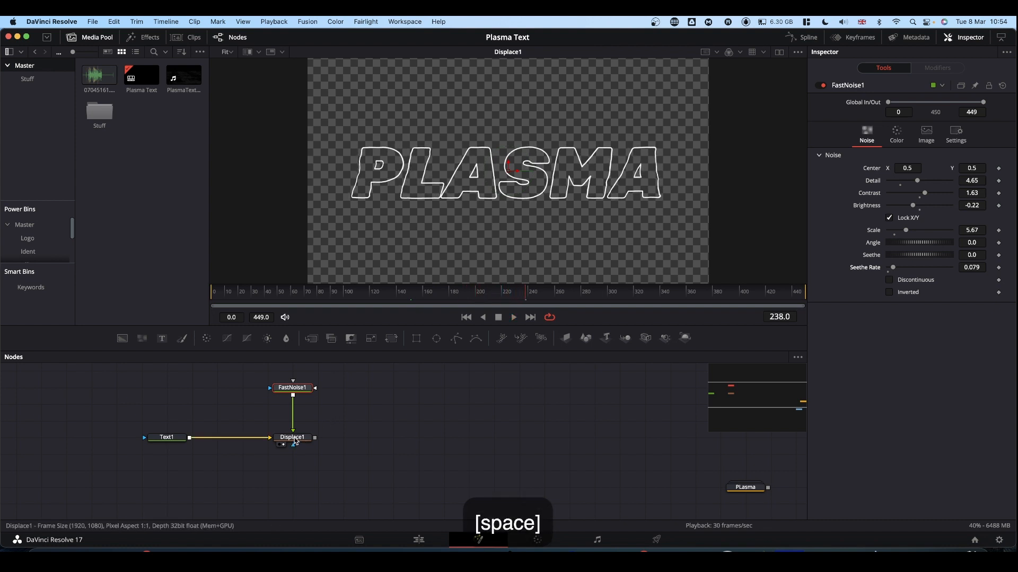
Switch Displace1 to the XY type with X refraction 0.017 and Y refraction 0.013, and preview the motion
click(295, 440)
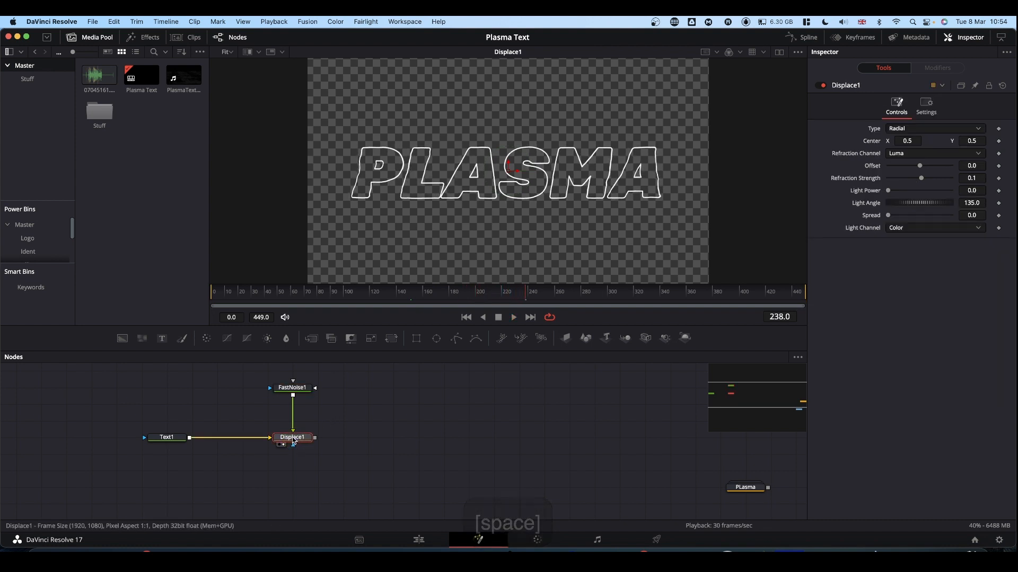
click(899, 130)
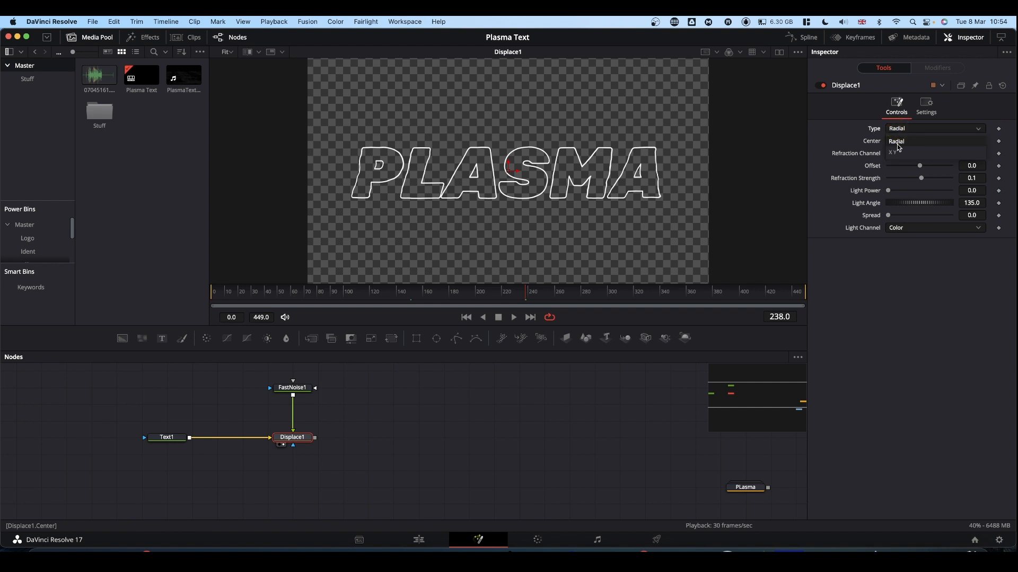
click(897, 143)
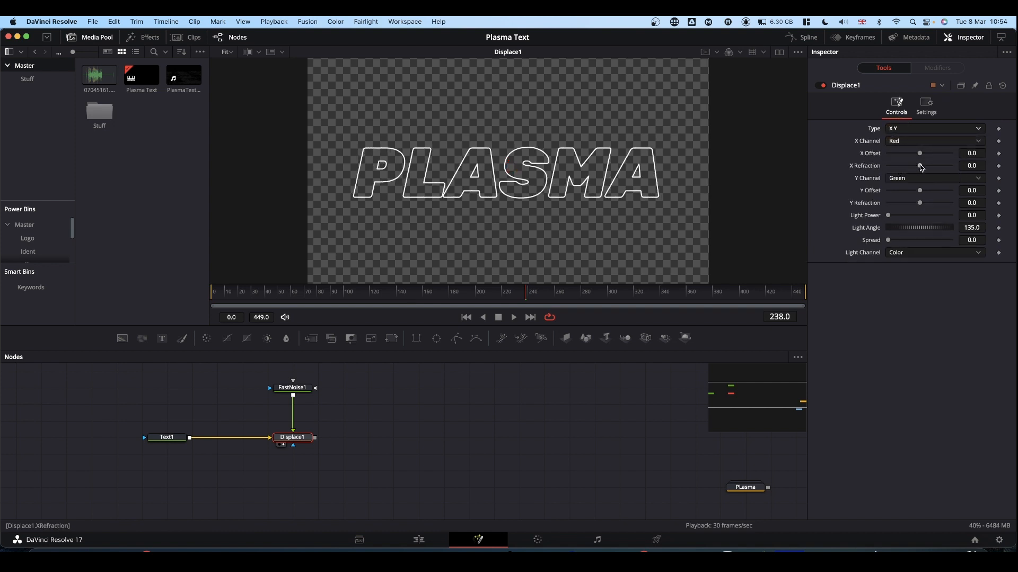
drag(920, 165, 926, 169)
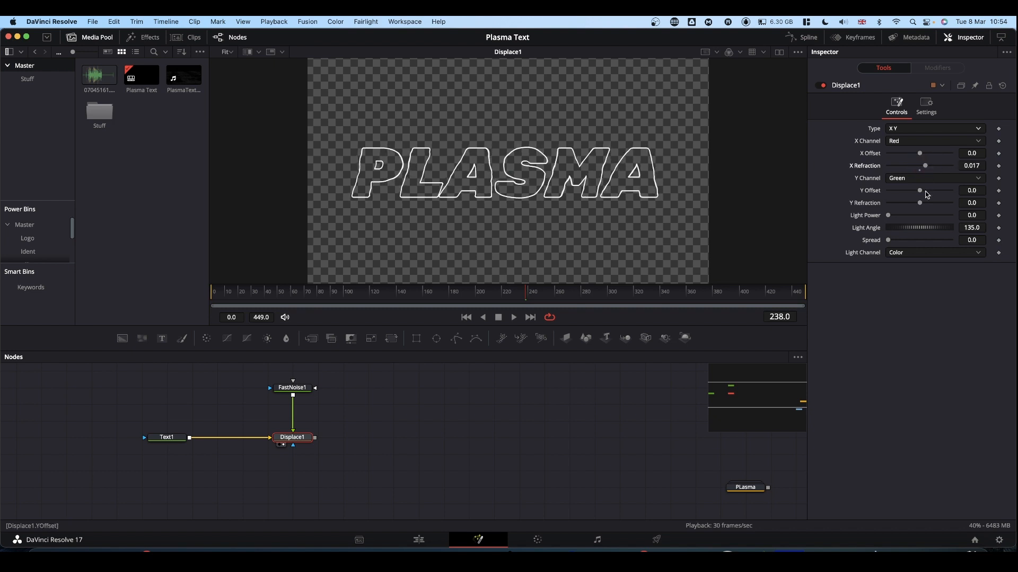
drag(922, 205, 925, 205)
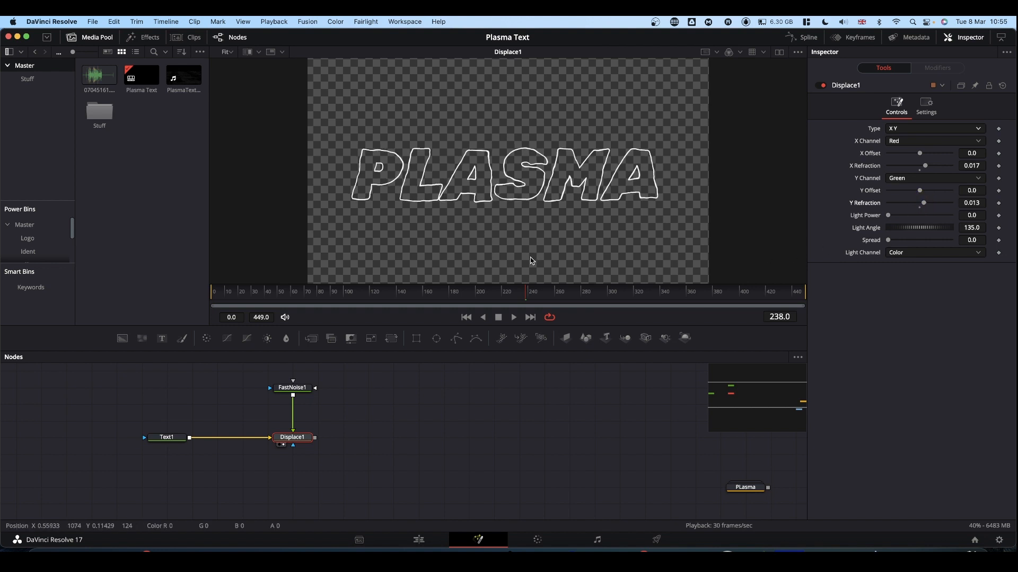
key(space)
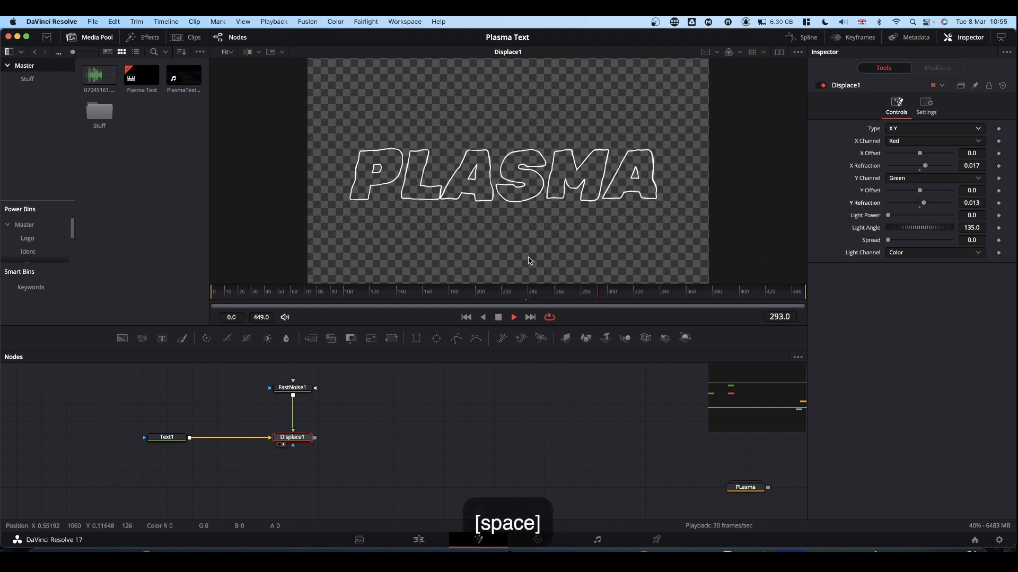
key(space)
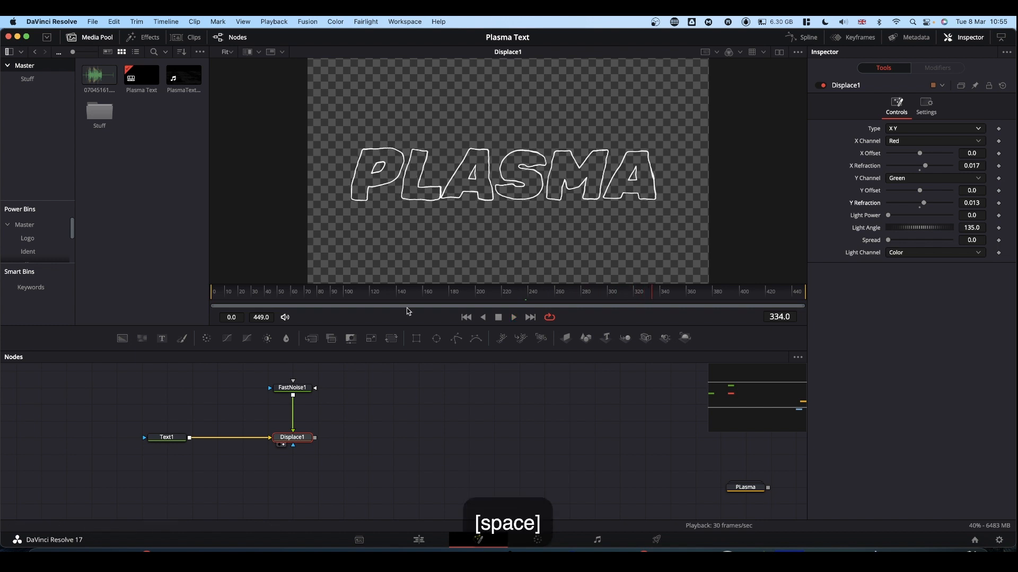
Raise FastNoise1's seethe rate to 0.268 while previewing the faster motion of the outline
click(291, 387)
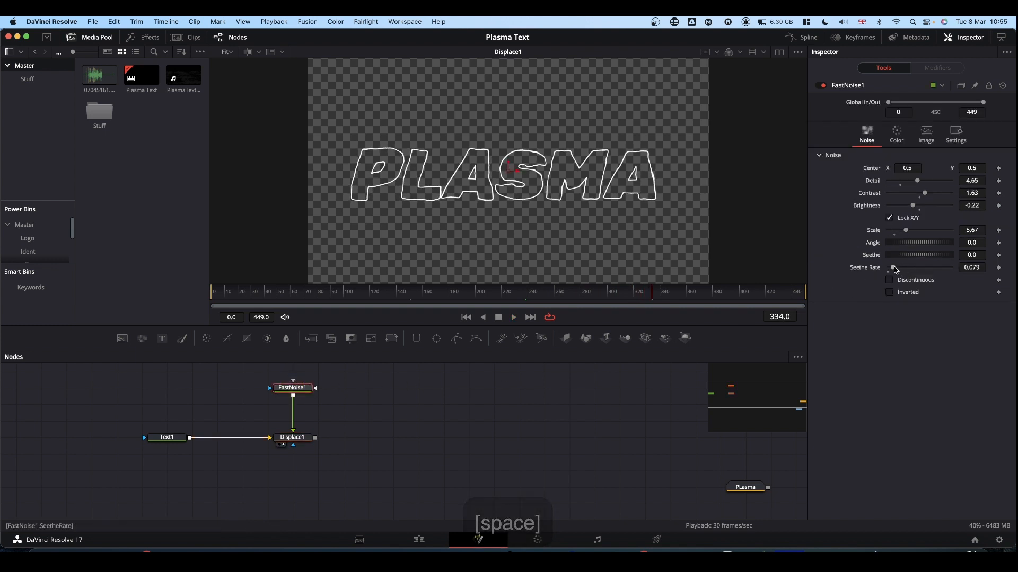
drag(894, 270, 900, 267)
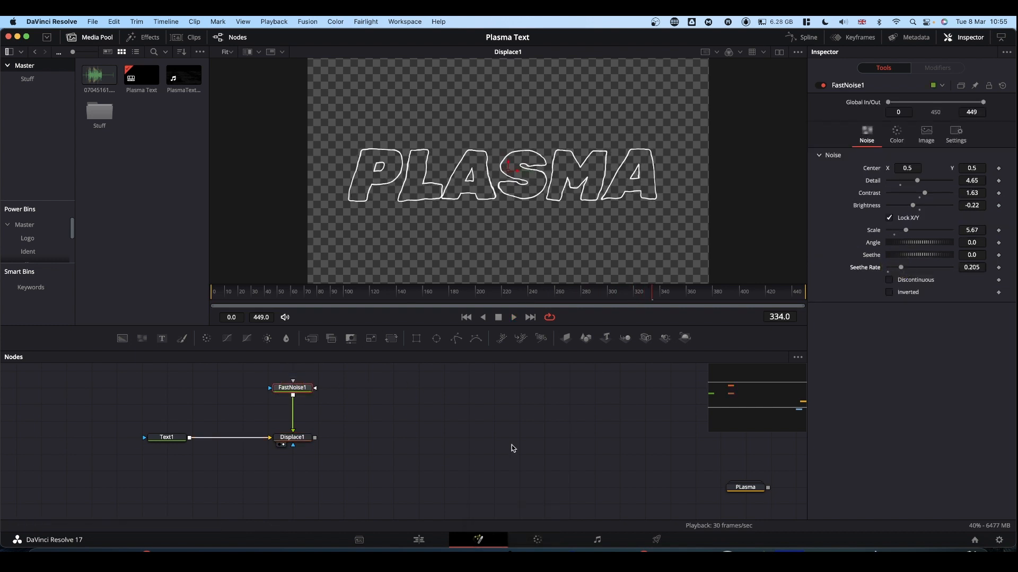
key(space)
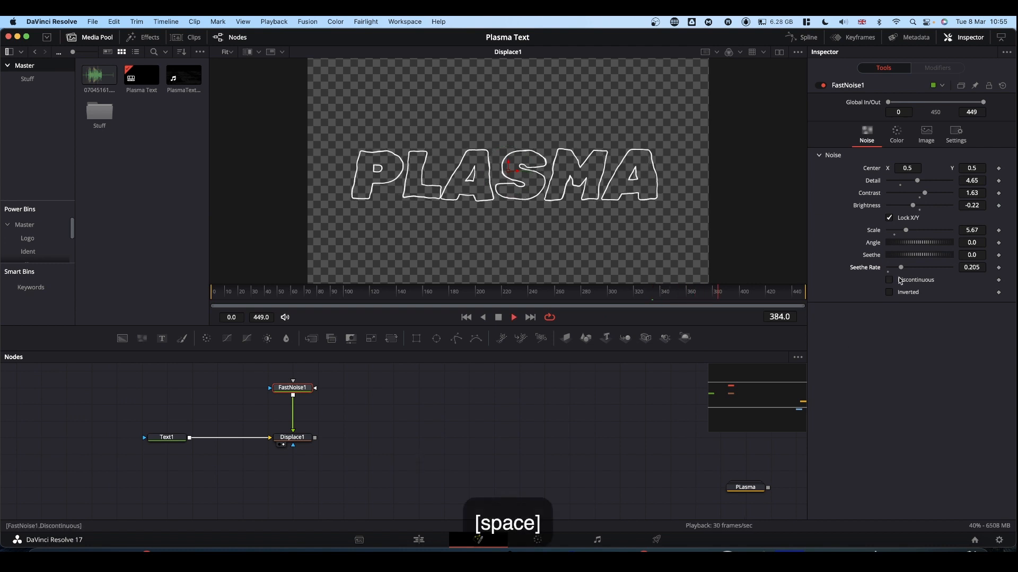
drag(900, 267, 907, 269)
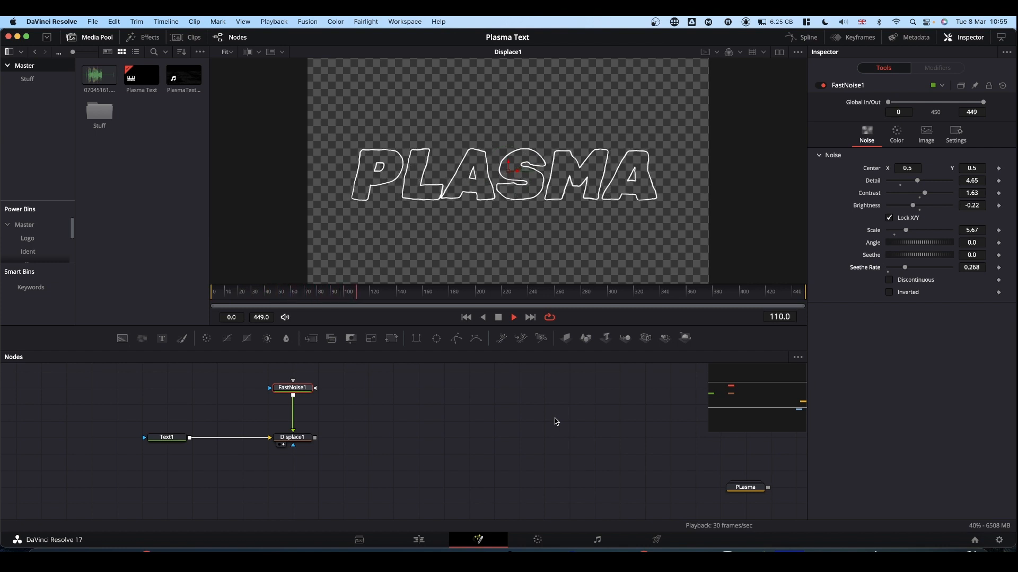
key(space)
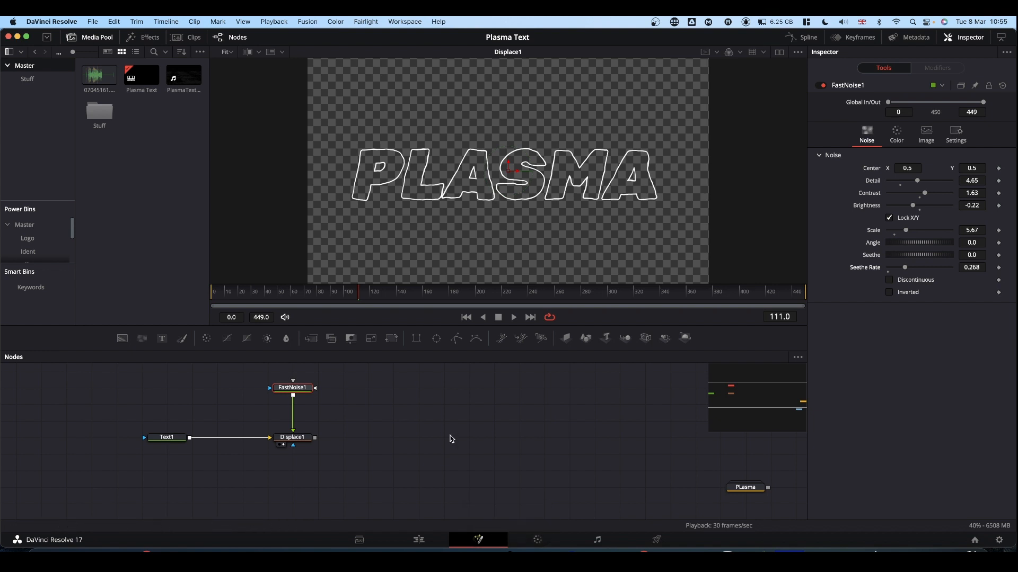
Move FastNoise1 directly above Displace1 and paste a copy of both nodes below the originals
drag(295, 396, 313, 460)
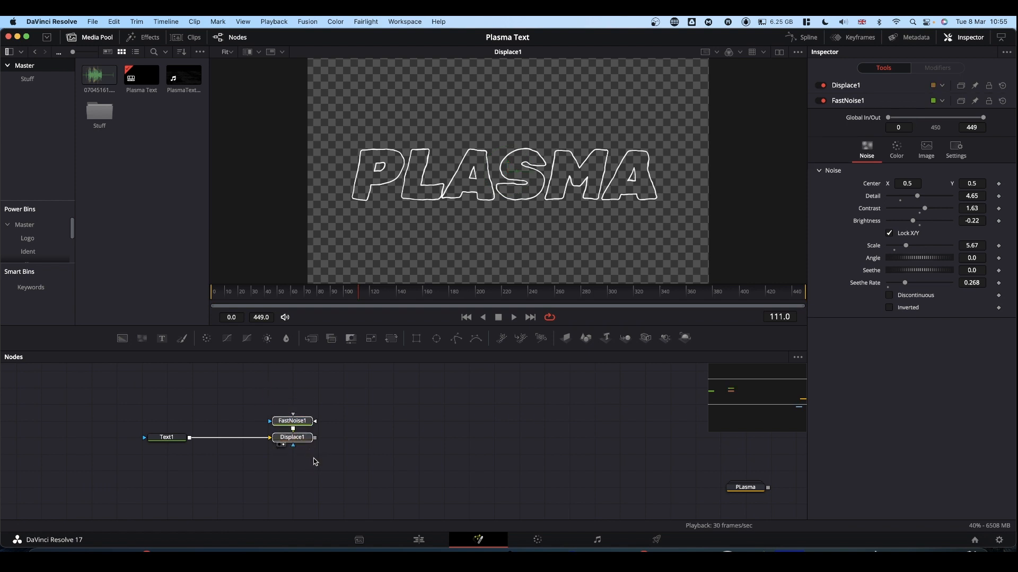
key(super)
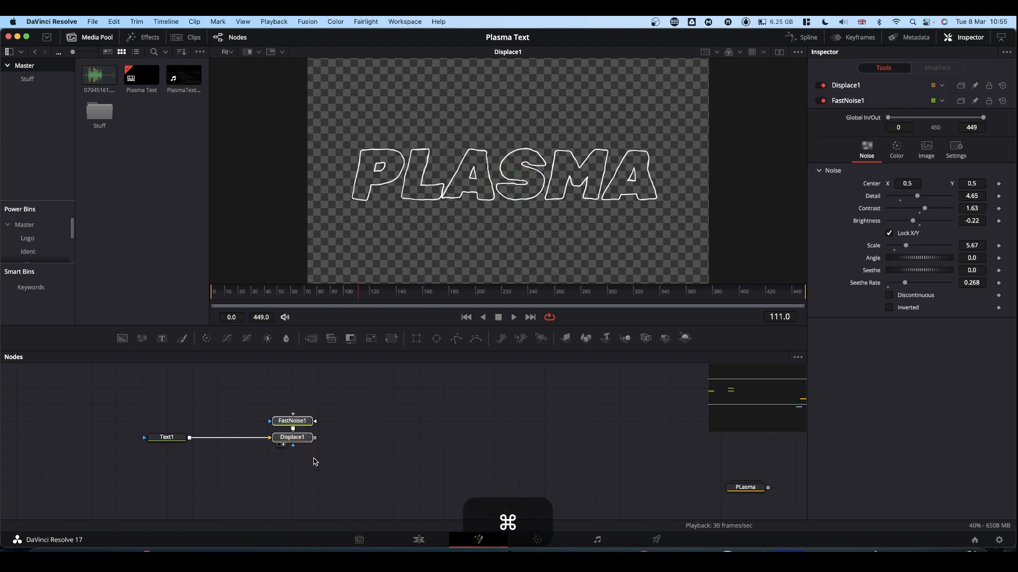
key(super+c)
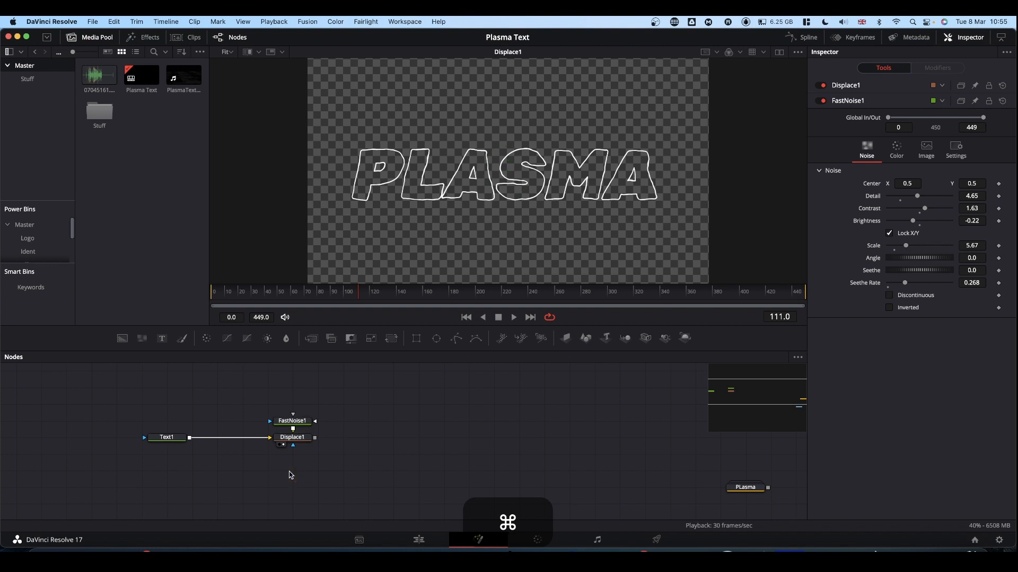
key(super+v)
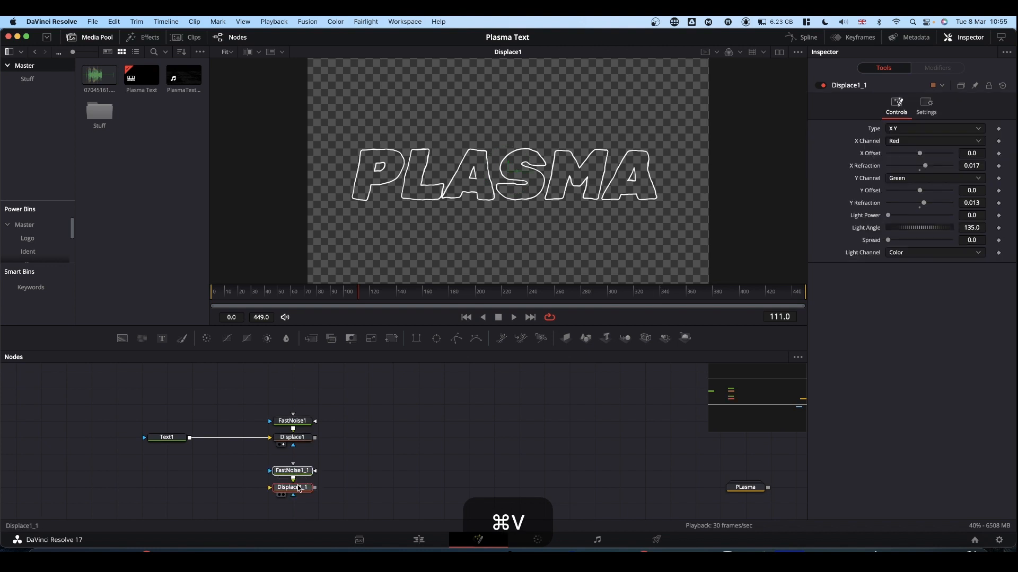
click(296, 472)
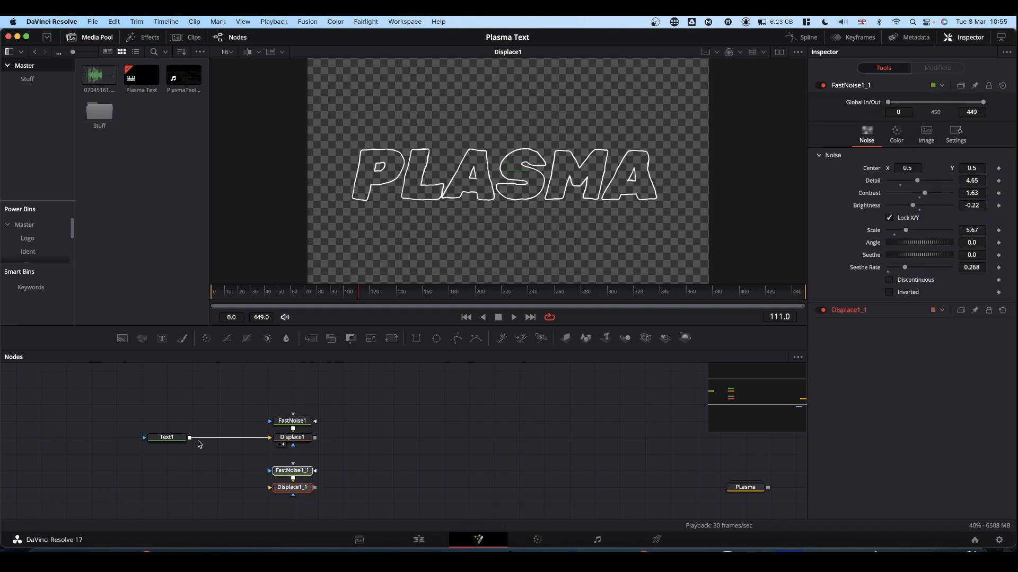
Connect Text1 to the pasted Displace node as well and preview its result in the viewer
drag(190, 438, 575, 147)
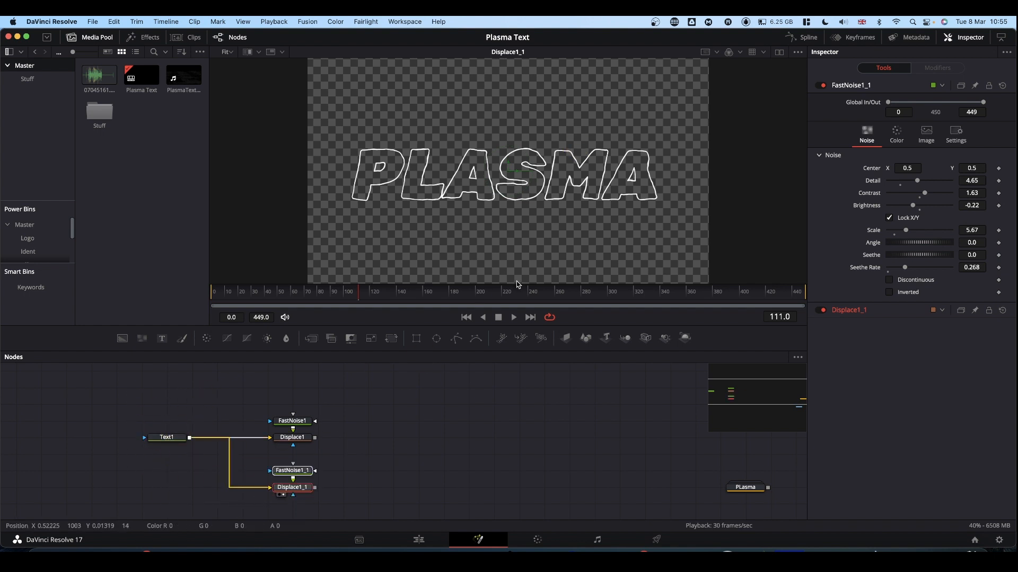
key(space)
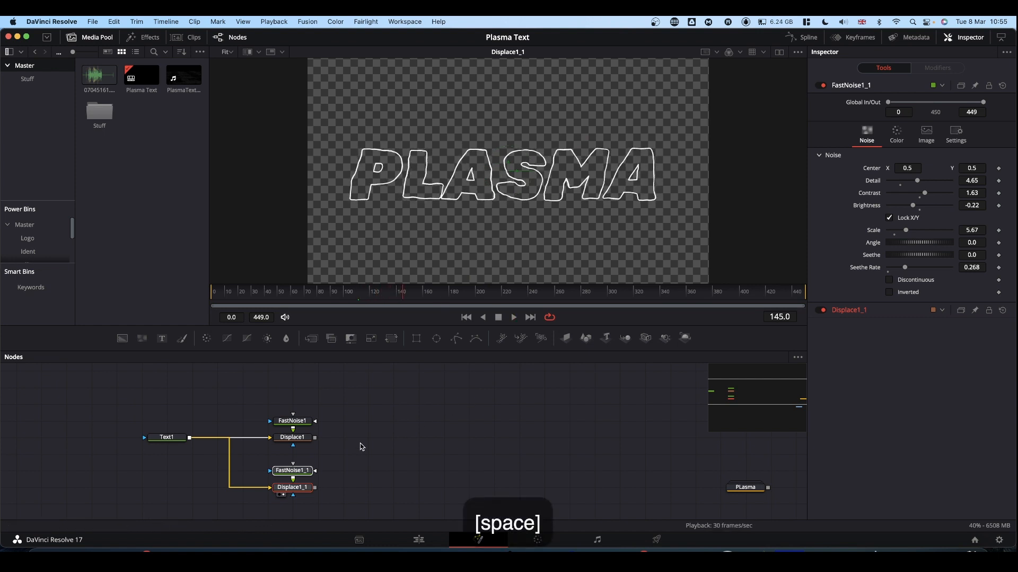
click(300, 469)
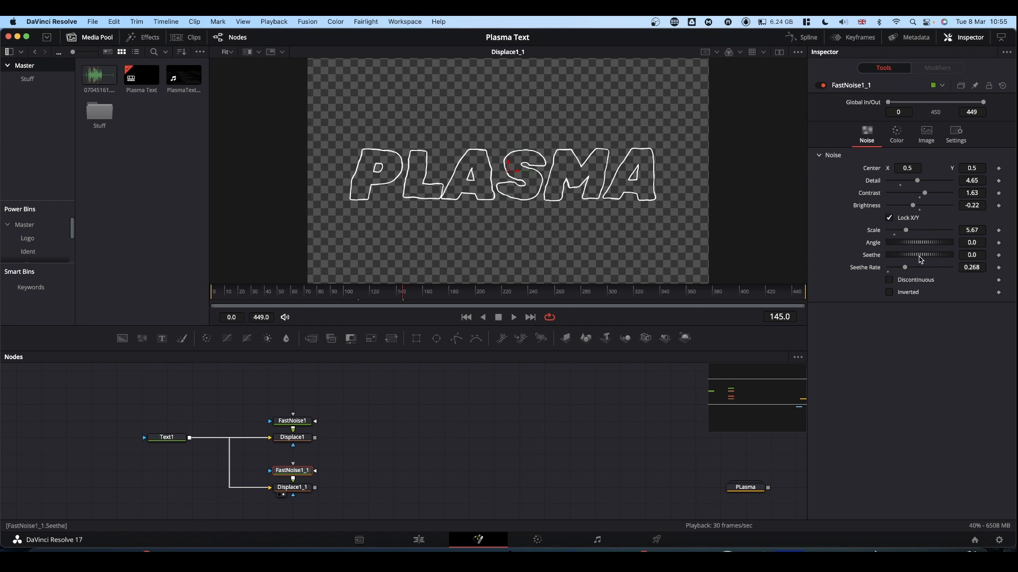
Set the Seethe of FastNoise1_1 to 1.145 and preview how the second outline moves
drag(921, 259, 992, 255)
key(space)
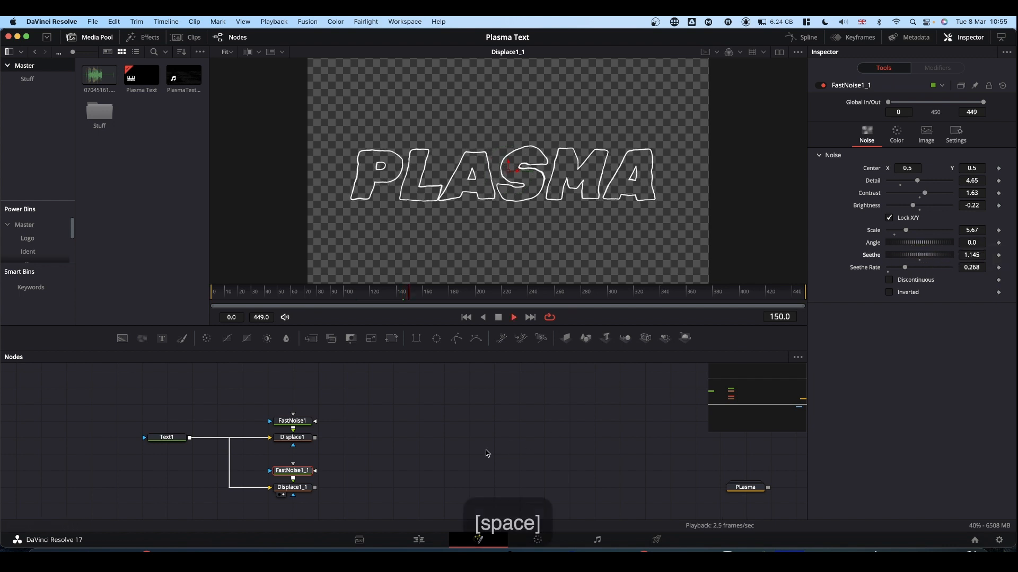
key(space)
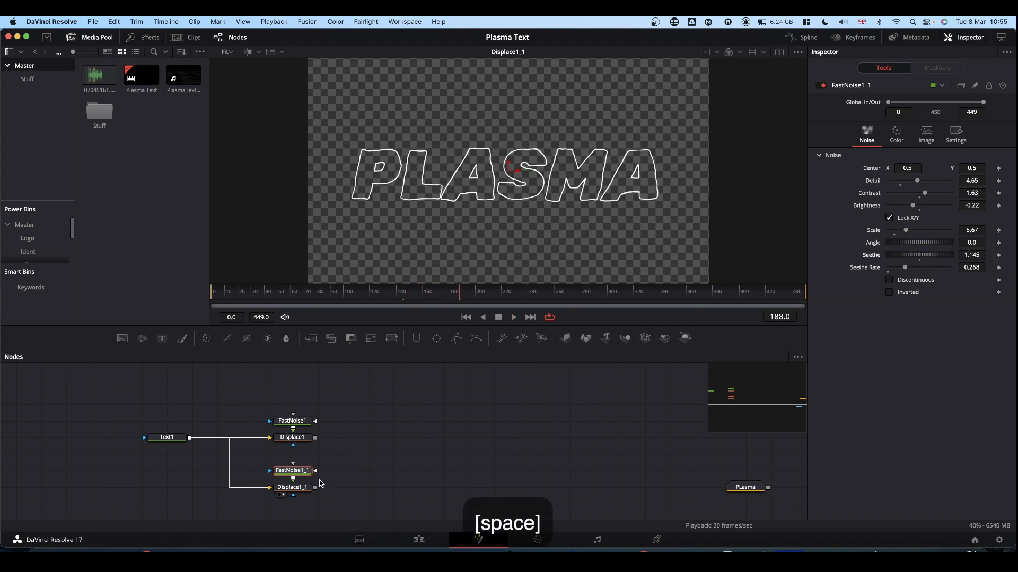
Merge the Displace1_1 output over Displace1, show the merge in the viewer and play the combined outlines
drag(318, 486, 316, 441)
click(355, 490)
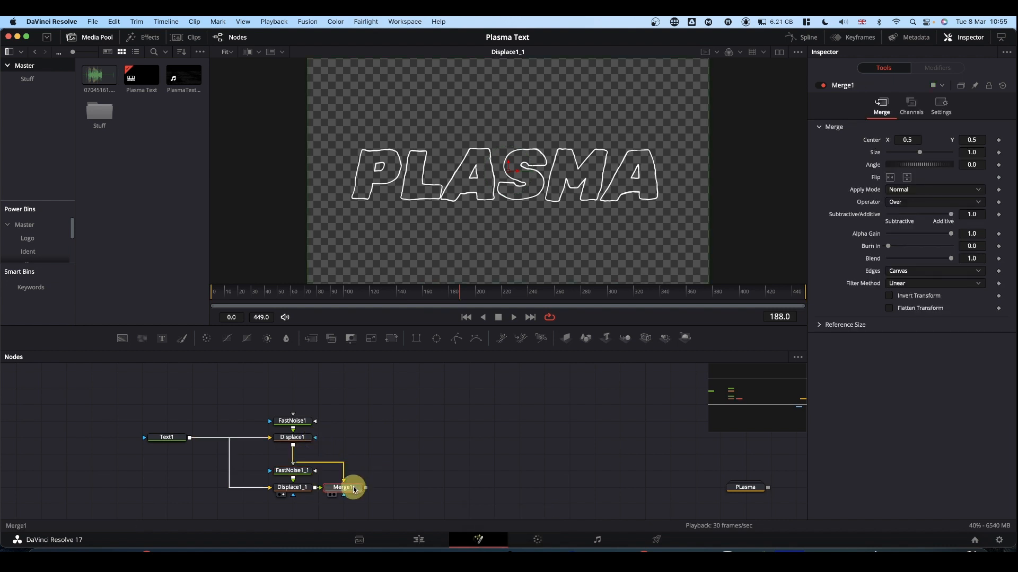
drag(355, 490, 491, 236)
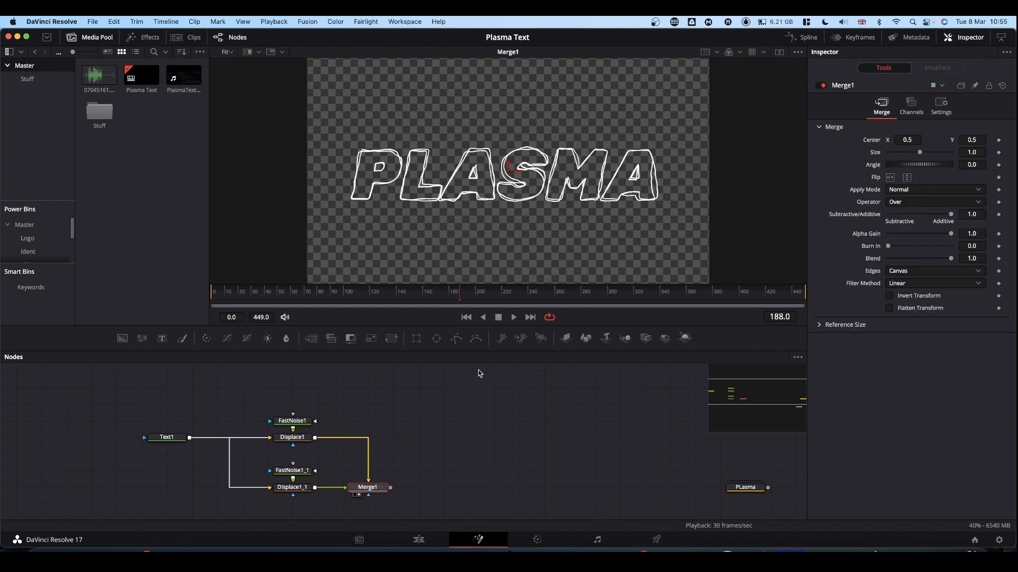
key(space)
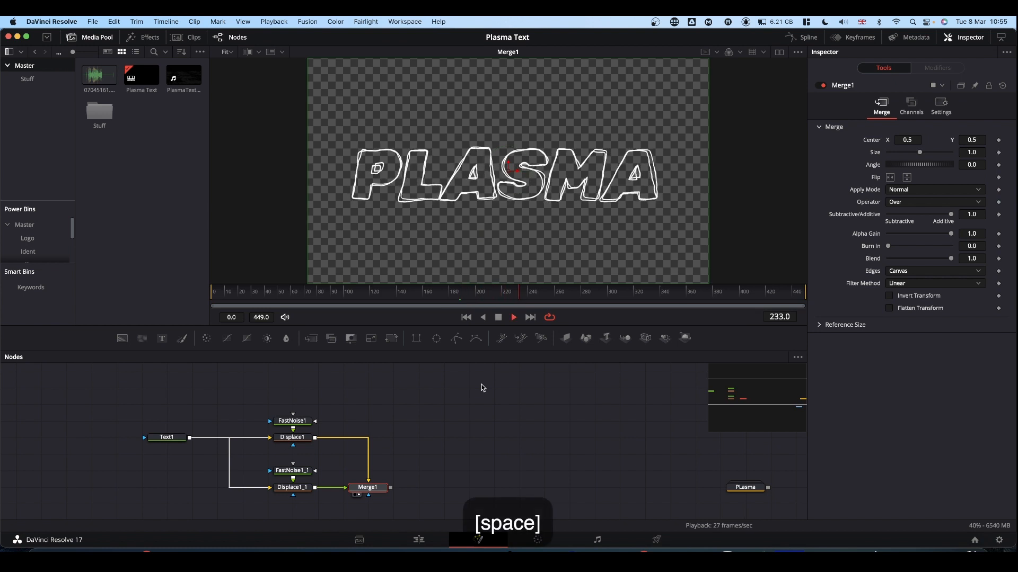
key(space)
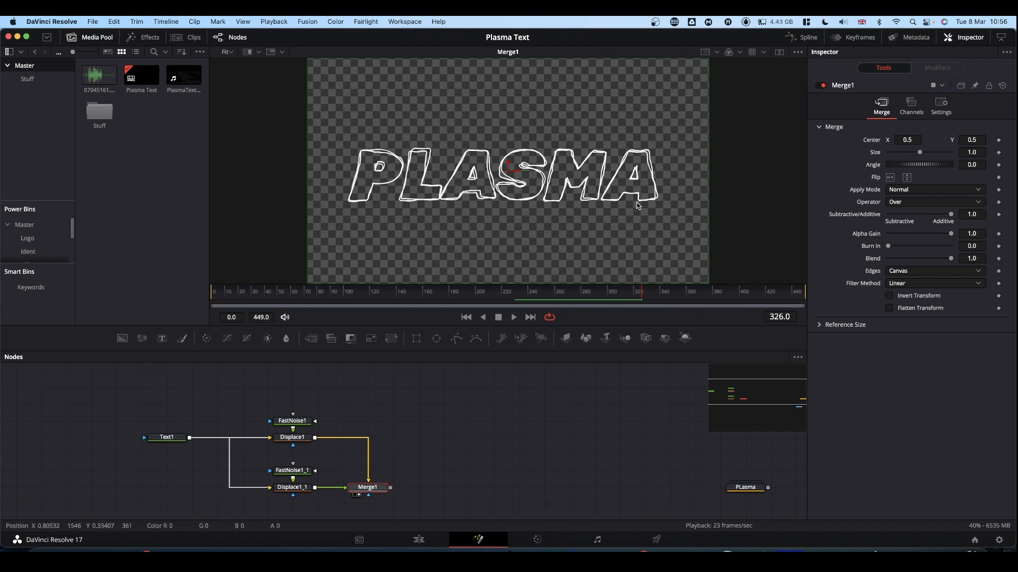
Change Text1's outline color to orange with hue 0.04, saturation 0.843 and value 0.882
click(174, 440)
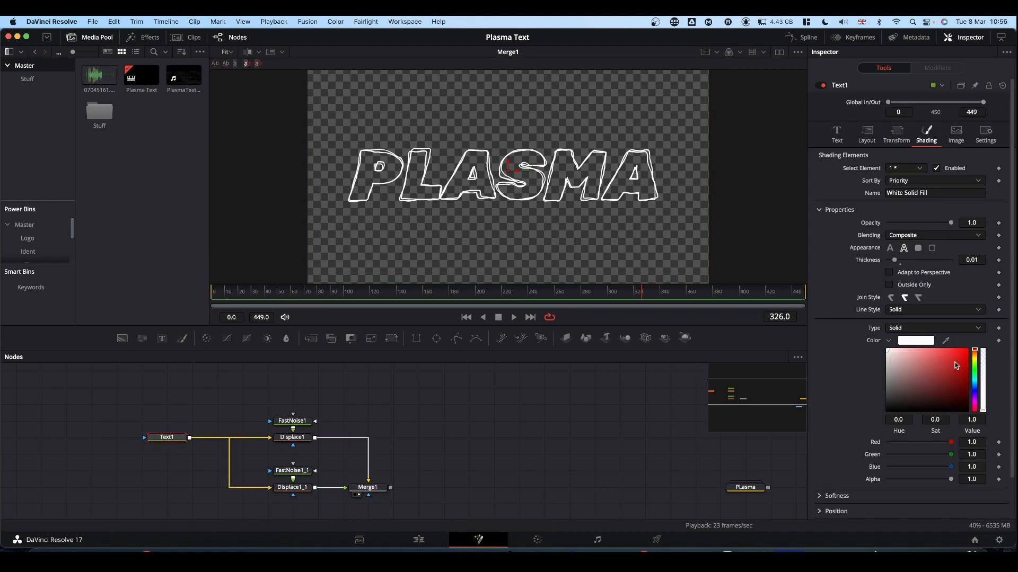
click(976, 352)
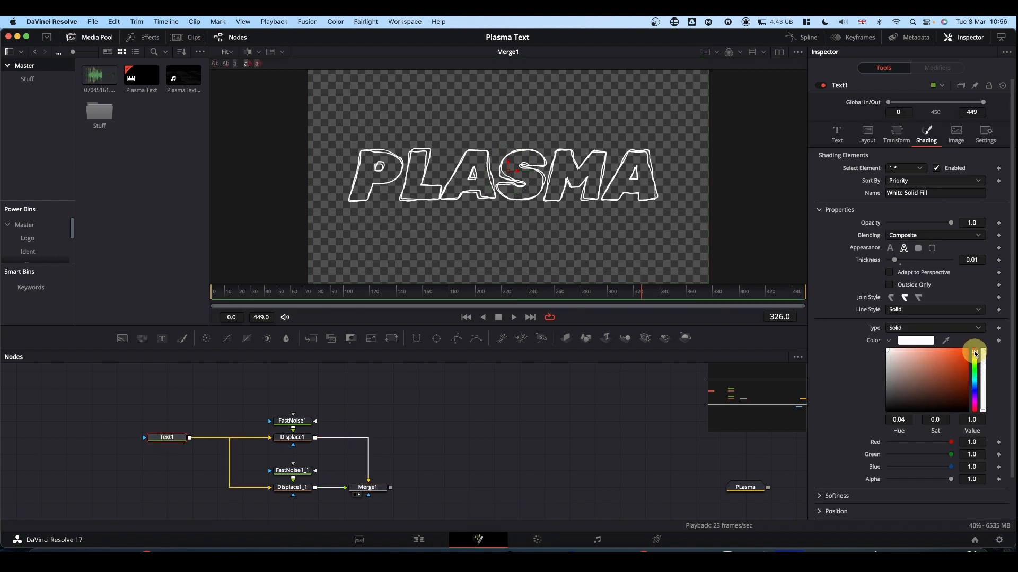
drag(958, 364, 957, 358)
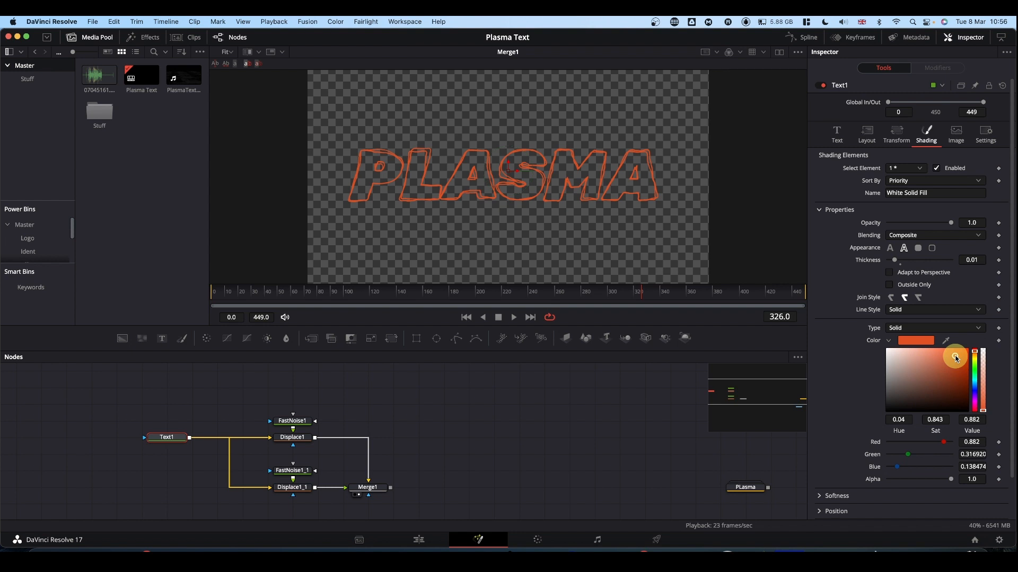
Add a Soft Glow node after Merge1 and show its result in the viewer
click(369, 487)
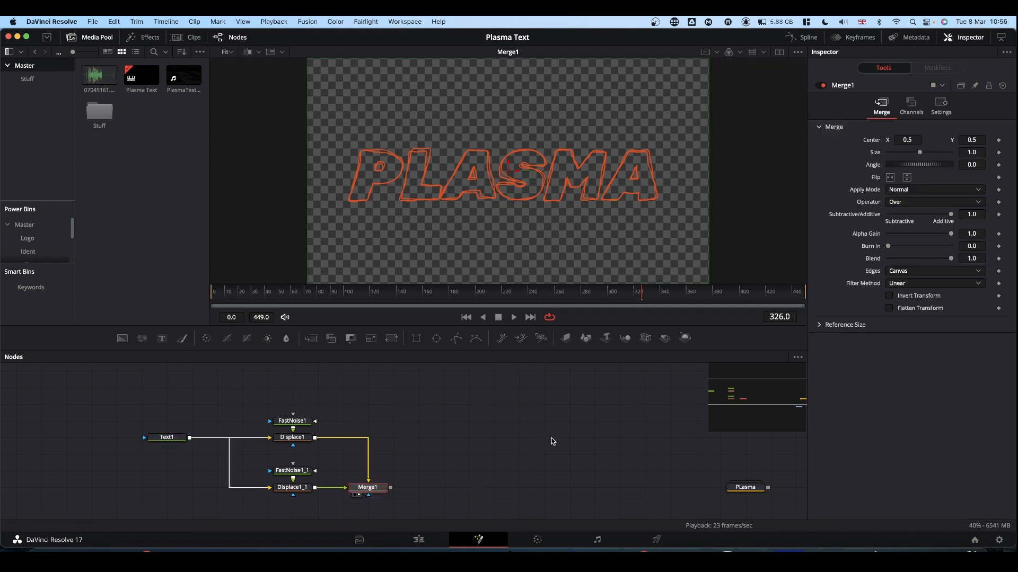
key(shift+space)
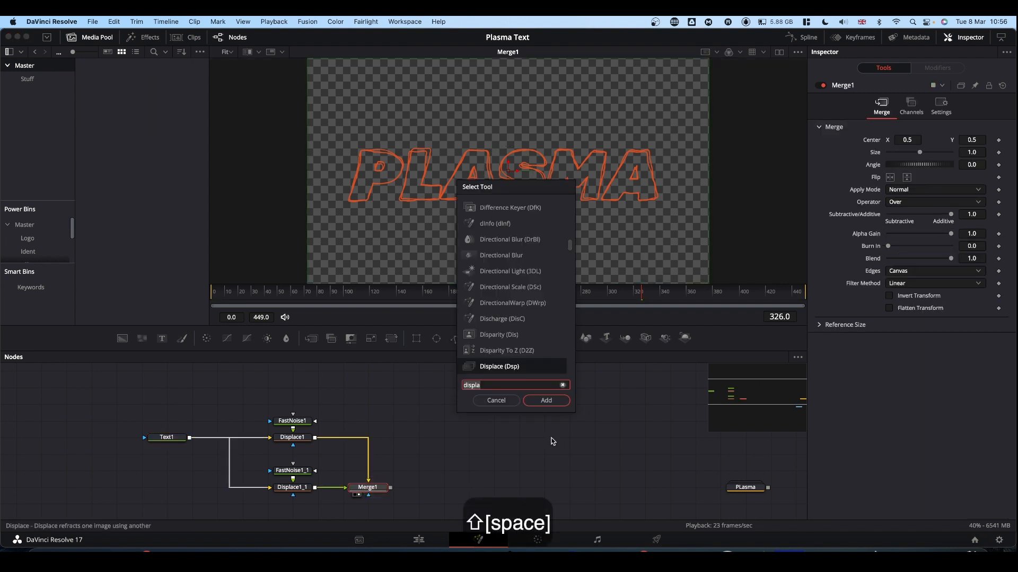
text(soft)
key(Return)
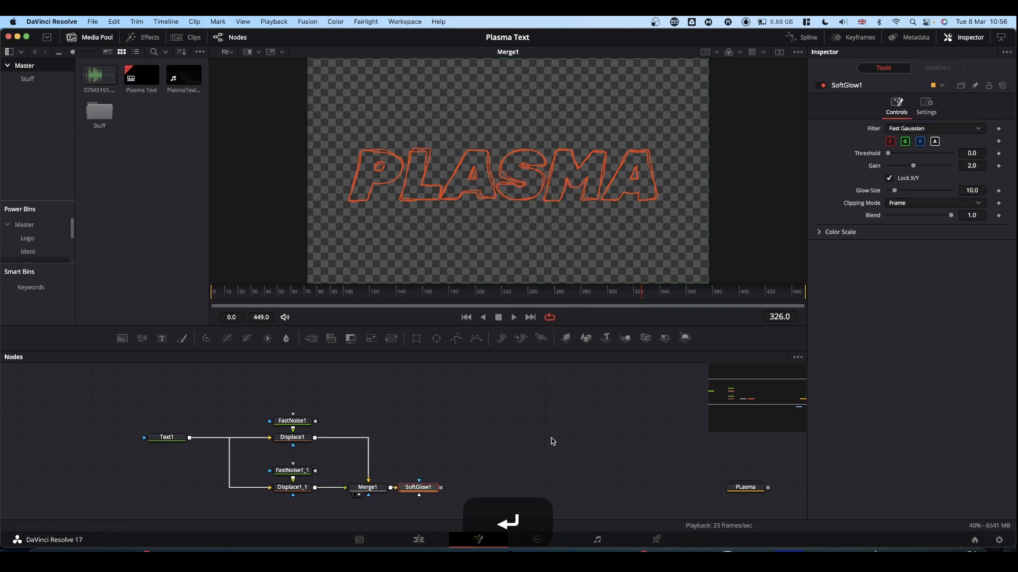
drag(430, 487, 498, 240)
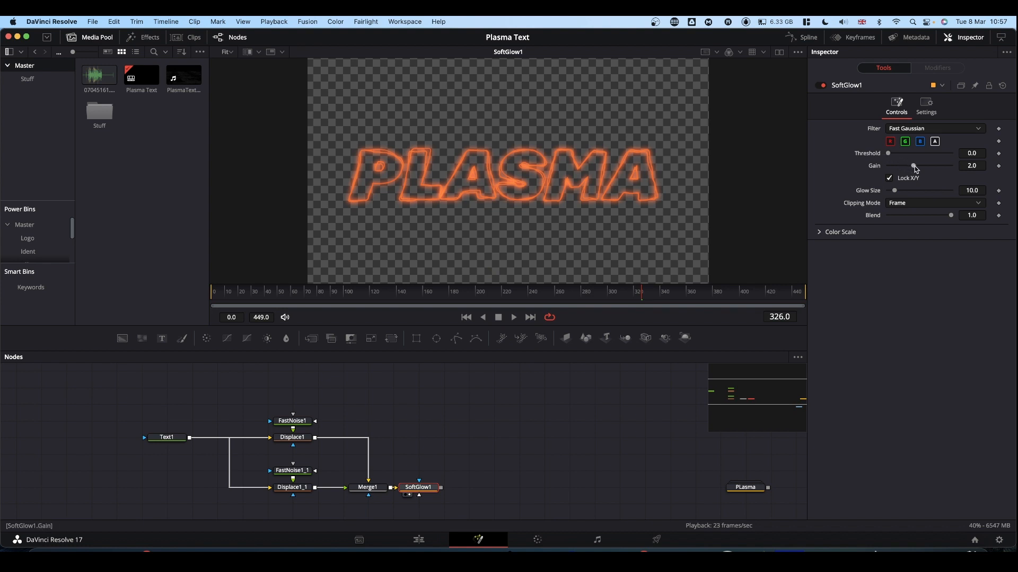
Set the soft glow's gain to 1.339 and glow size to 37.0, and play the animation
drag(914, 165, 910, 168)
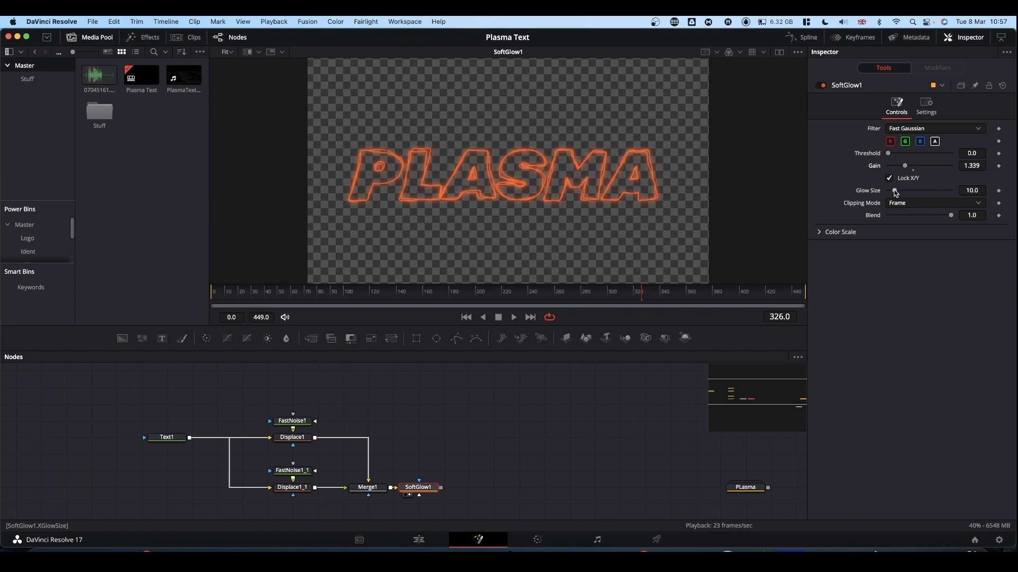
drag(901, 193, 911, 193)
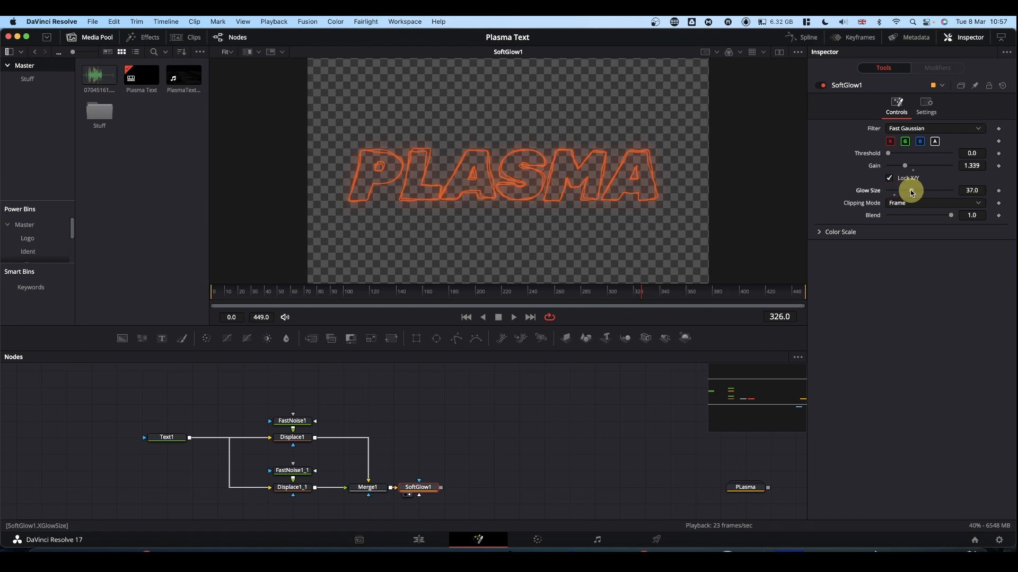
key(space)
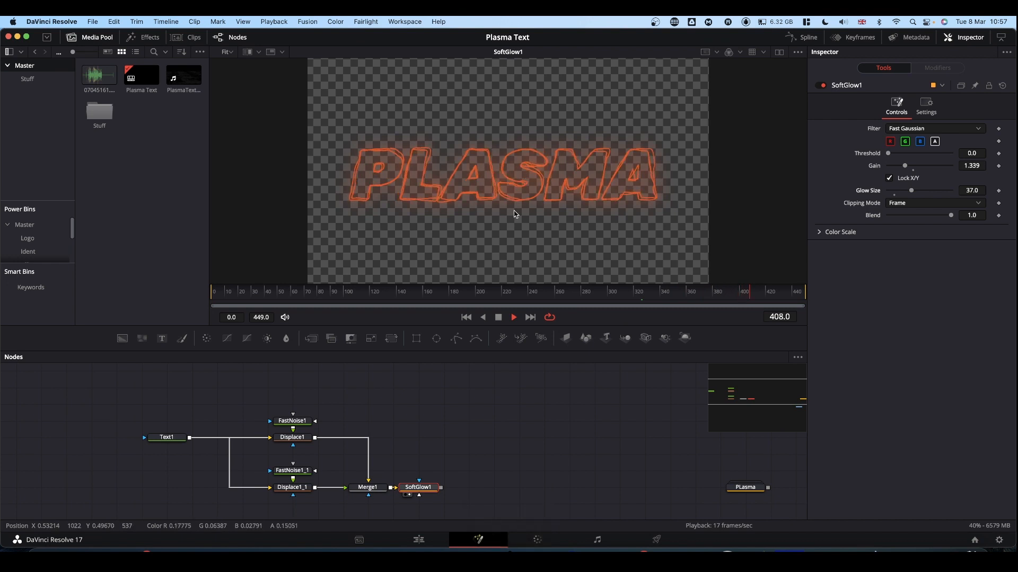
key(space)
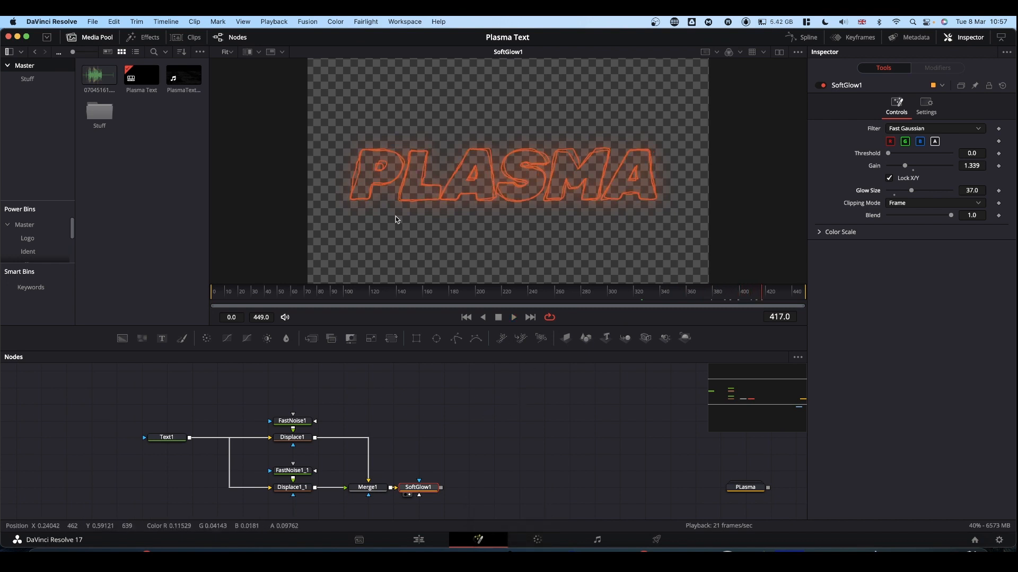
Paste a copy of the Text1 node into the empty space above SoftGlow1
click(175, 440)
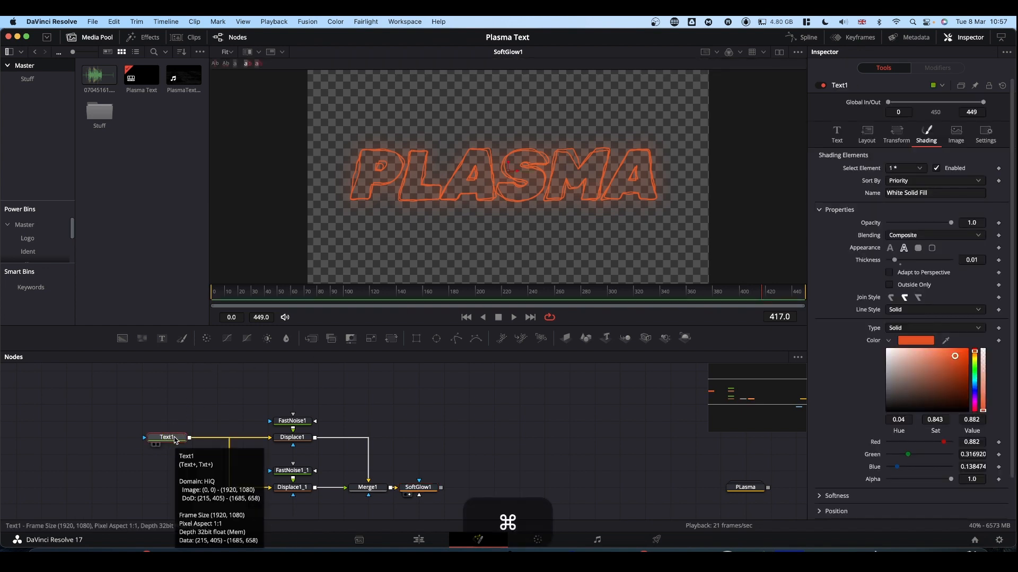
key(super+c)
click(460, 409)
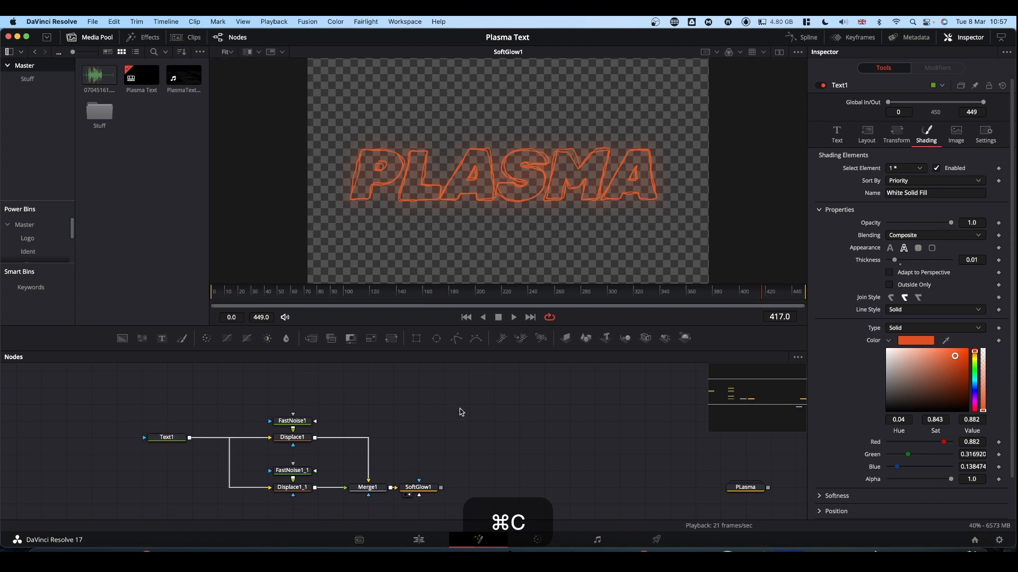
key(super+v)
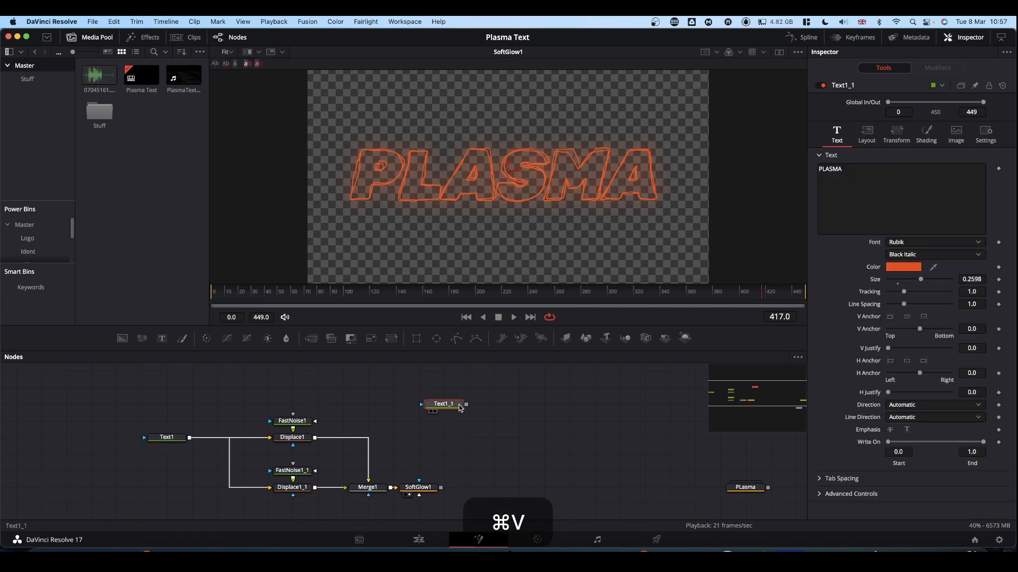
Give the text copy a solid white fill, merge it over SoftGlow1 and show the result in the viewer
click(927, 134)
click(890, 341)
click(888, 350)
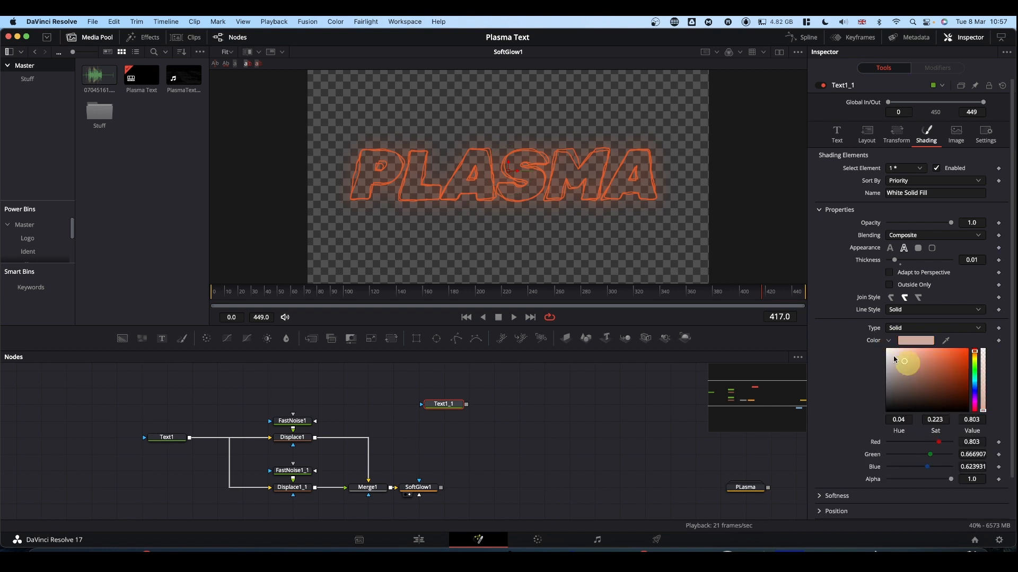
click(891, 249)
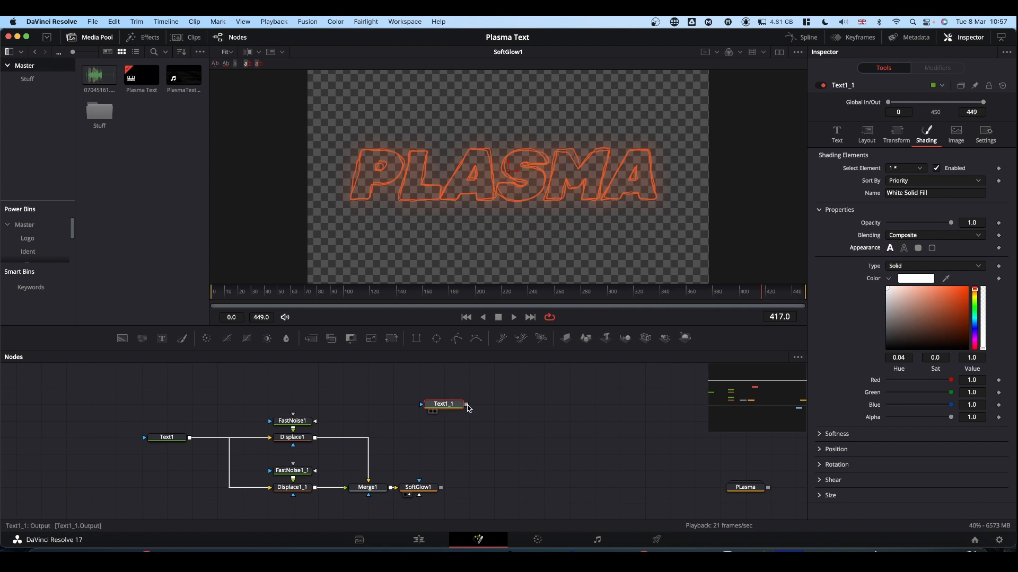
drag(465, 405, 441, 489)
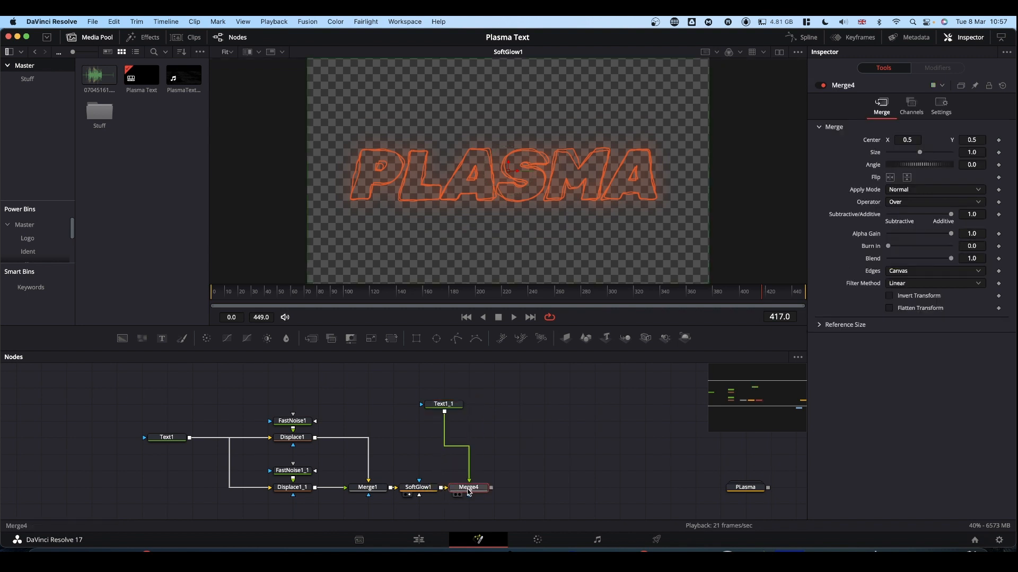
key(1)
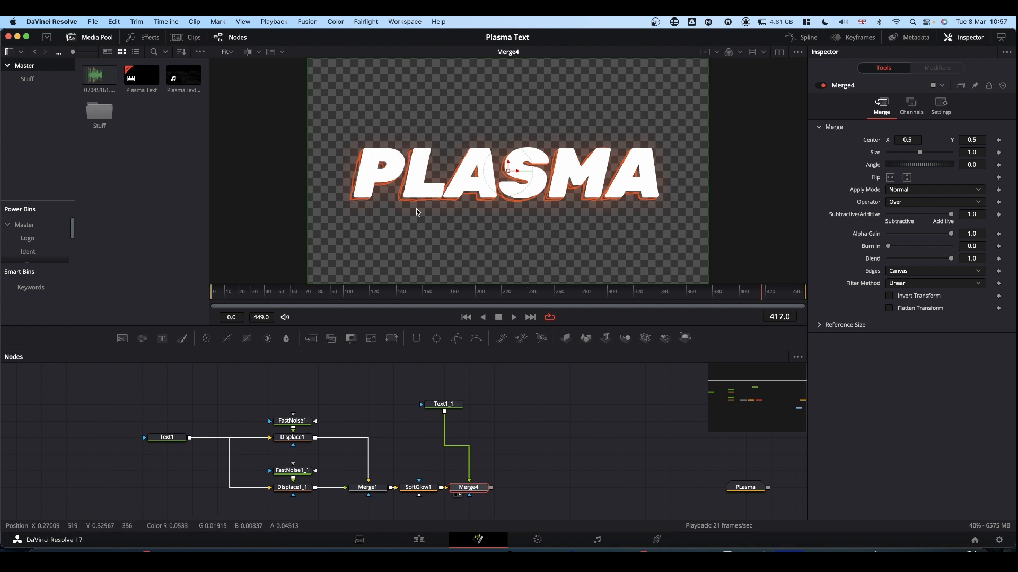
Set both the X offset and the Y offset of Displace1 to -0.5
click(300, 442)
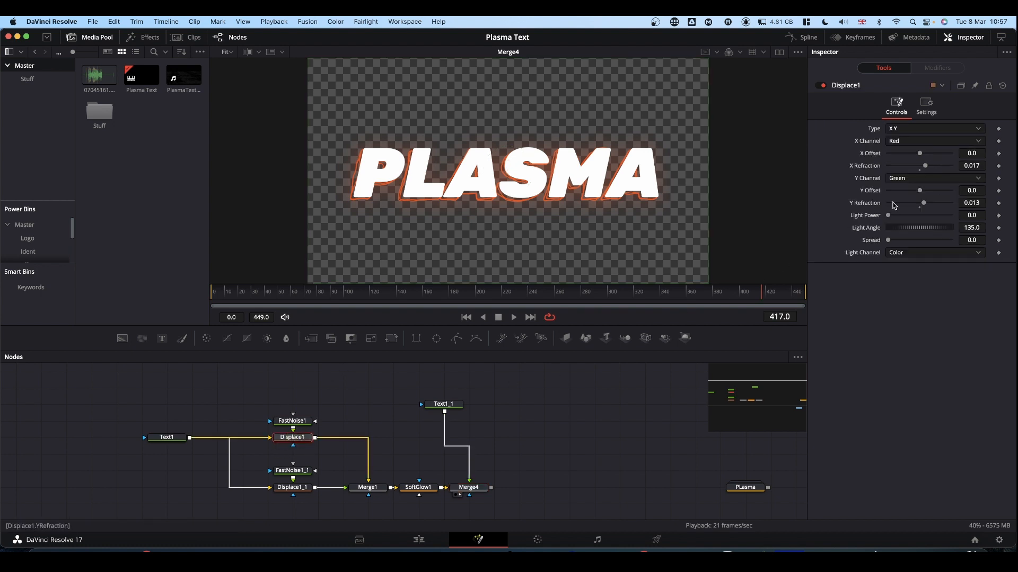
click(921, 154)
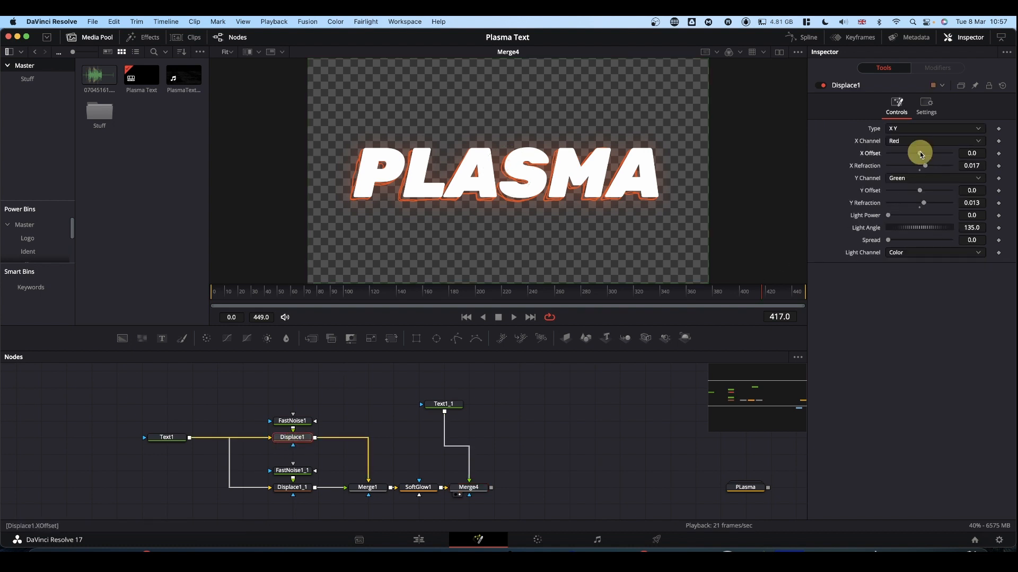
drag(923, 154, 887, 156)
drag(922, 193, 825, 192)
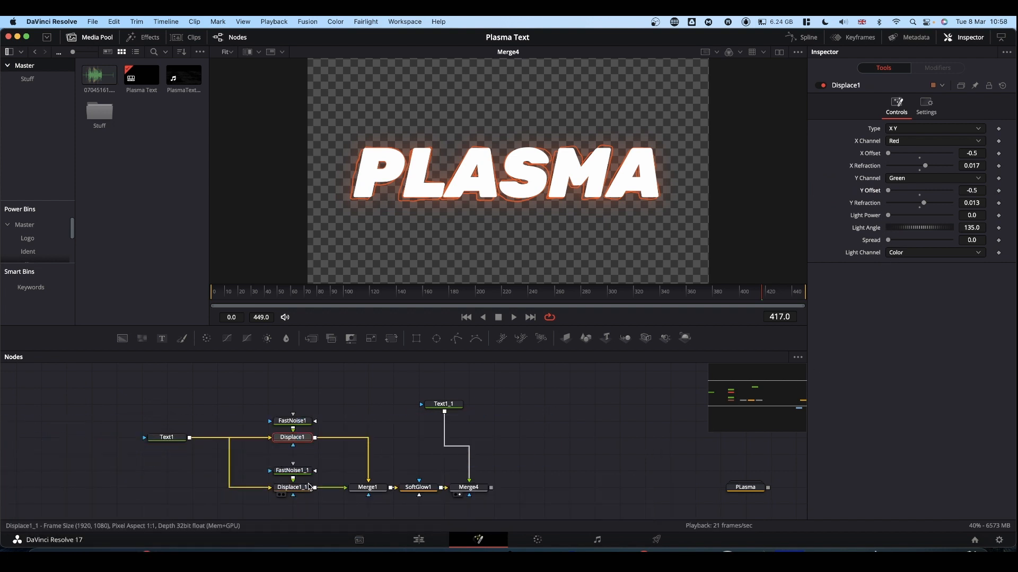
Set the X and Y offsets of Displace1_1 to -0.5 as well
click(295, 492)
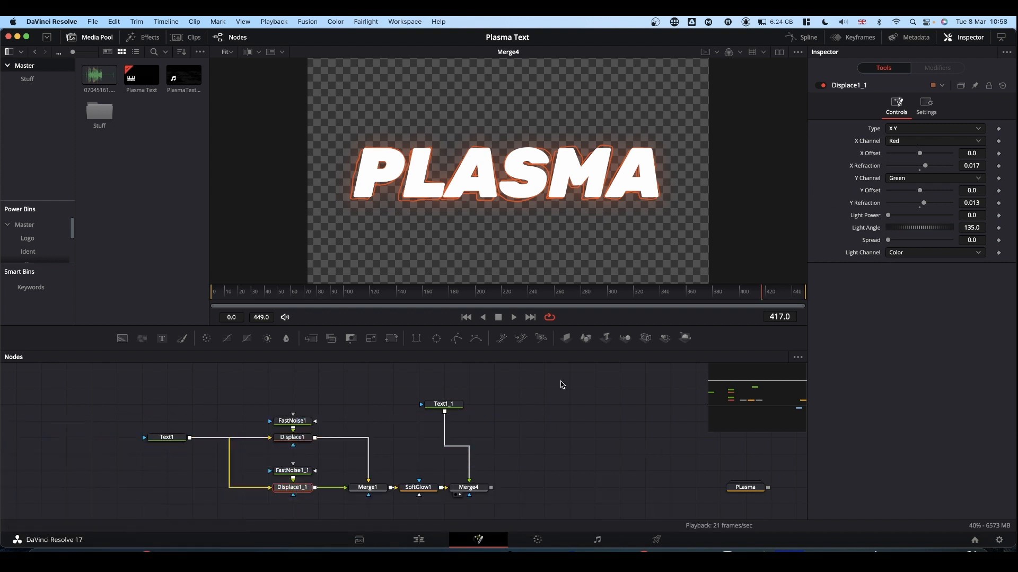
drag(922, 155, 831, 162)
drag(920, 191, 781, 198)
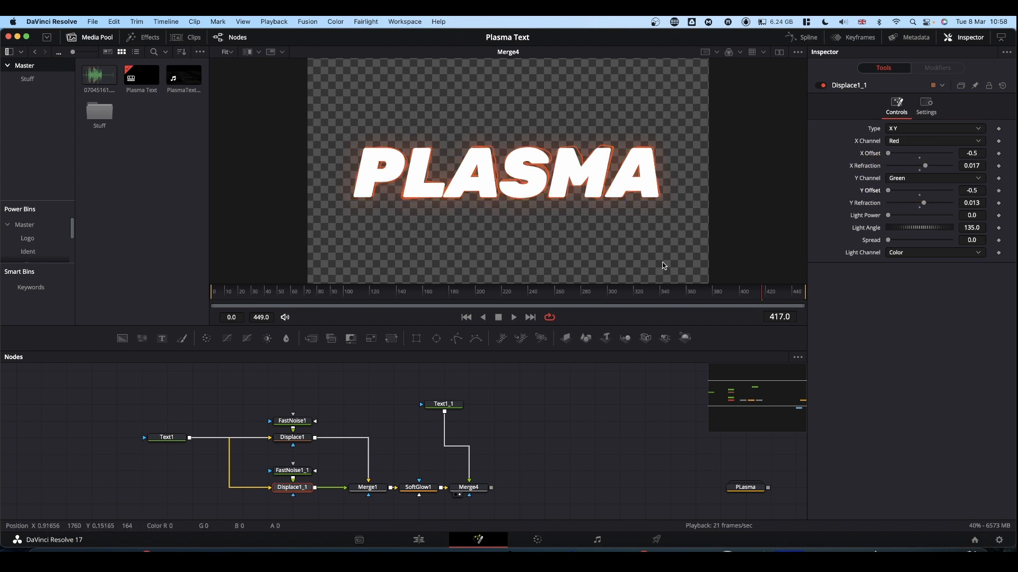
Play the outlines against the white text, and delete the white text copy and its merge node
key(space)
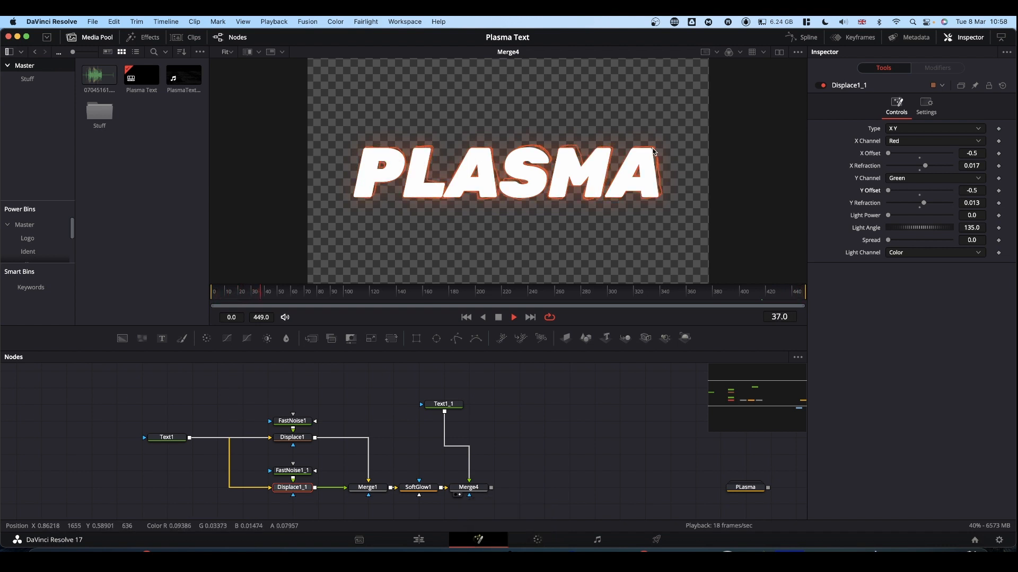
key(space)
drag(440, 390, 487, 492)
key(BackSpace)
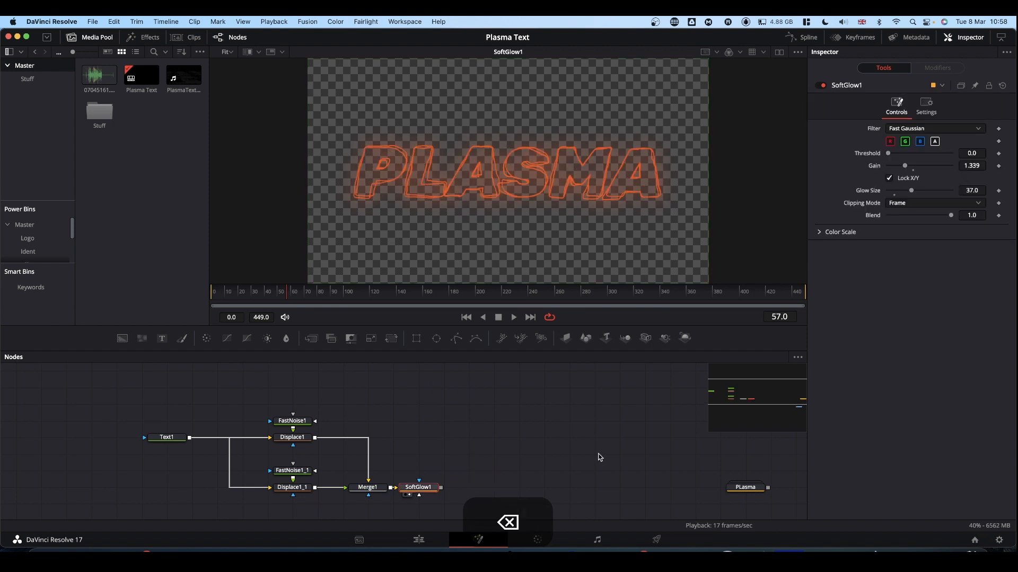
Move the PLasma group below and to the left of the Displace nodes and expand it to show its contents
scroll(487, 381, down, 2)
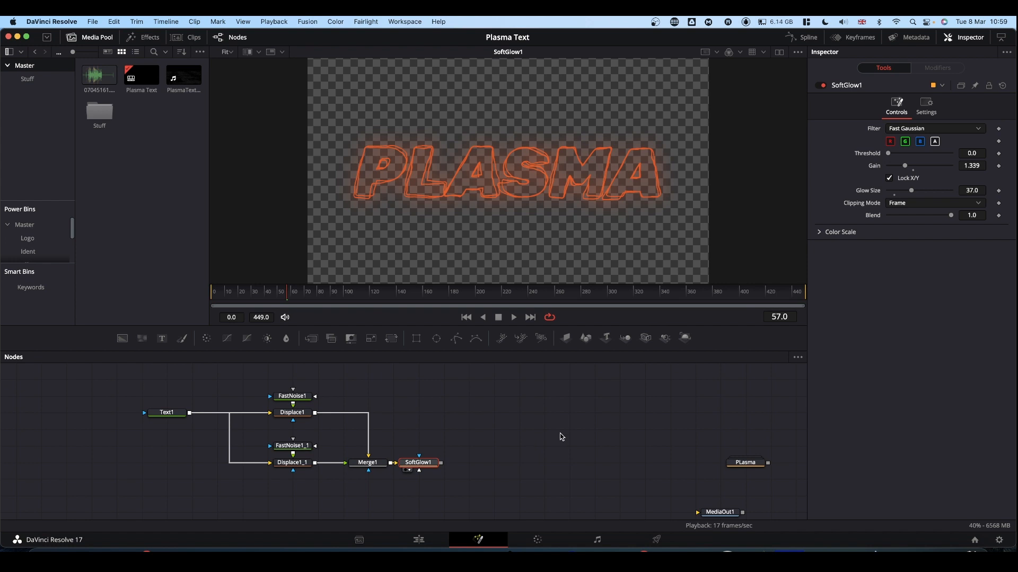
drag(755, 464, 126, 481)
scroll(556, 395, down, 3)
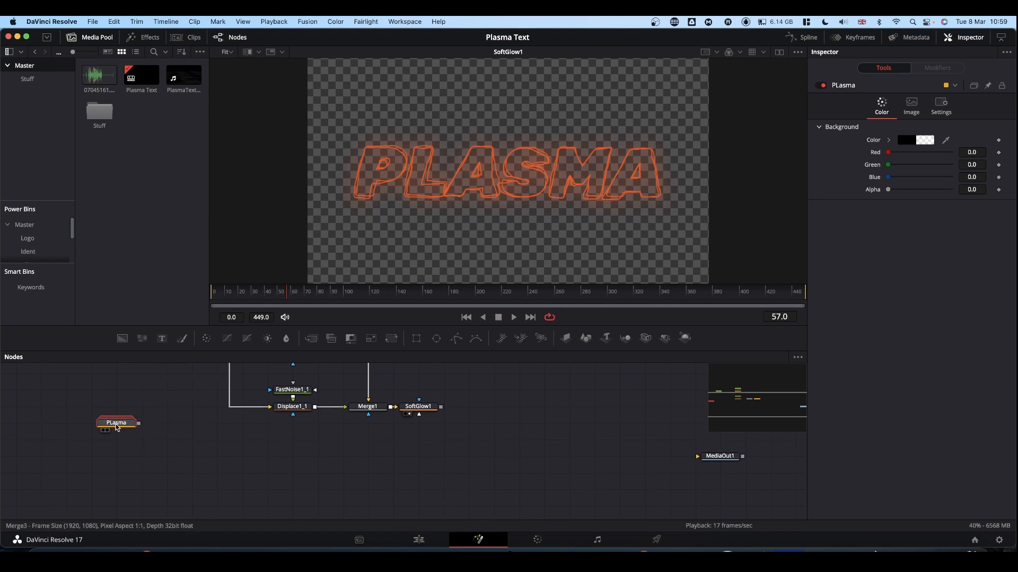
drag(110, 421, 136, 447)
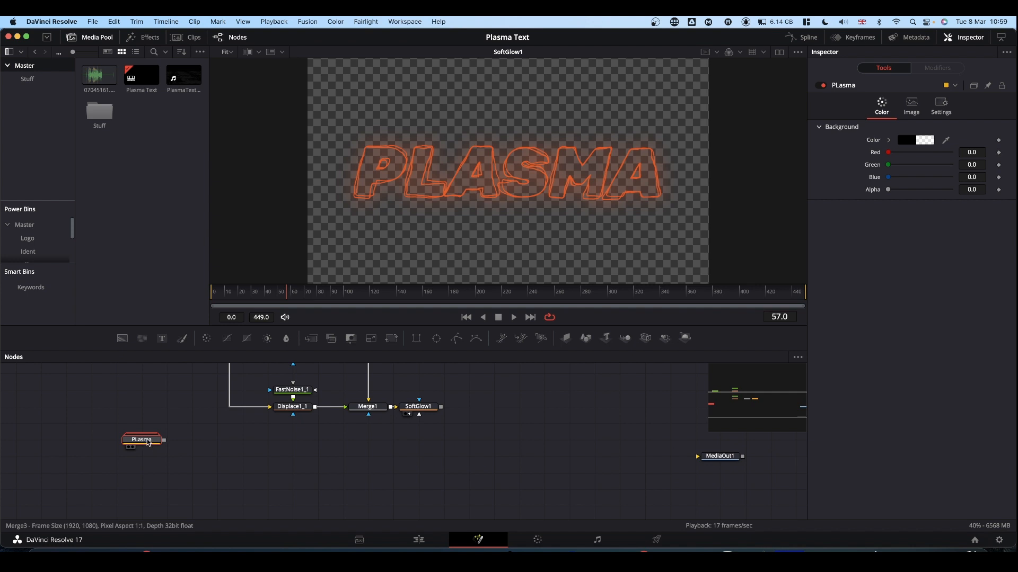
double_click(149, 443)
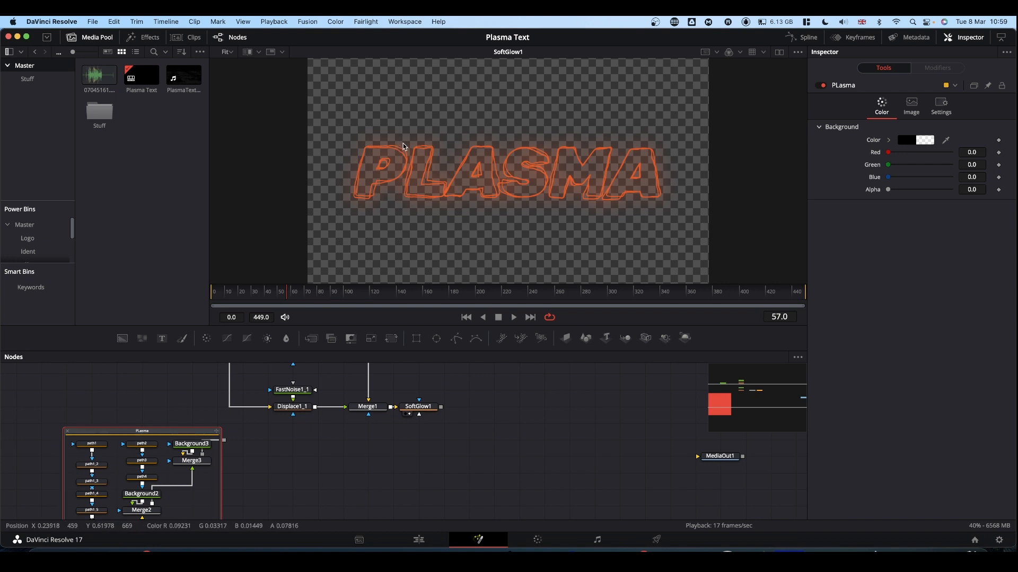
View the PLasma group, ungroup it, and move its released nodes down below the Displace branch
drag(160, 436, 514, 152)
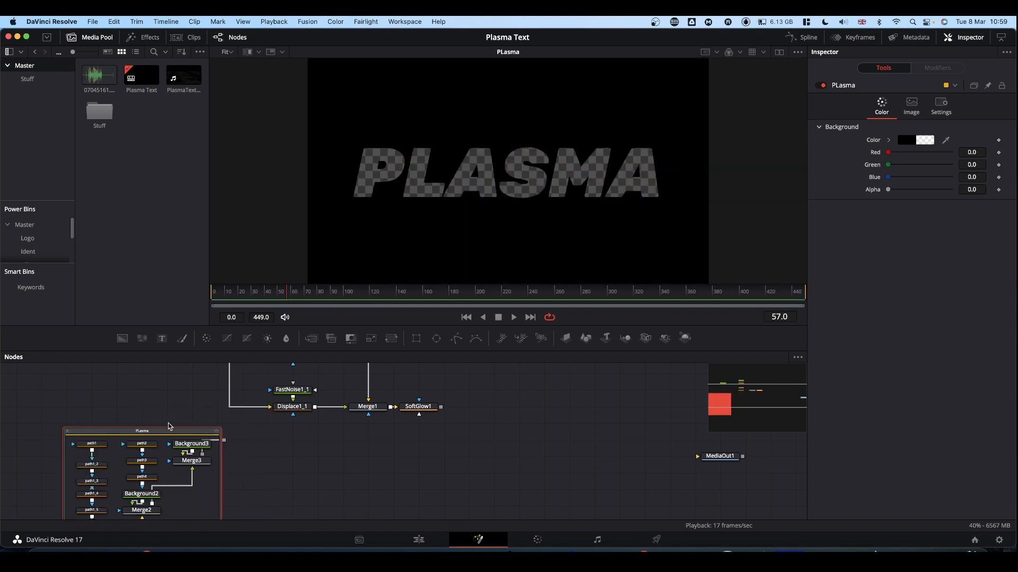
right_click(147, 434)
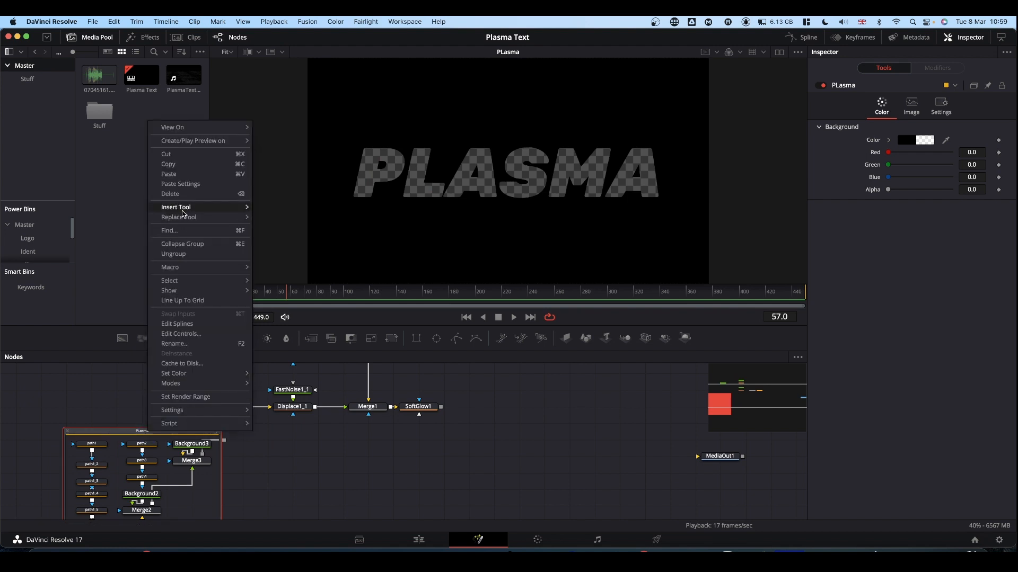
click(174, 254)
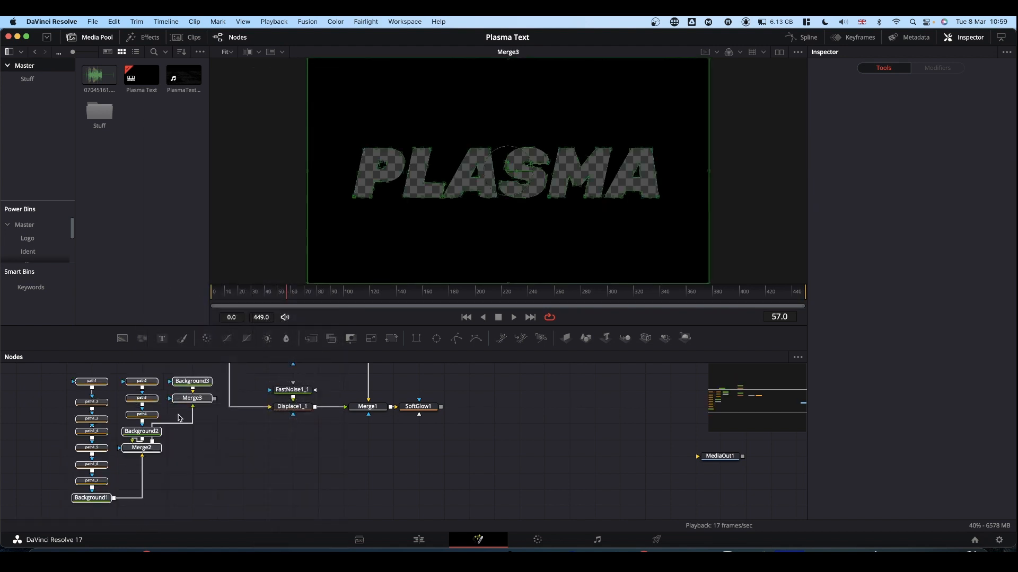
drag(192, 381, 194, 439)
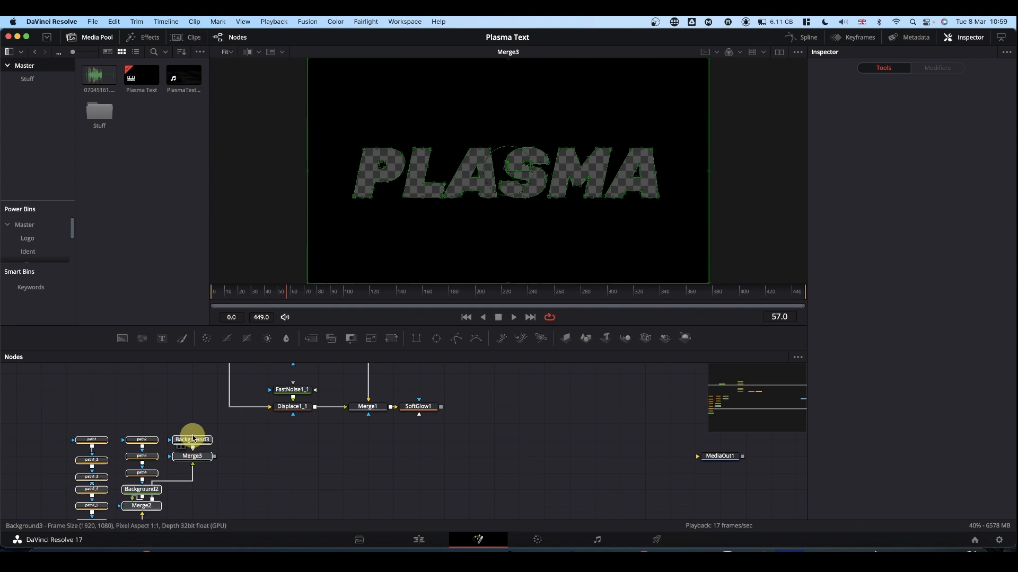
scroll(325, 467, down, 3)
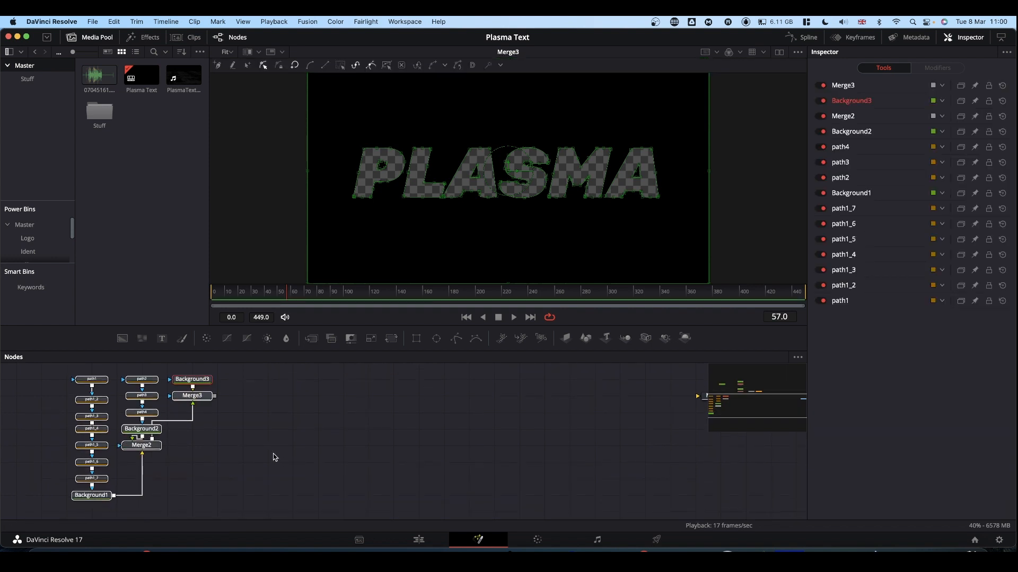
click(251, 448)
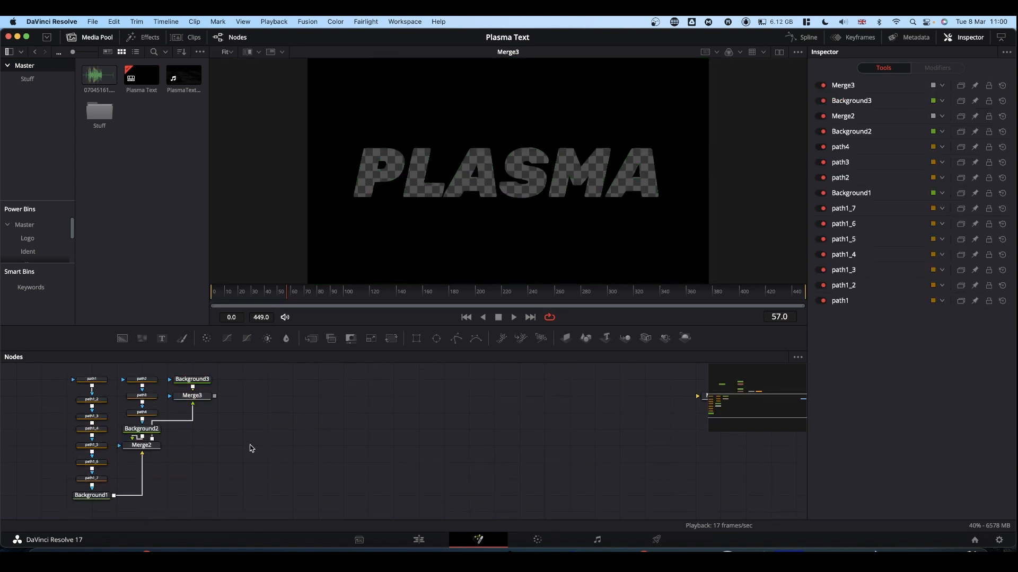
Delete Background3, Merge3, Background2, Merge2 and Background1 so that only the path nodes of the imported SVG remain
drag(207, 425, 202, 365)
click(202, 384)
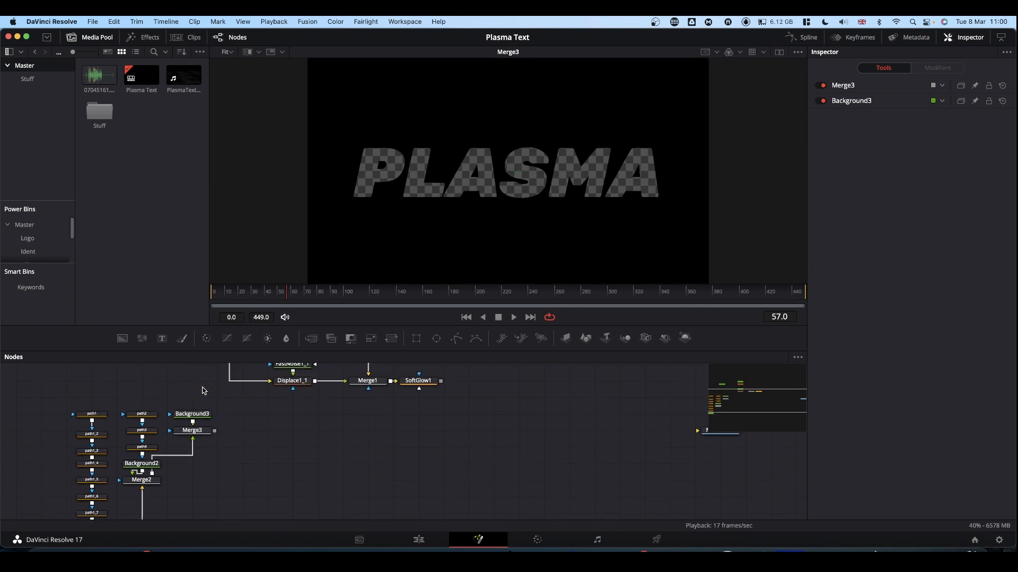
mouse_move(199, 454)
mouse_down()
mouse_move(201, 397)
mouse_move(205, 447)
mouse_up()
click(243, 446)
key(BackSpace)
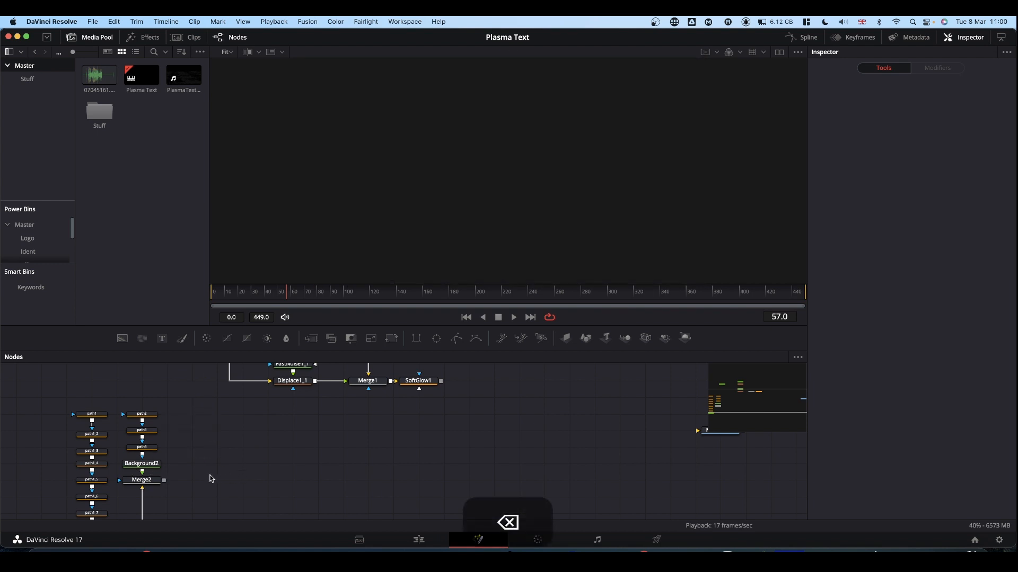
drag(169, 464, 122, 489)
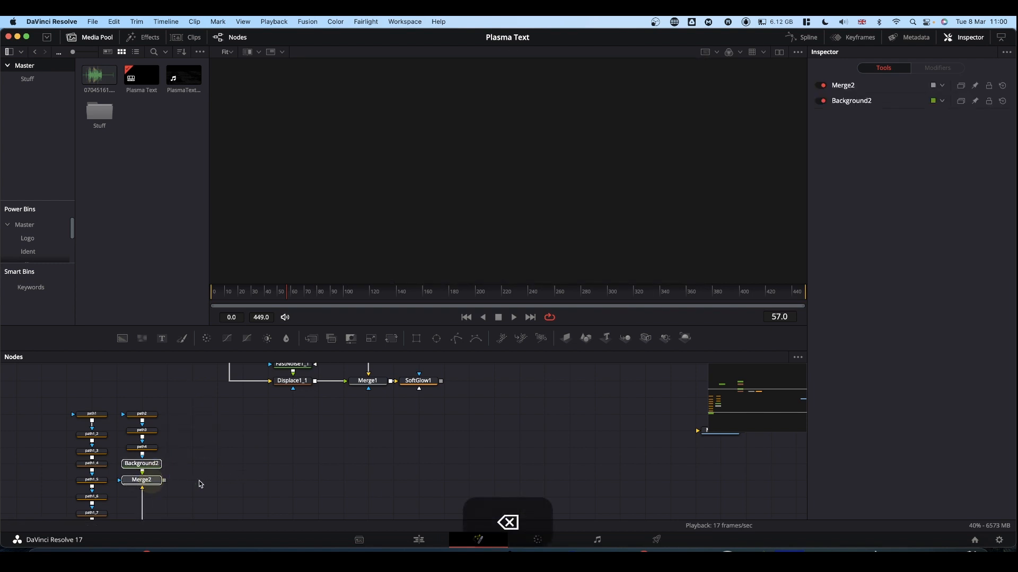
key(BackSpace)
click(91, 496)
key(BackSpace)
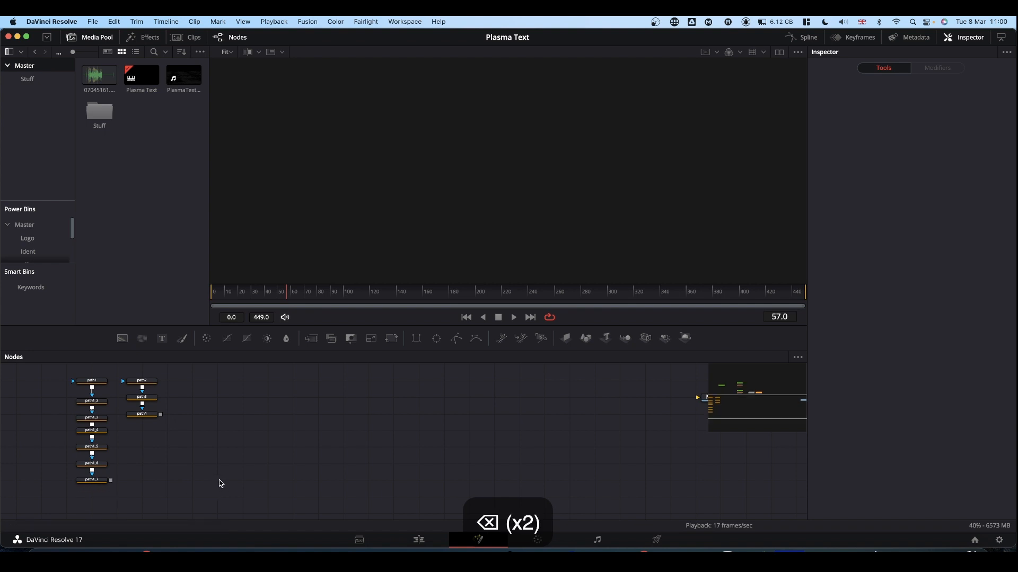
View path1_2 and examine which letter outlines path1_3, path1_4 and path1_5 contain
scroll(222, 445, up, 2)
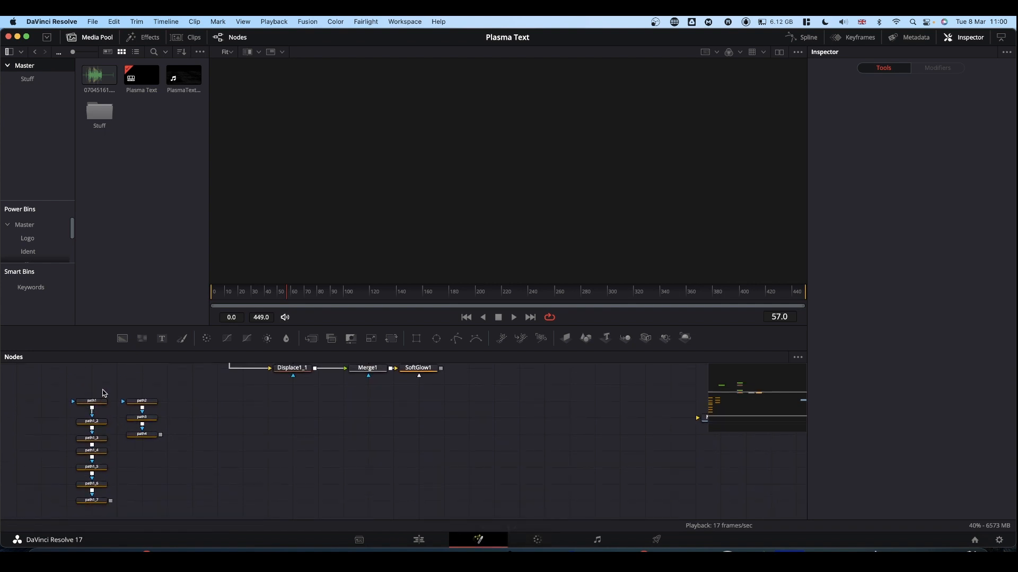
click(93, 422)
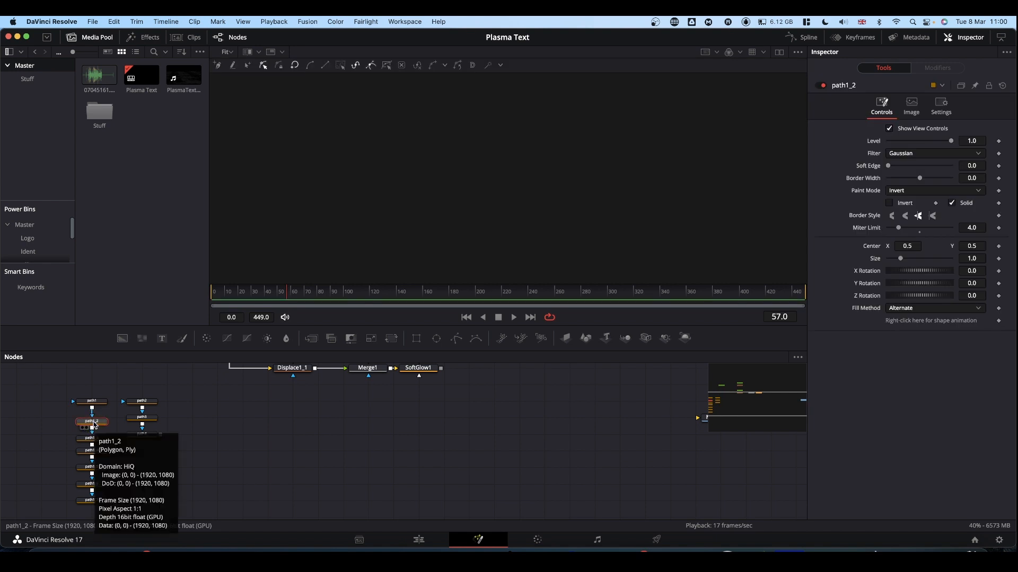
drag(93, 423, 414, 210)
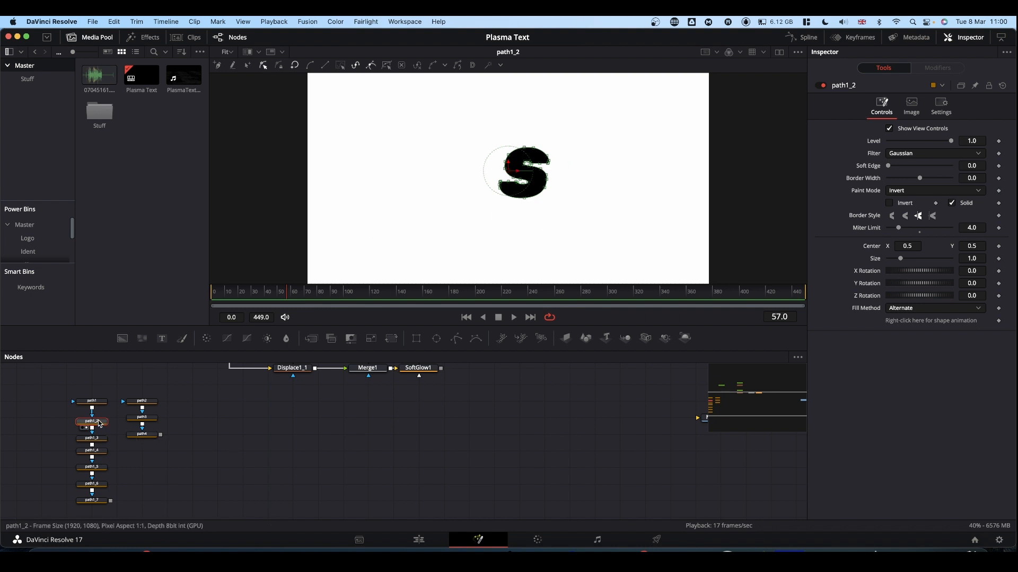
click(91, 438)
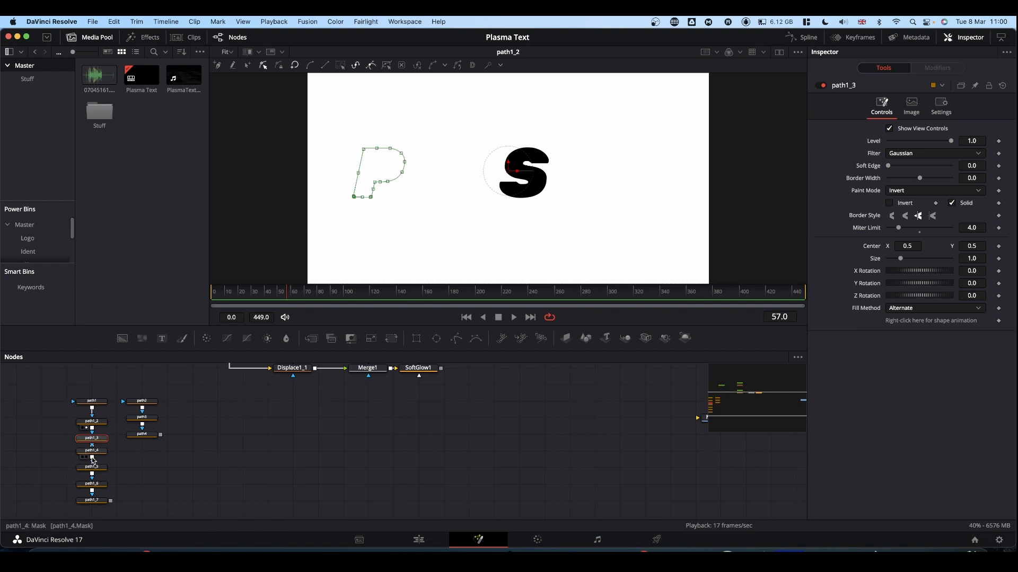
click(92, 451)
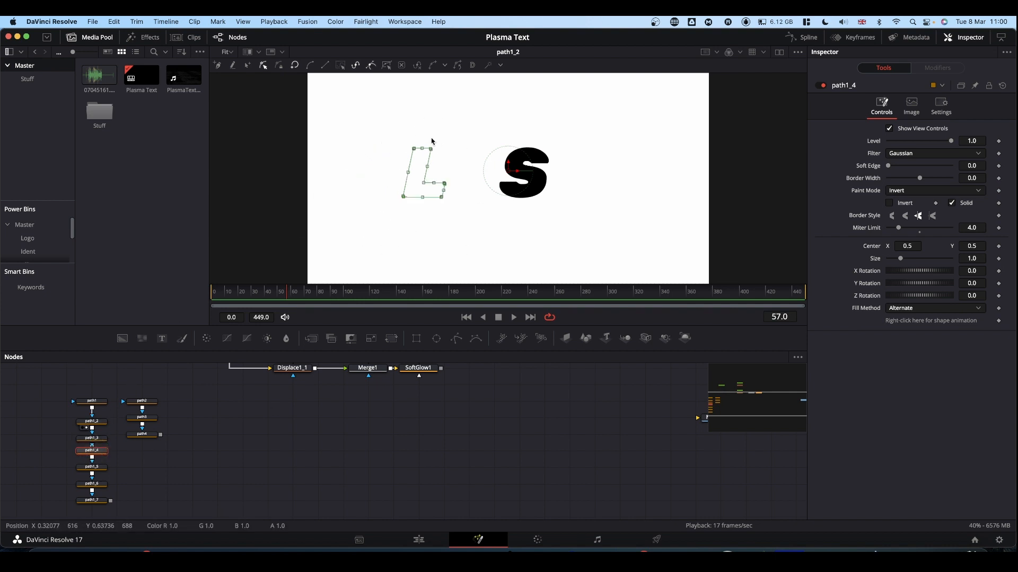
click(92, 468)
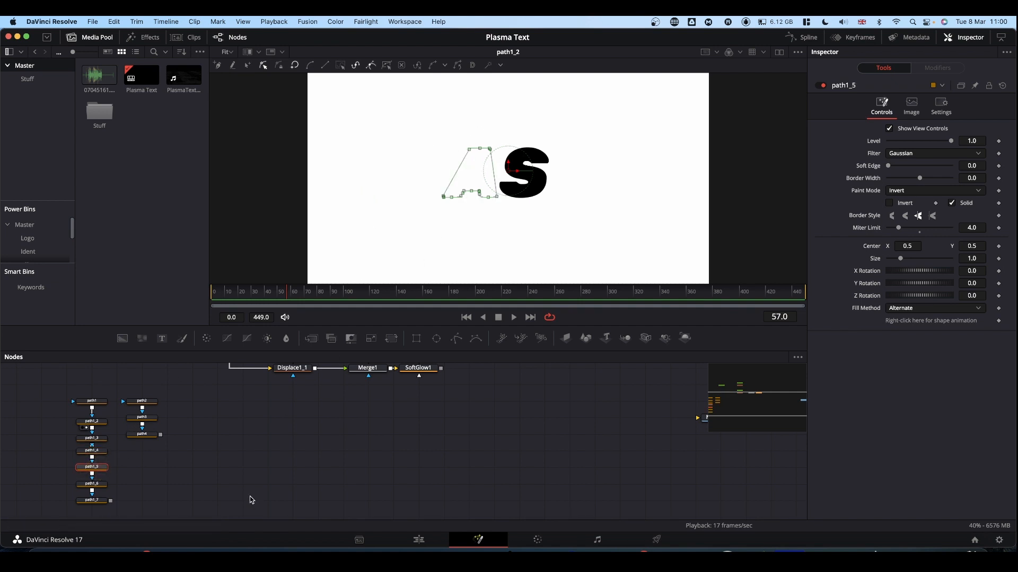
click(201, 474)
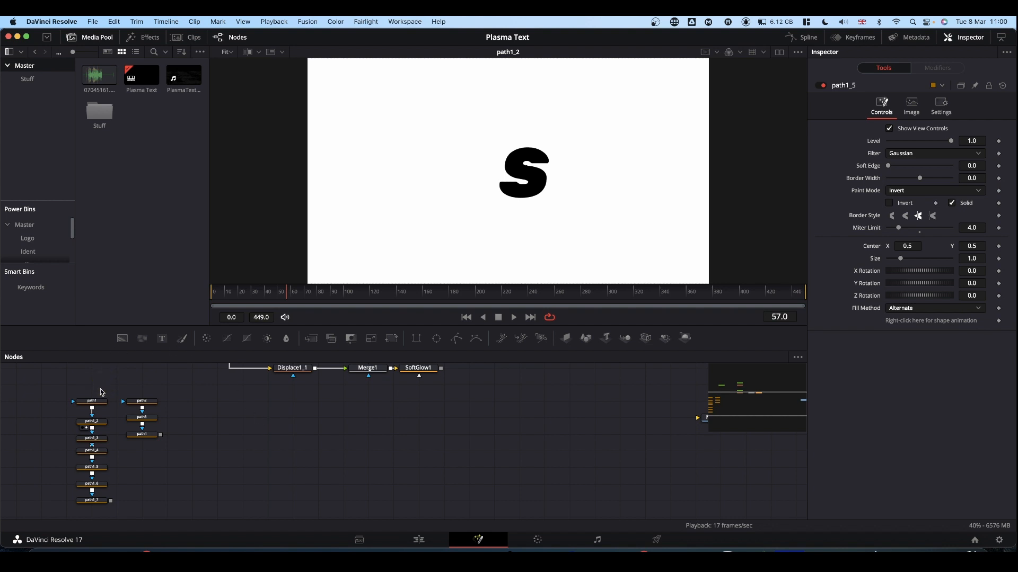
Delete path1, the full-frame rectangle at the start of the first path chain
click(92, 401)
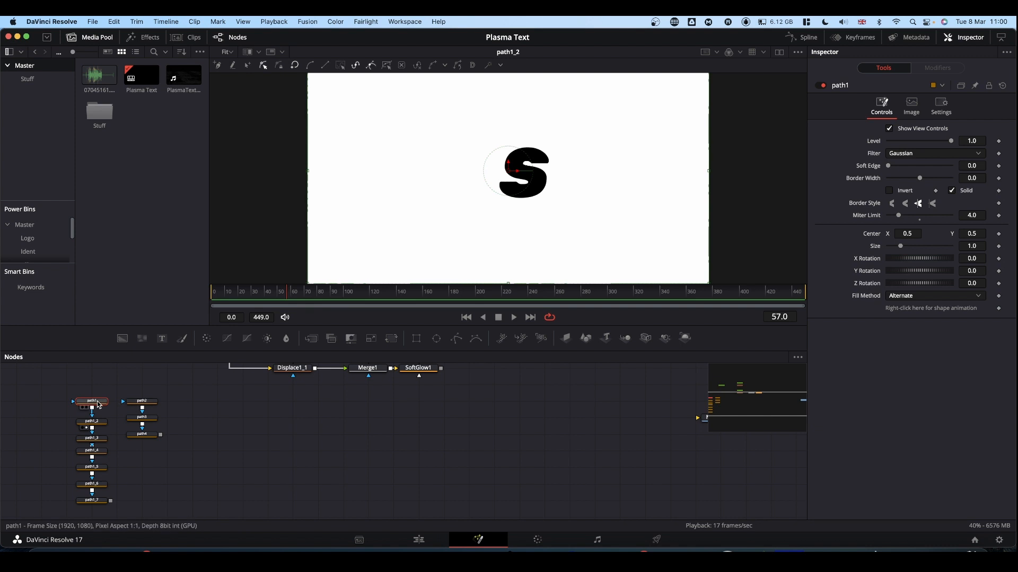
mouse_move(99, 406)
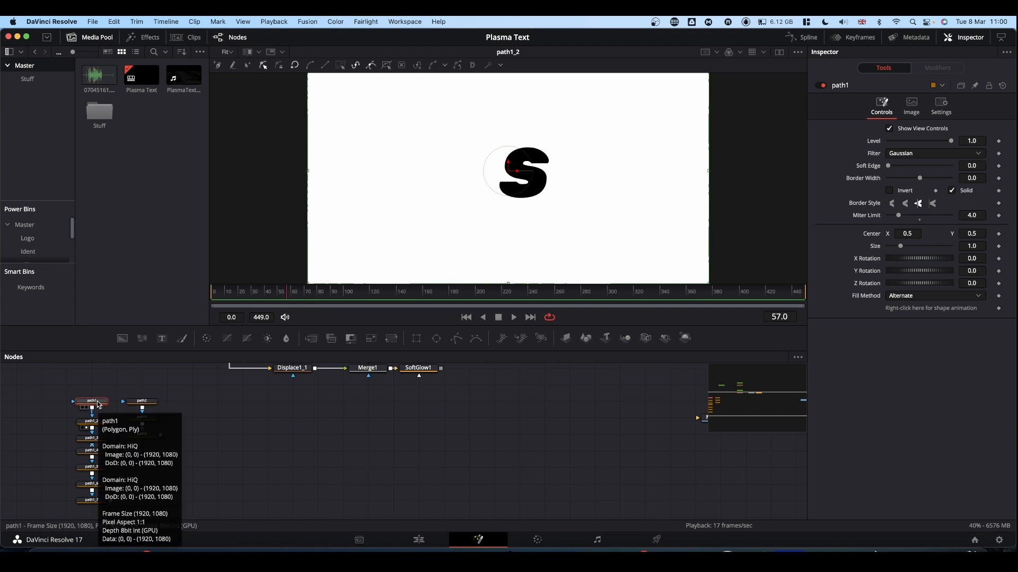
key(BackSpace)
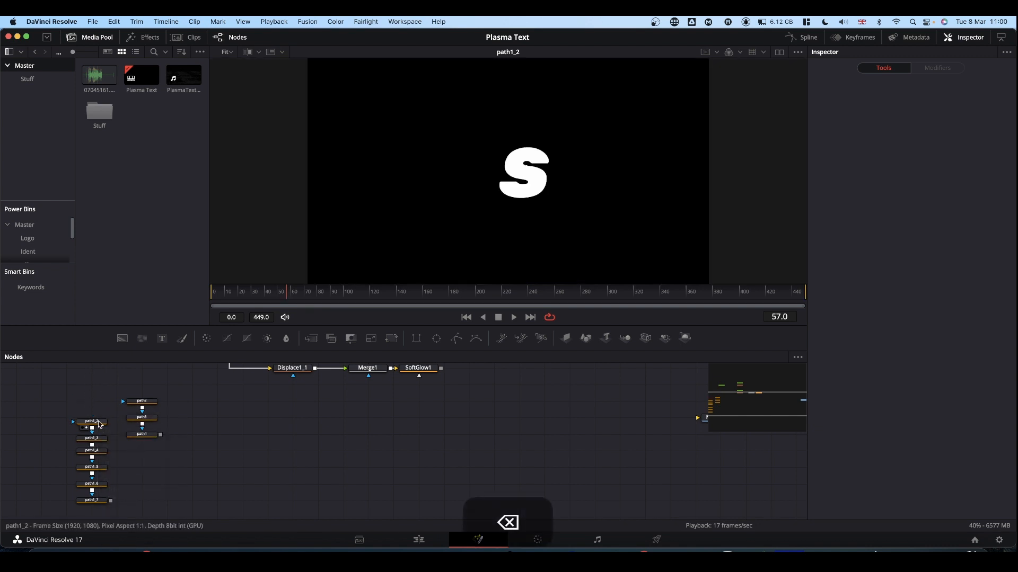
Go through the remaining nodes from path1_2 to path1_7 and path2 to identify the letter shape each one draws
click(93, 421)
click(95, 439)
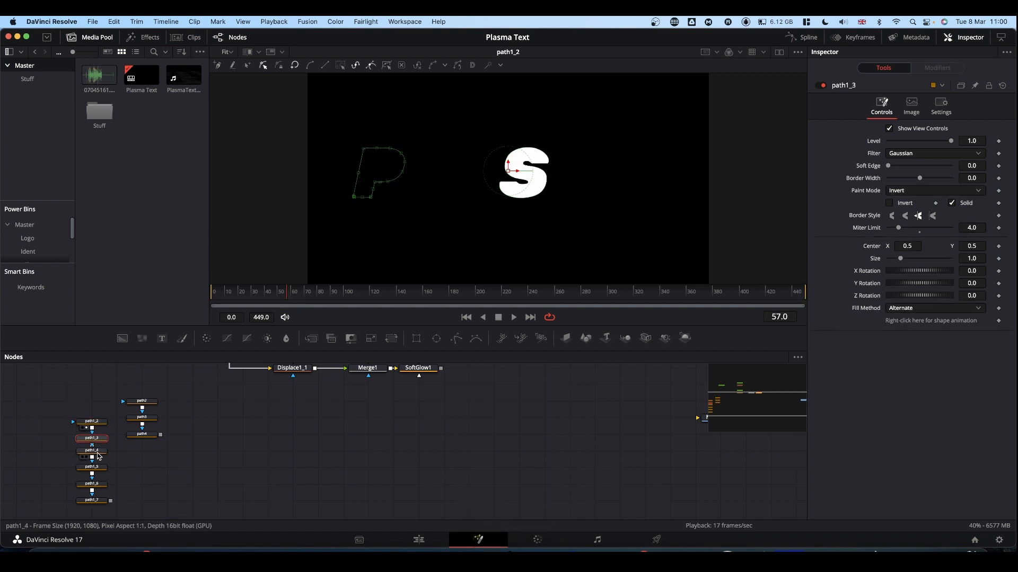
click(97, 452)
click(95, 467)
click(93, 484)
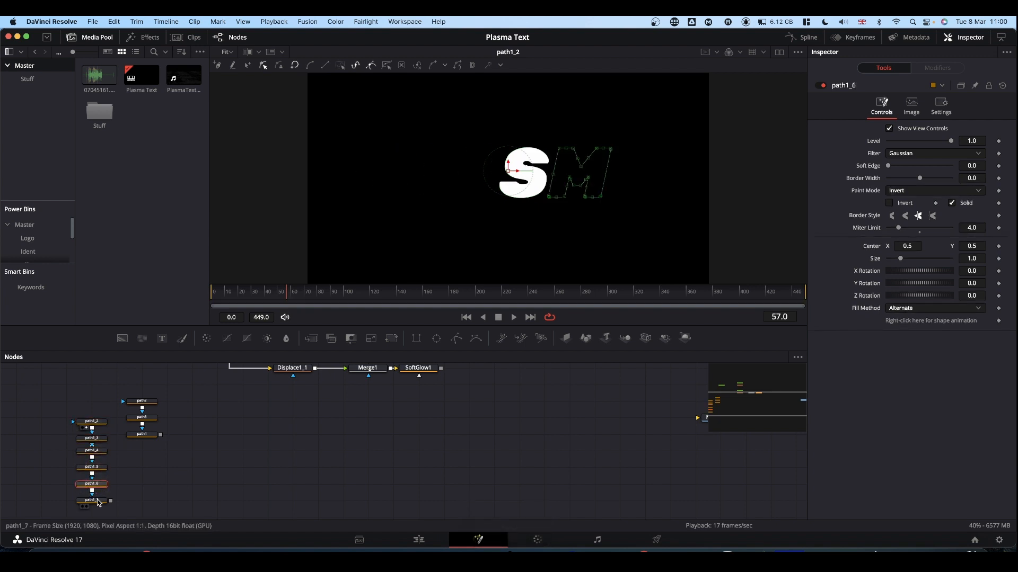
click(98, 501)
click(148, 405)
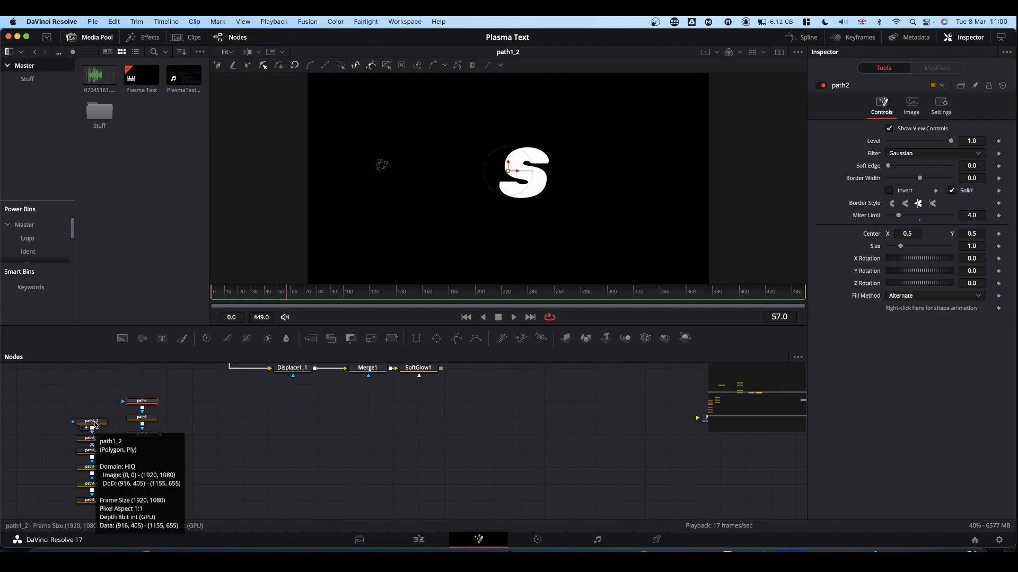
Rename the path1_2 node to S after the letter it draws
click(93, 422)
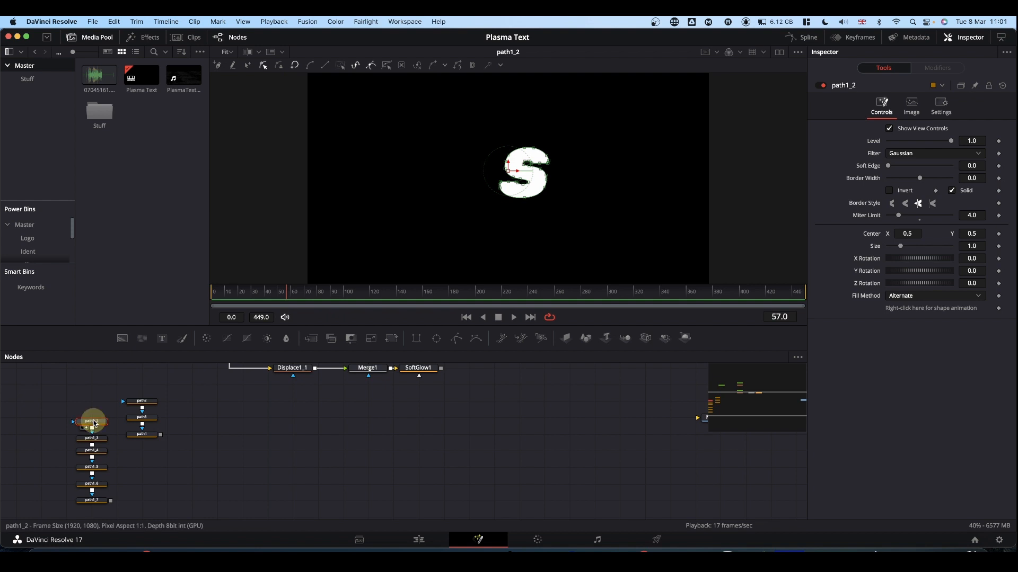
key(F2)
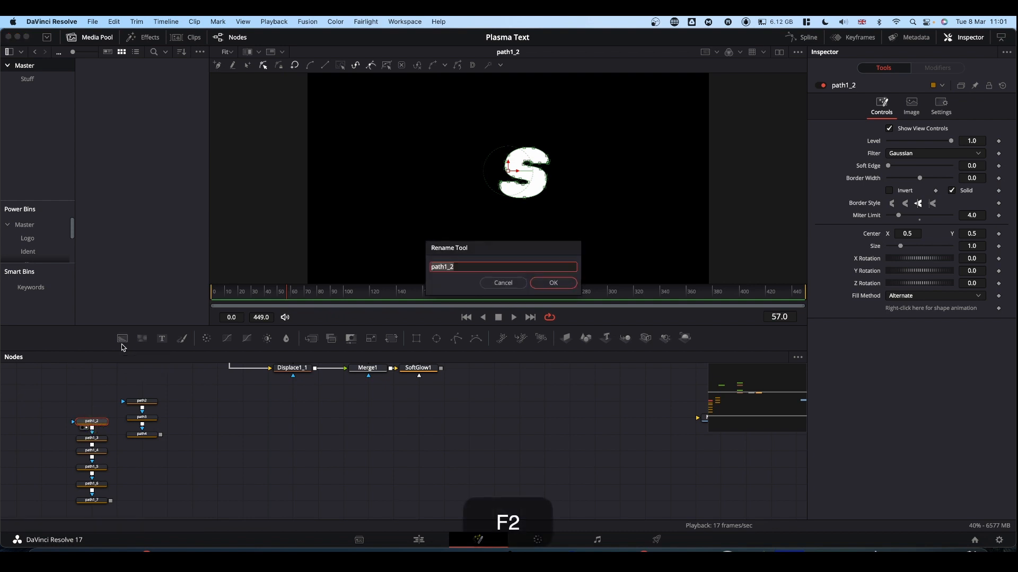
text(S)
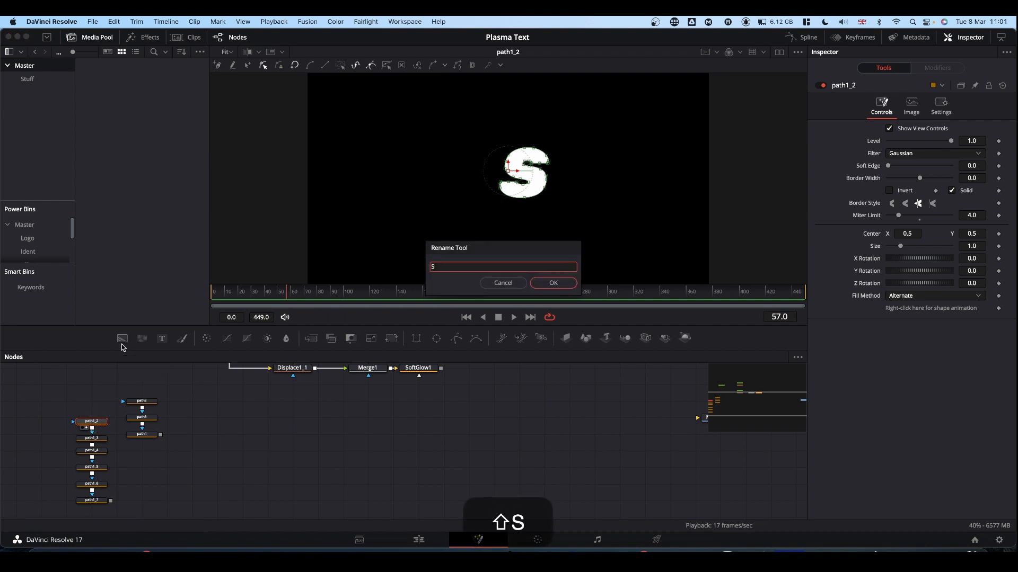
key(Return)
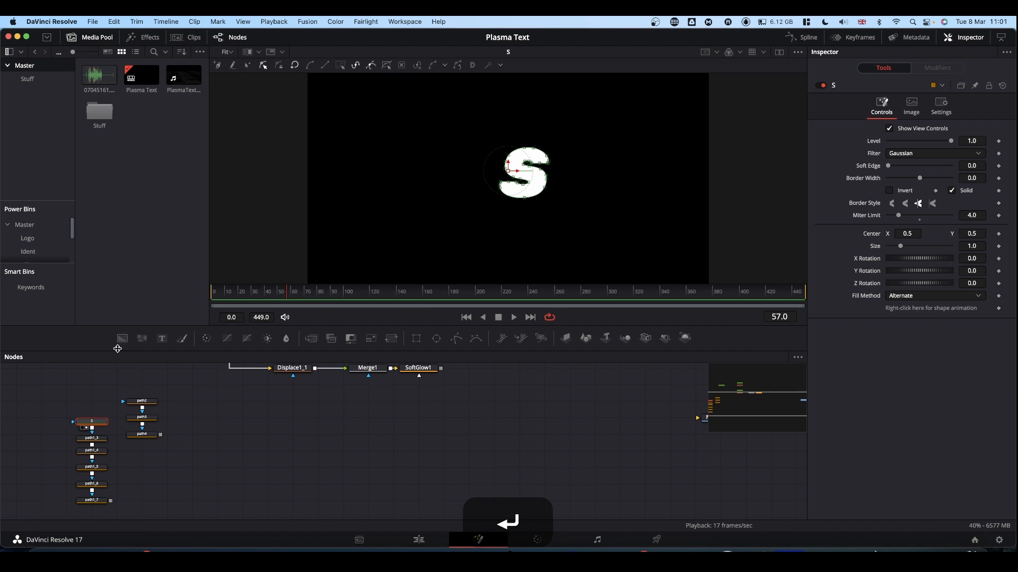
Rename path1_3 to path1_7 as P, L, A1_1, M and A2_1, and path2 to path4 as P2, A1_2 and A2_2
click(92, 484)
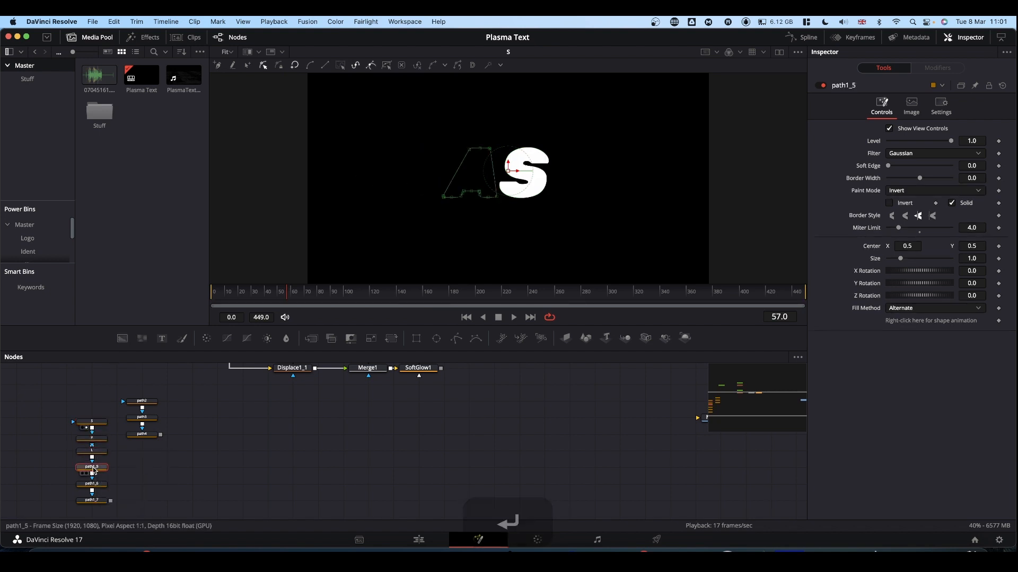
key(F2)
text(M)
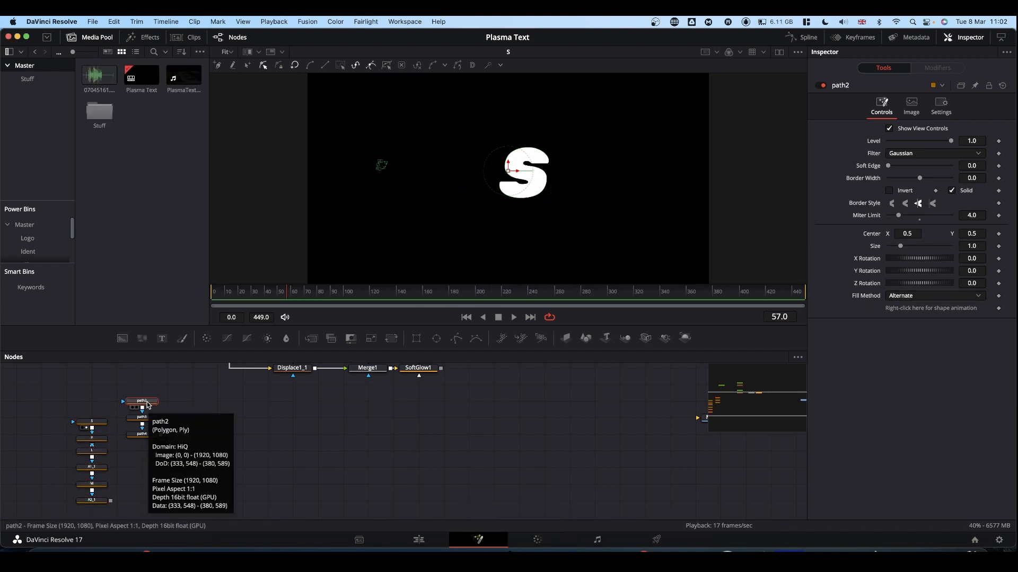
click(142, 435)
key(F2)
text(A2_2)
key(Return)
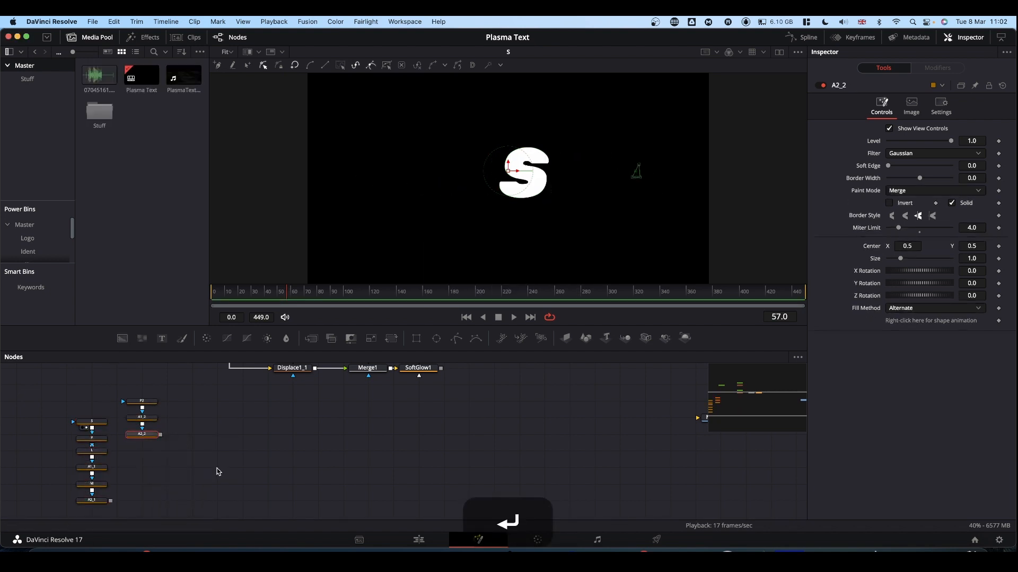
Detach the letter nodes and stack them in one column ordered P, P2, L, A1_1, A1_2, S, M, A2_1, A2_2
drag(238, 455, 321, 451)
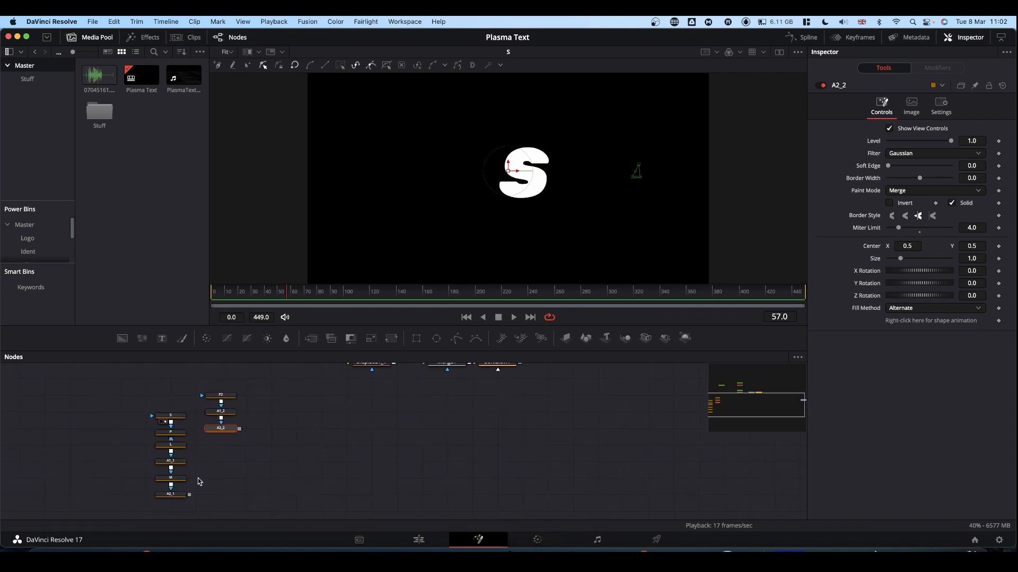
drag(171, 433, 164, 395)
drag(170, 416, 120, 429)
drag(172, 445, 172, 412)
mouse_move(170, 462)
mouse_down()
mouse_move(171, 428)
mouse_move(170, 461)
mouse_up()
drag(212, 430, 164, 512)
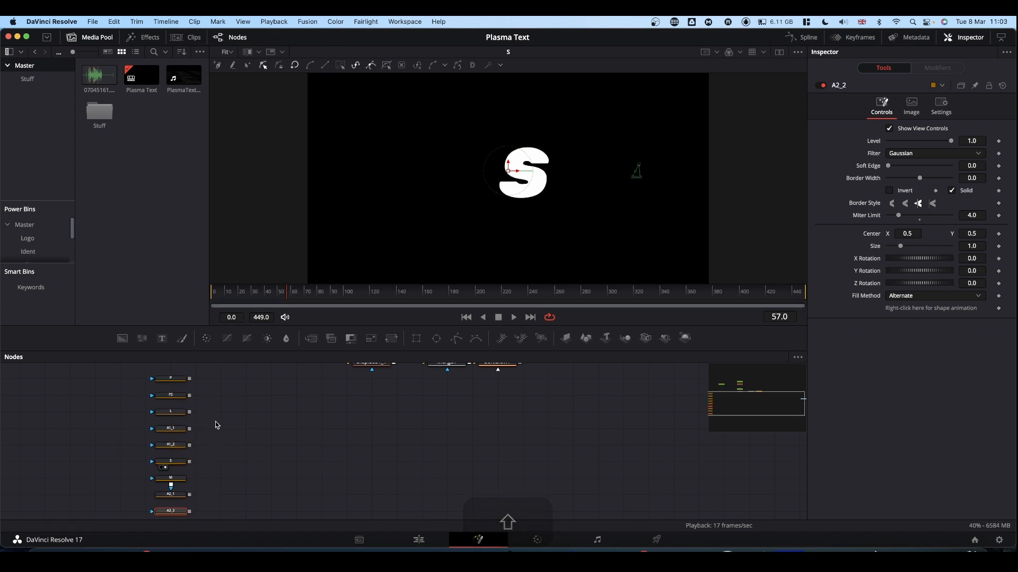
Connect the letter nodes into one chain from P down to A2_2, and show A2_2 in the viewer
scroll(215, 421, up, 1)
scroll(215, 422, down, 2)
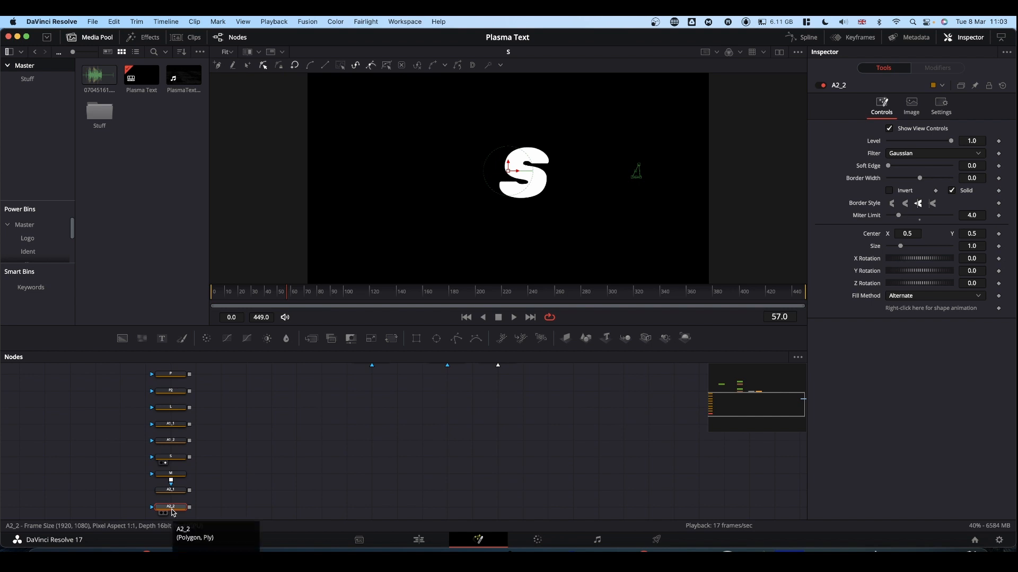
drag(190, 375, 178, 440)
drag(189, 441, 177, 456)
drag(189, 458, 178, 507)
drag(172, 508, 480, 243)
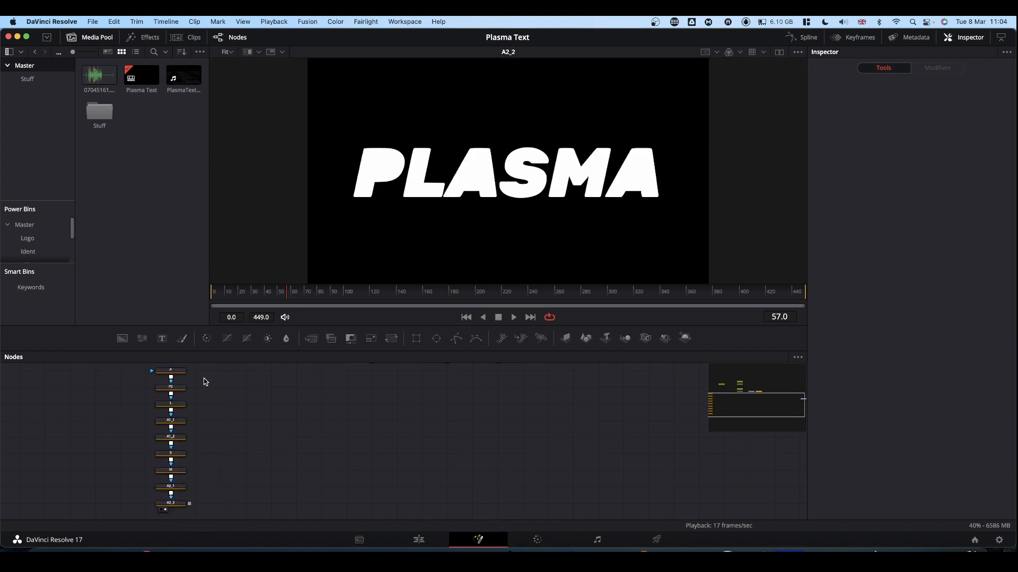
Copy the whole chain of nine letter nodes from P to A2_2, and clear the selection
drag(212, 370, 157, 513)
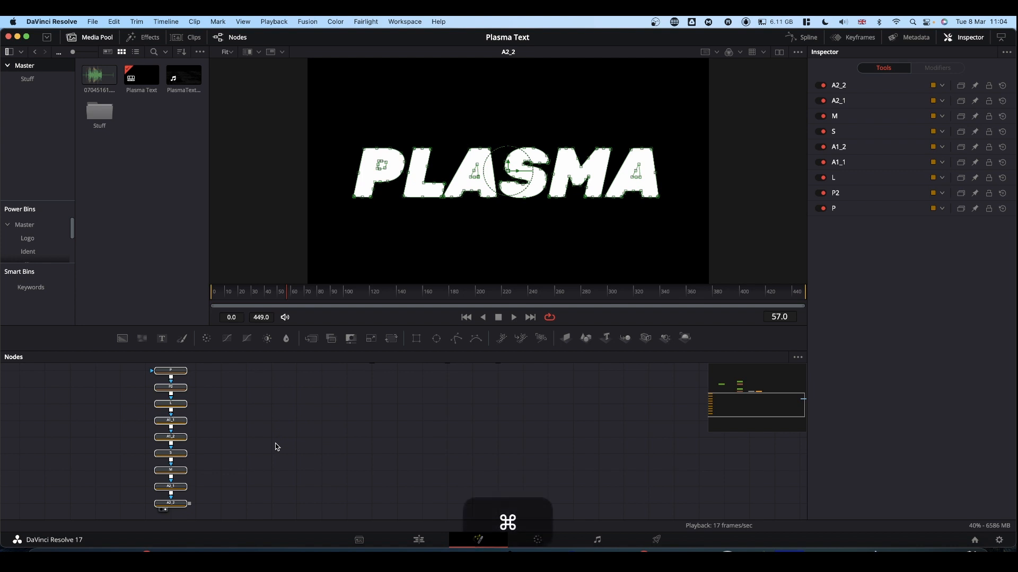
key(super+c)
click(274, 388)
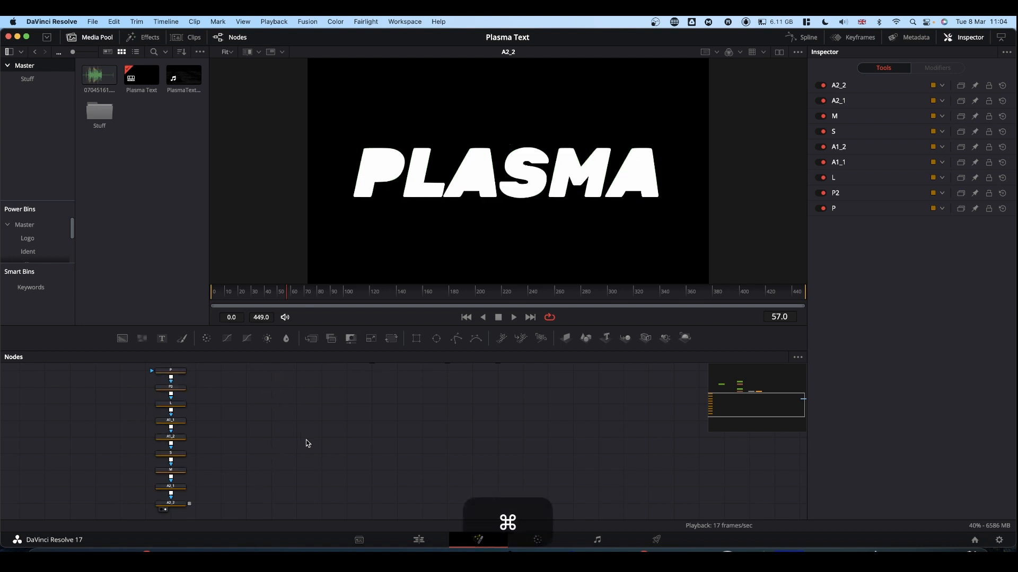
Paste a duplicate of the nine-node letter chain beside the original chain
key(cmd+v)
scroll(281, 459, down, 2)
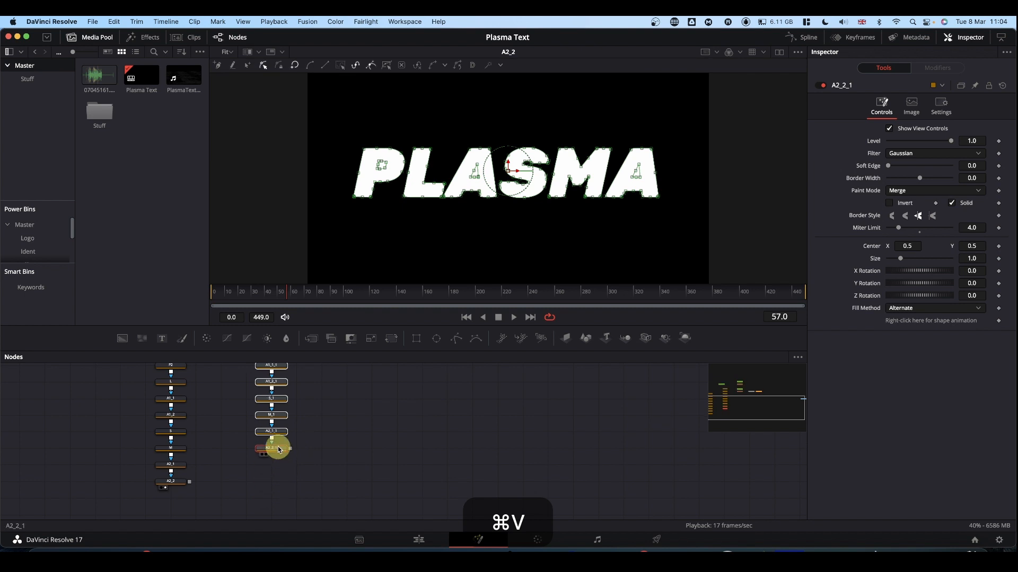
scroll(371, 424, up, 3)
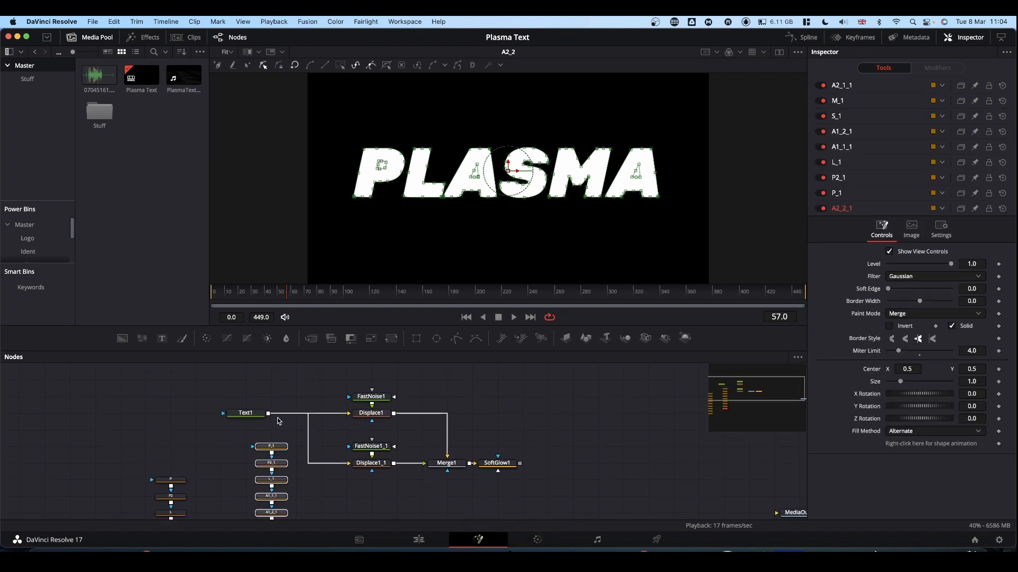
Move Text1 closer to the displacement nodes, and shift that whole text effect group farther away from the letter chains
drag(256, 414, 315, 413)
mouse_move(280, 382)
mouse_down()
mouse_move(511, 483)
mouse_move(522, 425)
mouse_up()
drag(312, 382, 506, 388)
Show the P node at the start of the original letter chain in the viewer
scroll(439, 464, down, 5)
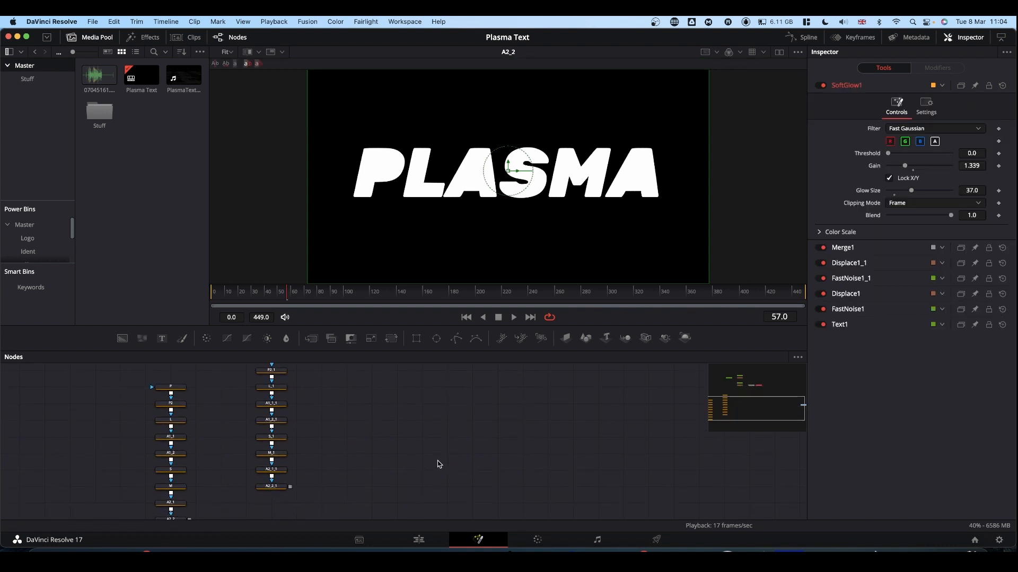
scroll(438, 464, down, 3)
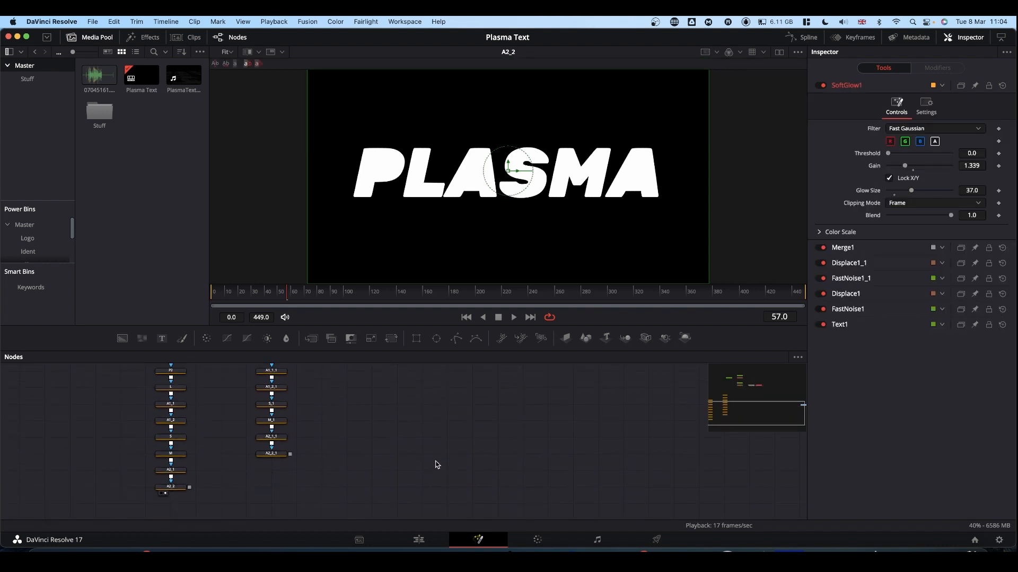
scroll(438, 465, up, 3)
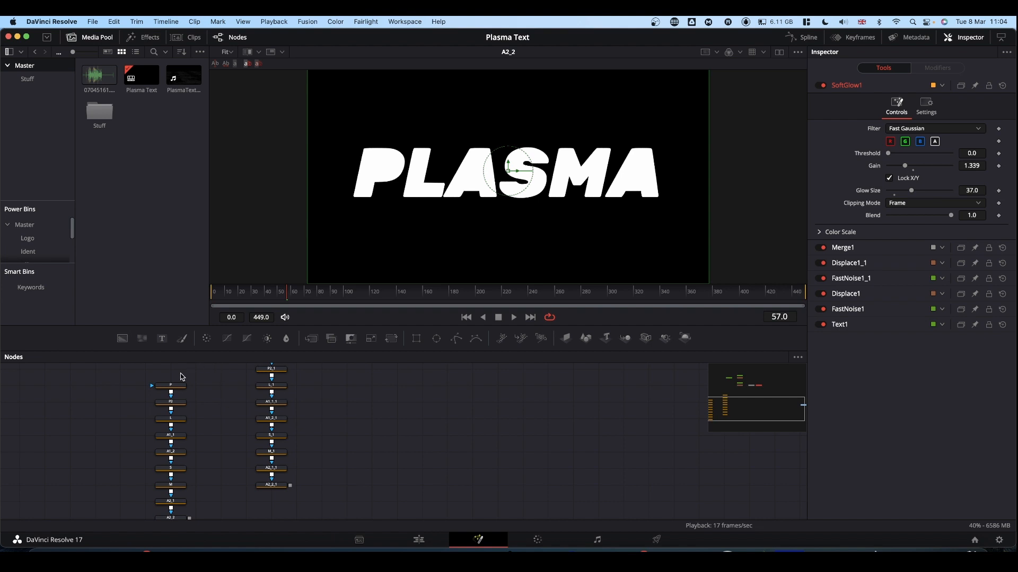
mouse_move(171, 388)
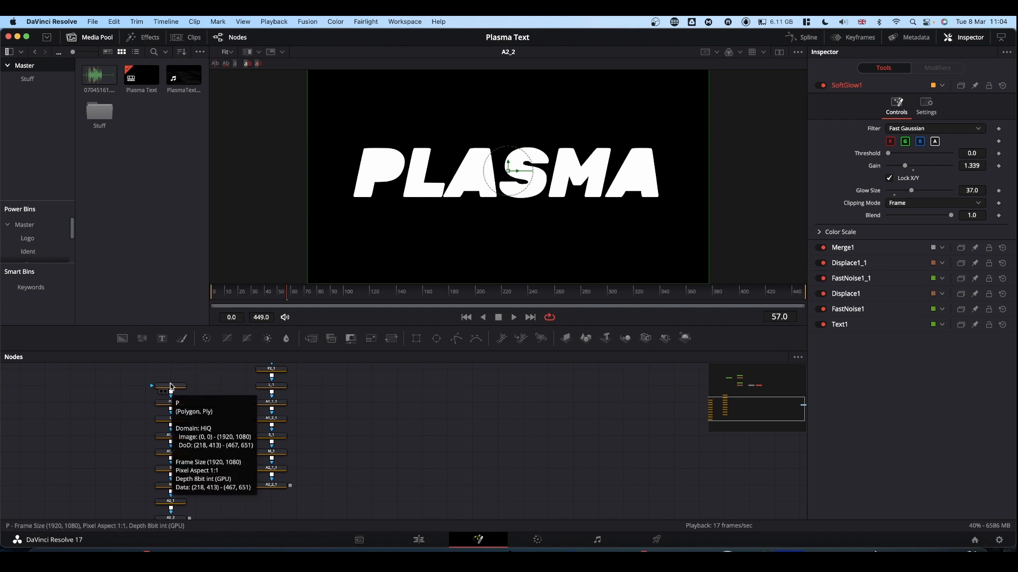
click(170, 386)
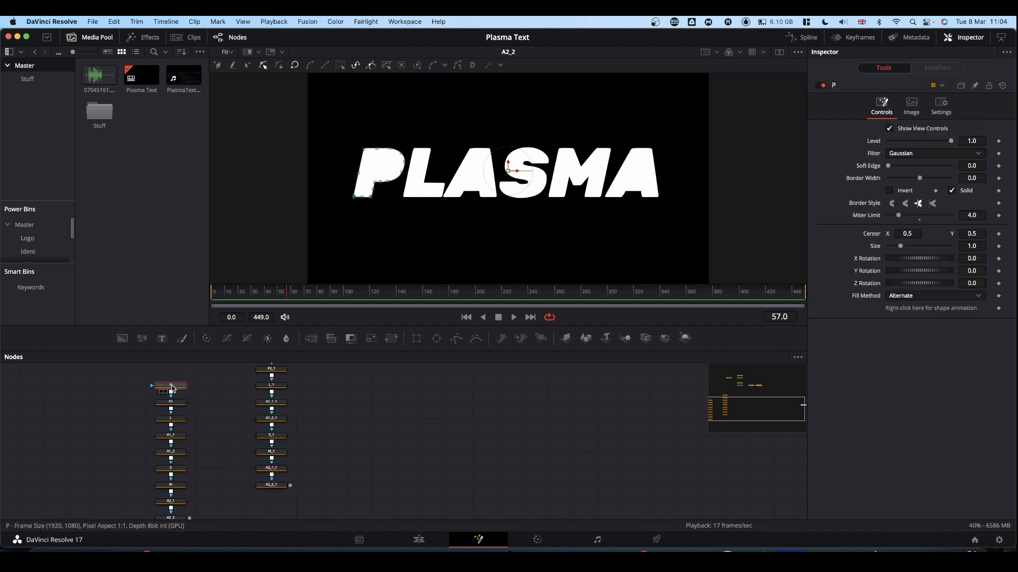
key(1)
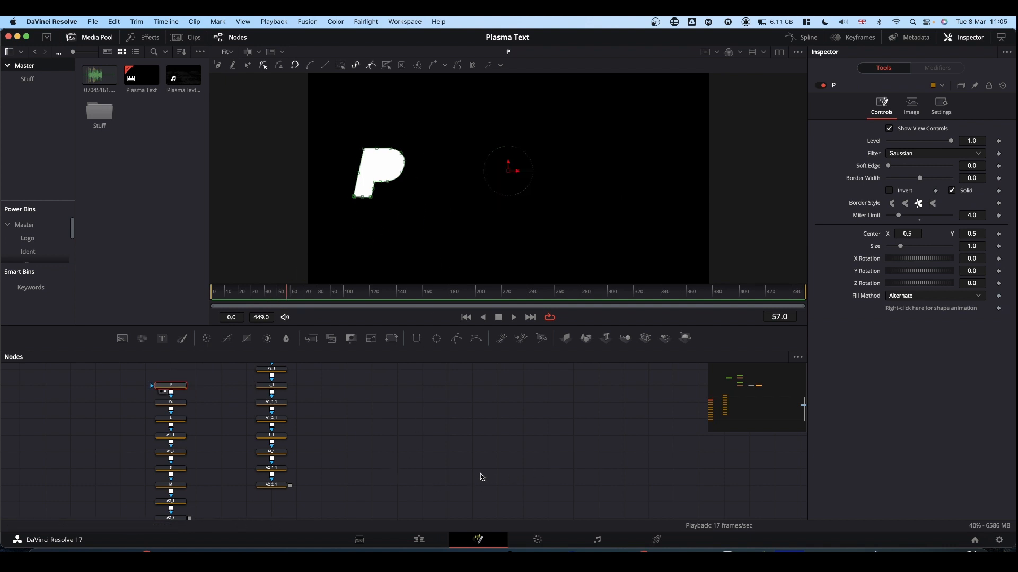
Add a Background node beneath the duplicate chain, mask it with the output of A2_2, and show it in the viewer
scroll(432, 438, down, 3)
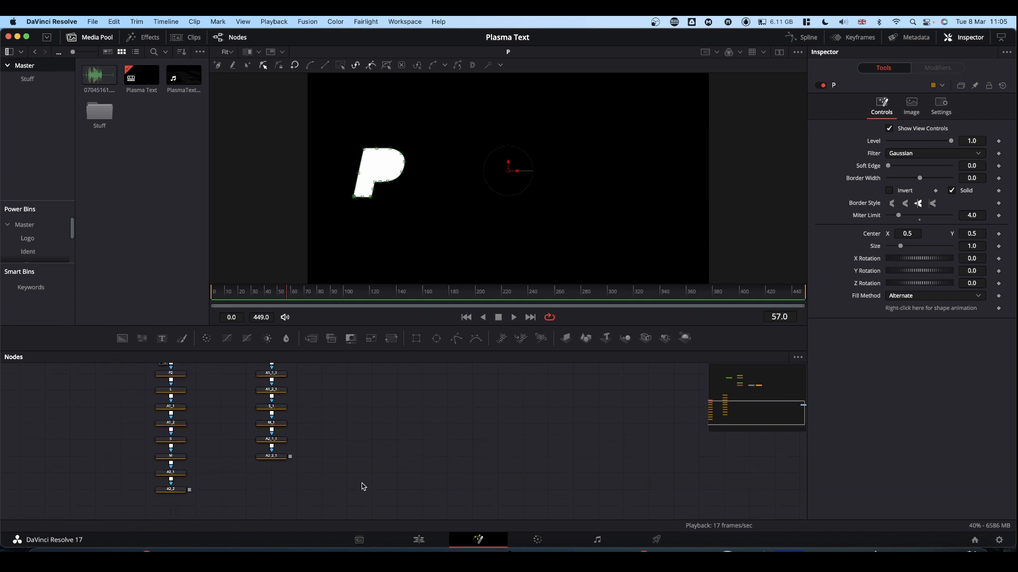
click(126, 342)
drag(127, 348, 272, 489)
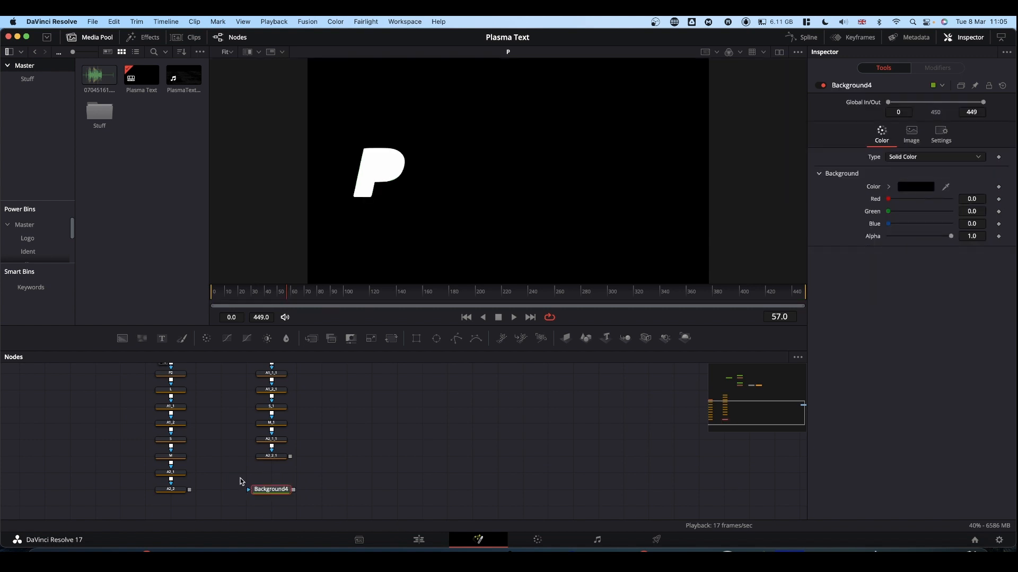
scroll(210, 461, up, 1)
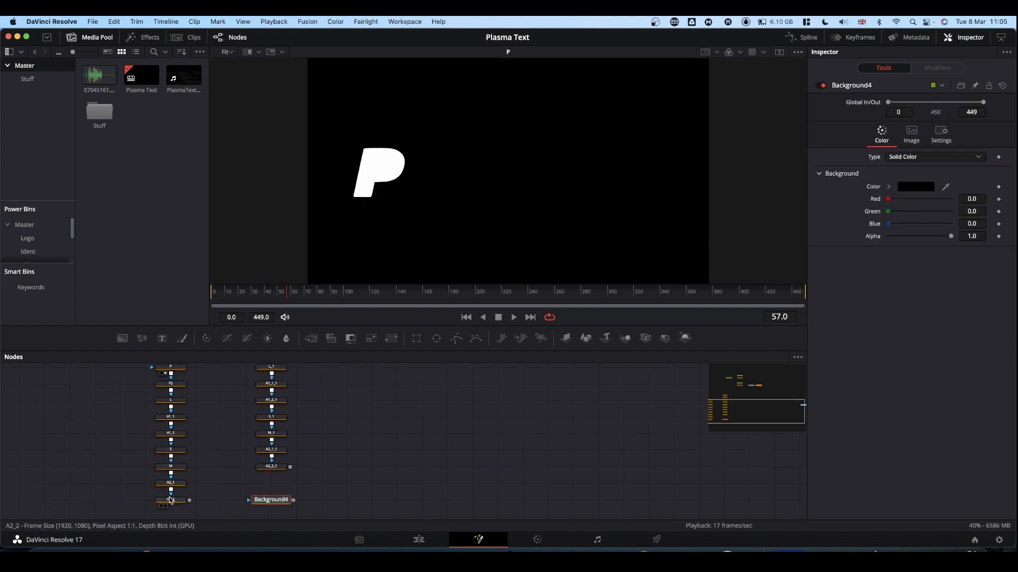
drag(189, 500, 271, 500)
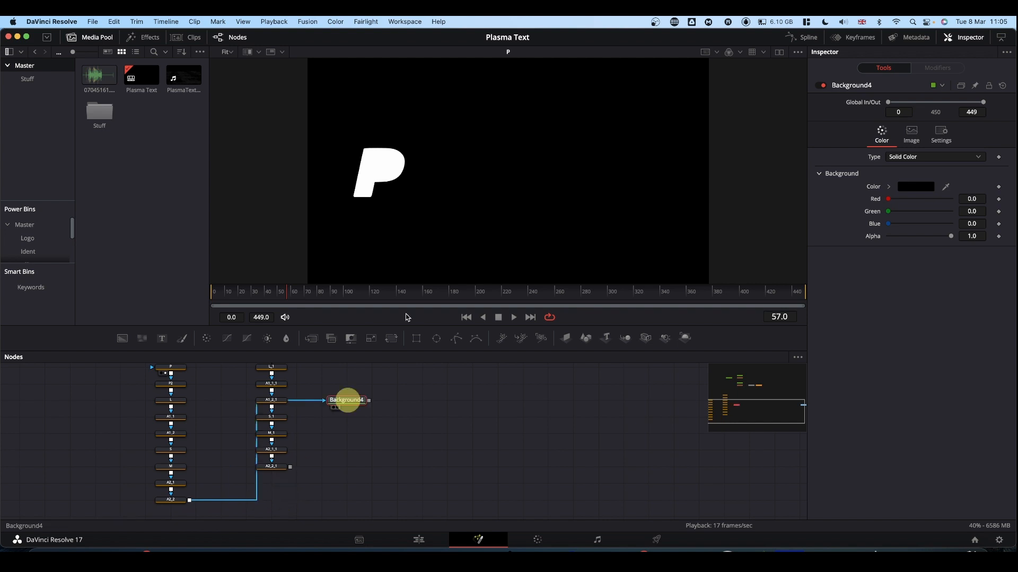
key(1)
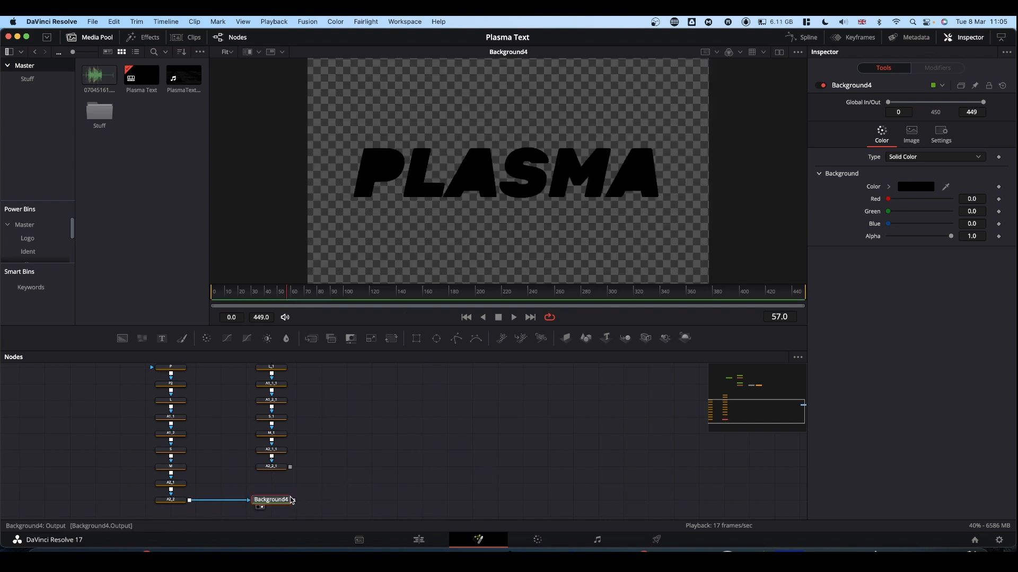
Color Background4 orange with Hue 0.112, Sat 1.0 and Value 1.0
click(889, 189)
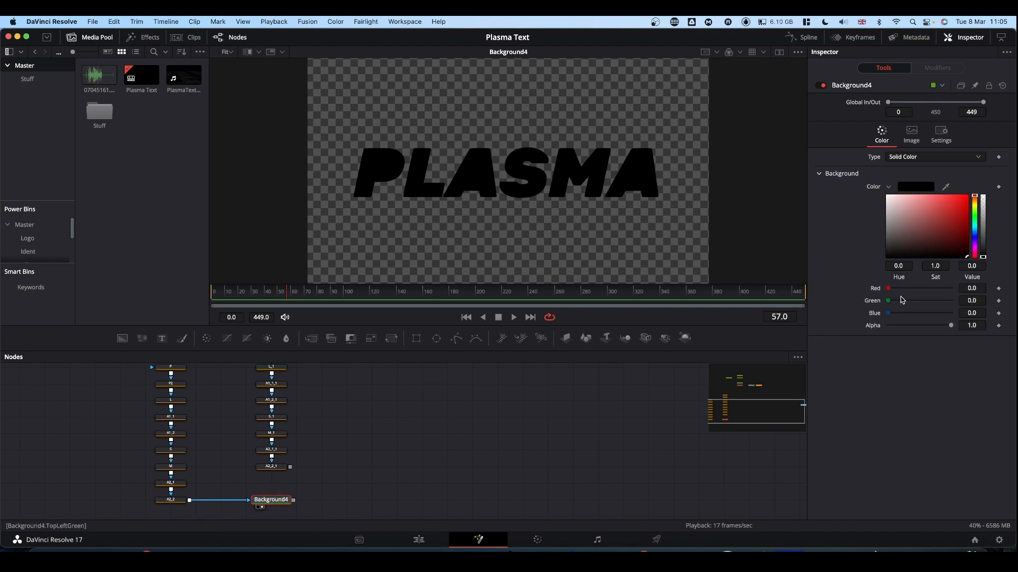
drag(978, 197, 978, 203)
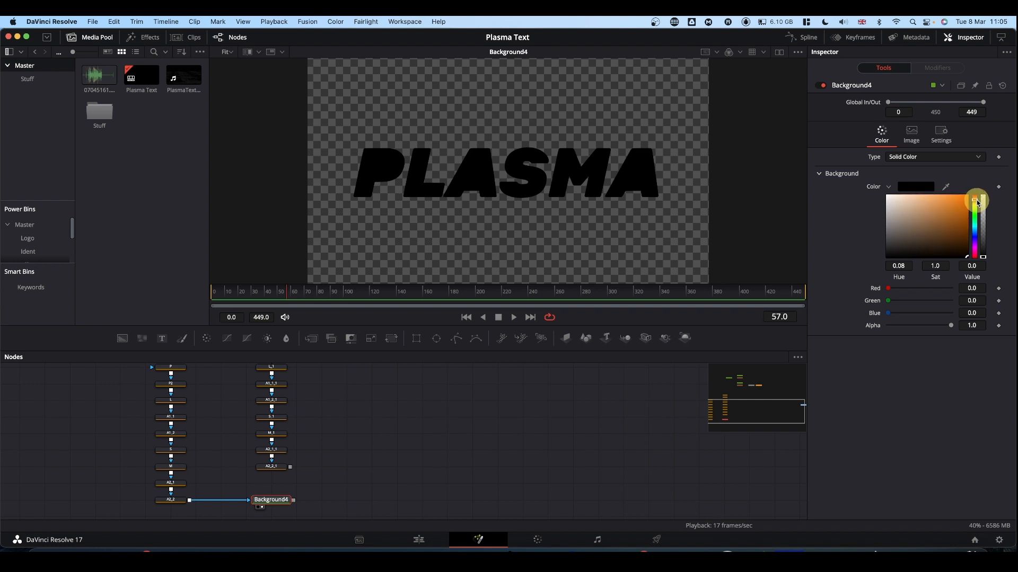
drag(977, 201, 969, 194)
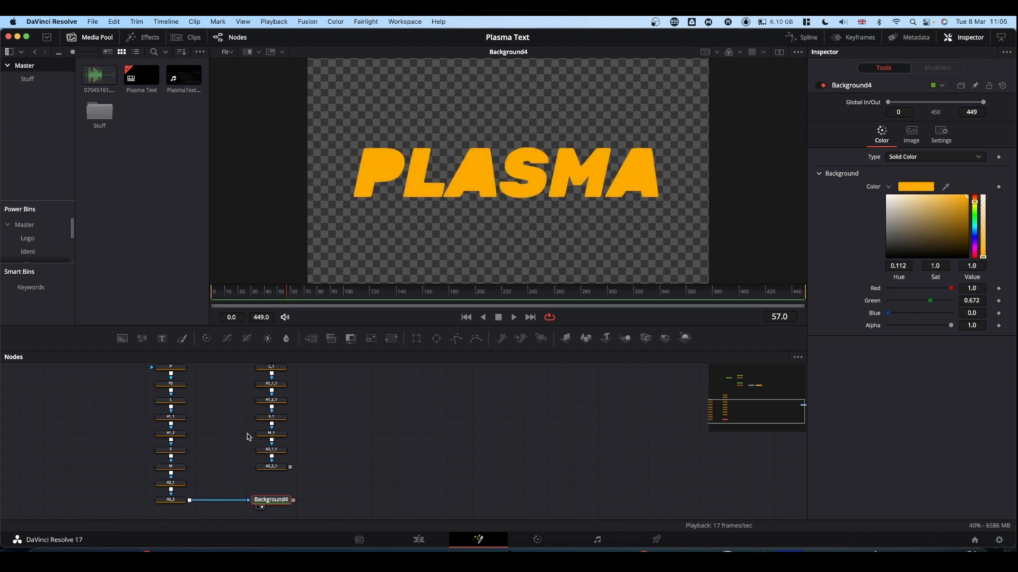
Turn the P node into an outline by disabling Solid and setting its Border Width to 0.005
scroll(228, 423, up, 2)
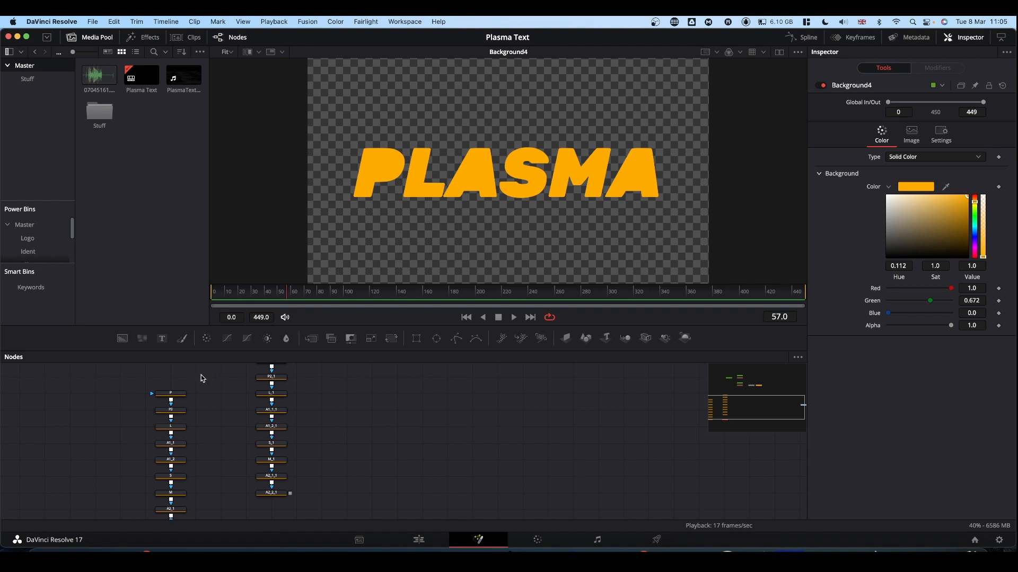
click(175, 397)
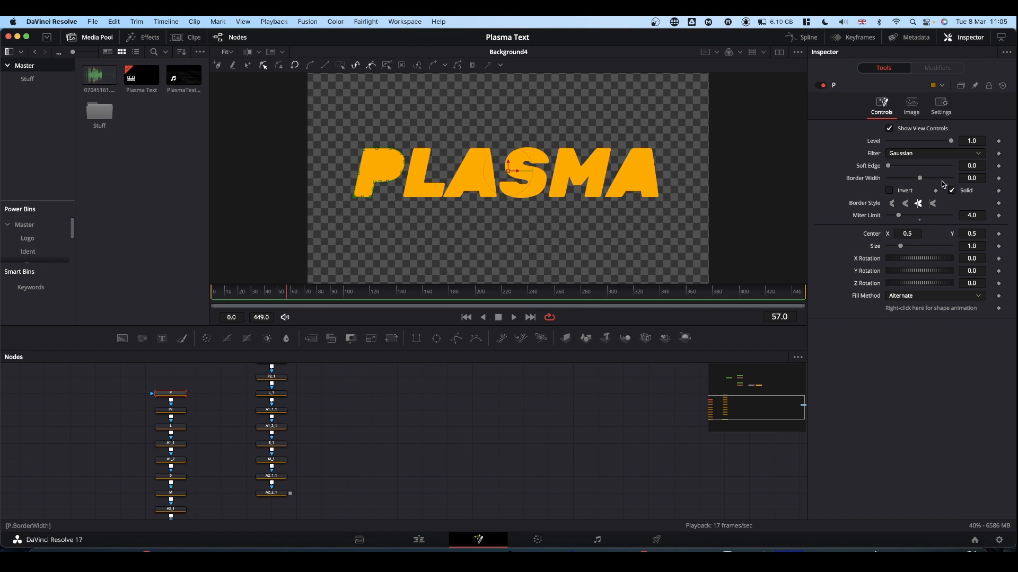
click(953, 191)
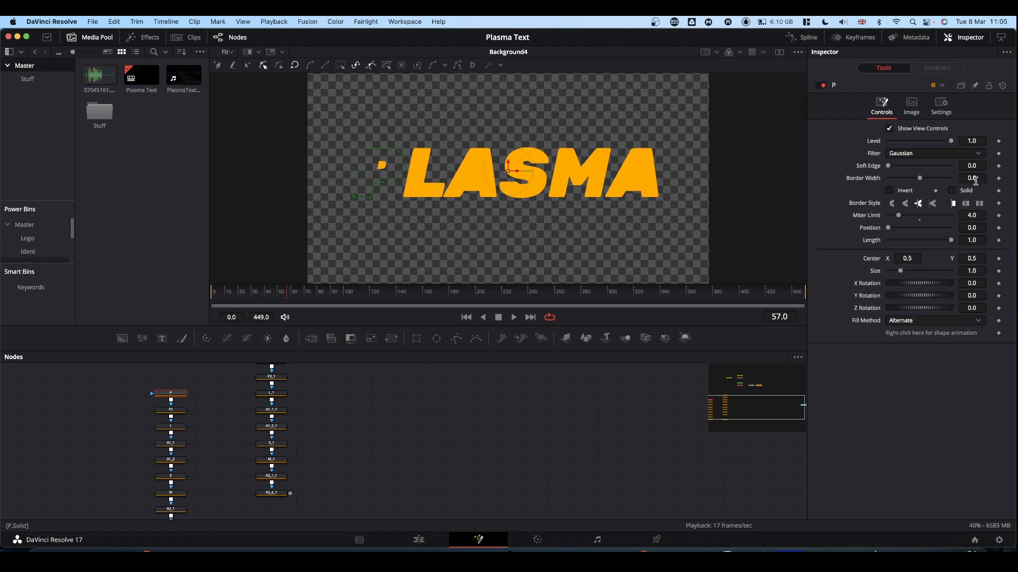
click(973, 178)
text(05)
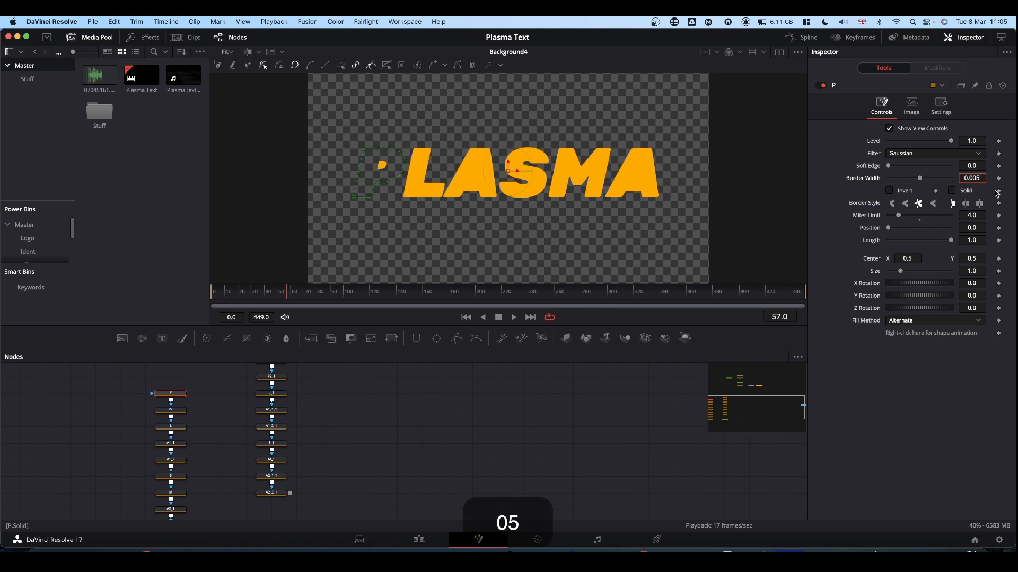
click(915, 420)
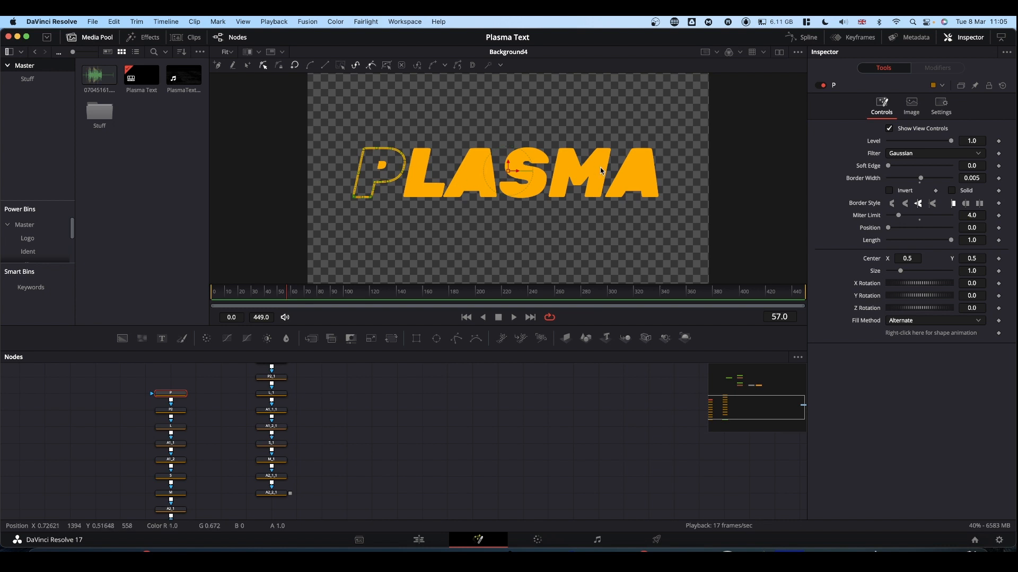
Disable Solid and set the Border Width to 0.005 on P2, L, A1_1, A1_2, S and M
click(172, 410)
click(951, 203)
click(978, 179)
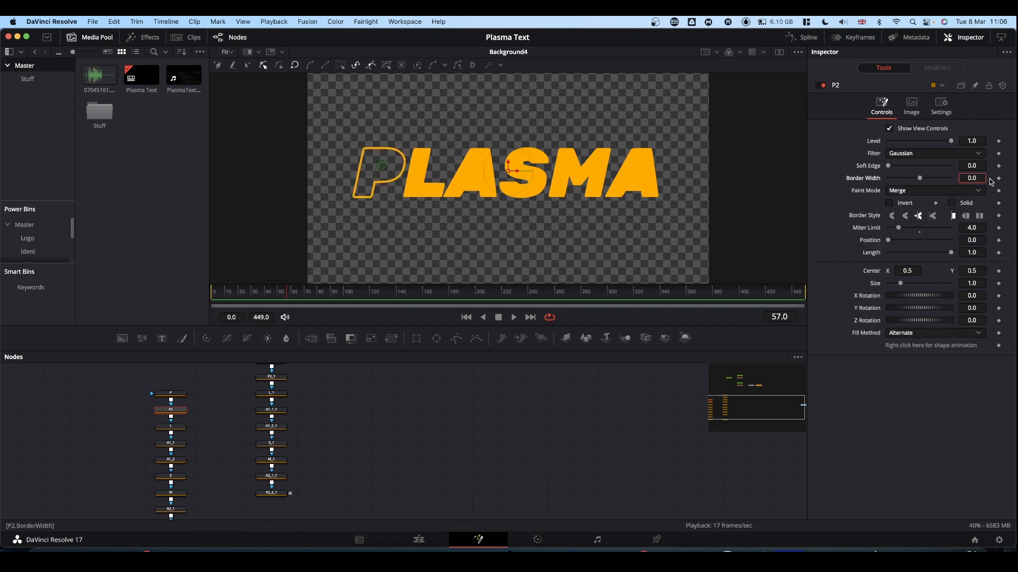
text(05)
click(170, 427)
click(951, 203)
click(978, 178)
text(05)
click(171, 493)
click(976, 179)
Turn A2_1 and A2_2 into outlines as well, with Solid off and a Border Width of 0.005
text(05)
click(951, 203)
scroll(170, 490, down, 1)
click(171, 489)
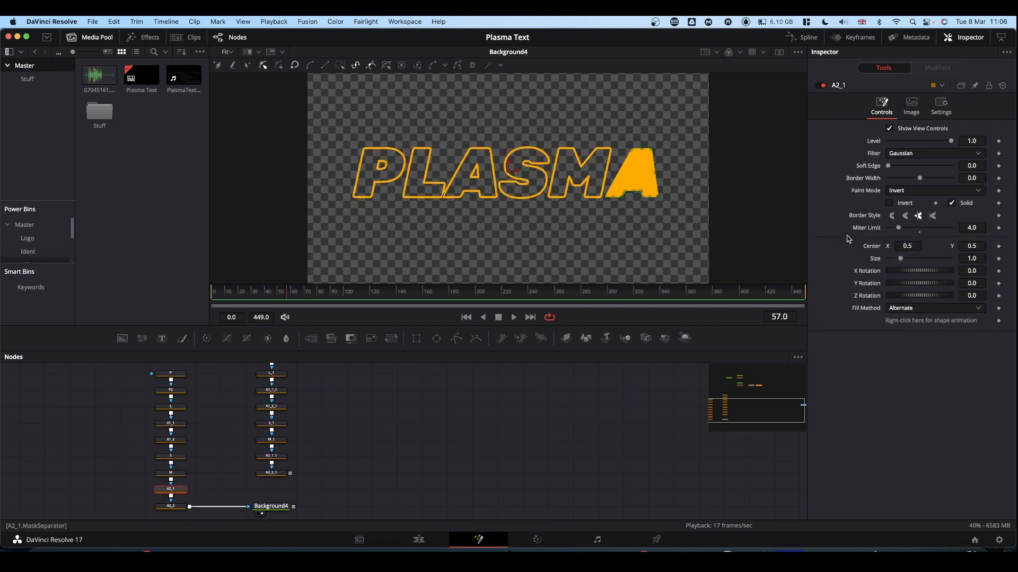
click(977, 179)
text(05)
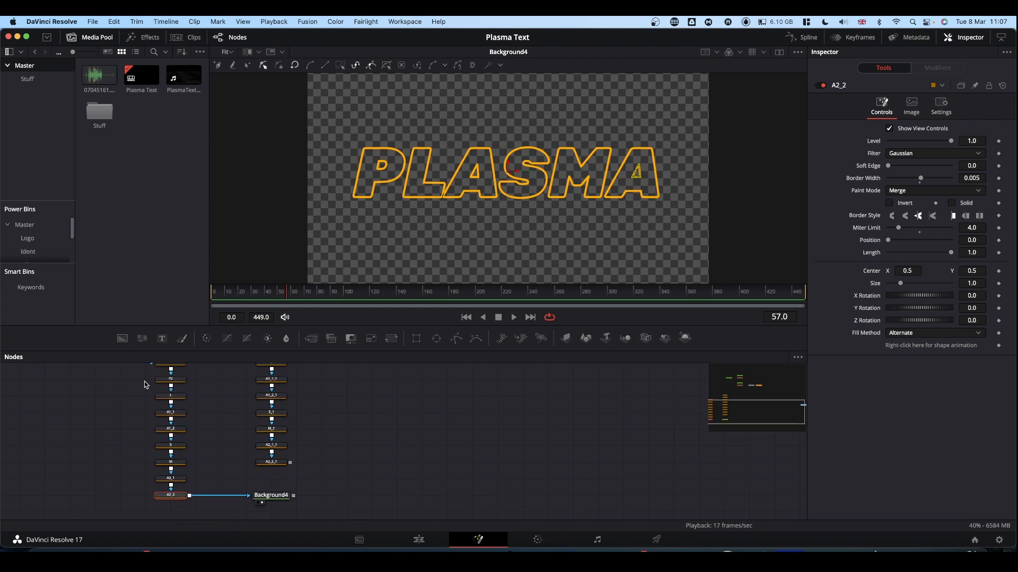
Disable all letter nodes of the original chain from P2 to A2_2, leaving only P active, and clear the selection
drag(124, 382, 196, 503)
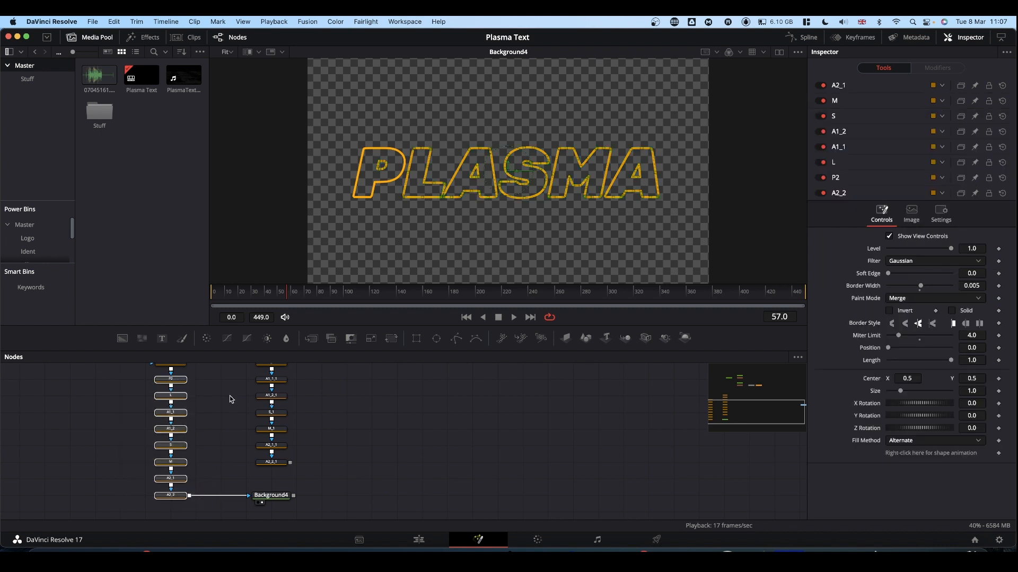
scroll(230, 396, up, 1)
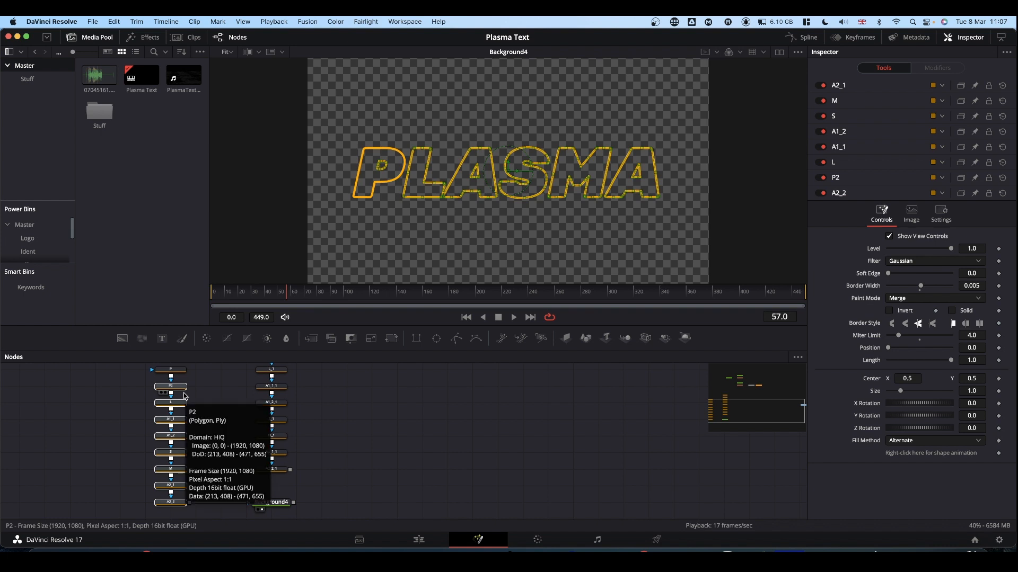
key(super+p)
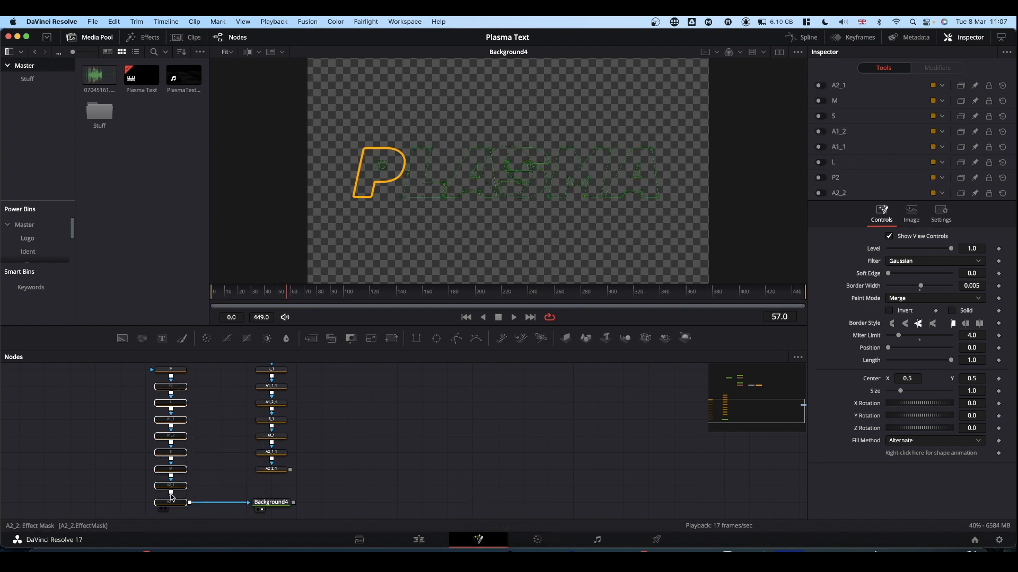
click(421, 407)
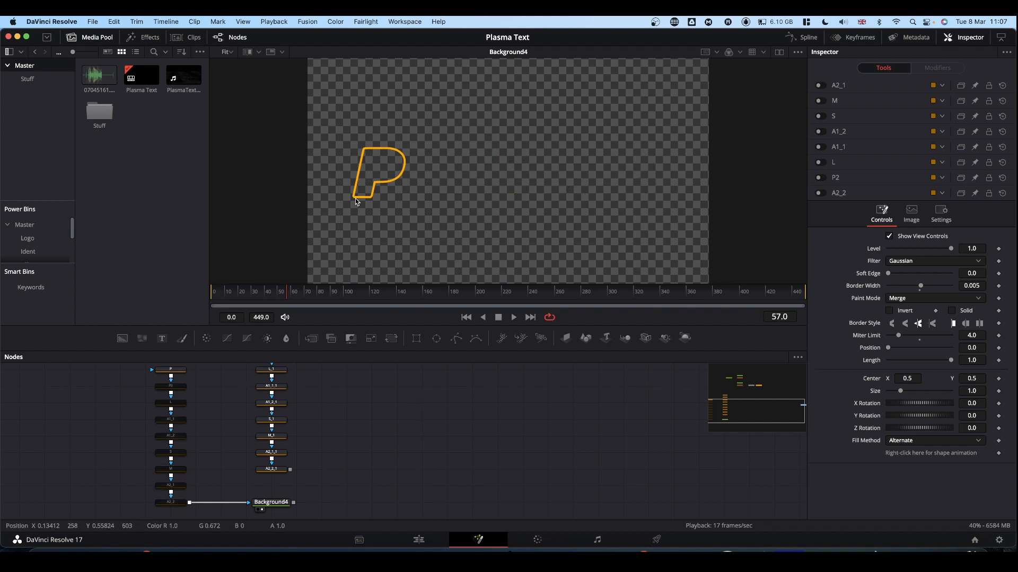
Add a pEmitter and a pRender node in the free area beside Background4, and connect the emitter to the renderer
scroll(477, 388, up, 1)
scroll(477, 389, down, 1)
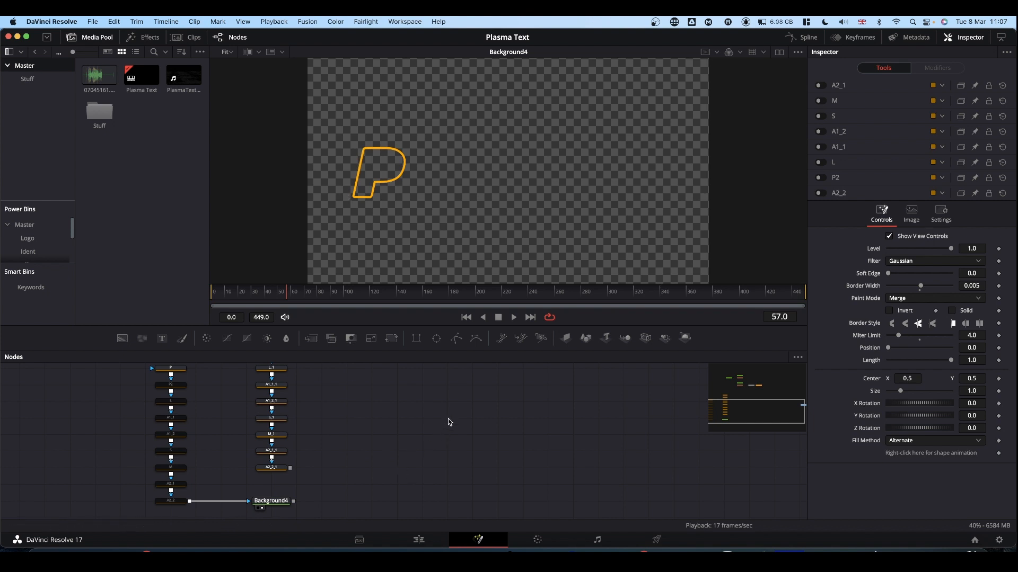
drag(502, 341, 391, 486)
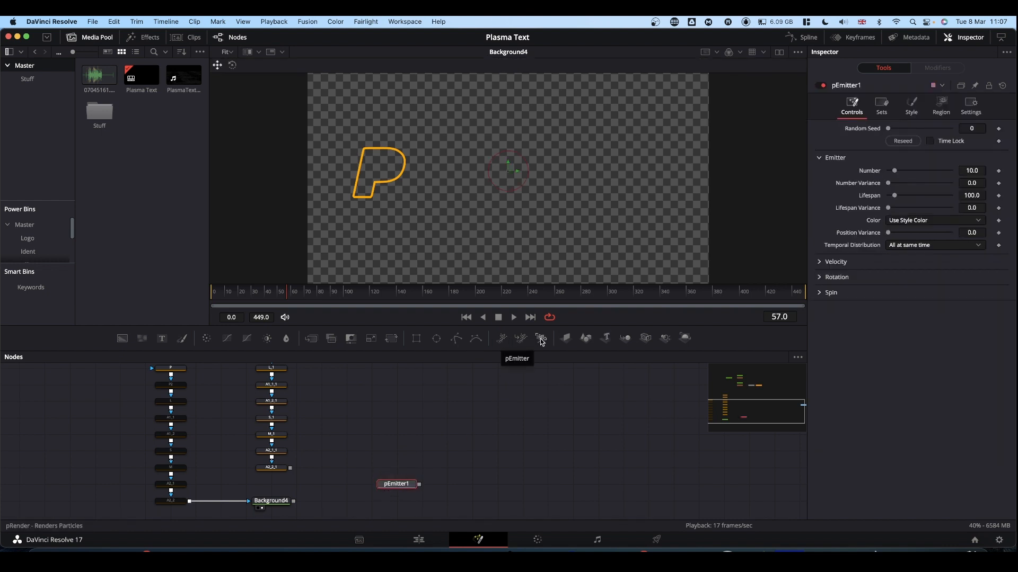
drag(542, 342, 532, 484)
drag(418, 485, 518, 484)
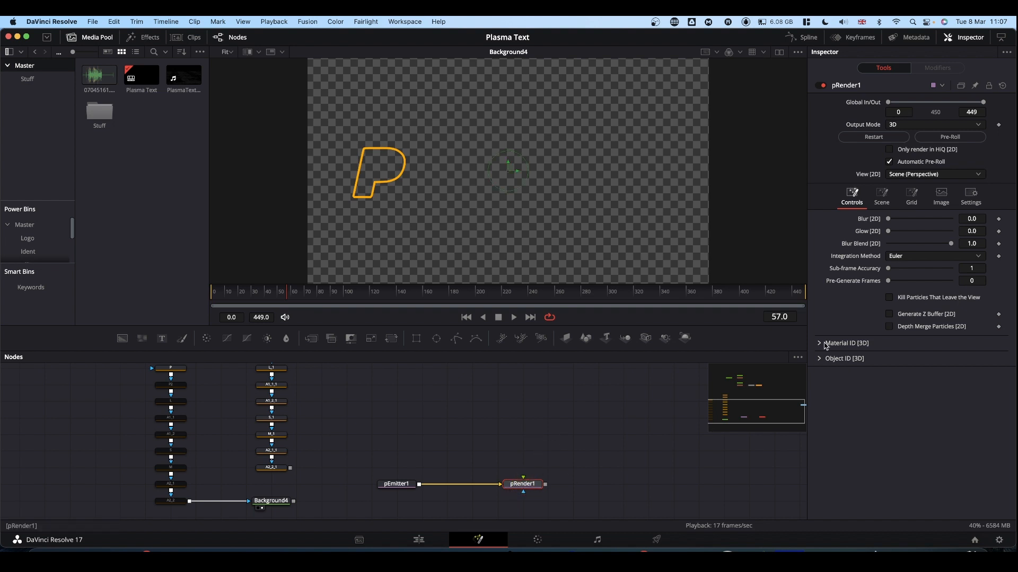
Set the Output Mode of pRender1 to 2D
click(898, 126)
click(896, 134)
click(591, 456)
Set the emission region of pEmitter1 to Bitmap
click(400, 488)
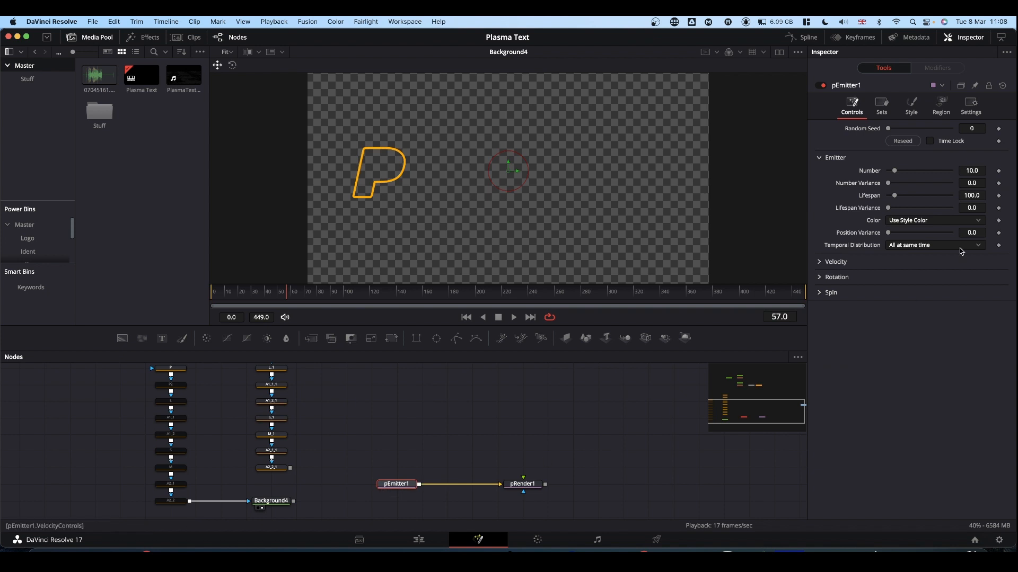
click(941, 108)
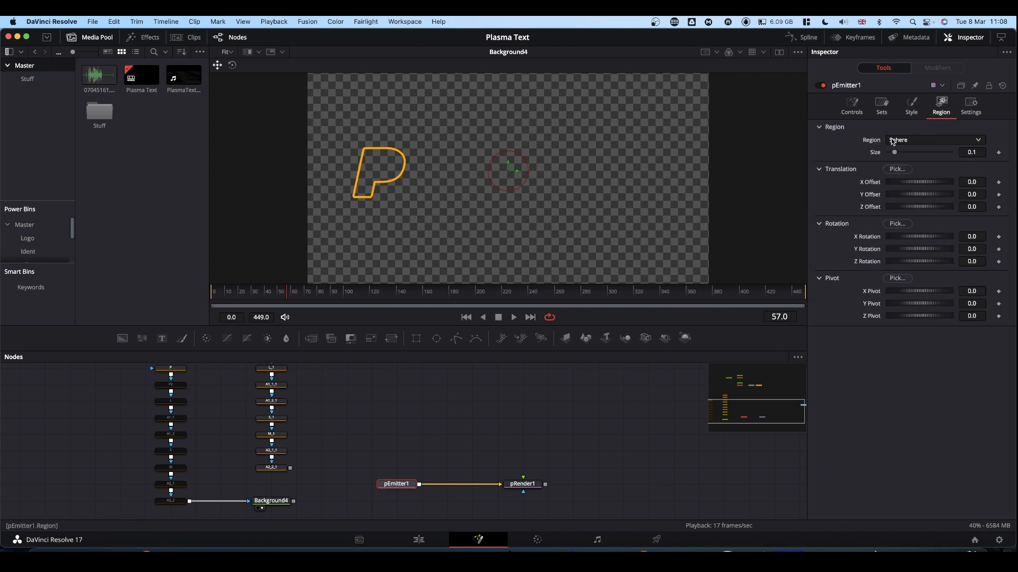
click(916, 139)
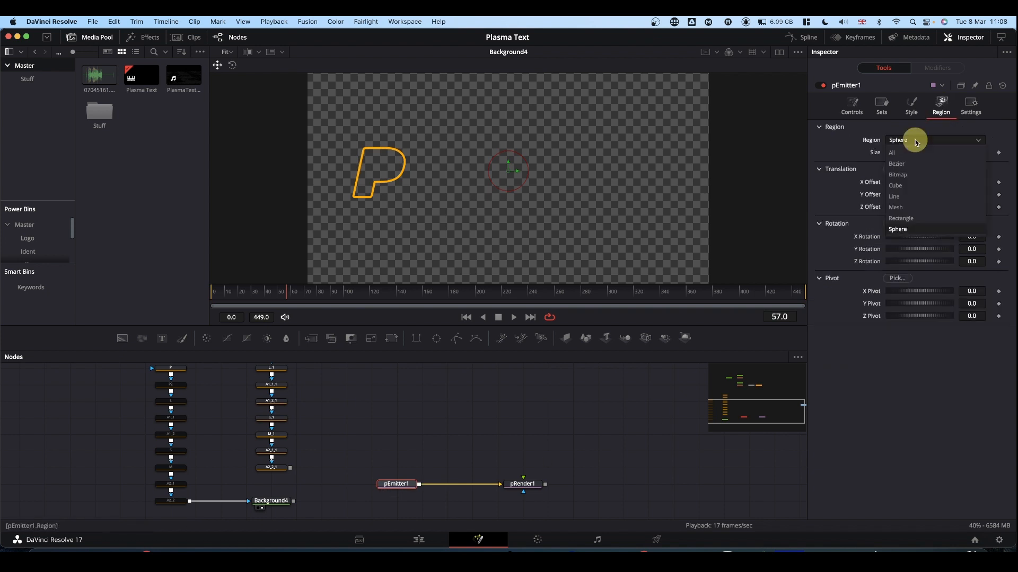
click(906, 174)
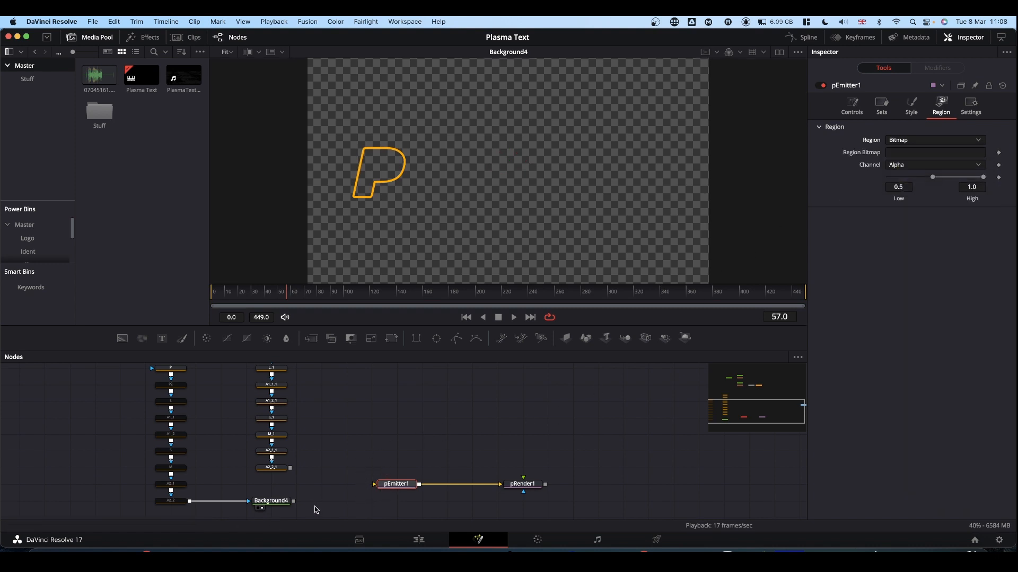
Connect Background4 to pEmitter1 as its region bitmap and show pRender1 in the viewer
drag(293, 501, 381, 490)
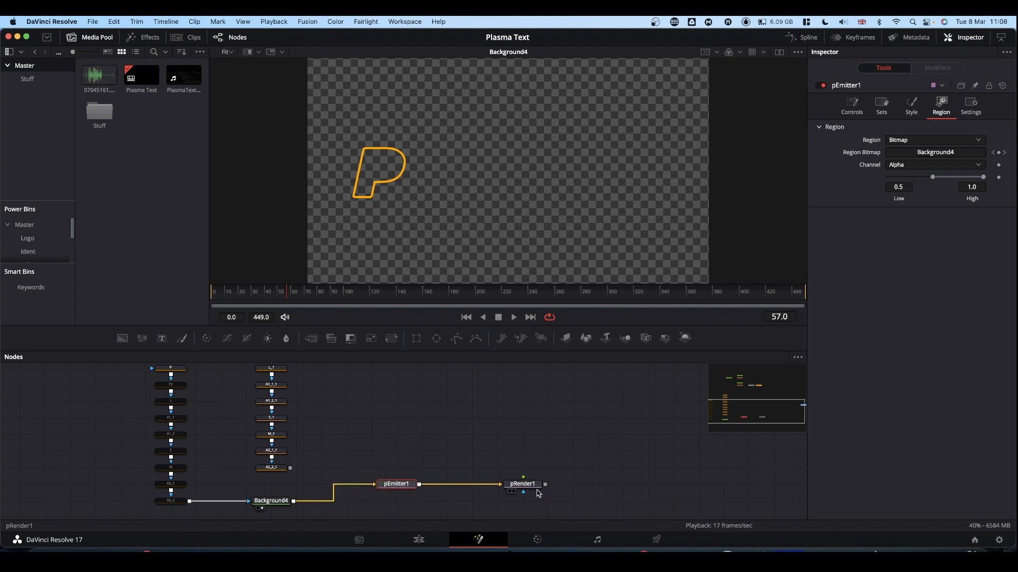
drag(531, 488, 476, 175)
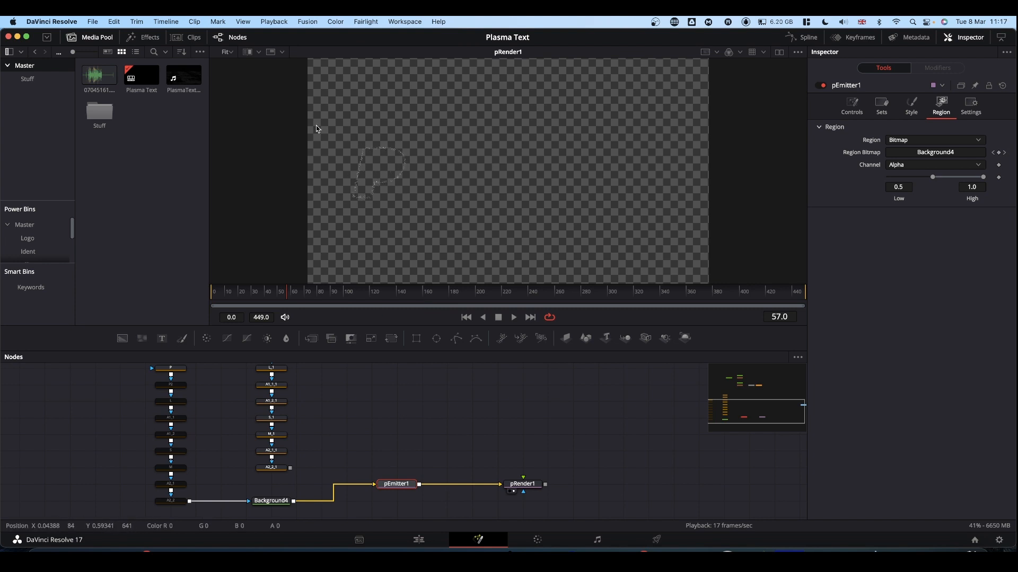
Show the P polygon in the viewer and keyframe its Length at 0 on frame 0
scroll(398, 397, up, 2)
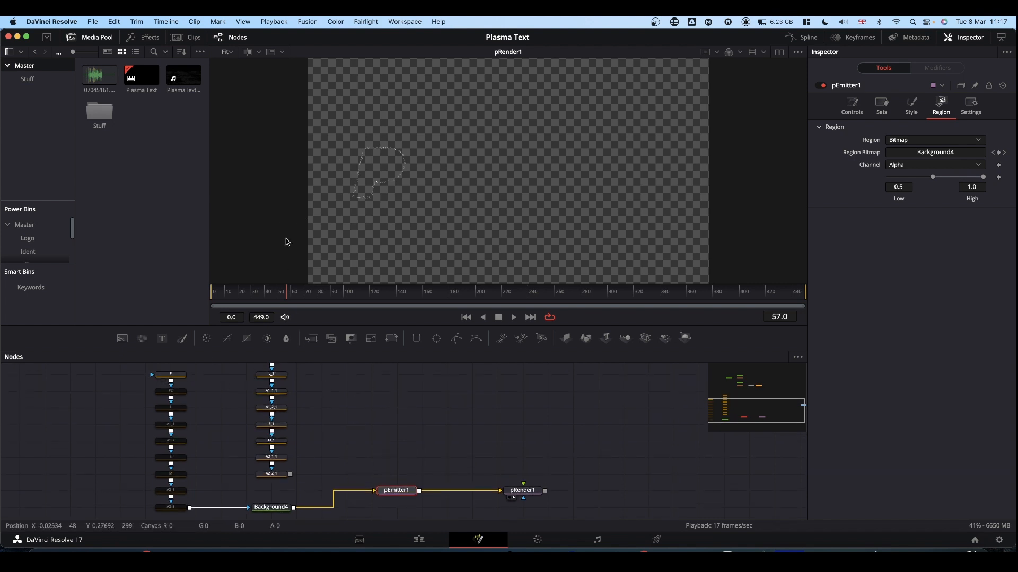
click(173, 377)
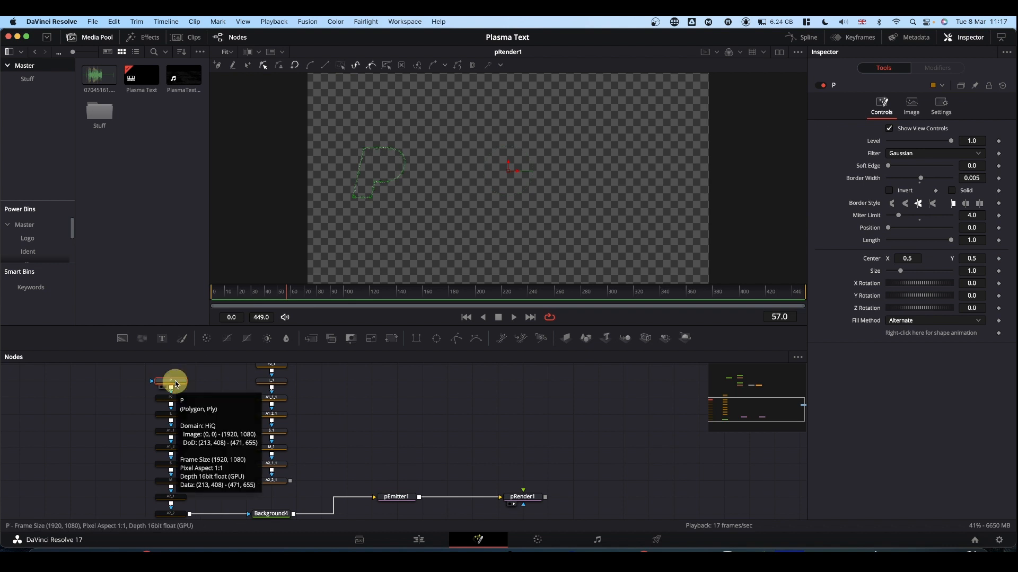
key(1)
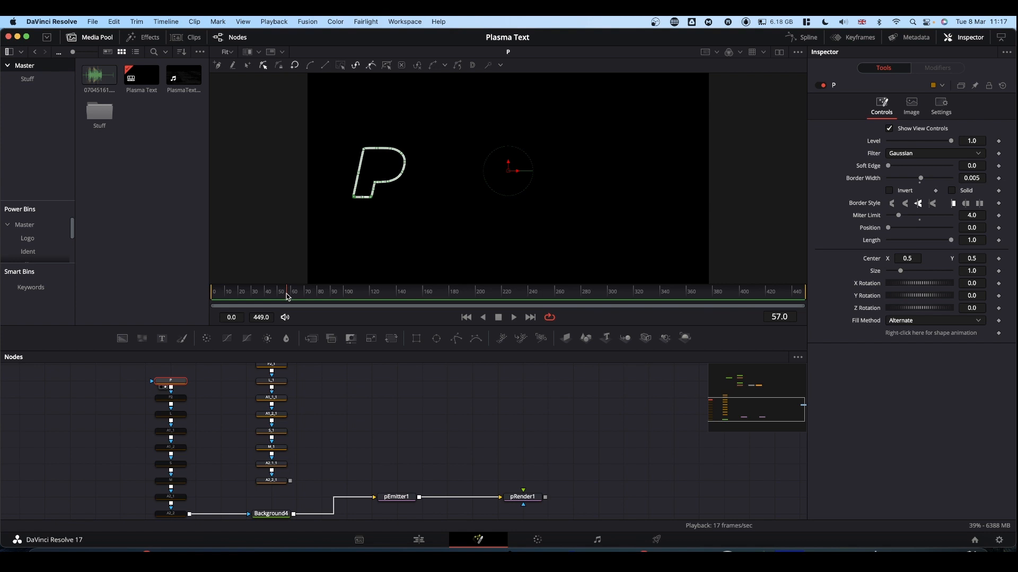
drag(286, 294, 201, 301)
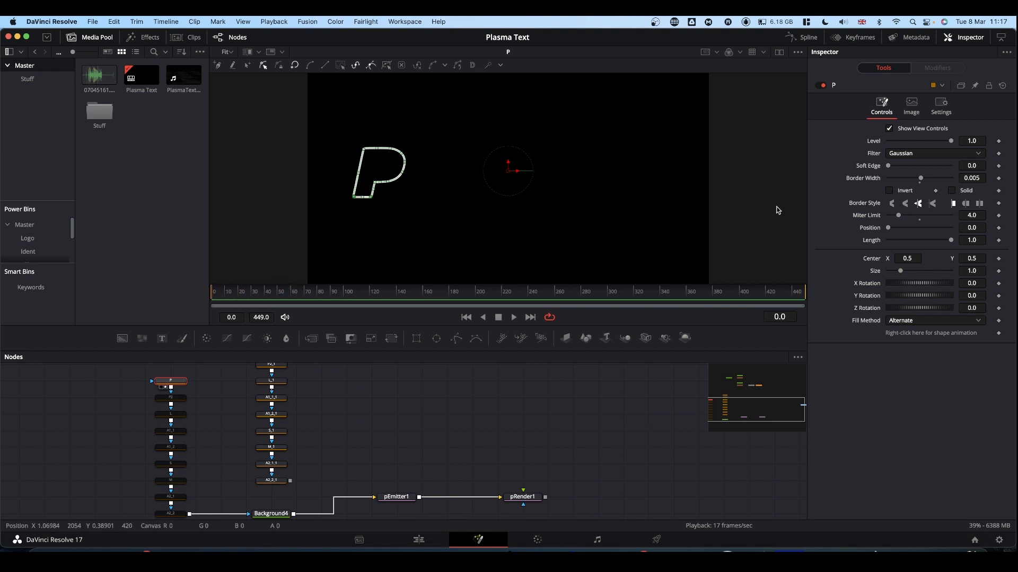
click(999, 242)
drag(953, 243, 858, 241)
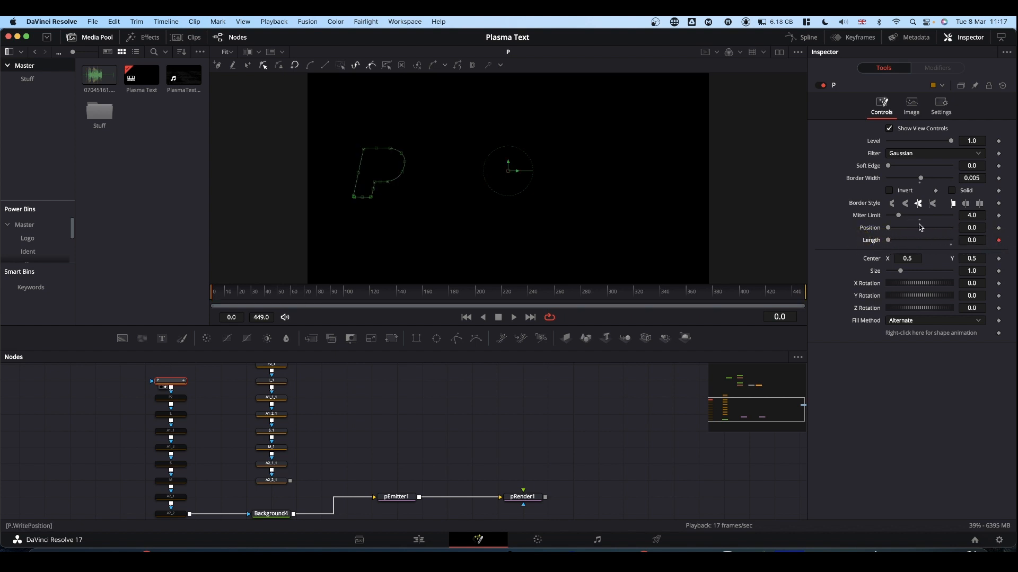
Keyframe the P polygon's Position at 0 on frame 0 and at 2 on frame 150
click(999, 228)
click(409, 291)
drag(889, 229, 972, 228)
click(972, 228)
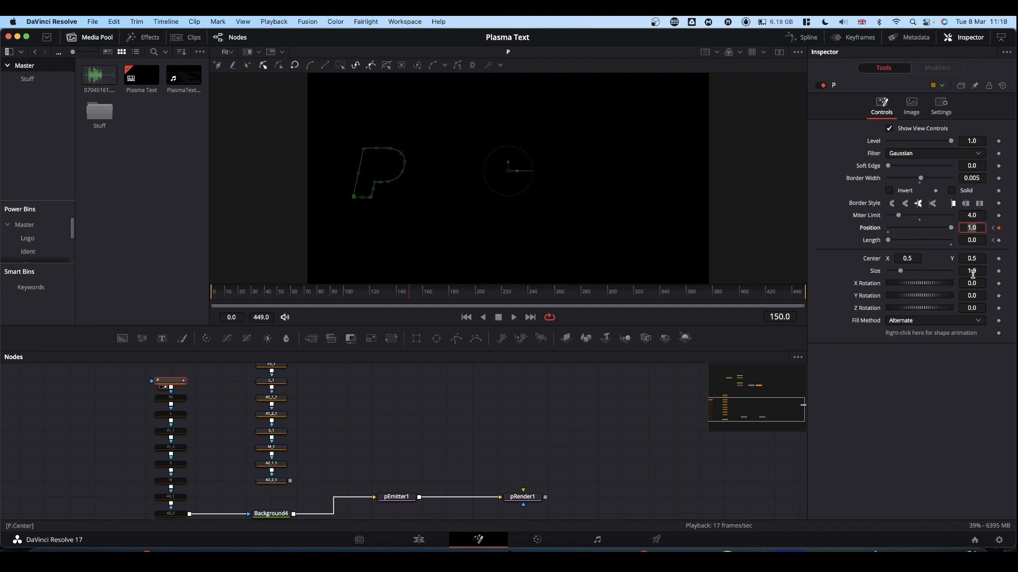
text(2)
Keyframe the P polygon's Length at 0.4 on frame 15
drag(410, 296, 206, 304)
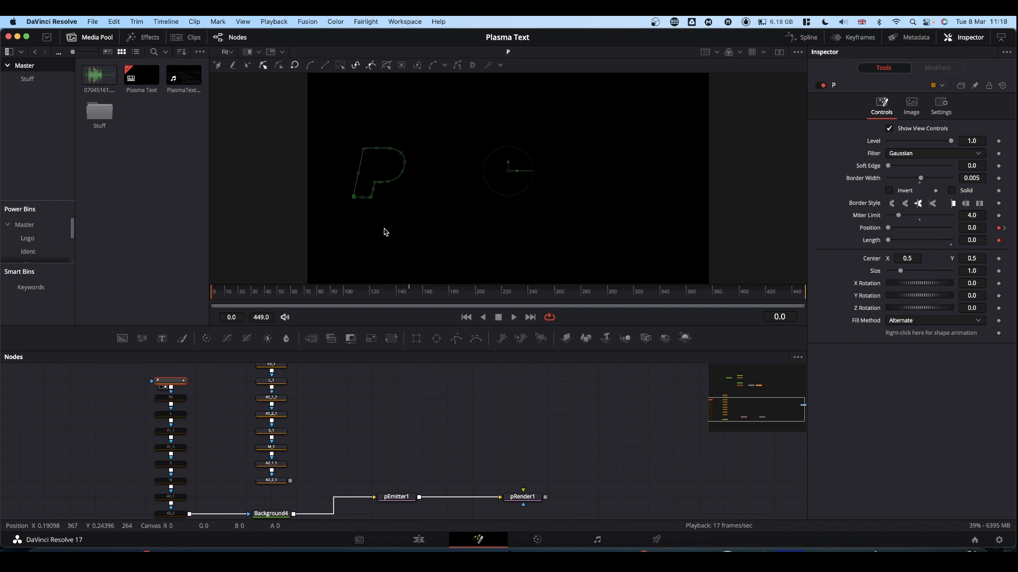
click(293, 295)
drag(293, 295, 189, 302)
drag(244, 298, 231, 295)
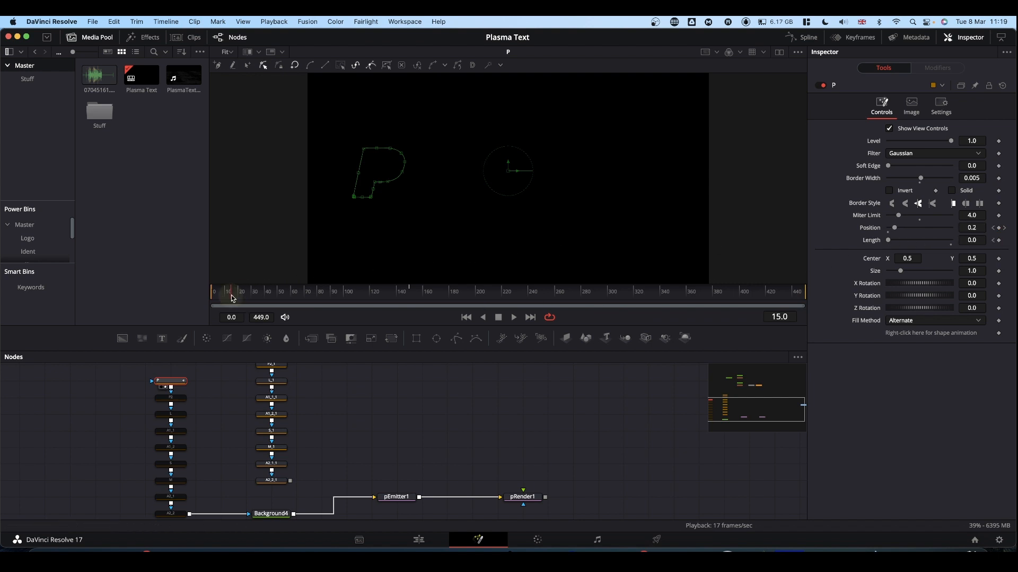
click(975, 240)
key(BackSpace)
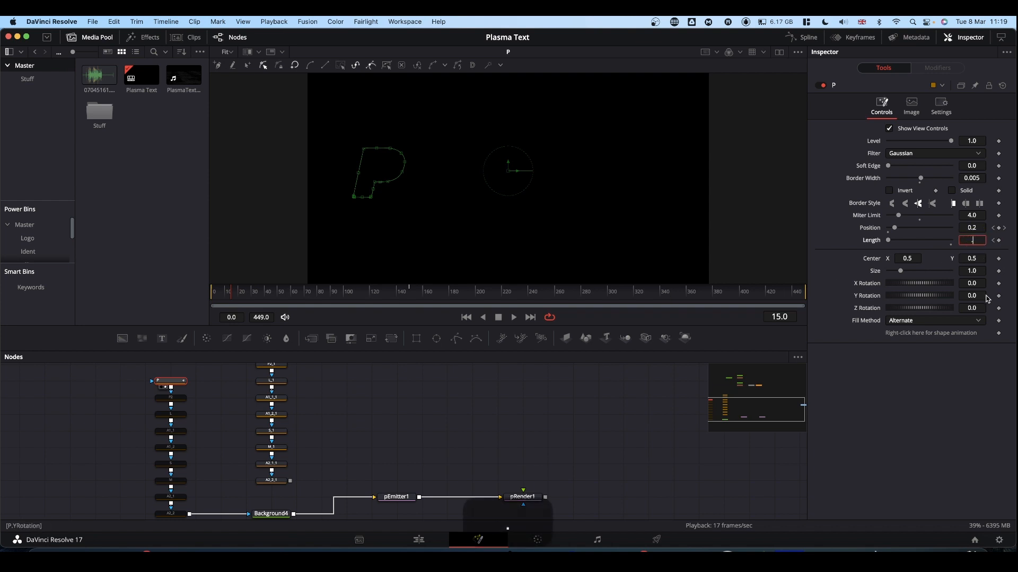
text(.5)
click(917, 391)
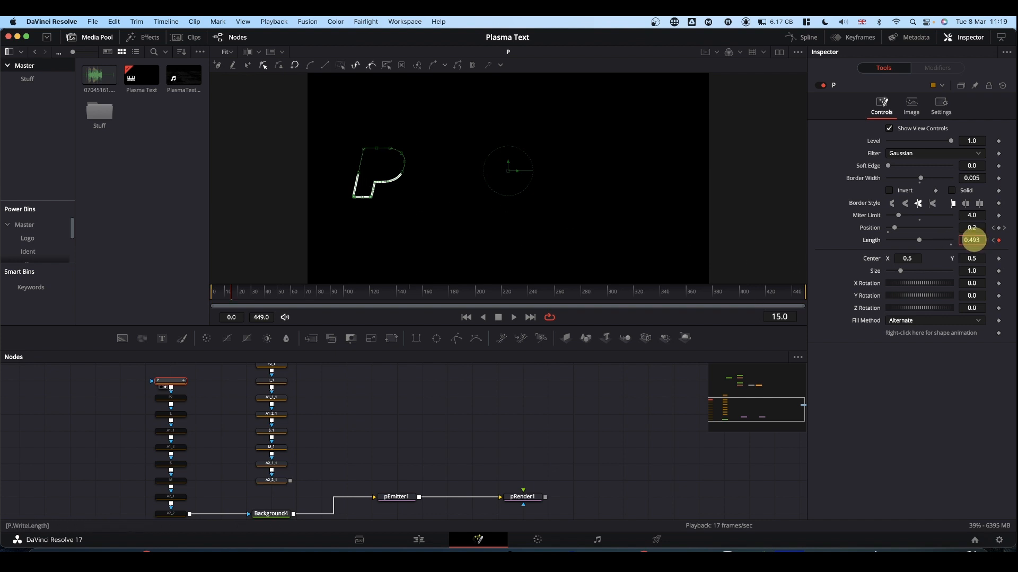
drag(970, 240, 928, 241)
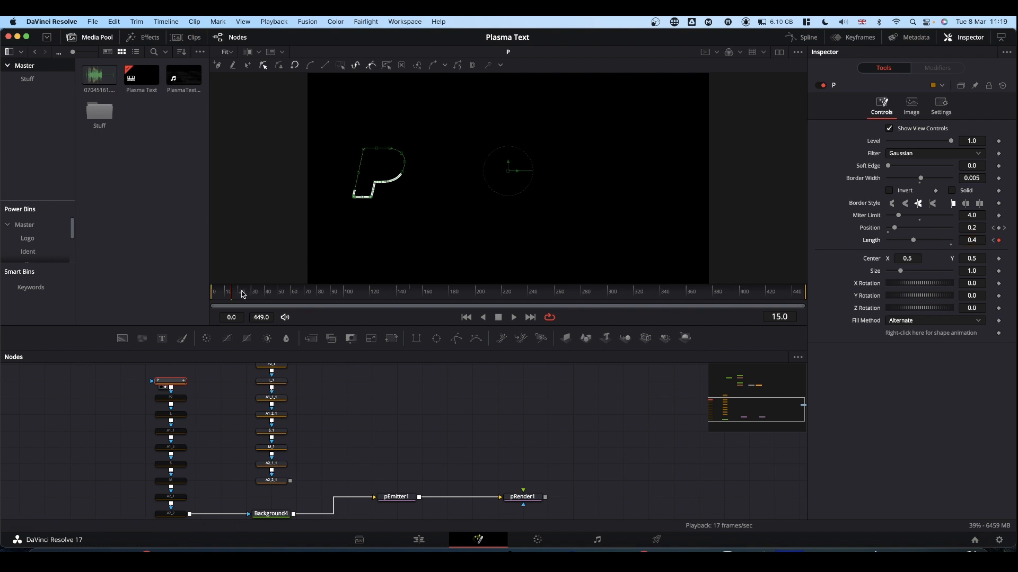
Keyframe the P polygon's Length at 0.4 on frame 140 and at 0 on frame 150
click(409, 298)
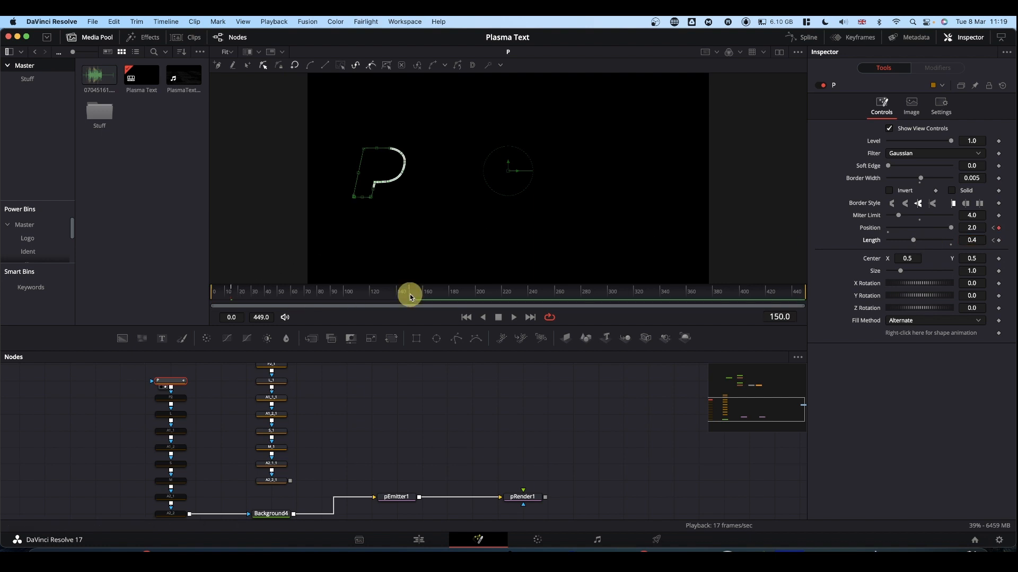
drag(410, 298, 397, 297)
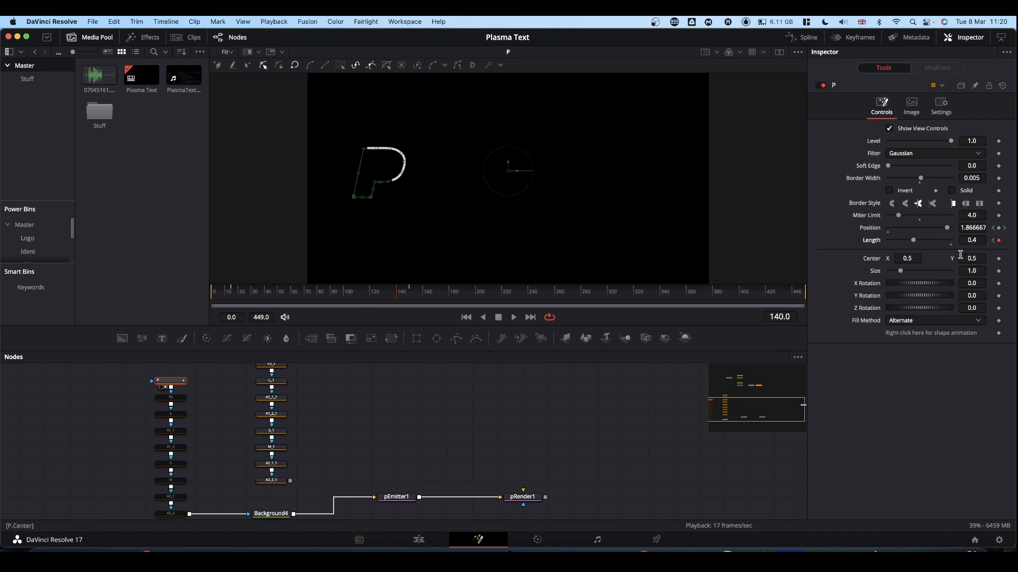
click(411, 295)
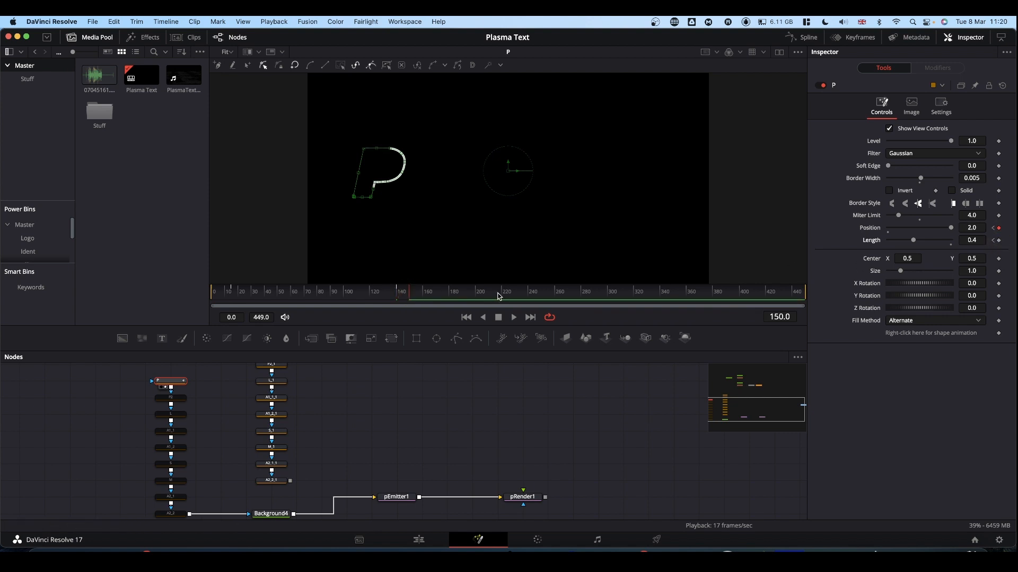
drag(913, 242, 854, 246)
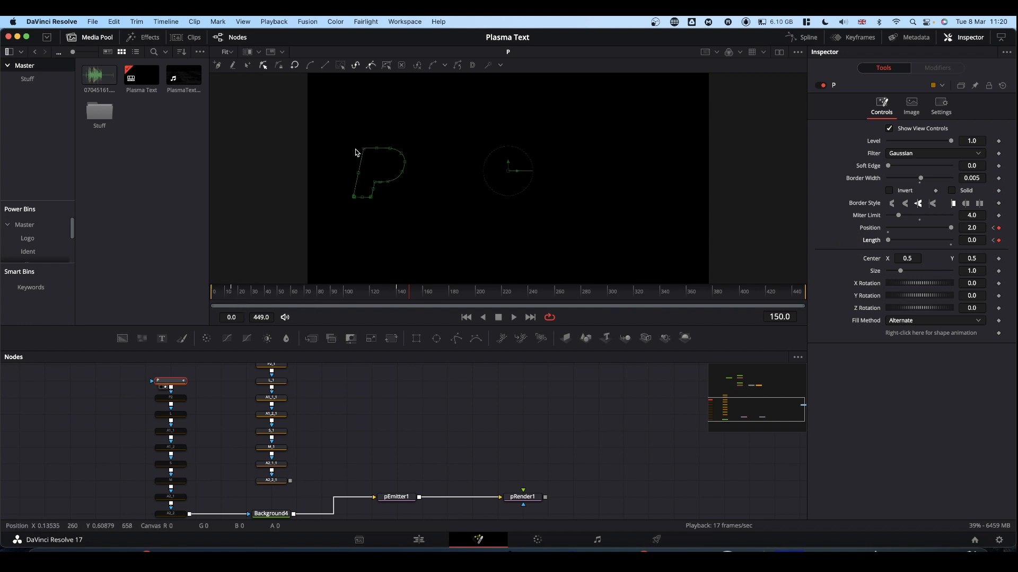
Play back the animated P outline, switch the viewer to pRender1 and play its particles from frame 0
click(212, 295)
drag(213, 295, 415, 297)
key(space)
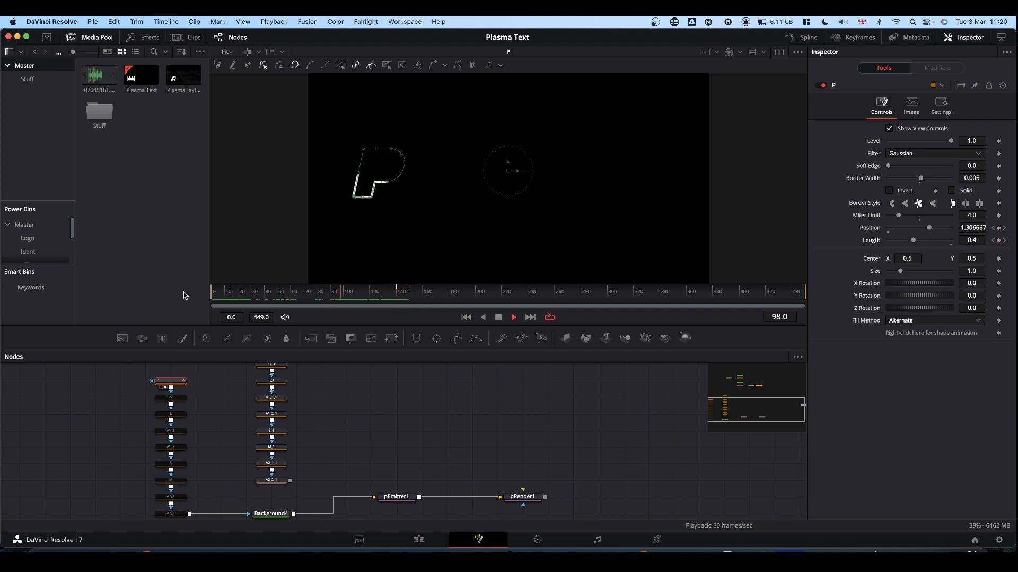
key(space)
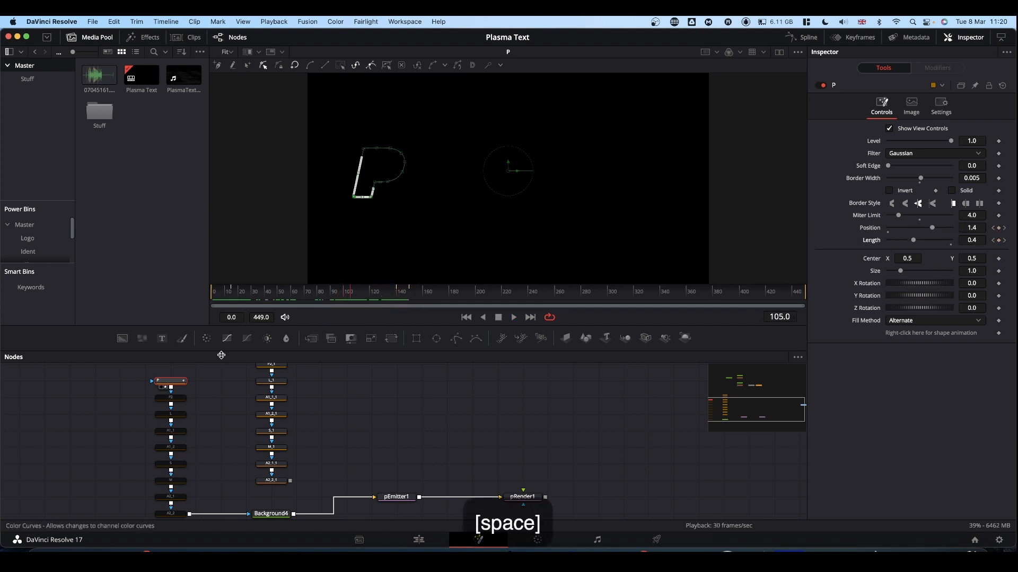
click(523, 497)
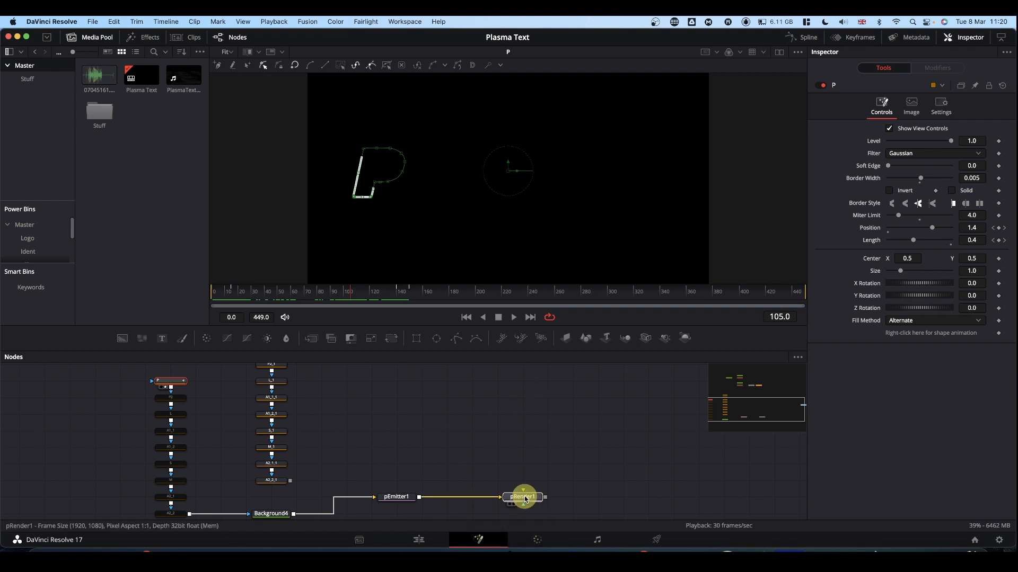
click(400, 181)
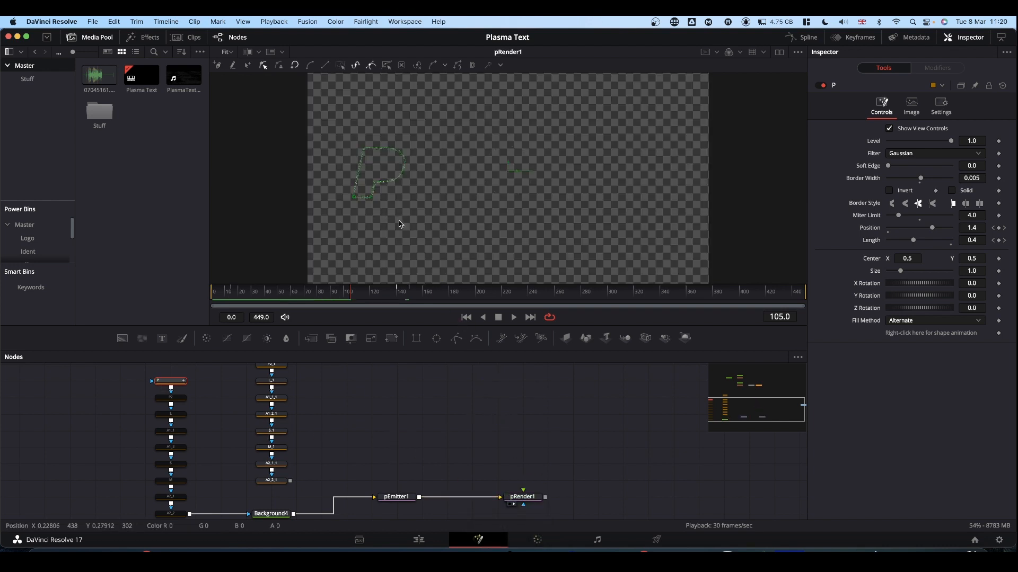
drag(249, 293, 171, 301)
key(space)
key(space)
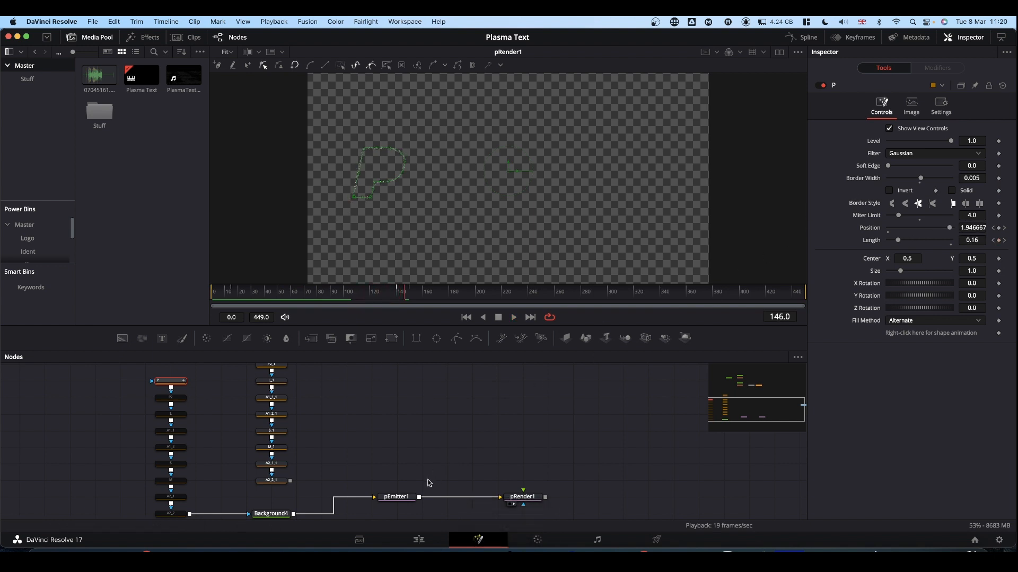
Set the Number of pEmitter1 to 150 and play the particles back from frame 0
click(404, 498)
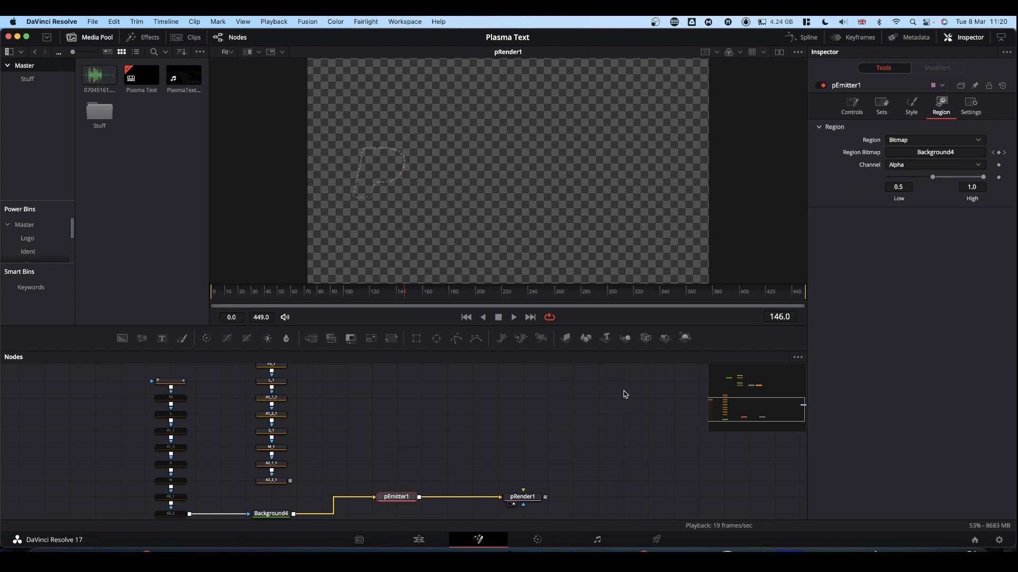
click(852, 108)
click(971, 169)
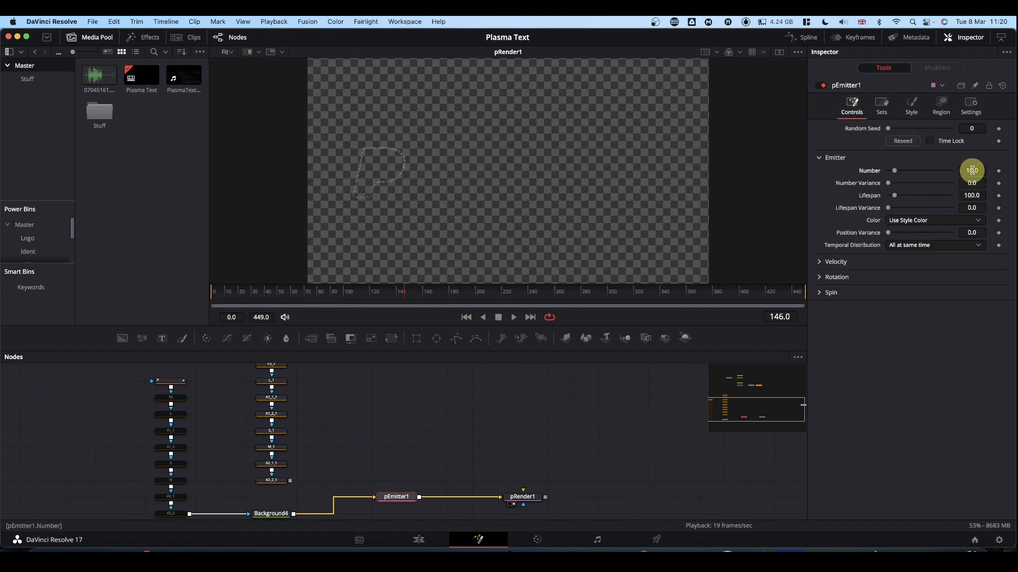
text(150)
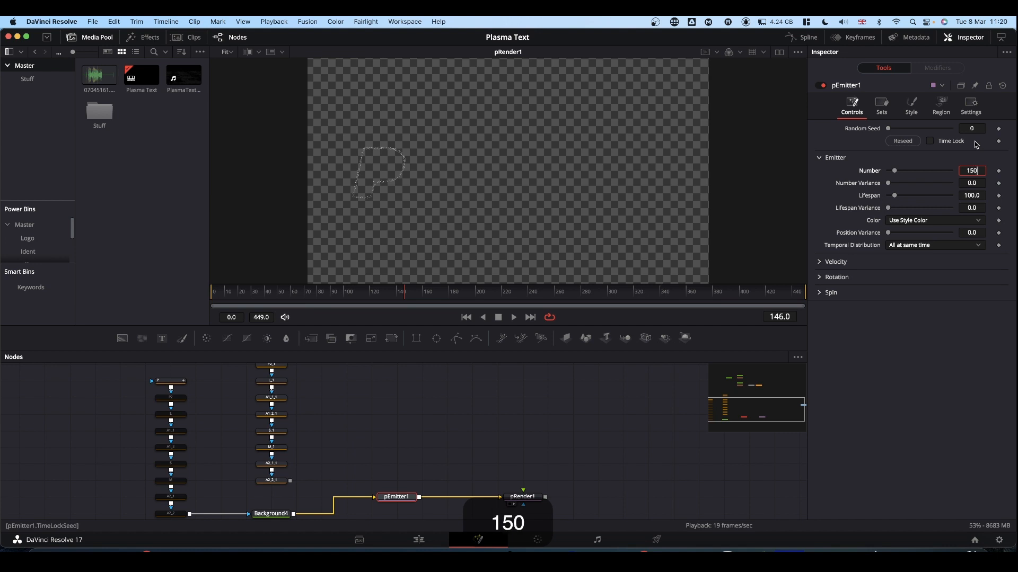
key(Return)
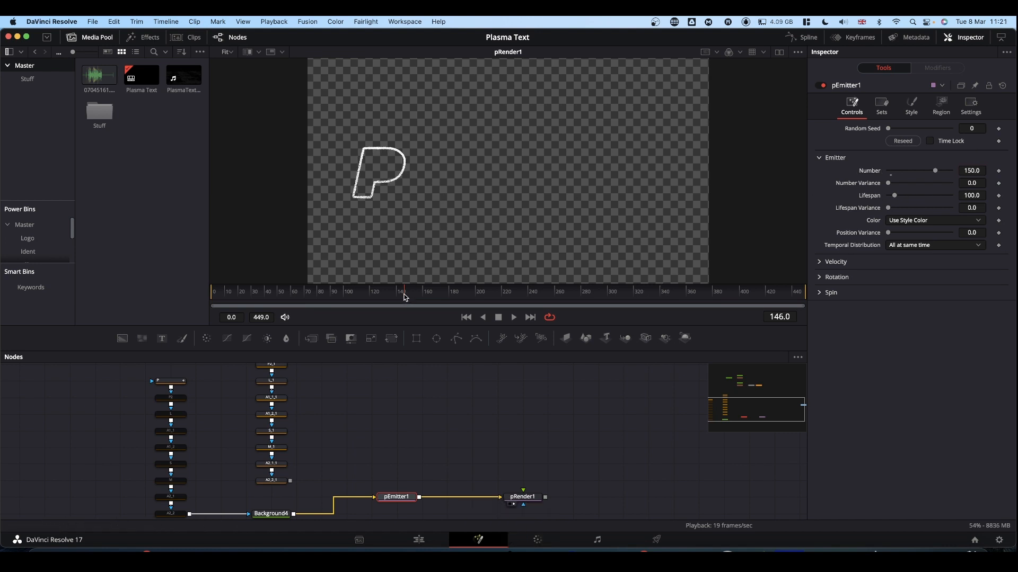
drag(404, 297, 200, 295)
key(space)
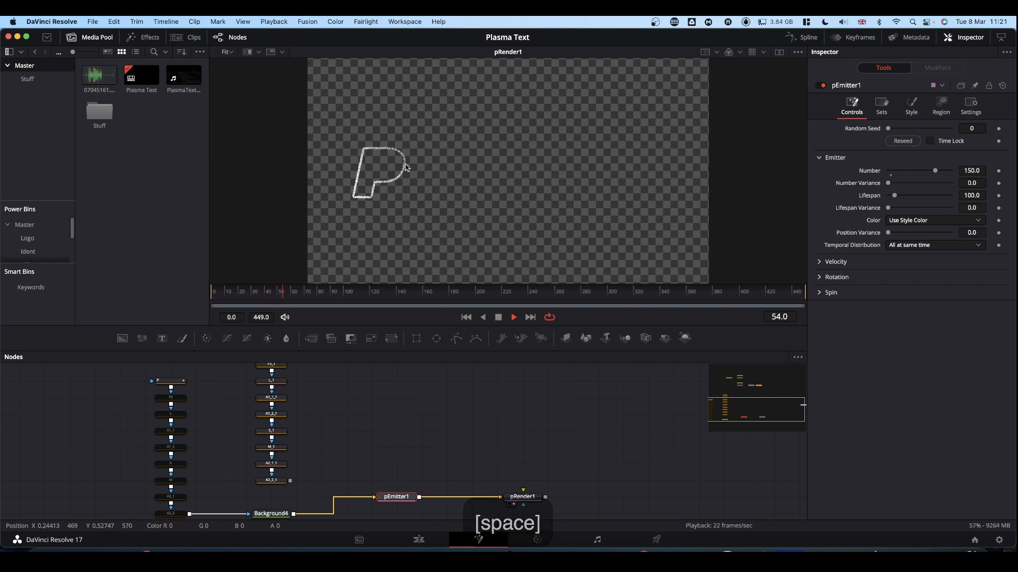
key(space)
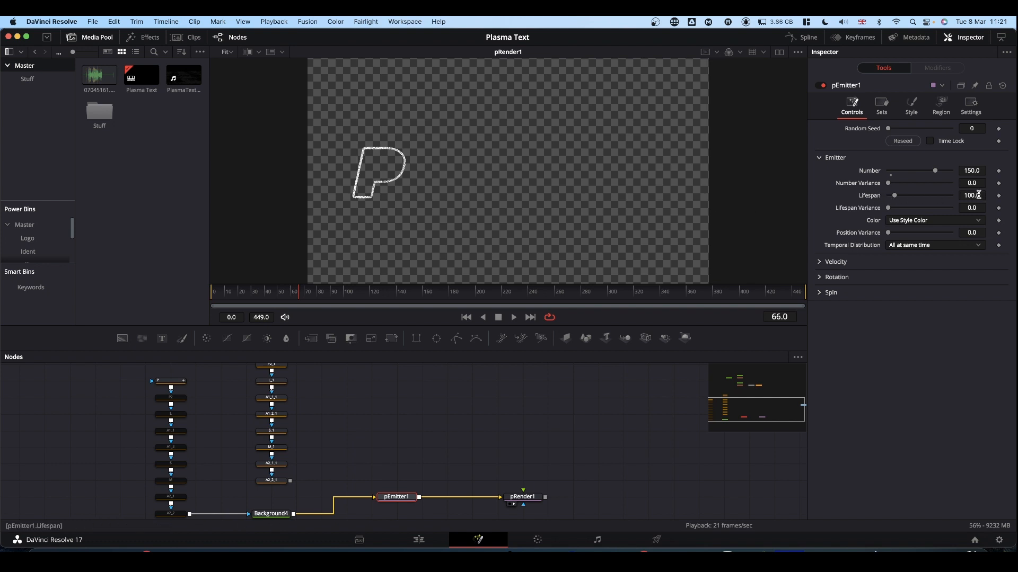
Set the Lifespan of pEmitter1 to 10 and play the particles back from frame 0
drag(978, 195, 934, 196)
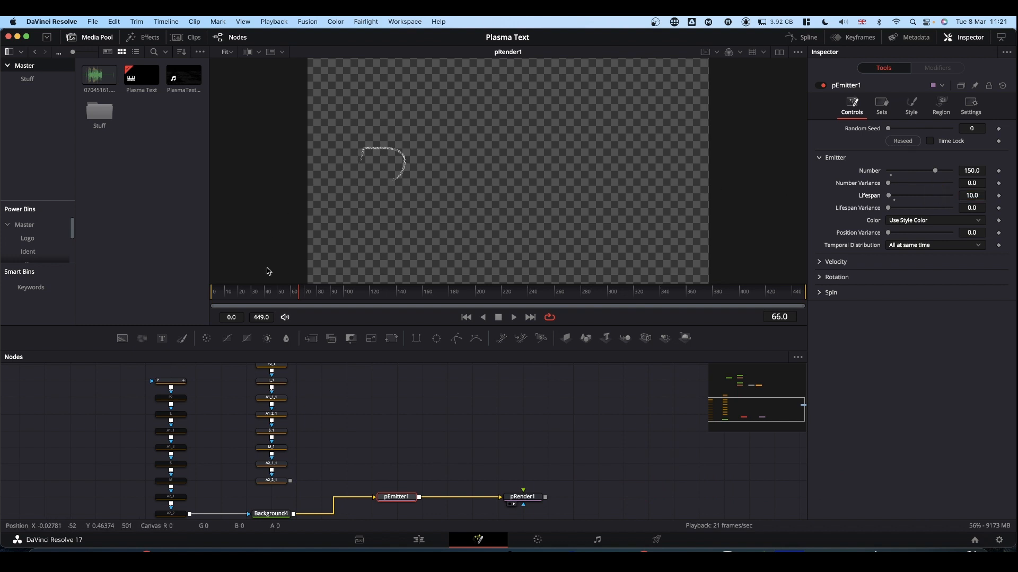
drag(299, 297, 186, 295)
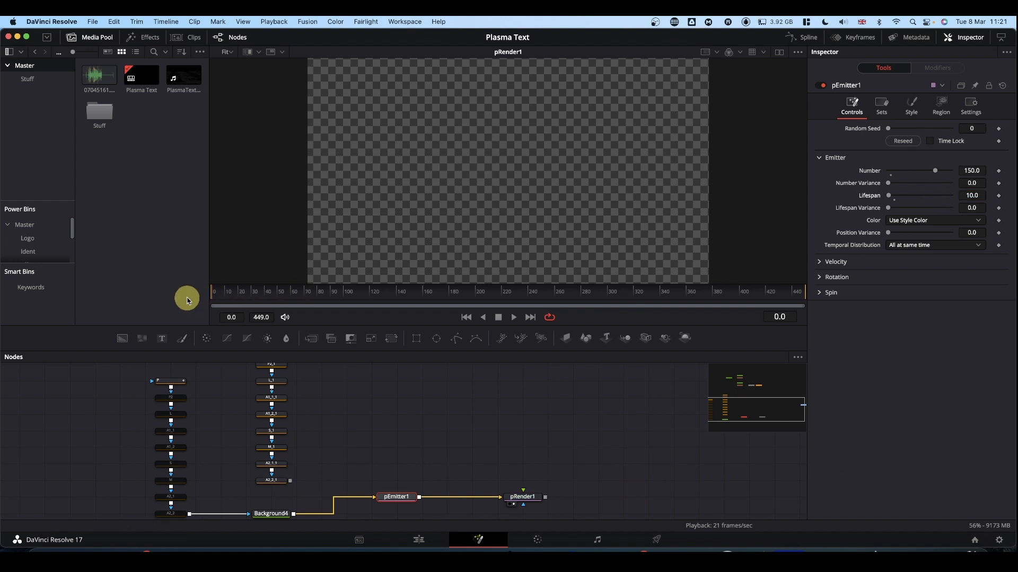
key(space)
key(space)
drag(219, 298, 164, 302)
key(space)
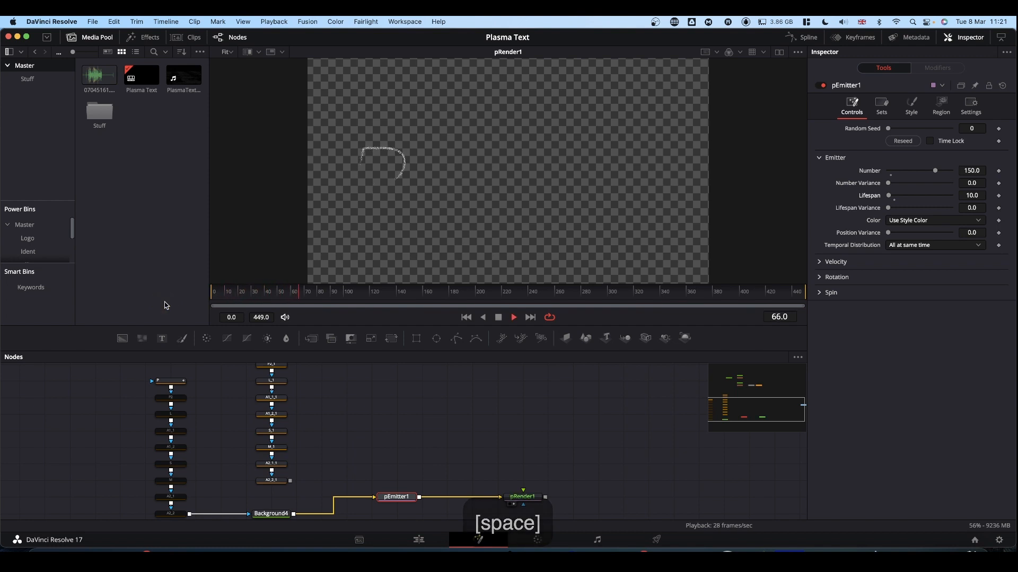
key(space)
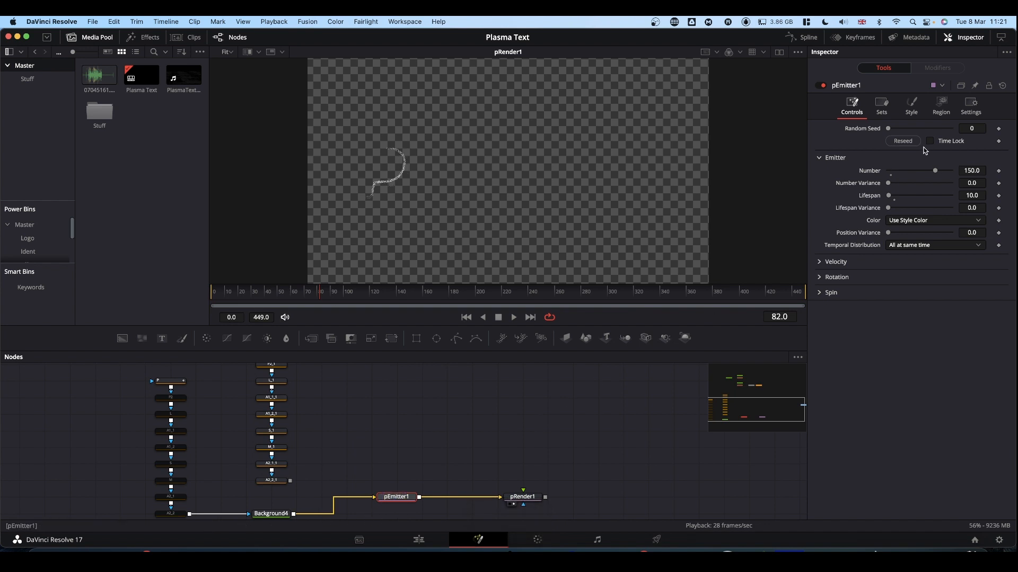
View Background4, set pEmitter1's Color to Use Color from Region, and check the particles in pRender1
drag(281, 514, 456, 176)
click(910, 223)
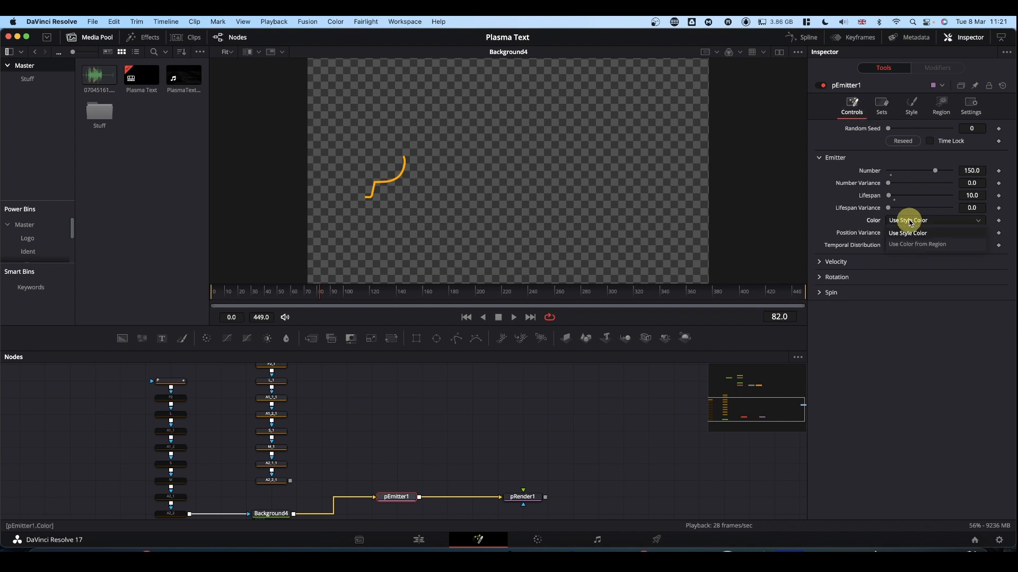
click(913, 244)
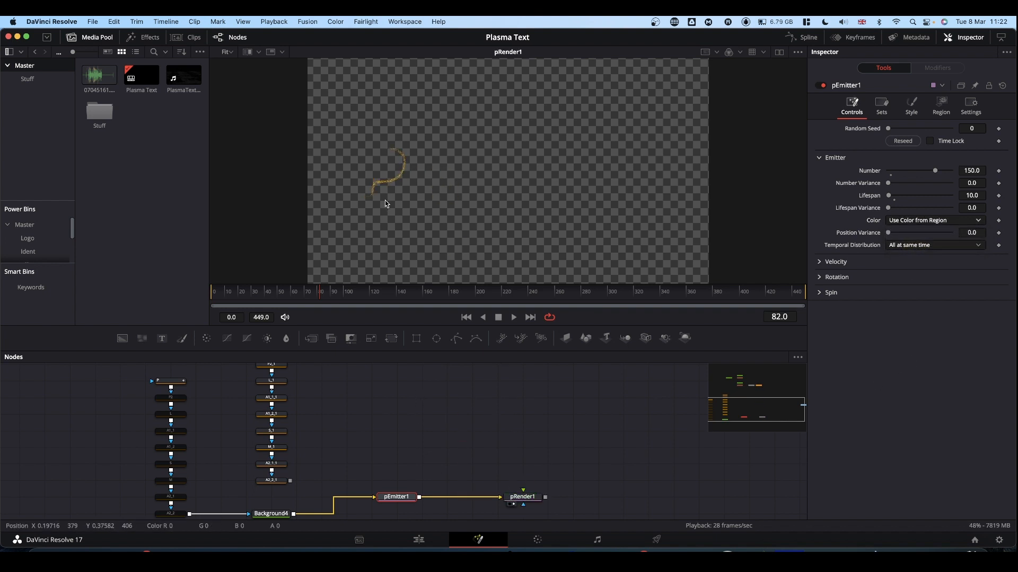
key(space)
Move pRender1 close to pEmitter1 and add a Soft Glow node after it
drag(522, 497, 447, 496)
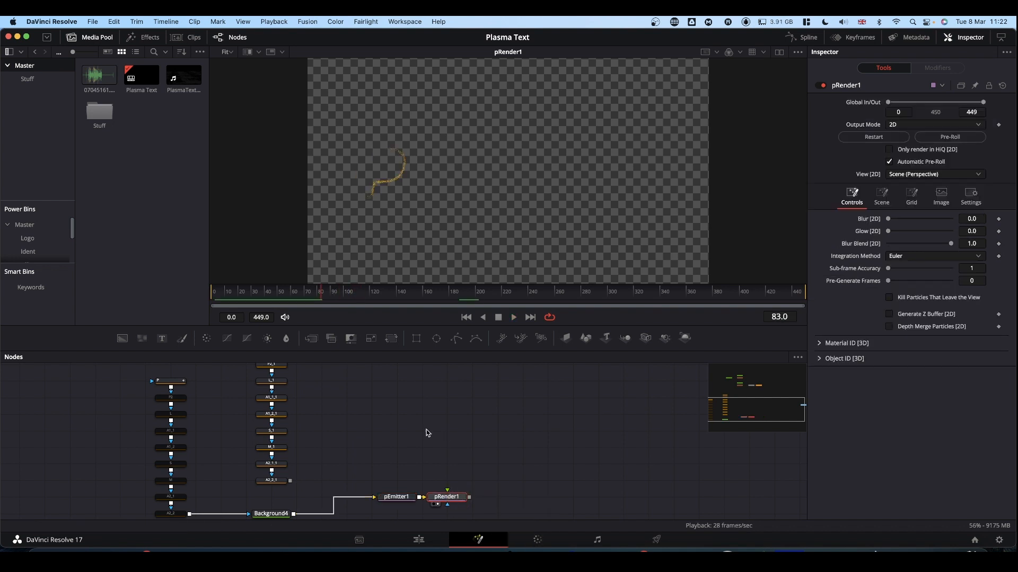
key(shift+space)
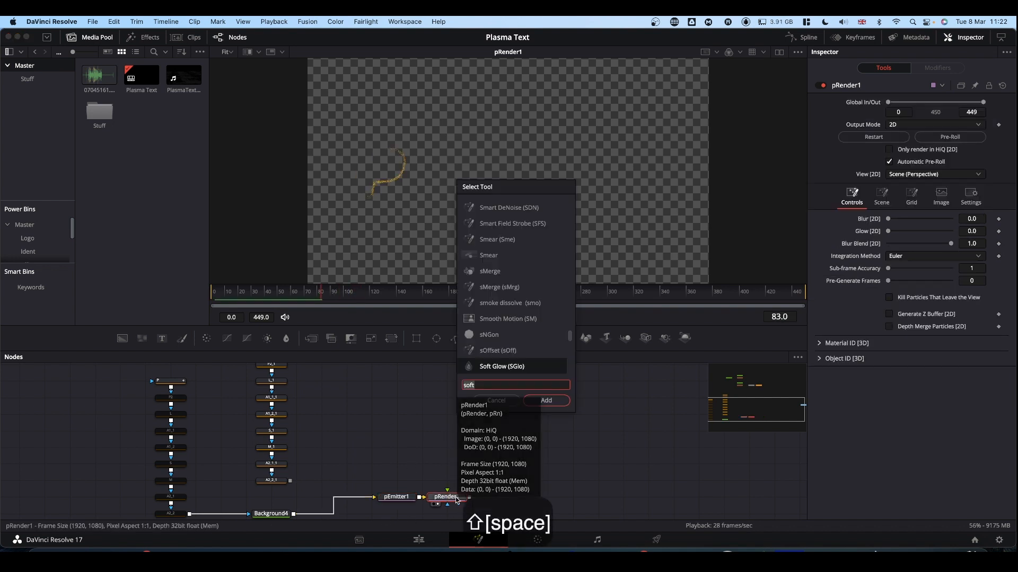
text(glow)
key(BackSpace)
key(BackSpace)
key(BackSpace)
key(BackSpace)
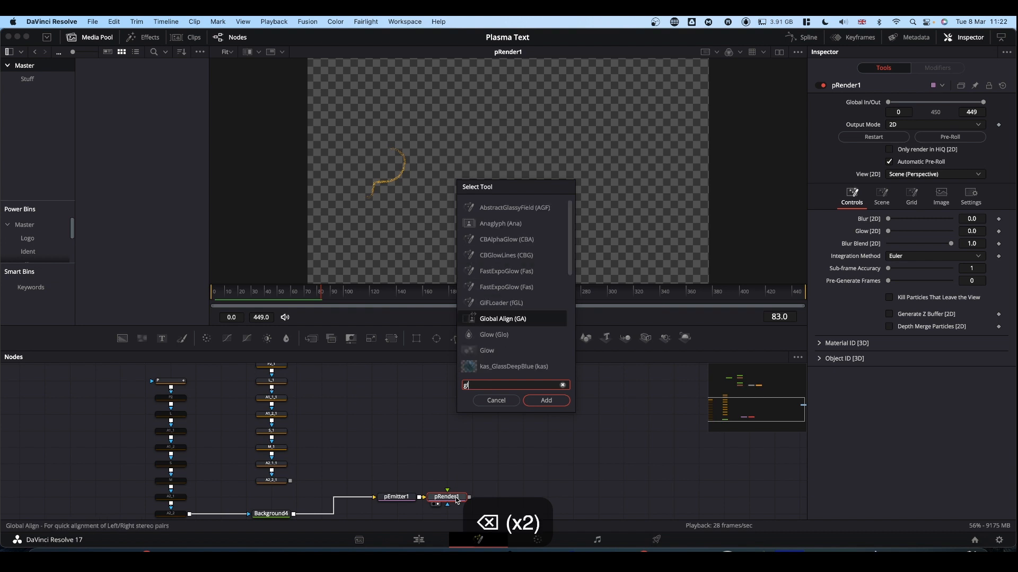
text(soft)
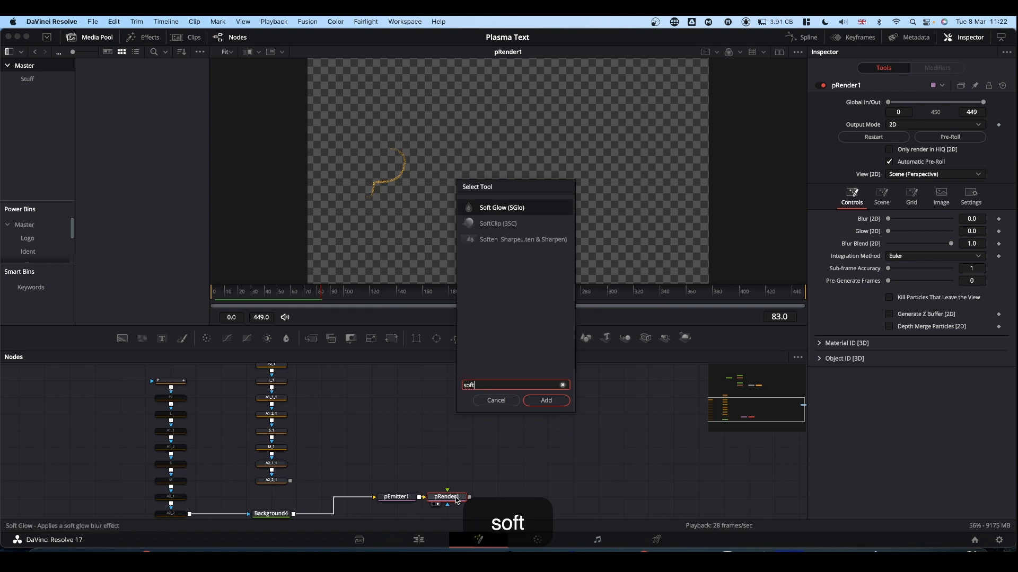
key(Return)
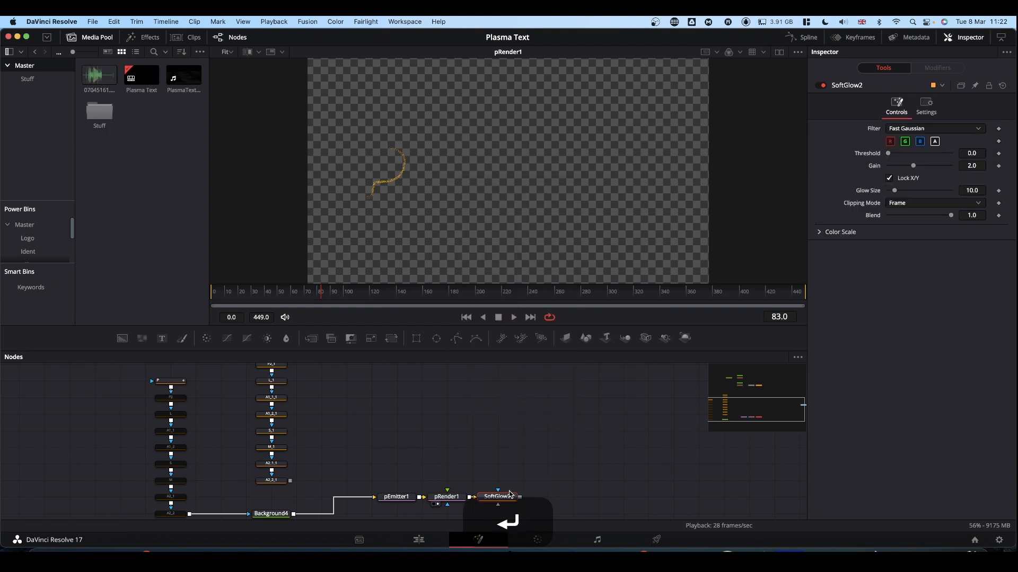
Show SoftGlow2 in the viewer and play back the glowing particles
drag(509, 494, 431, 202)
key(space)
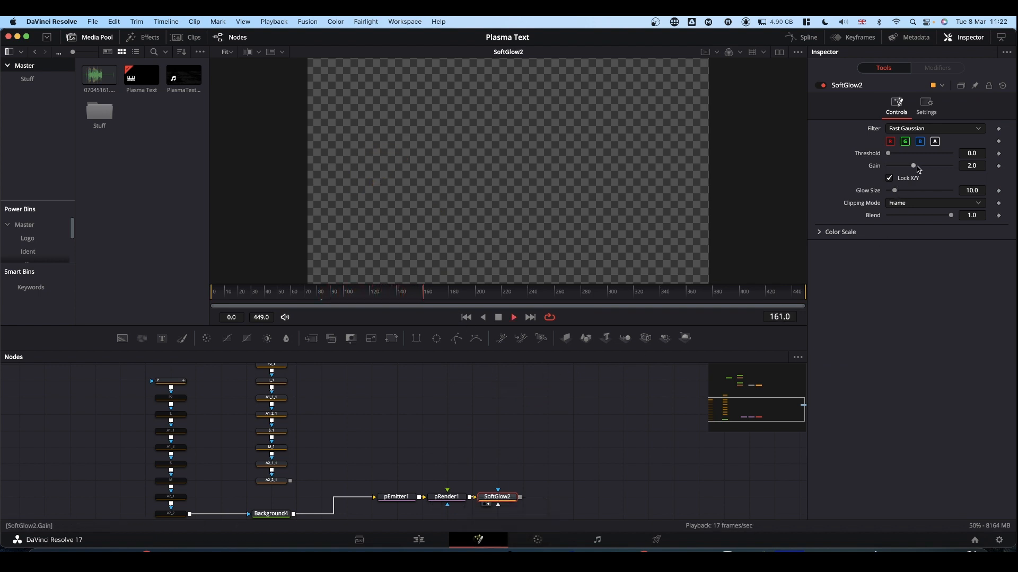
key(space)
click(284, 301)
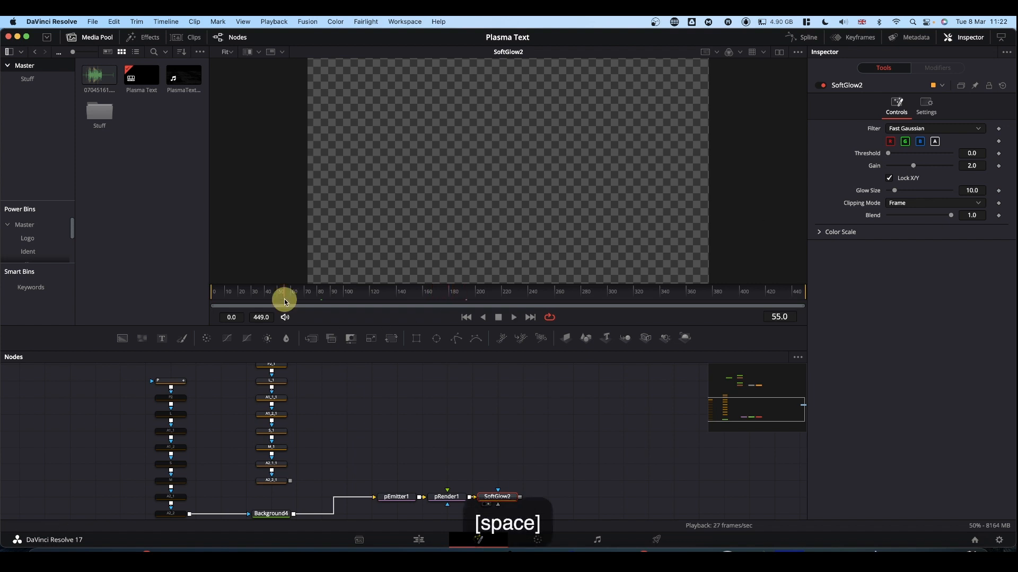
mouse_move(285, 302)
mouse_down()
mouse_move(256, 294)
mouse_move(282, 291)
mouse_up()
key(space)
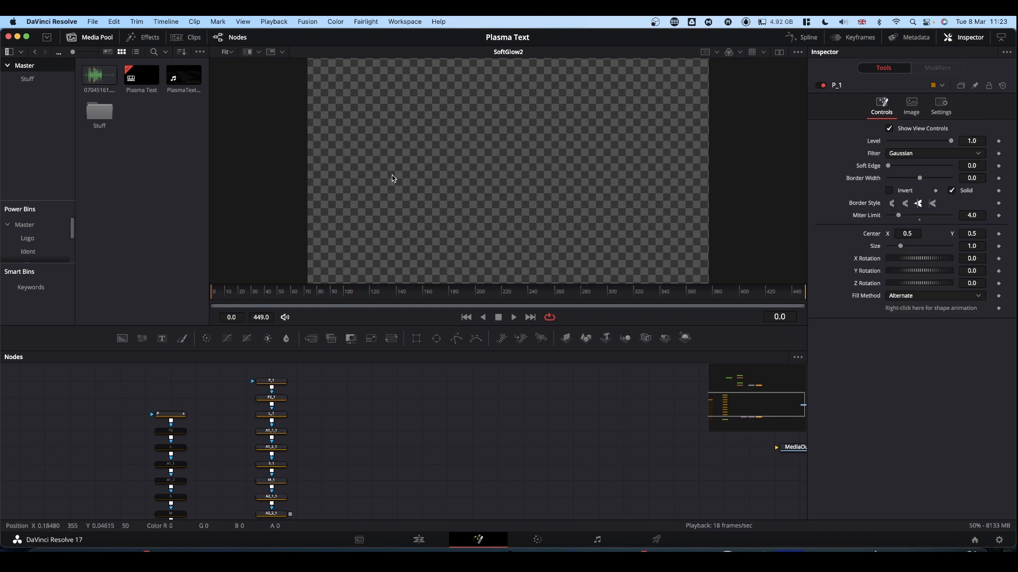
Return to SoftGlow2 and scrub to frame 47 to check the glow on the P outline
scroll(387, 397, down, 2)
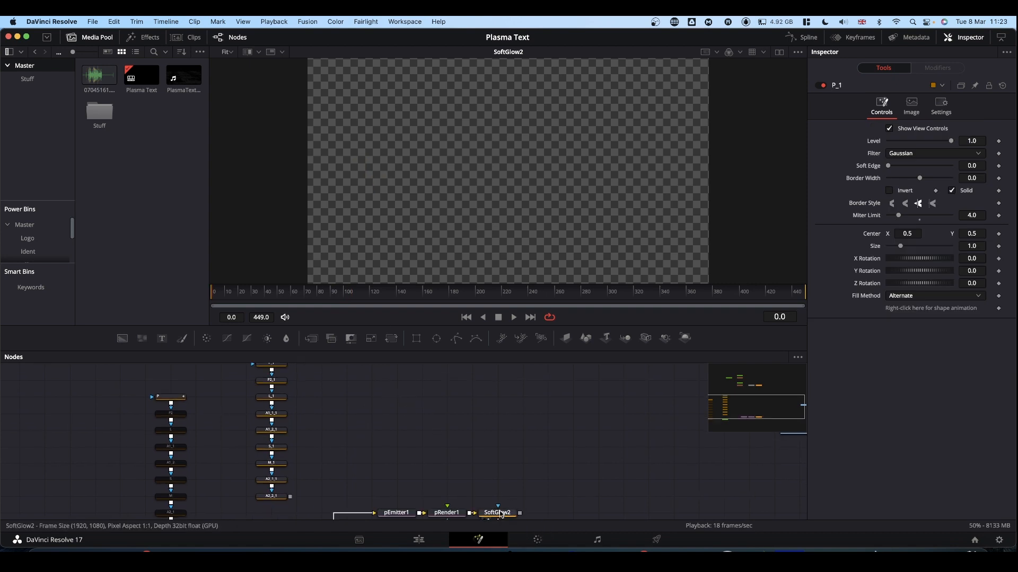
drag(500, 514, 368, 177)
click(260, 293)
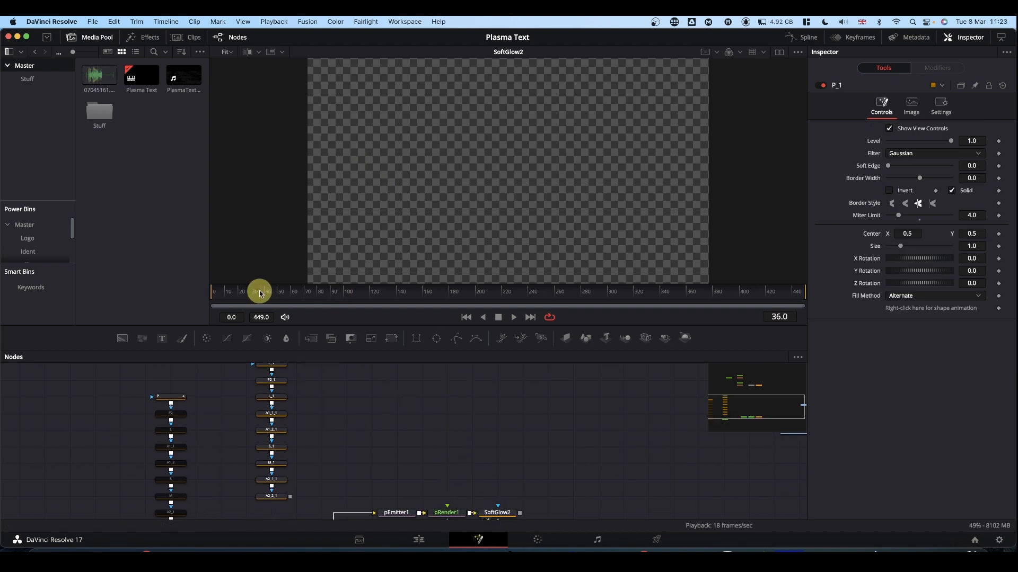
drag(260, 293, 273, 293)
View P_1, turn off its Solid option, and set Border Width to 0.005 and Soft Edge to 0.0047
scroll(352, 400, up, 5)
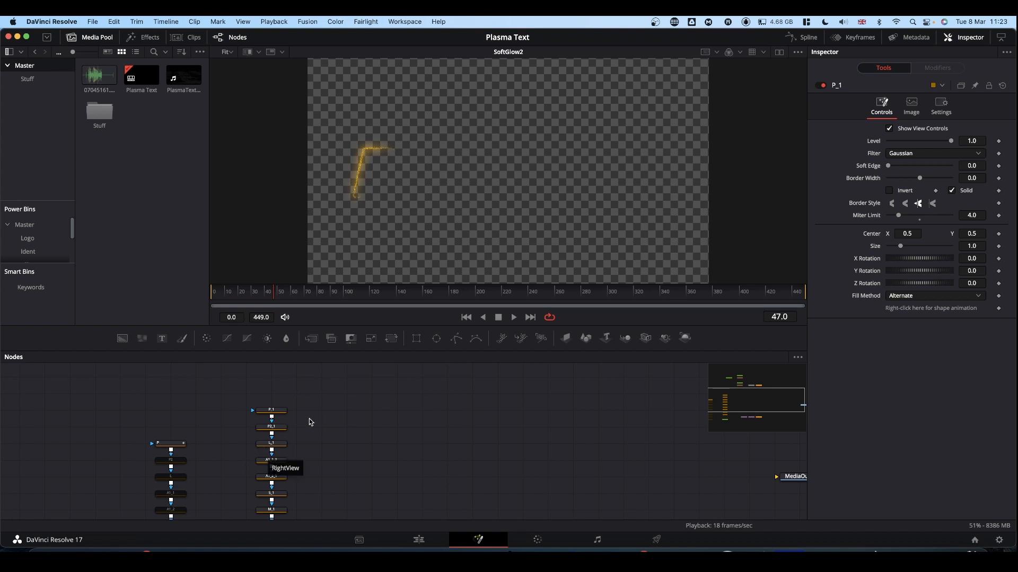
click(275, 414)
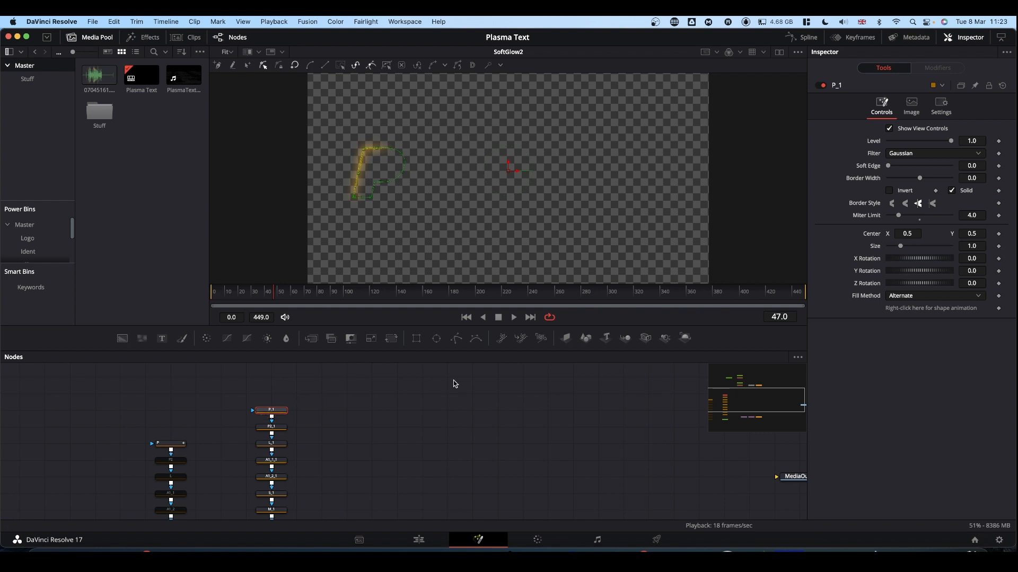
click(267, 415)
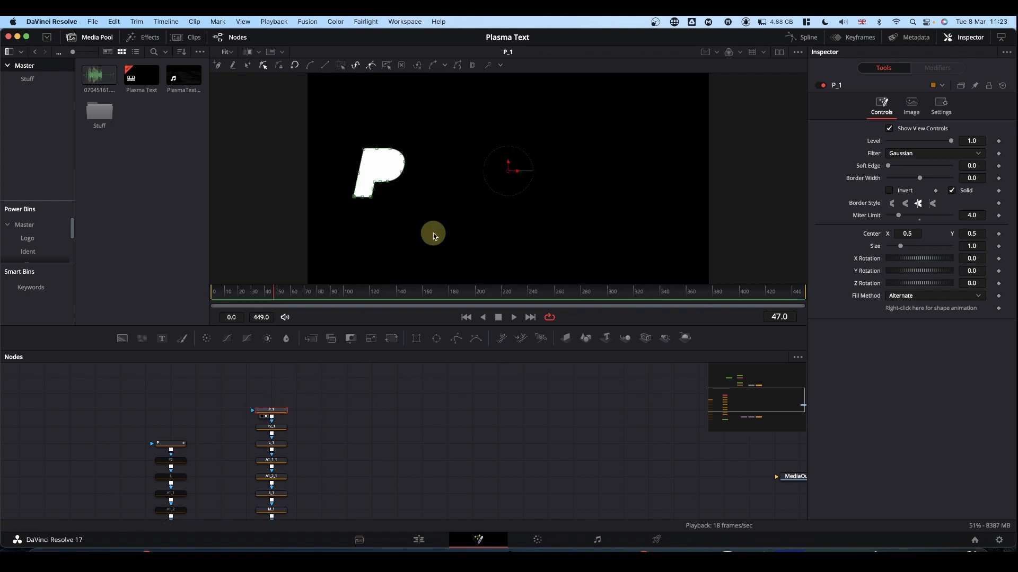
click(952, 191)
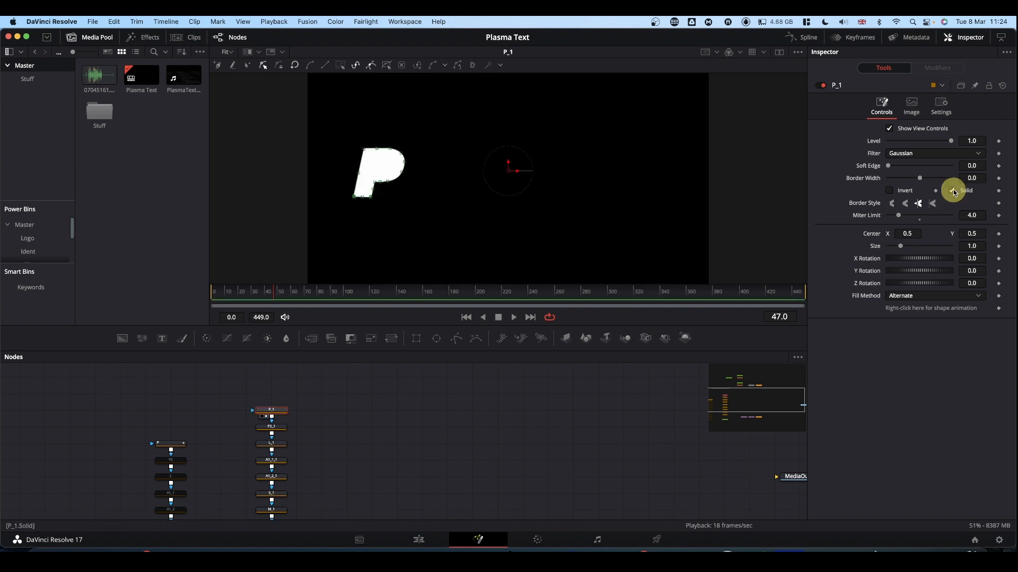
click(972, 178)
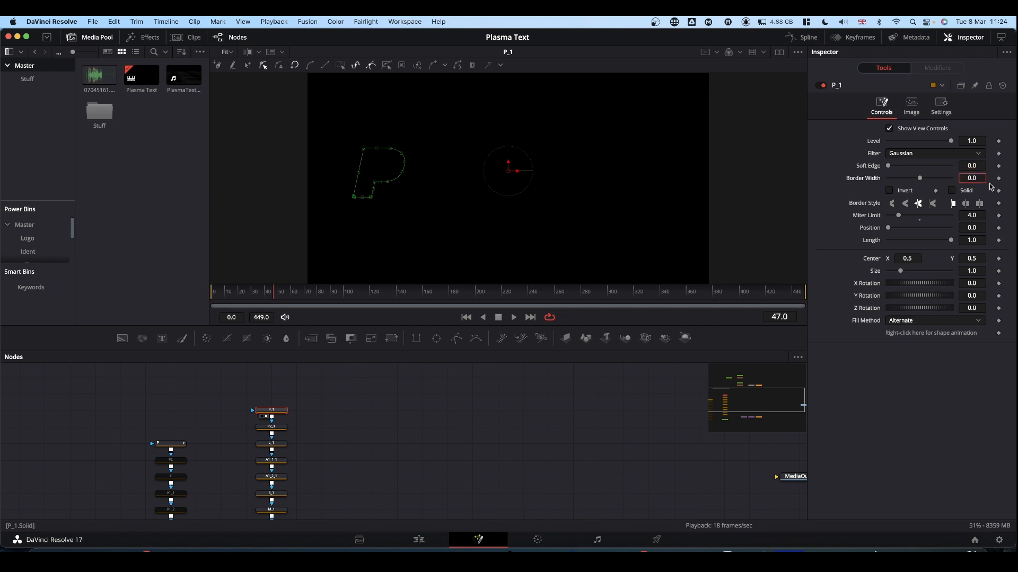
text(05)
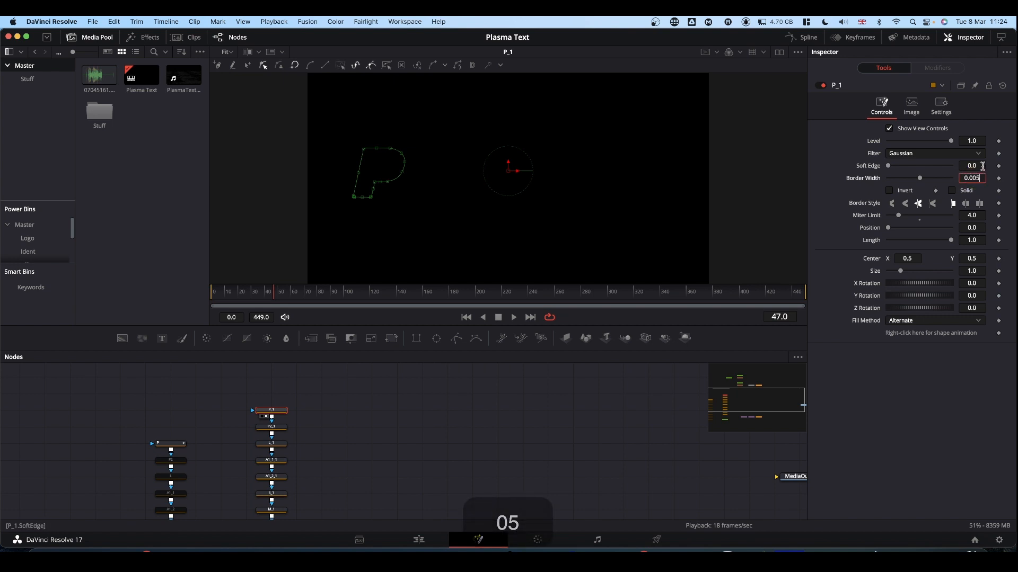
key(shift+Tab)
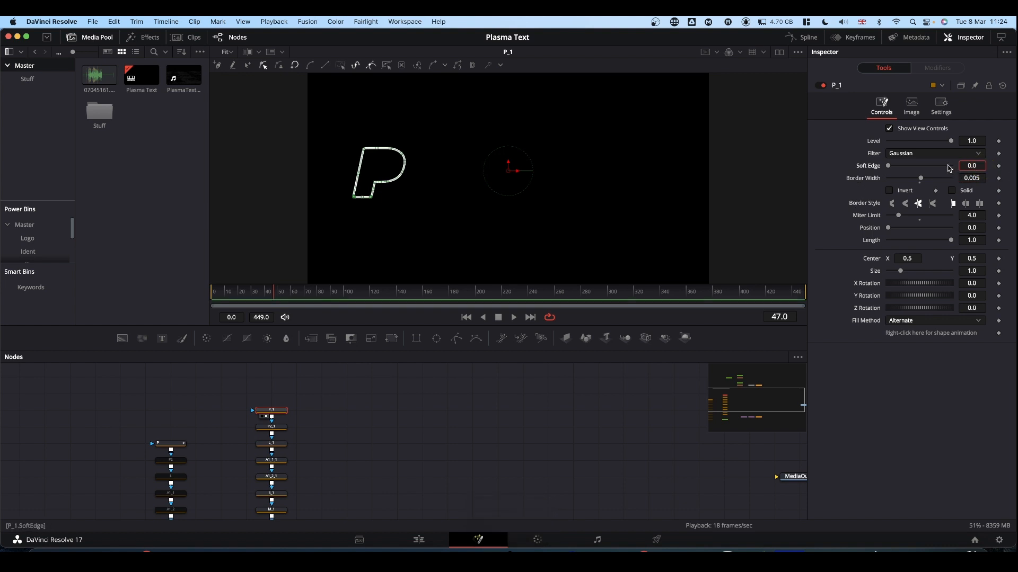
drag(889, 167, 892, 168)
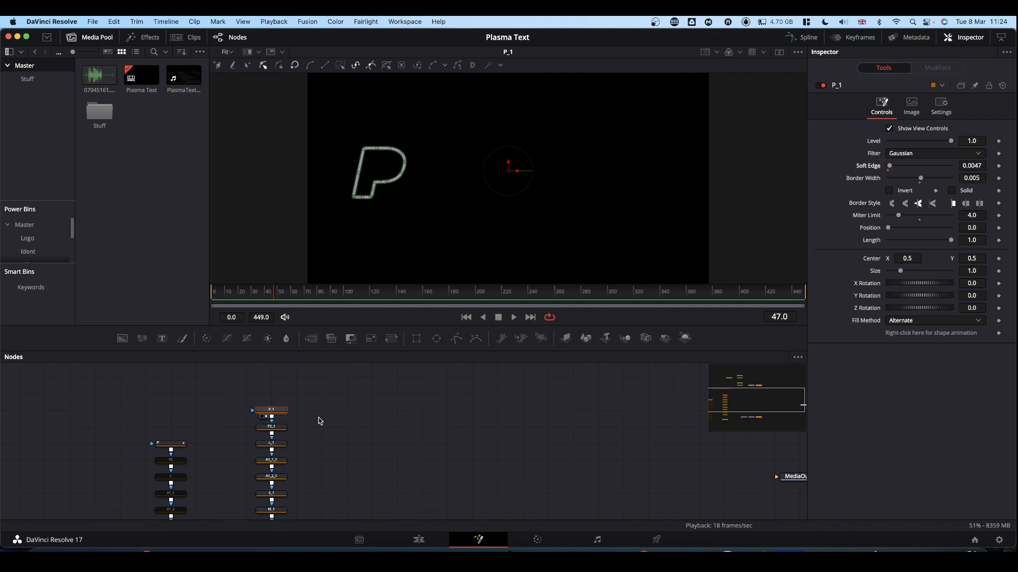
Give the P2_1, L_1, A1_1_1, A1_2_1 and S_1 masks a 0.005 Border Width and 0.0047 Soft Edge with Solid off
click(276, 430)
click(978, 166)
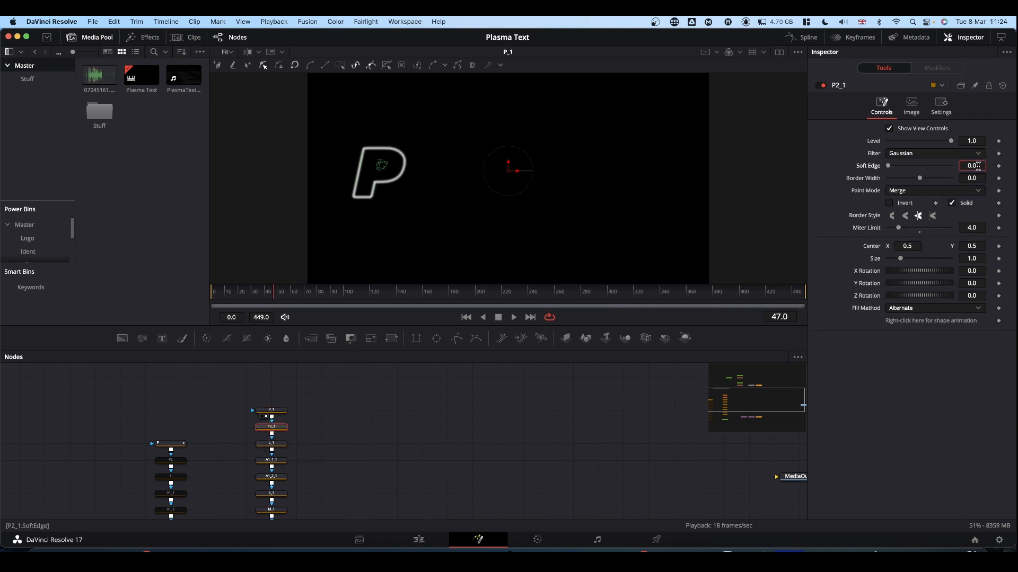
text(047)
click(276, 444)
click(276, 461)
click(277, 478)
click(275, 469)
click(979, 166)
text(047)
Apply the same soft outline settings to M_1, A2_1_1 and A2_2_1, and view the complete PLASMA outline
scroll(271, 472, down, 3)
click(272, 442)
click(980, 166)
text(047)
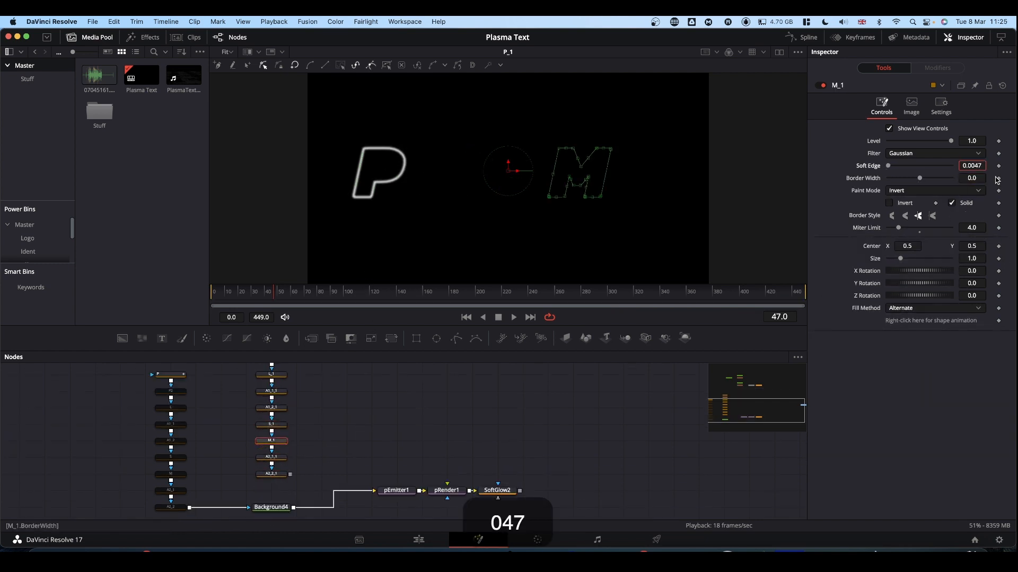
click(271, 458)
click(952, 203)
click(271, 475)
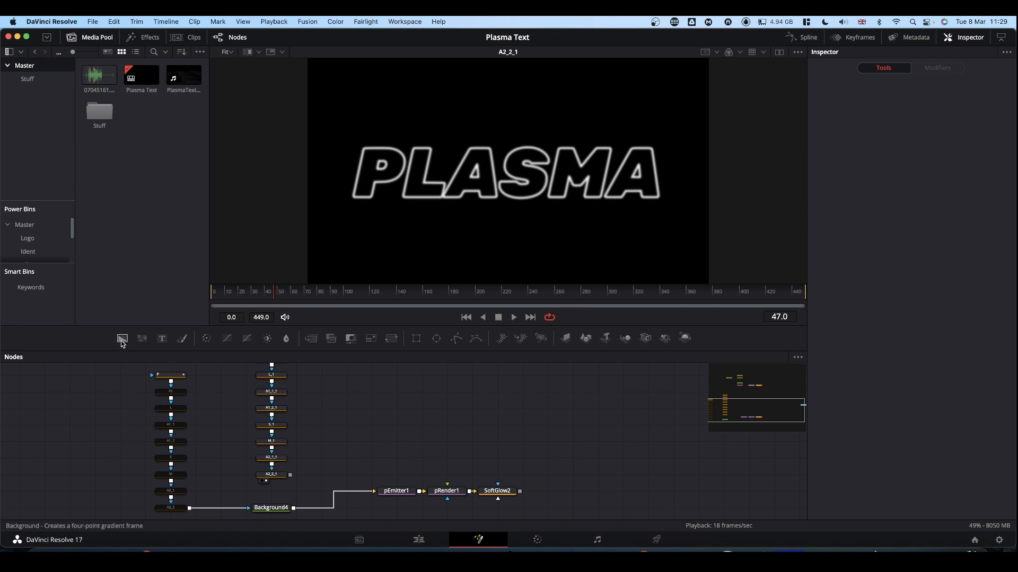
Add a Background node beside A2_2_1, color it yellow with Hue 0.16, and connect A2_2_1 as its mask
drag(123, 340, 355, 465)
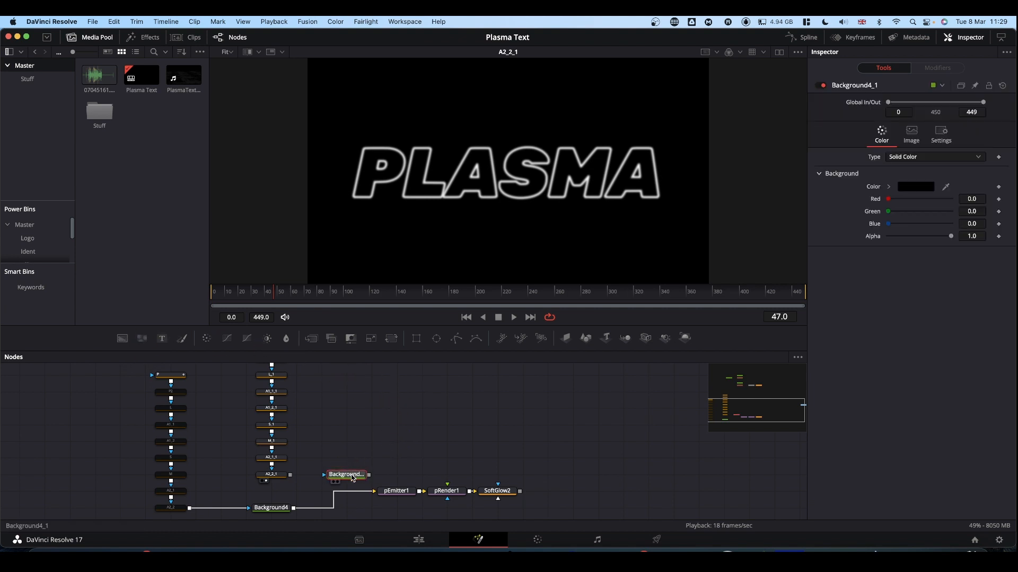
click(335, 482)
click(890, 187)
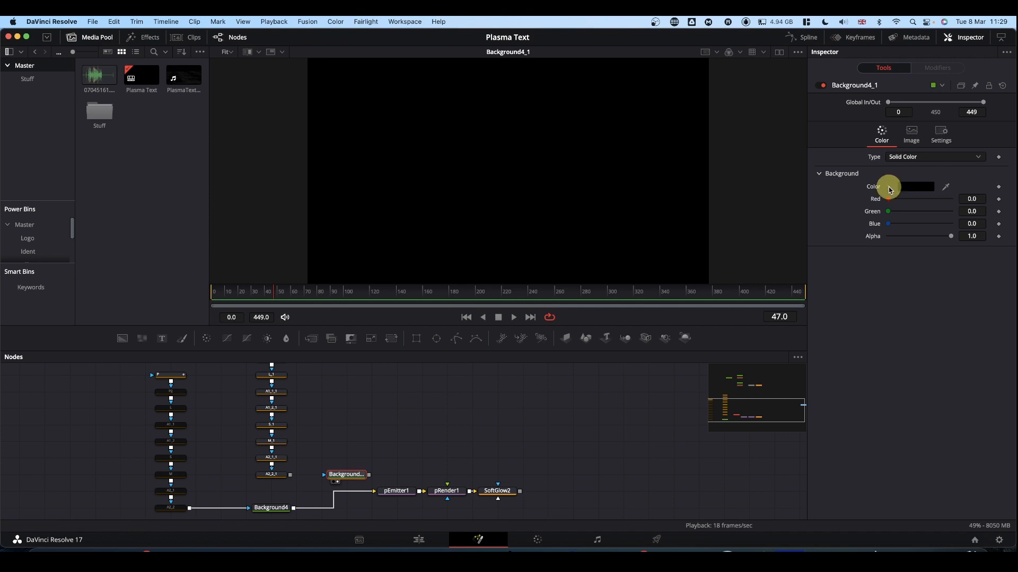
mouse_move(978, 195)
mouse_down()
mouse_move(973, 210)
mouse_move(977, 177)
mouse_up()
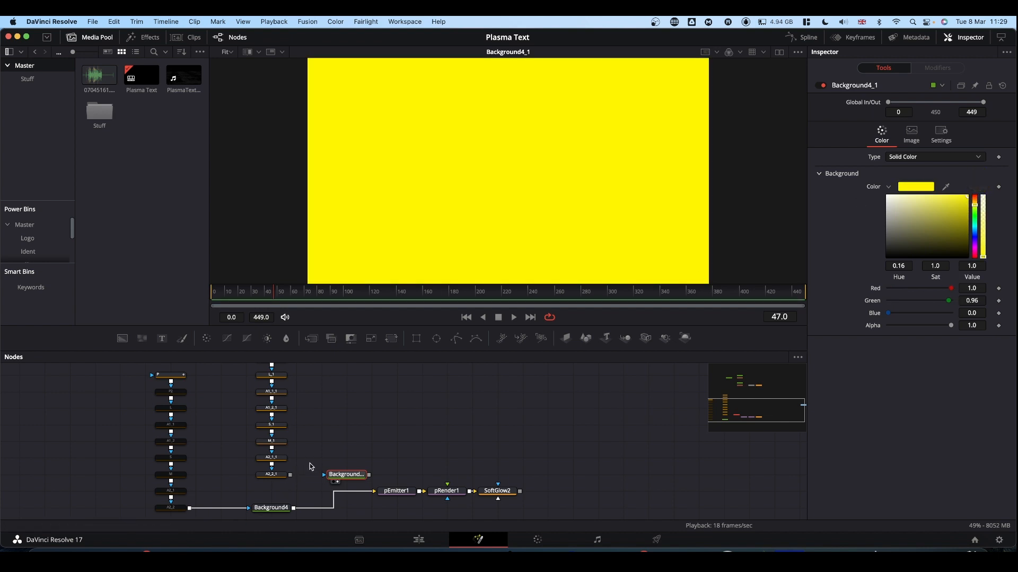
drag(290, 475, 349, 479)
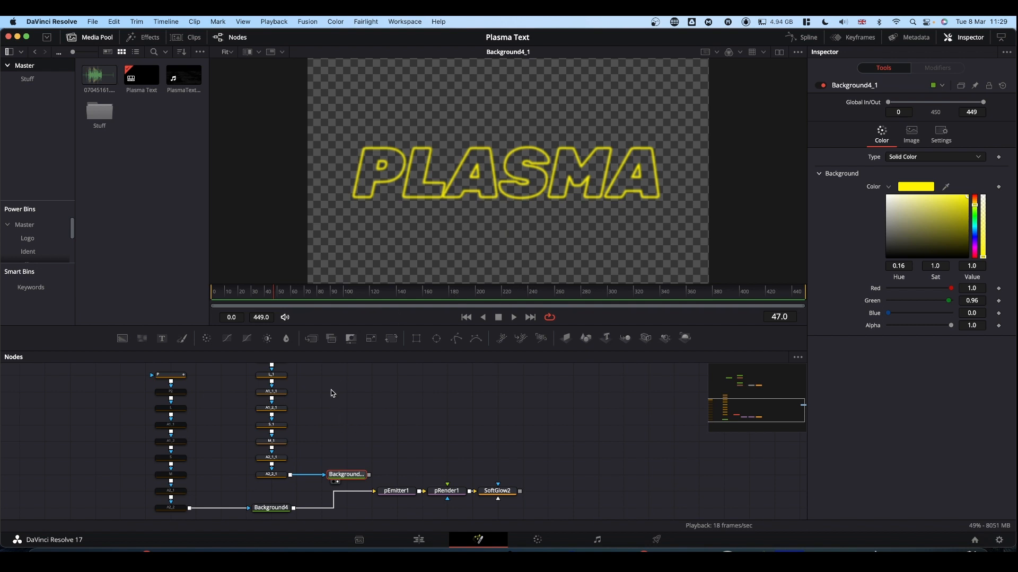
Disable the copied letter masks from P2_1 through A2_2_1, leaving P_1 enabled, and select P_1
scroll(331, 390, up, 2)
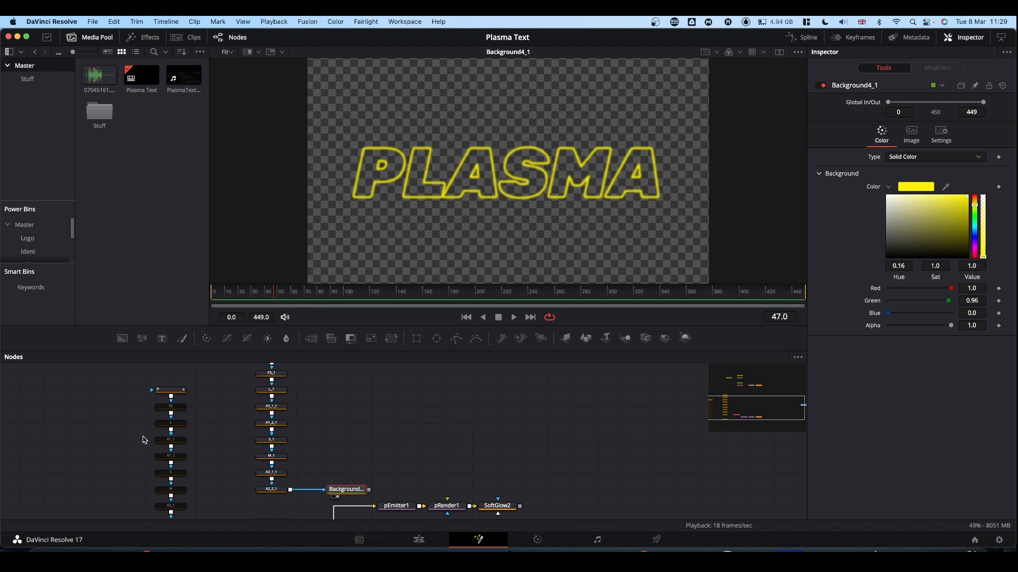
scroll(370, 364, up, 2)
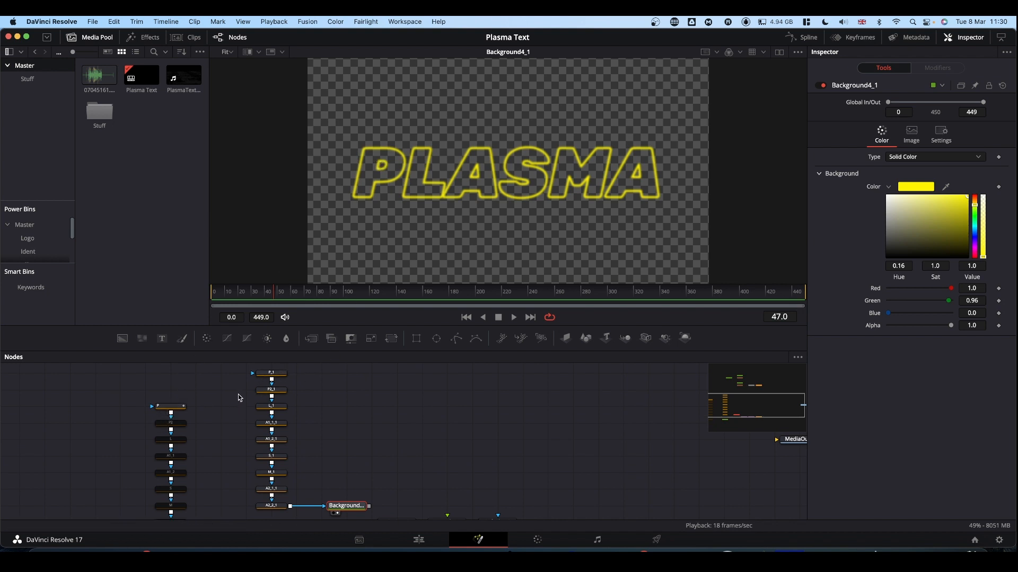
drag(240, 394, 286, 448)
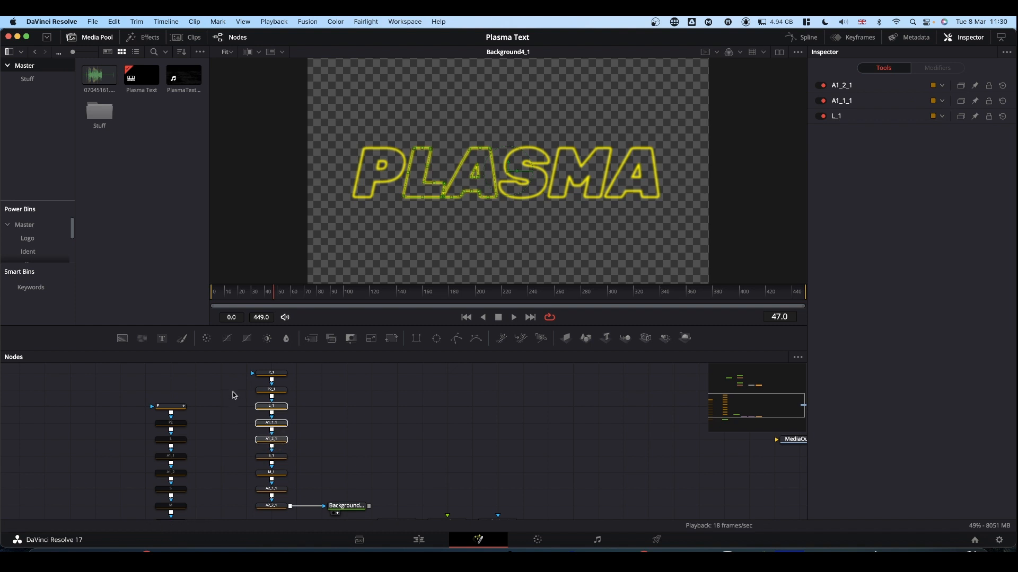
drag(236, 390, 286, 519)
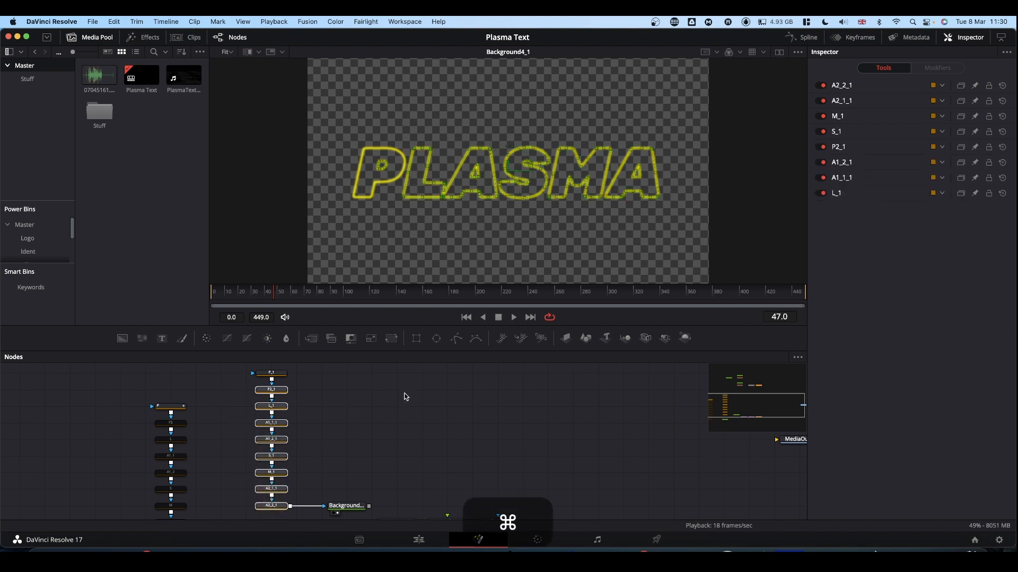
key(super+p)
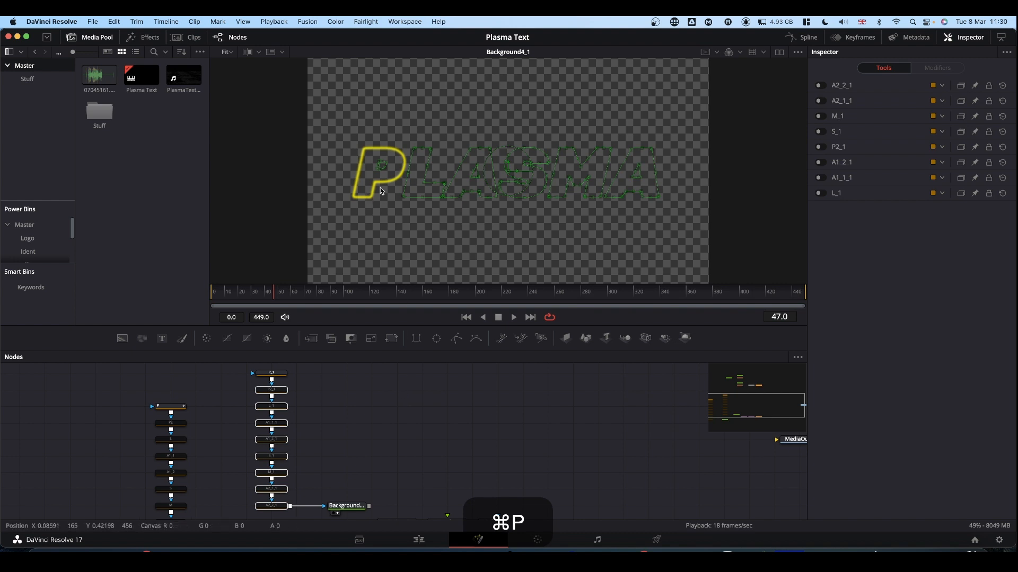
click(383, 400)
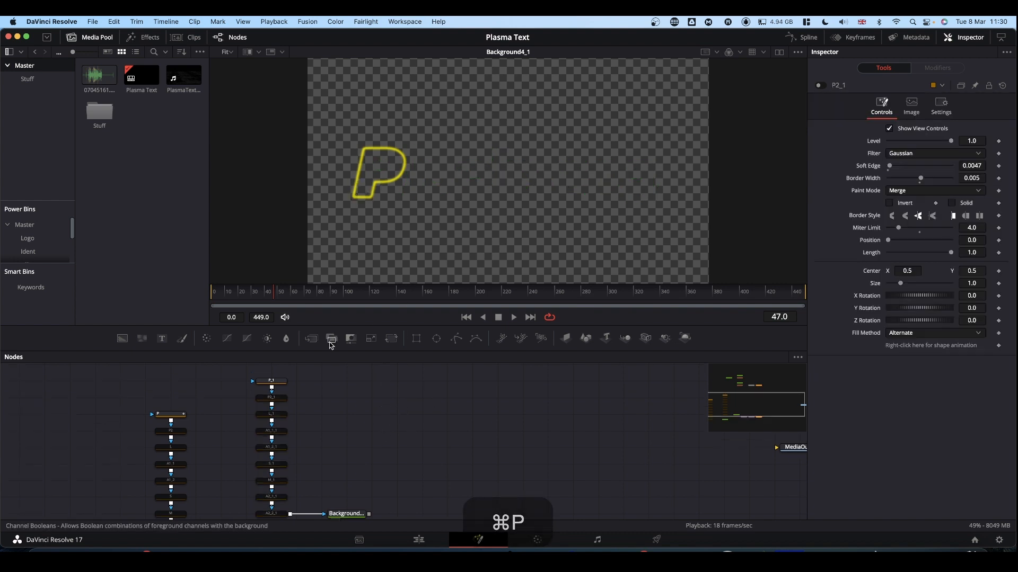
click(276, 384)
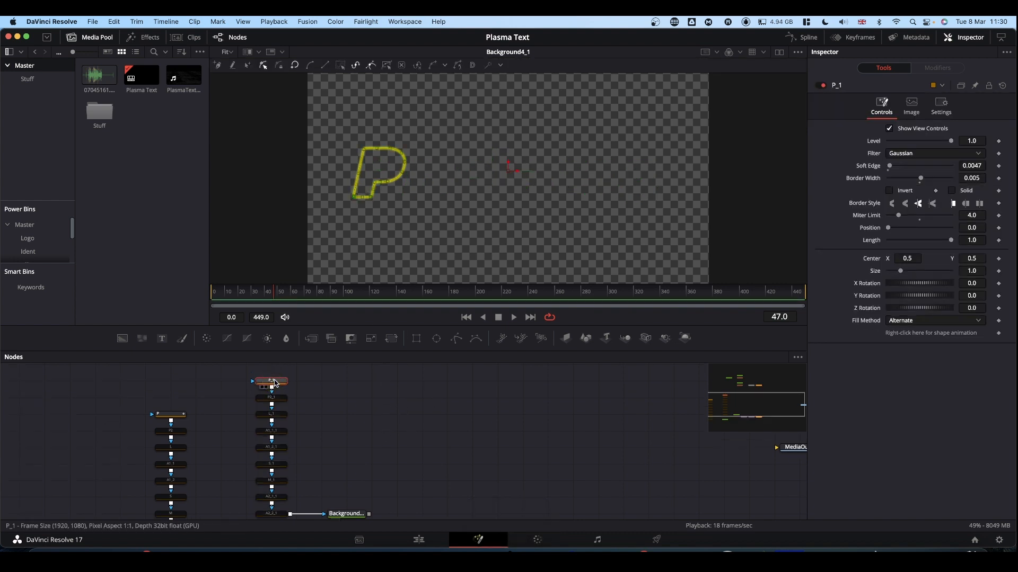
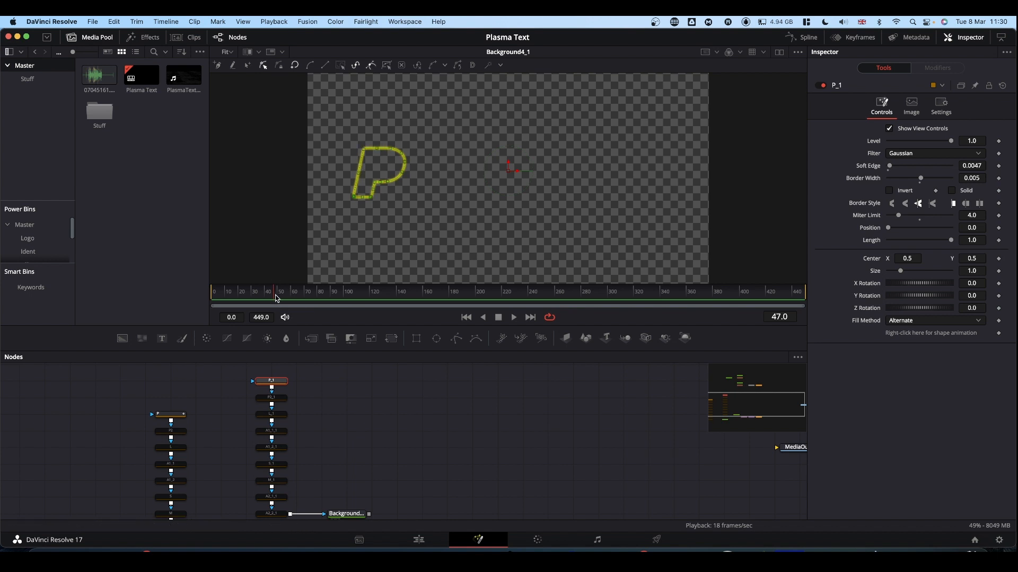
Keyframe the P_1 mask's Length at 0.0 on frame 0 and about frame 75, rising to 1.0 on frame 150
drag(275, 297, 204, 295)
click(280, 381)
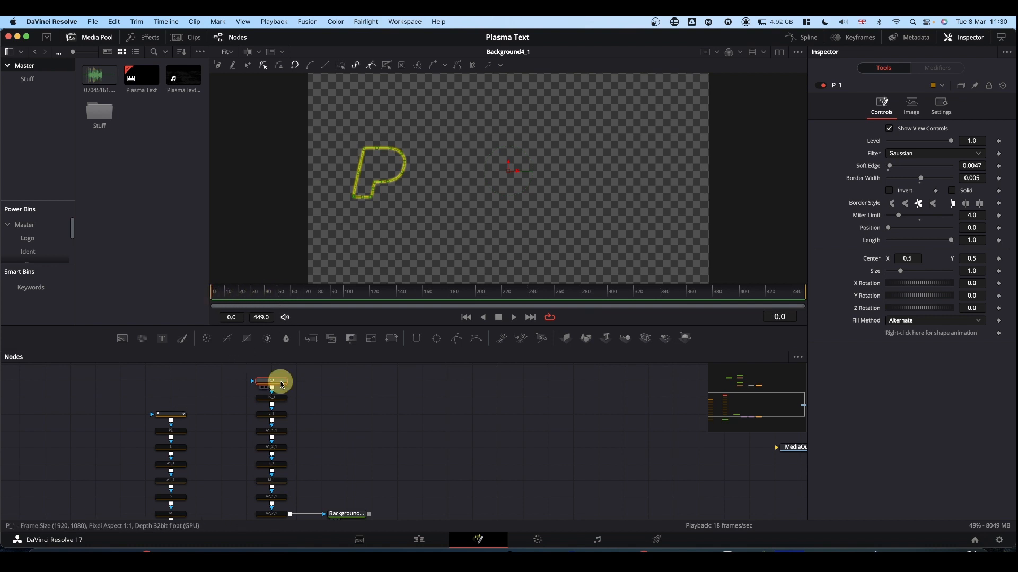
click(999, 242)
drag(950, 241, 759, 252)
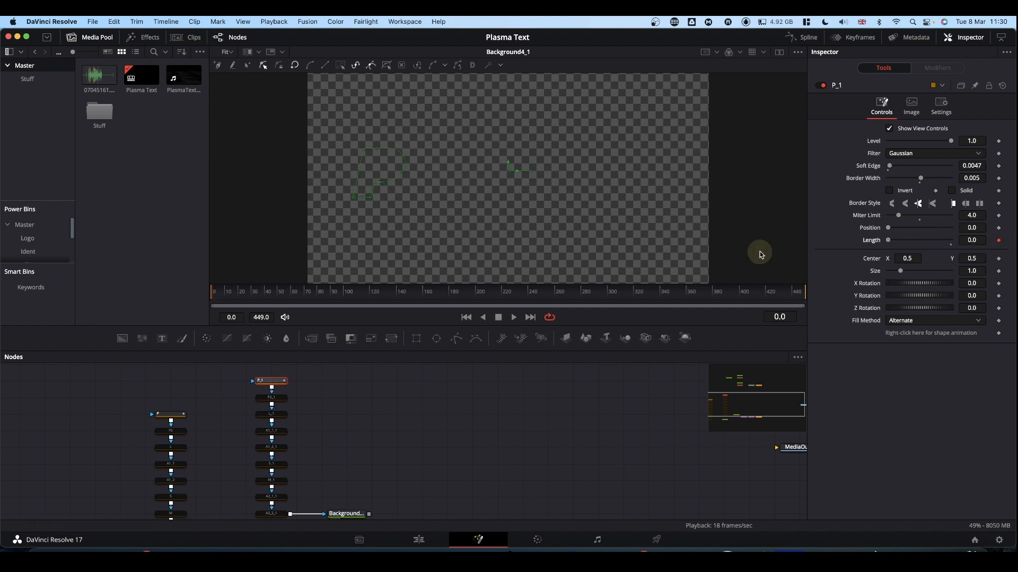
click(312, 296)
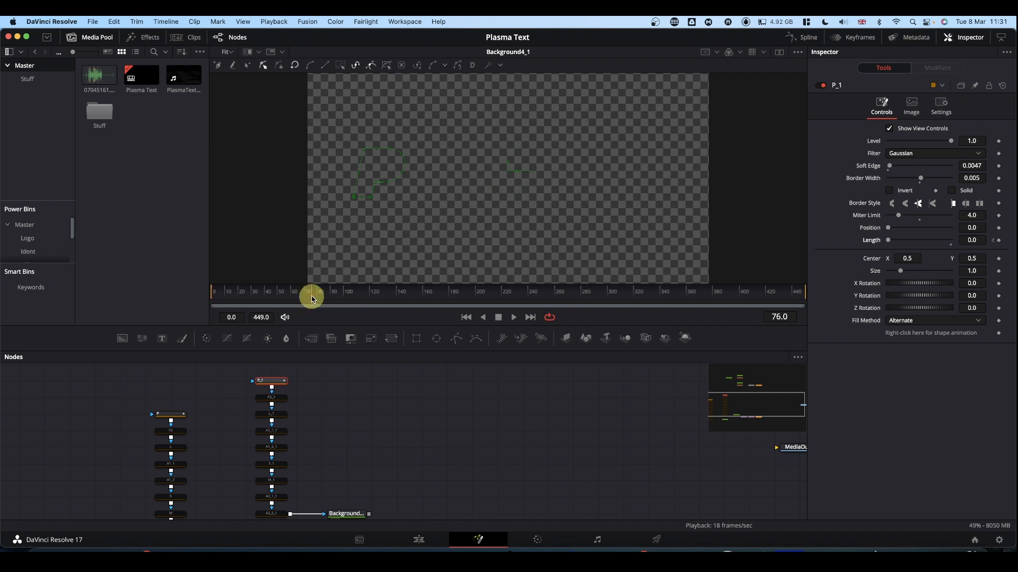
click(998, 241)
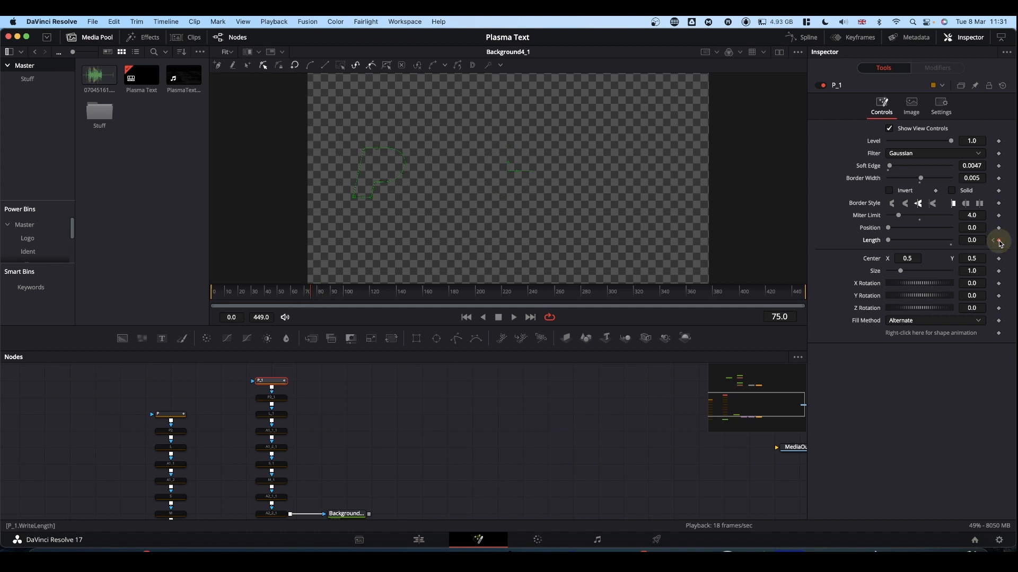
click(413, 299)
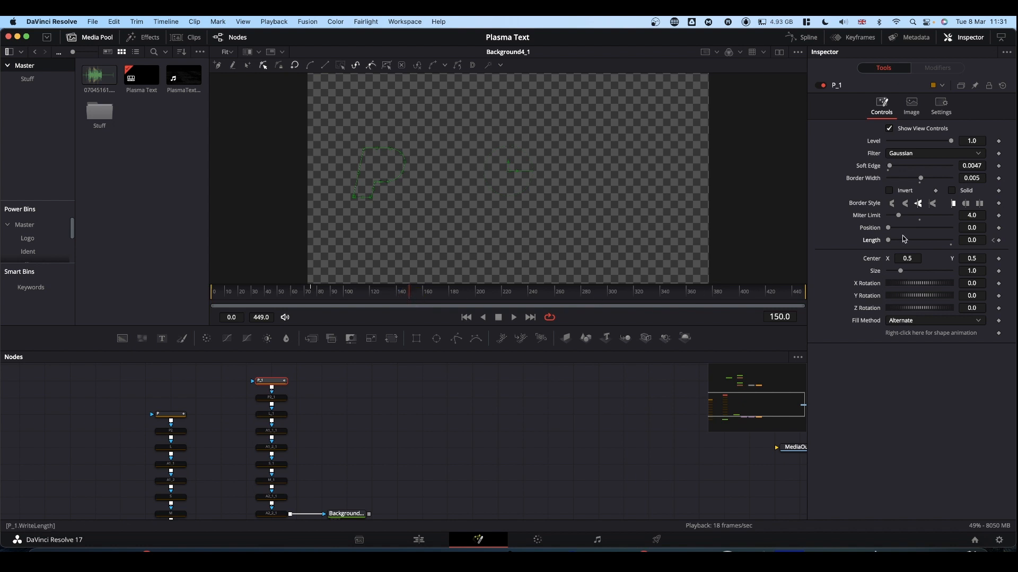
drag(889, 242, 1006, 239)
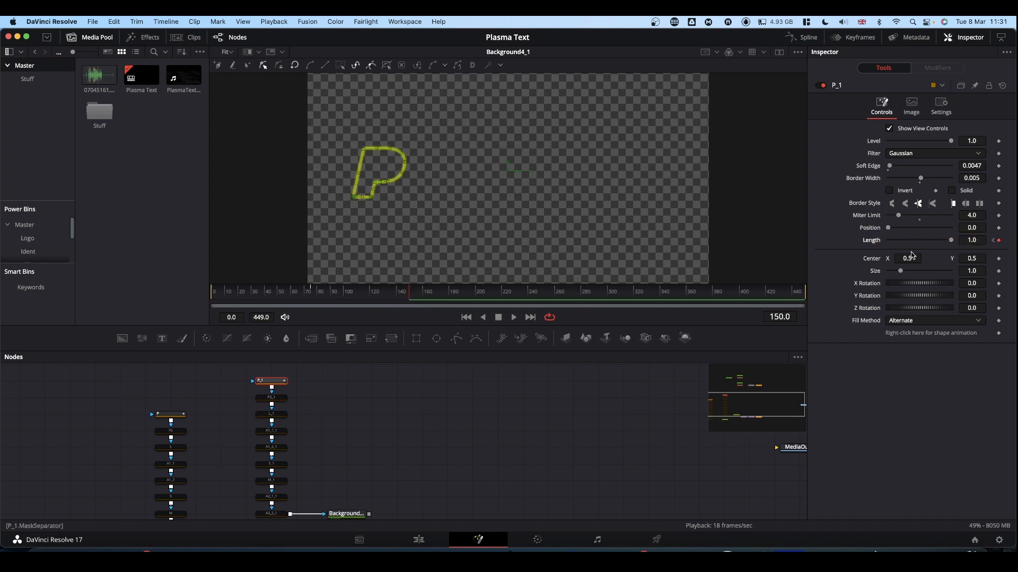
Merge the yellow background's output with SoftGlow2's output, and place the Merge node further along the chain
scroll(431, 415, down, 3)
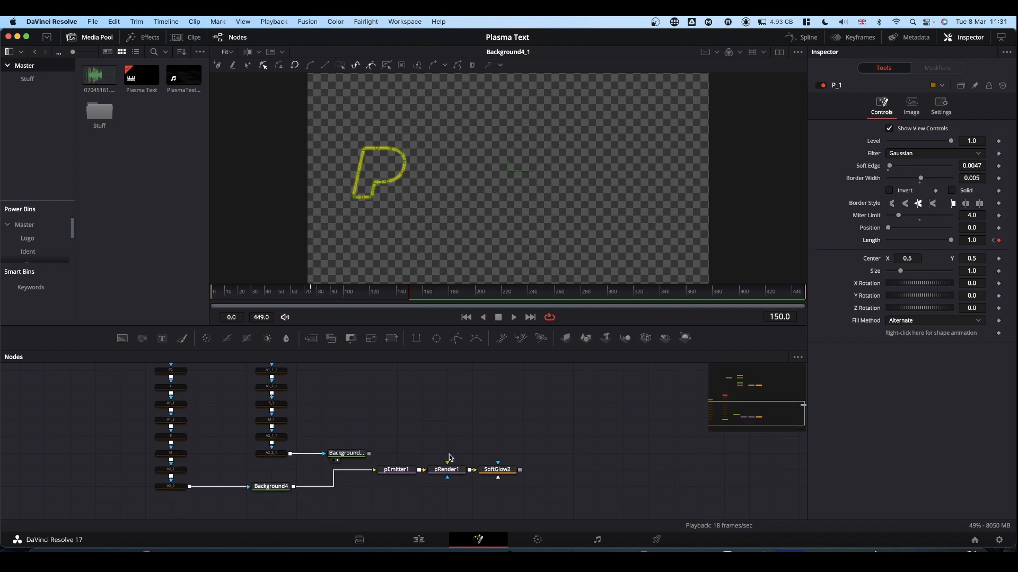
drag(520, 472, 369, 456)
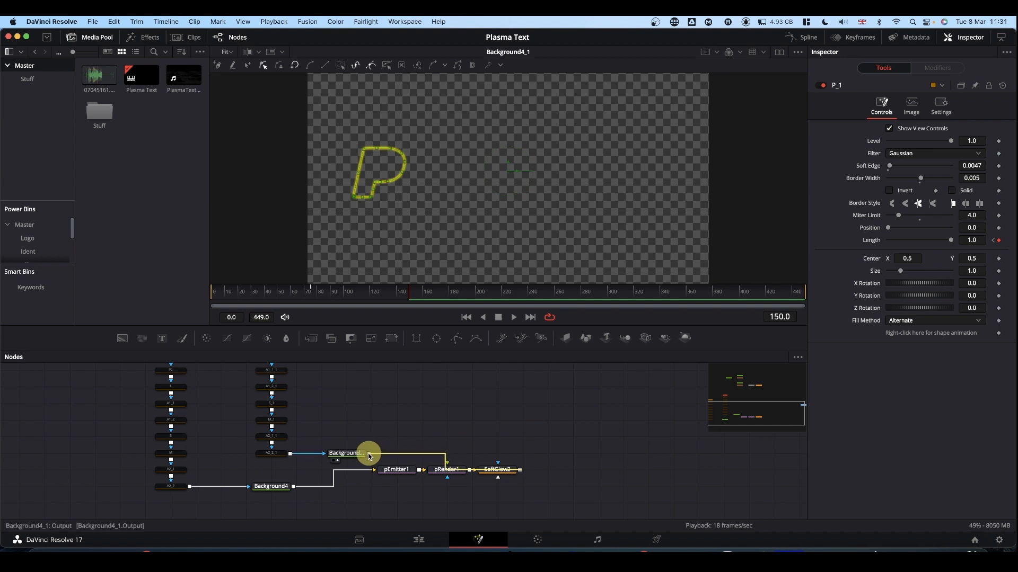
drag(370, 456, 370, 455)
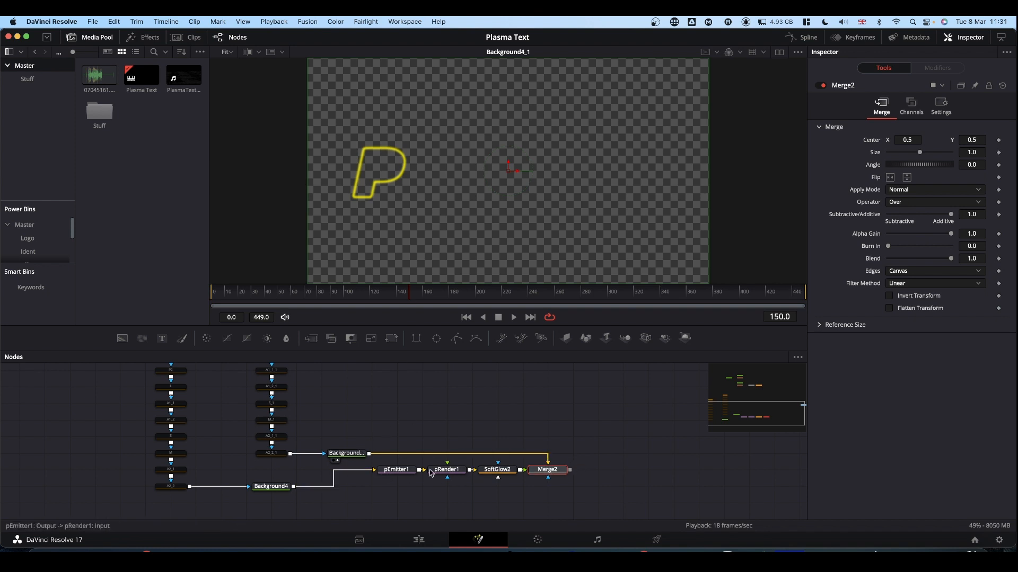
drag(540, 473, 566, 473)
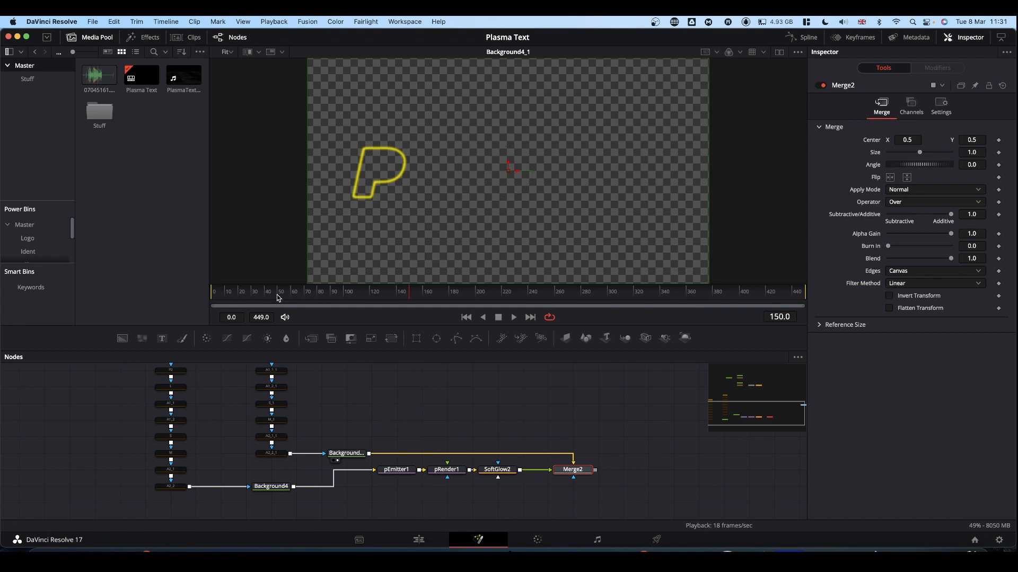
Load Merge2 in the viewer and play the composition from frame 0 to review the combined P animation
drag(277, 298, 200, 303)
key(space)
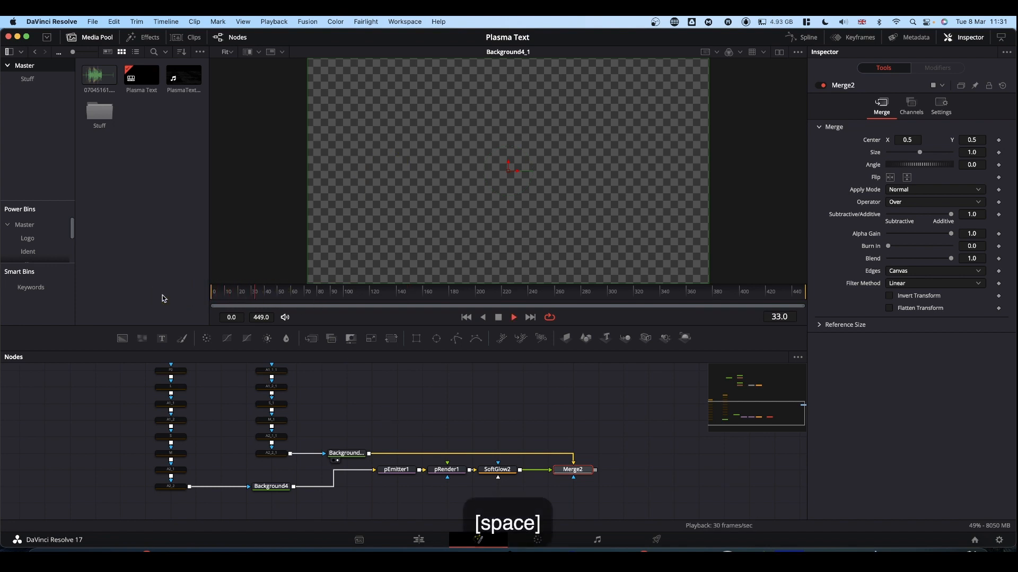
key(space)
drag(568, 470, 393, 193)
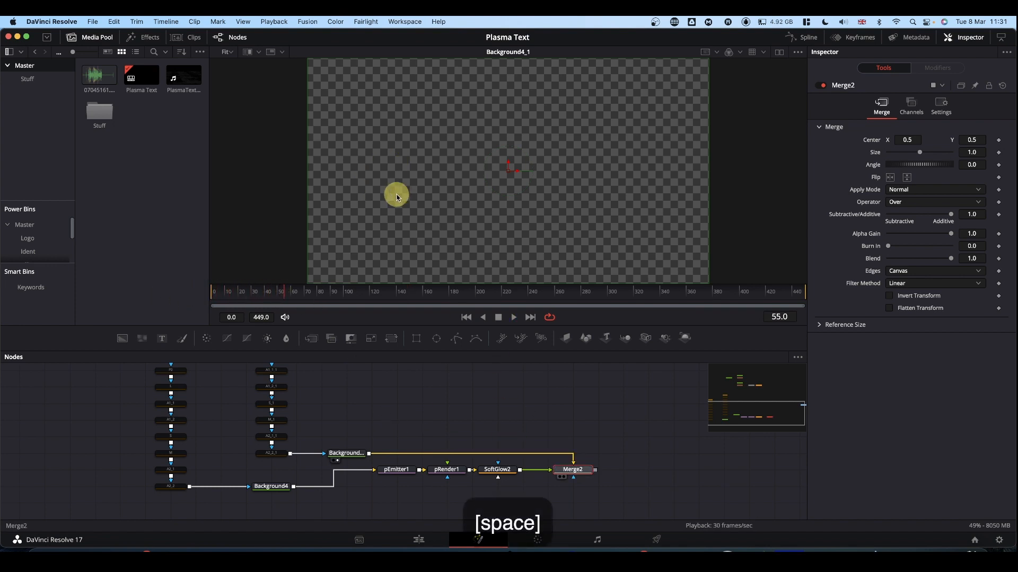
drag(260, 292, 157, 294)
key(space)
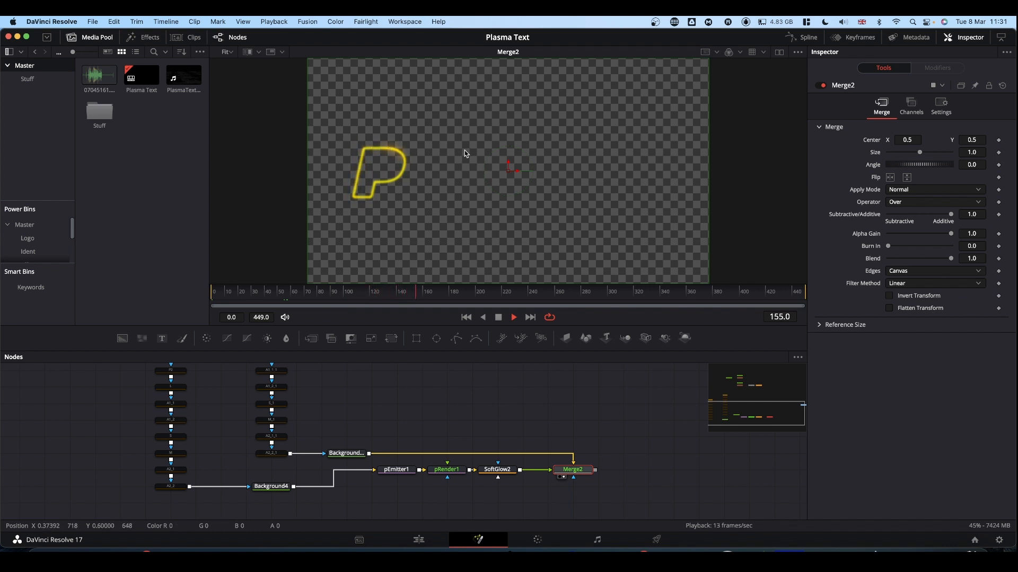
key(space)
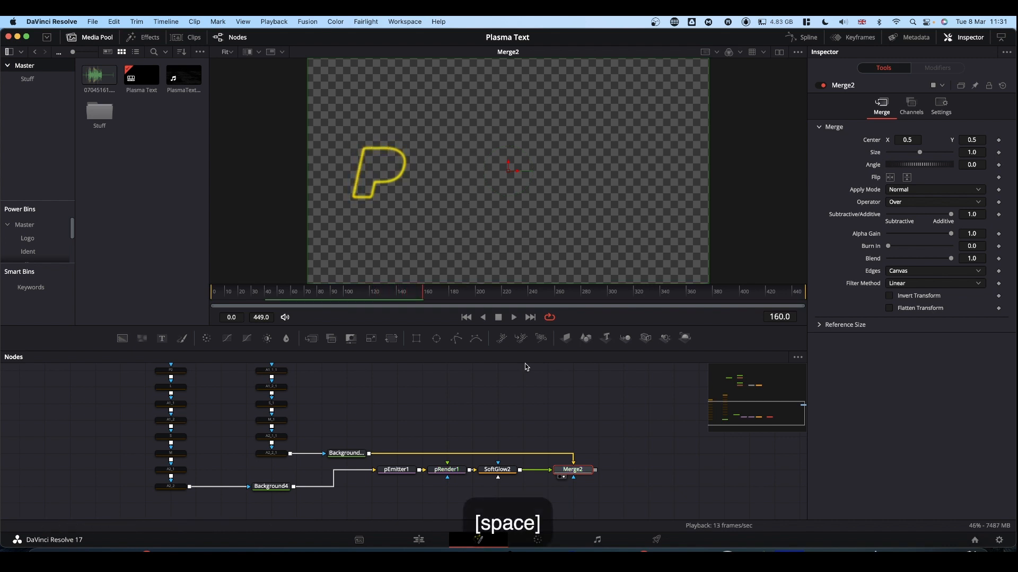
Enable the P2 mask in the particle chain and the P2_1 mask in the yellow outline chain
scroll(496, 401, up, 3)
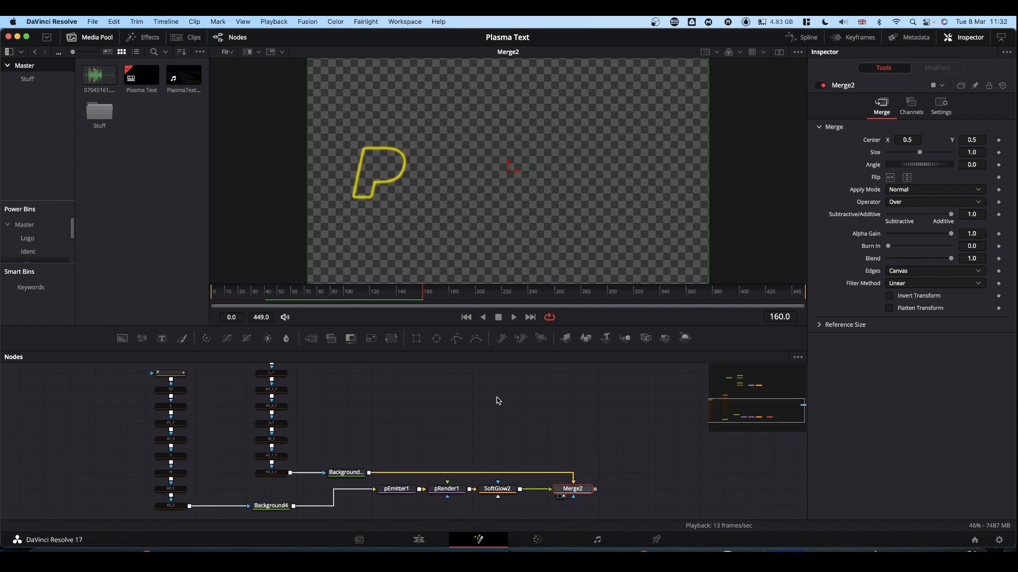
scroll(492, 404, up, 1)
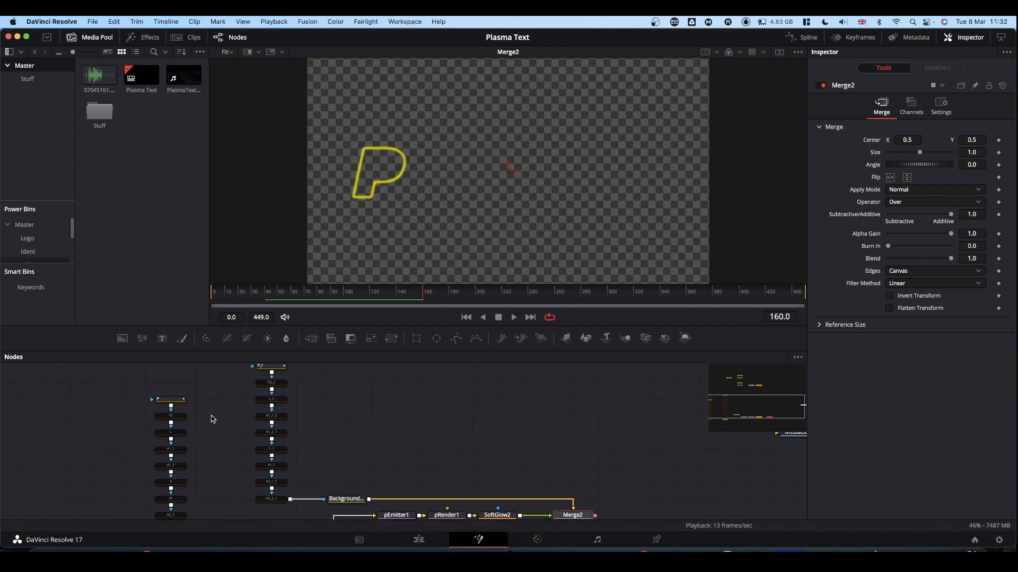
click(179, 419)
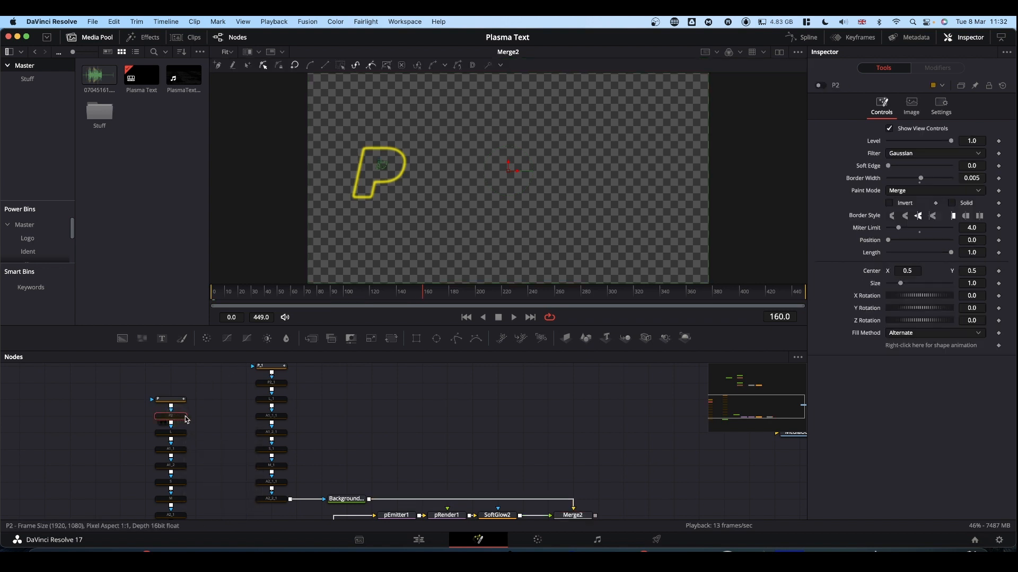
key(super+c)
key(super+p)
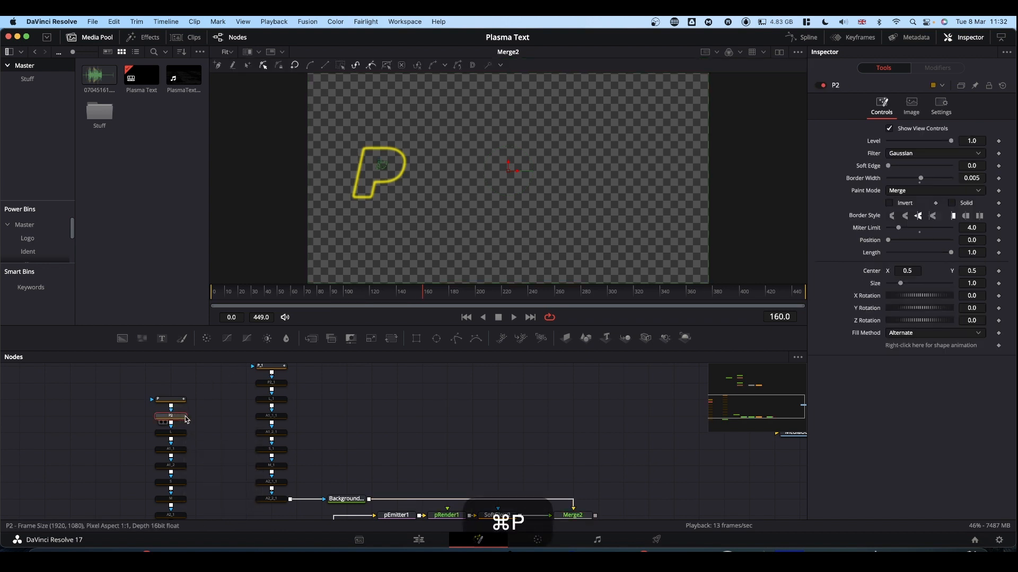
click(281, 383)
key(super+p)
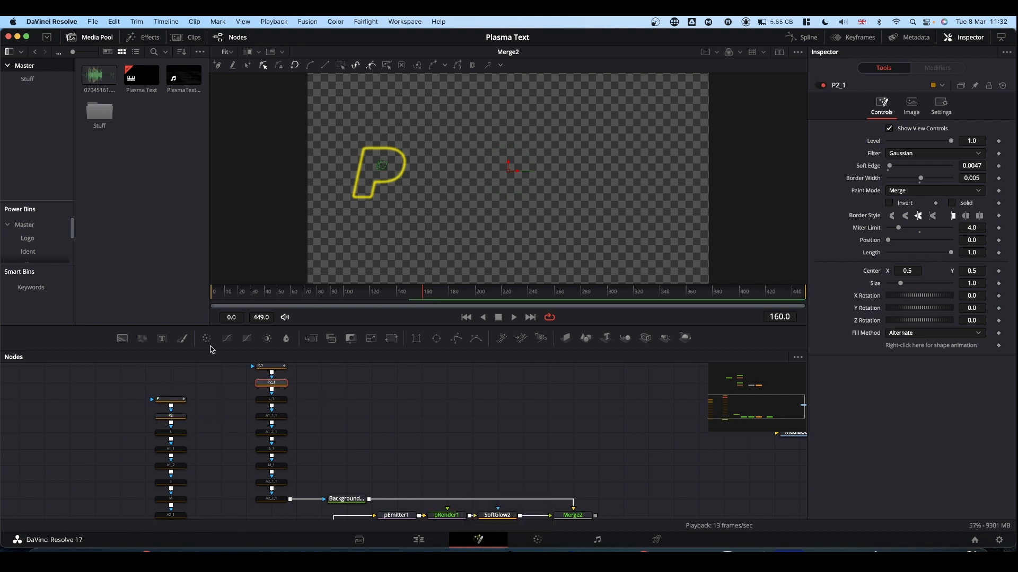
Keyframe the P2 mask's Position at 0.0 and Length at 1.0 on frame 0, and add a Length keyframe on frame 15
click(172, 401)
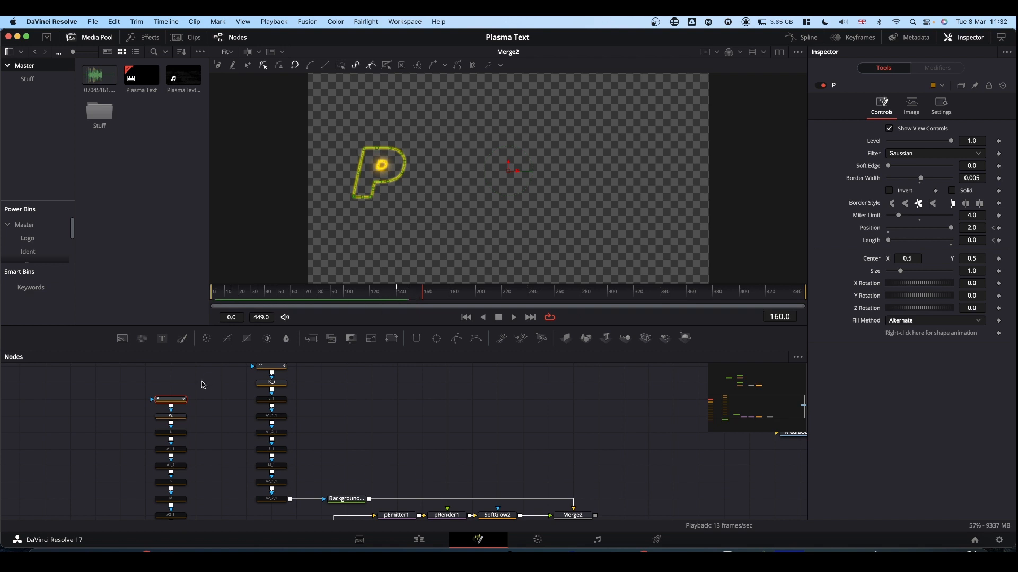
click(157, 417)
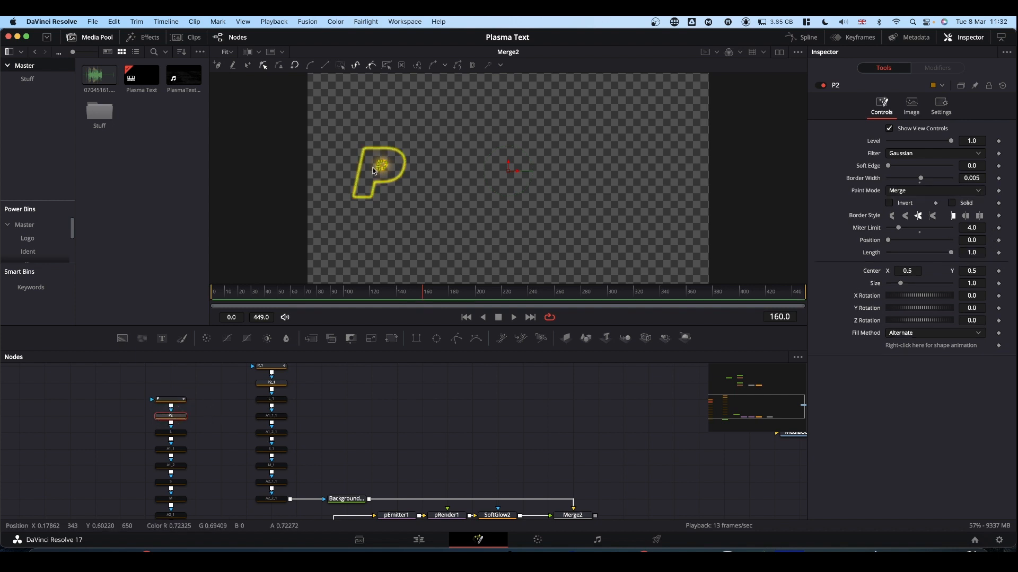
drag(279, 298, 177, 295)
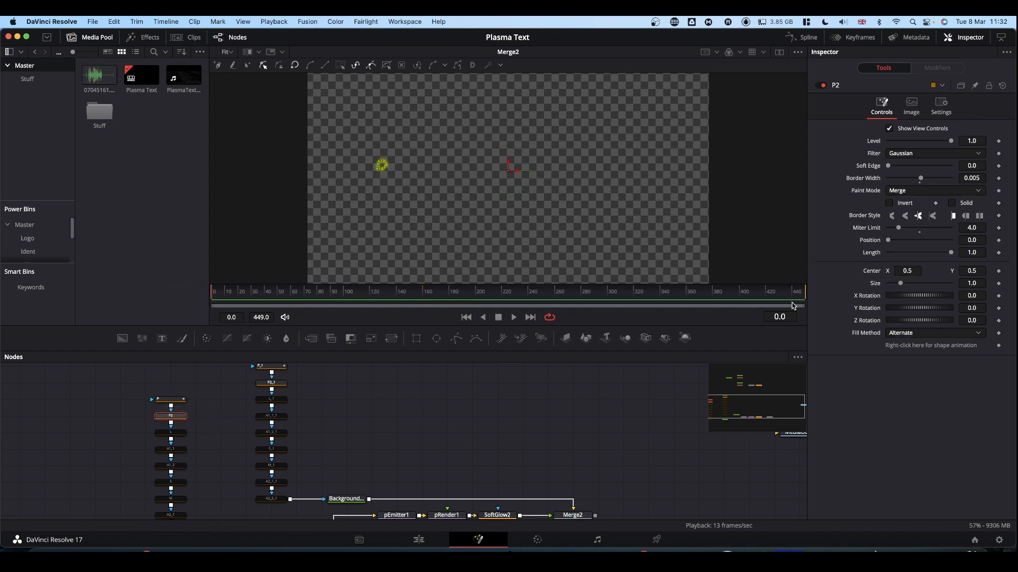
click(999, 253)
click(999, 241)
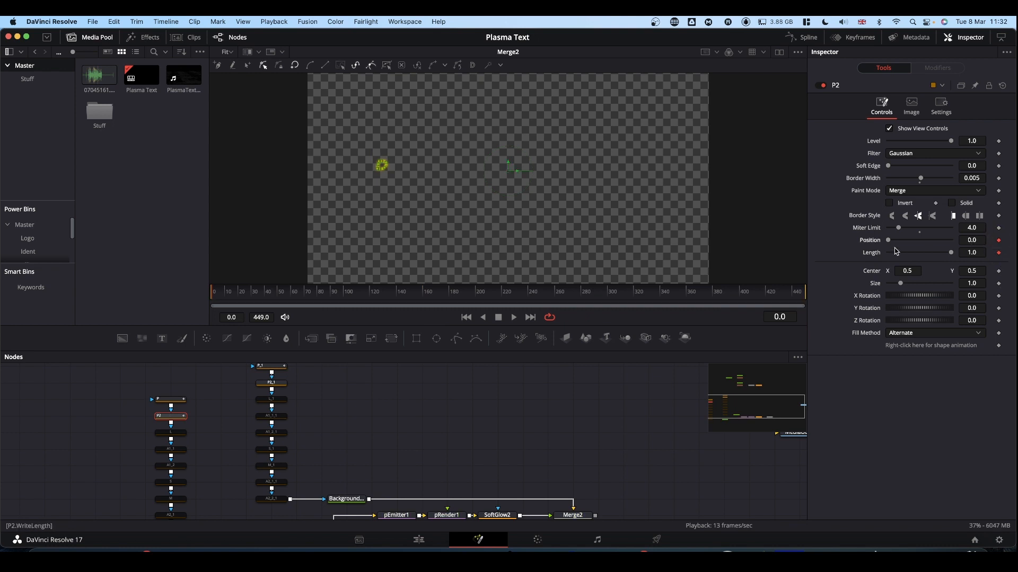
click(233, 298)
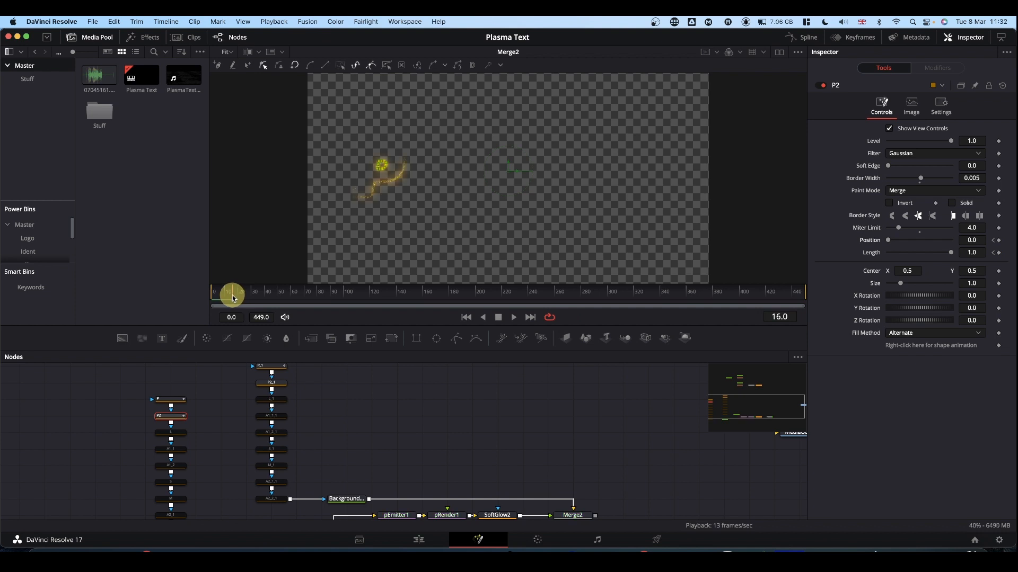
click(999, 253)
Add a Length keyframe to P2 on frame 141, and Position and Length keyframes on frame 150
click(398, 296)
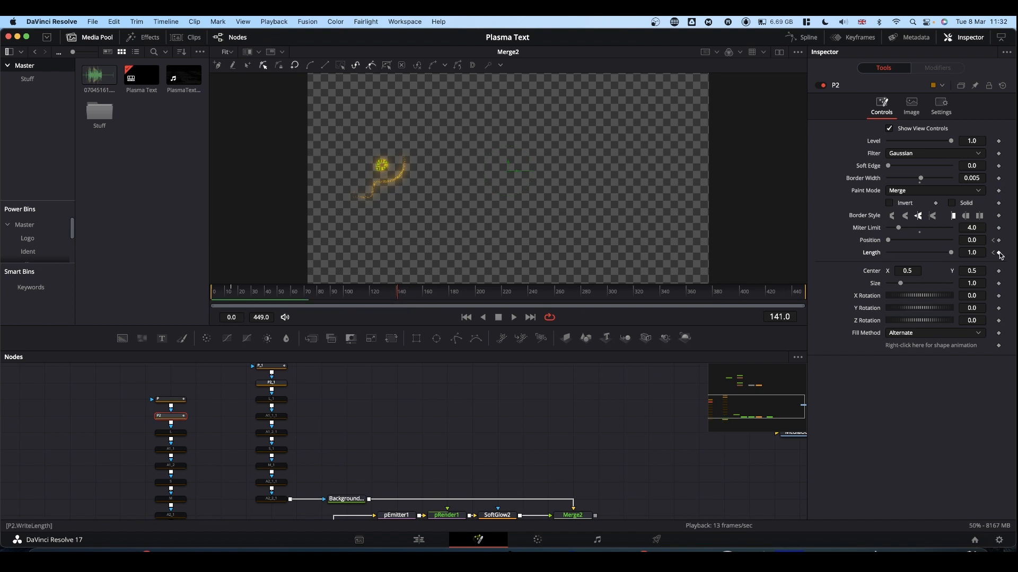
click(414, 296)
drag(414, 297, 410, 297)
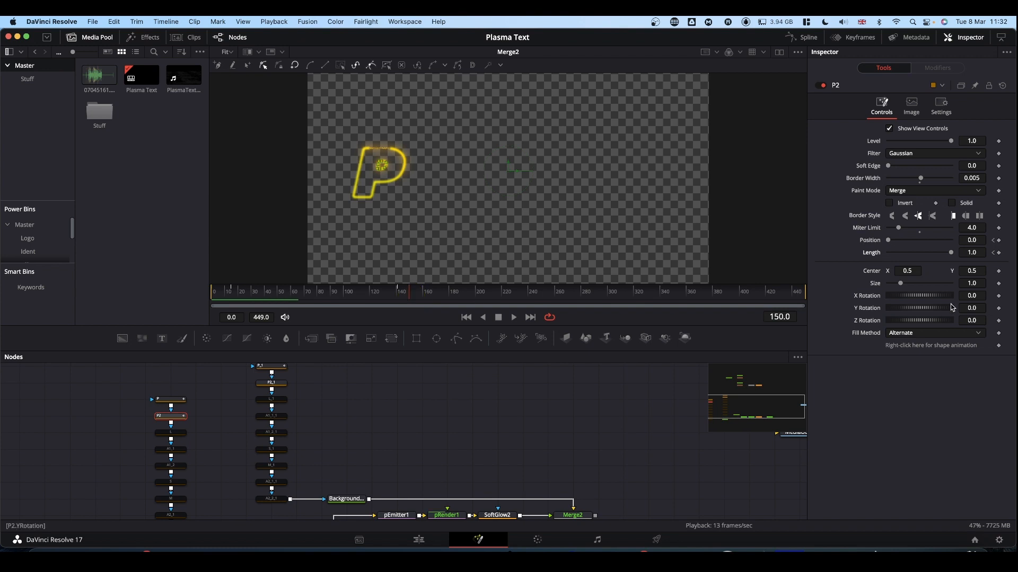
click(999, 240)
click(999, 252)
Set P2's Length keyframes to 0 on frame 0 and 0.4 on frame 15, and inspect the small inner outline
click(993, 254)
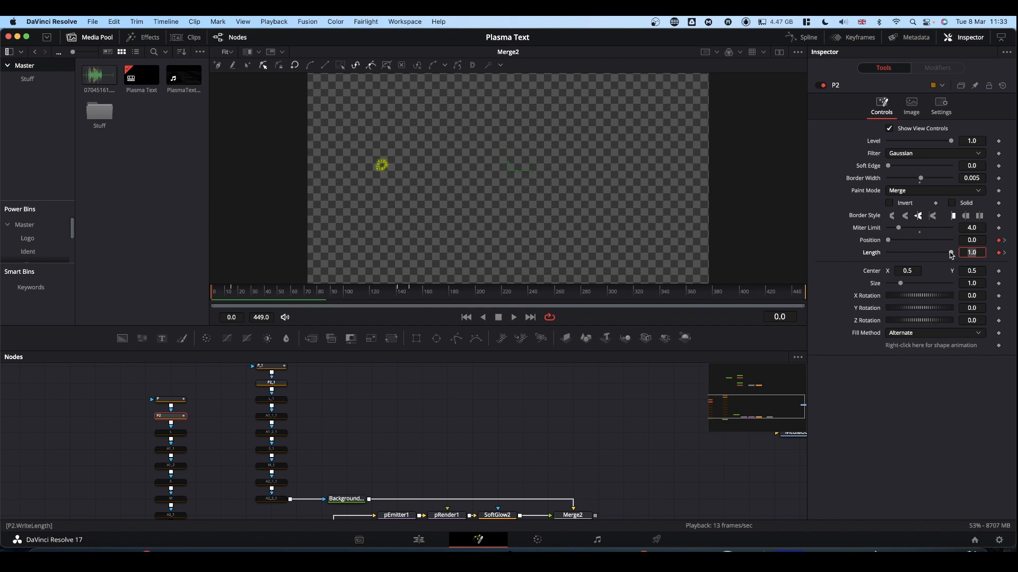
drag(952, 253, 825, 257)
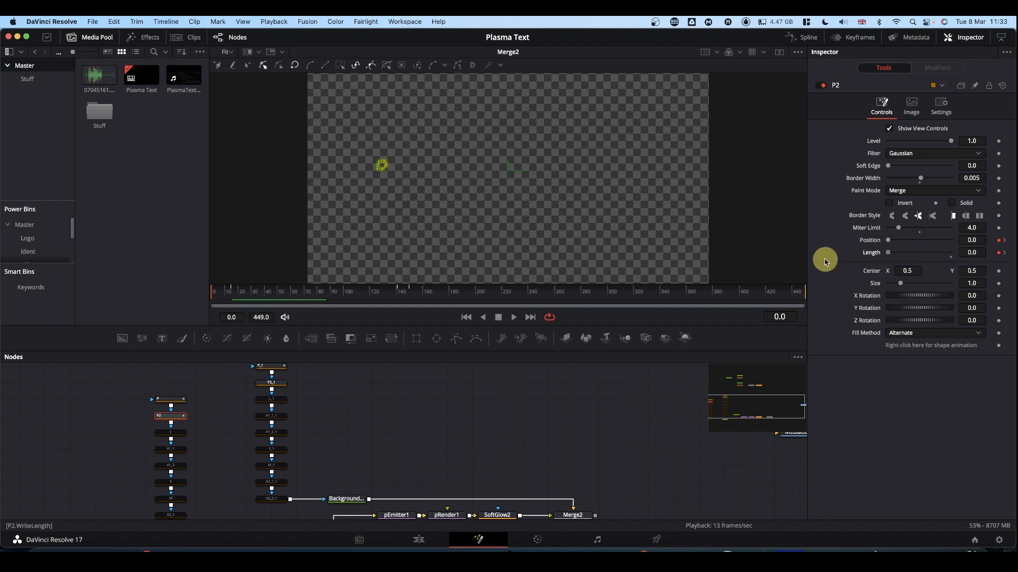
click(1005, 253)
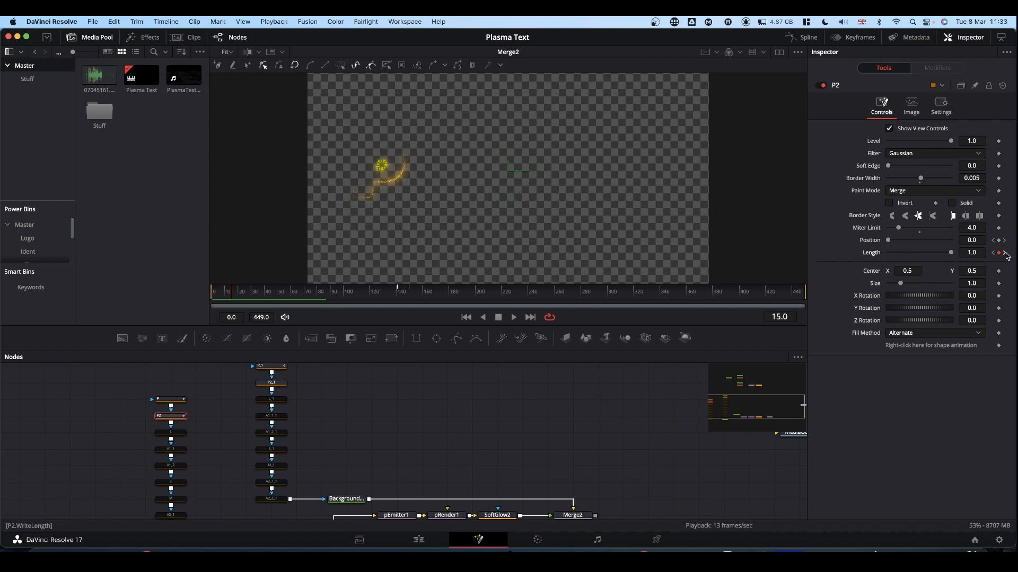
click(981, 252)
text(.4)
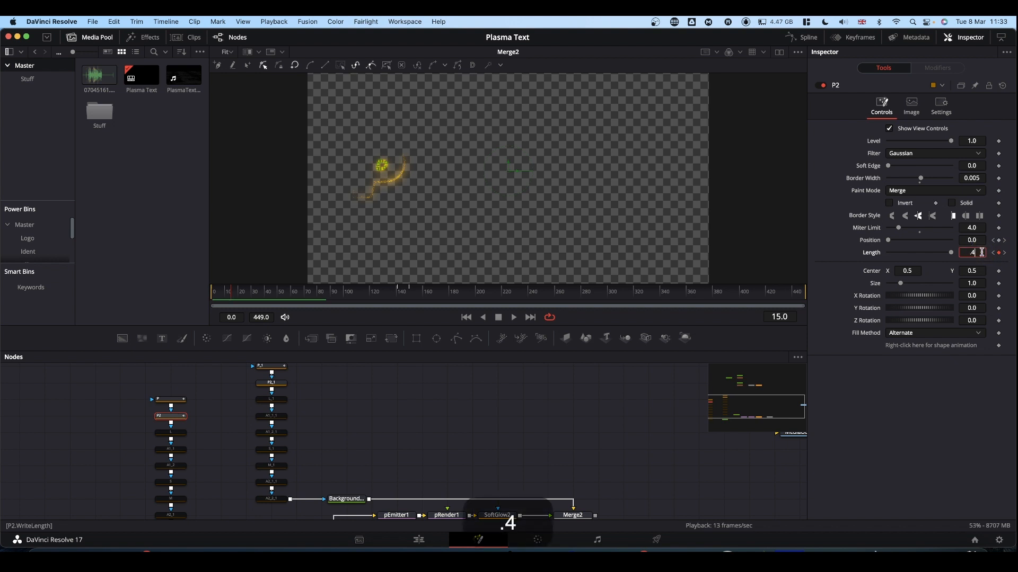
click(963, 383)
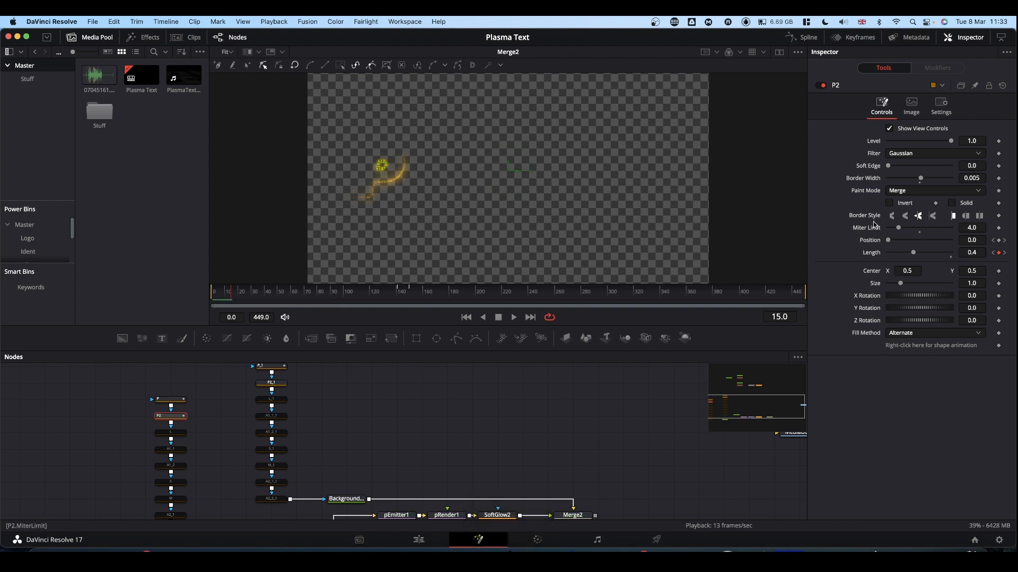
key(alt)
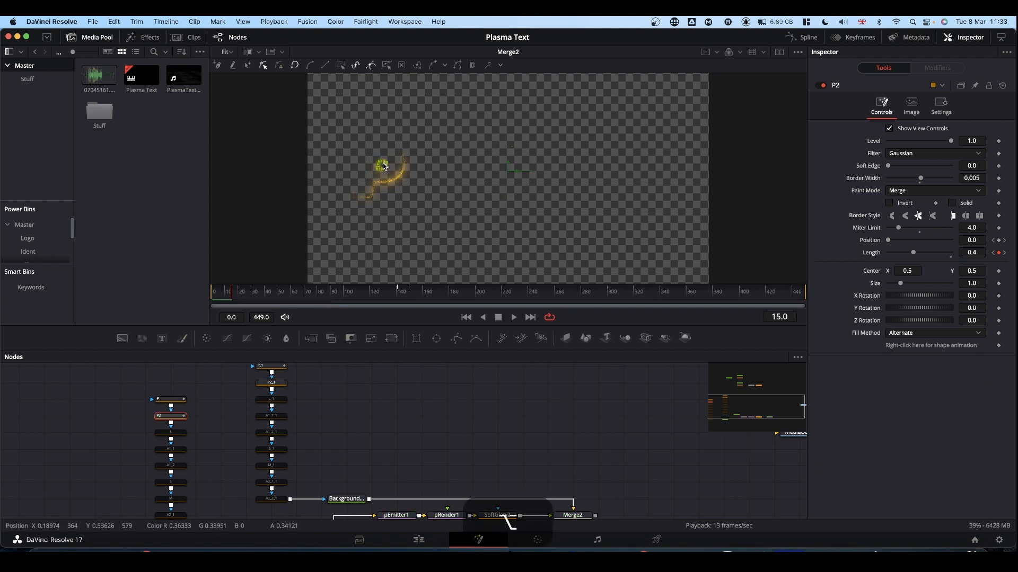
scroll(384, 167, up, 8)
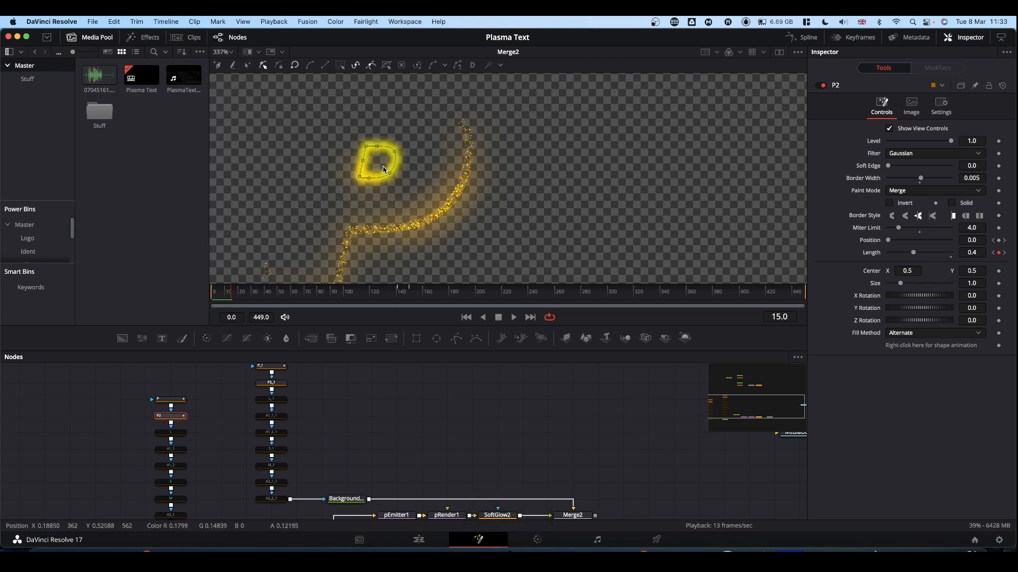
scroll(385, 170, down, 5)
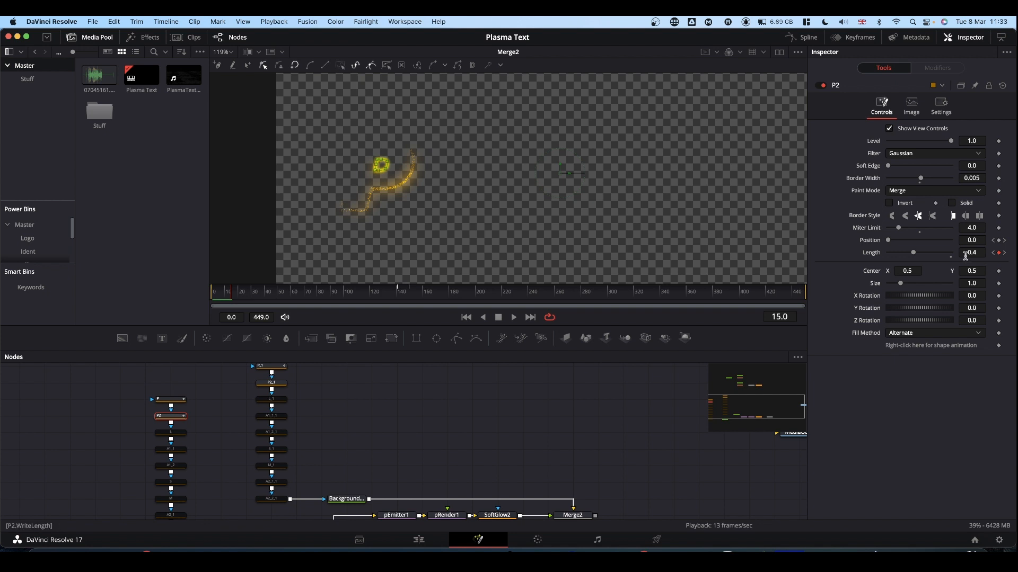
Delete P2's Length keyframe on frame 141 and go to its Length keyframe on frame 150
click(397, 295)
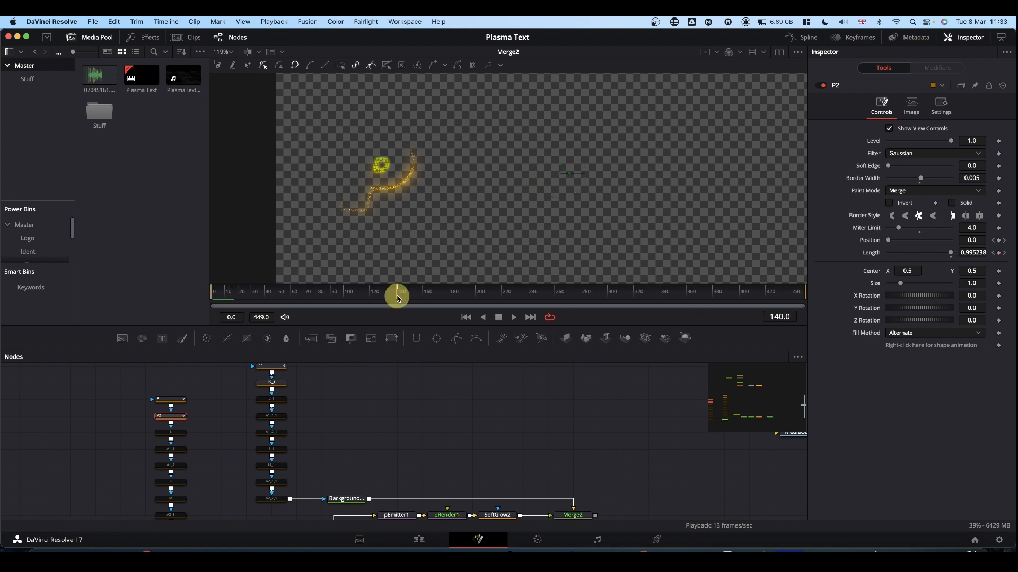
drag(397, 296, 398, 296)
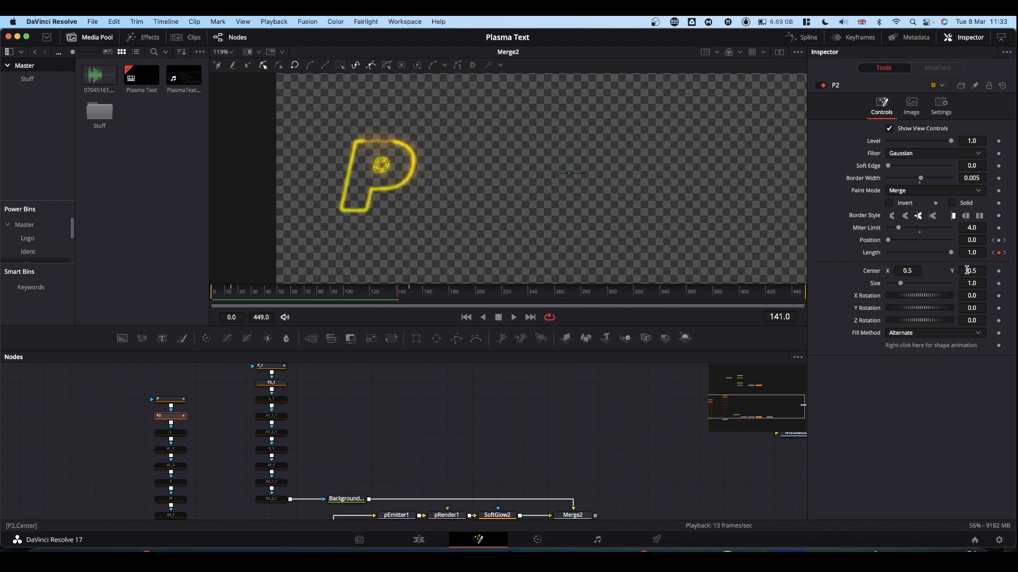
click(999, 253)
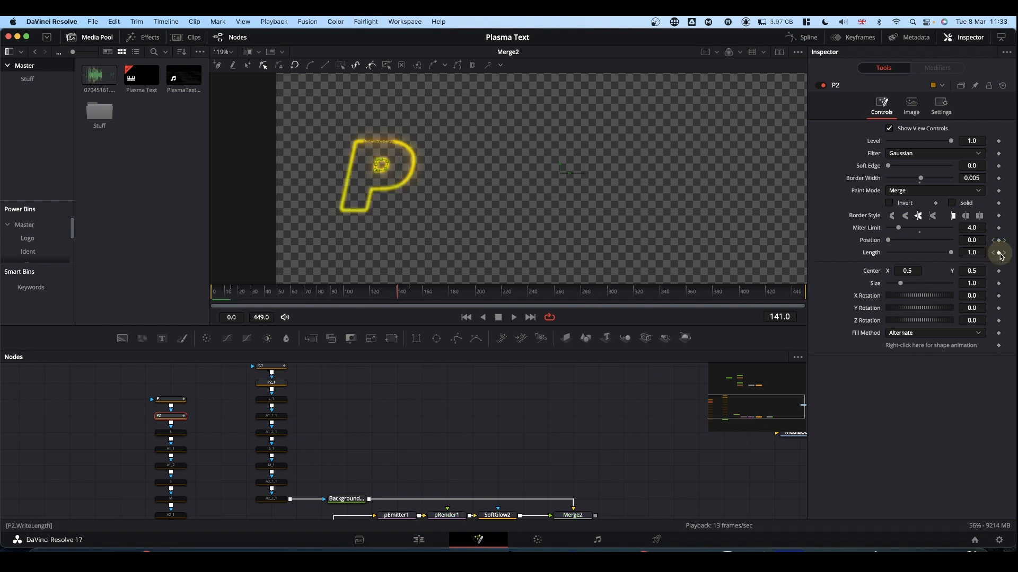
click(993, 253)
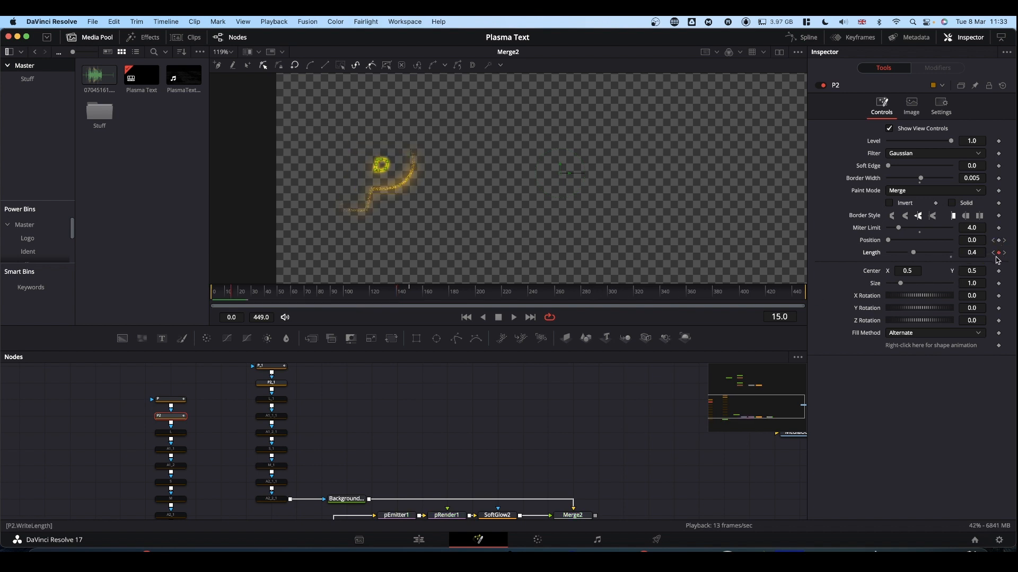
click(1006, 253)
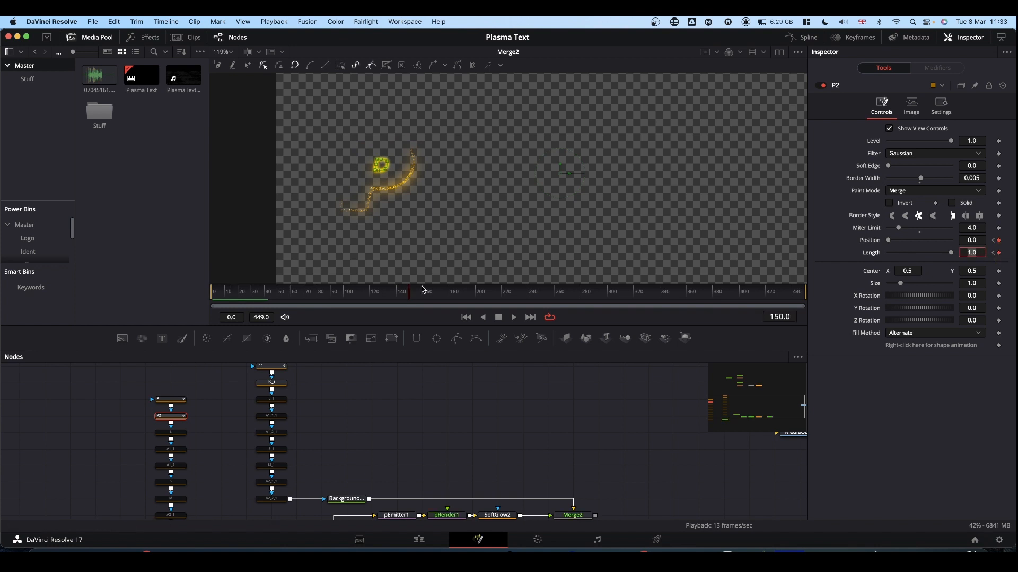
Set P2's Length keyframes to 0.4 on frame 140 and 0.0 on frame 150, and play the animation from the start
drag(394, 299, 397, 300)
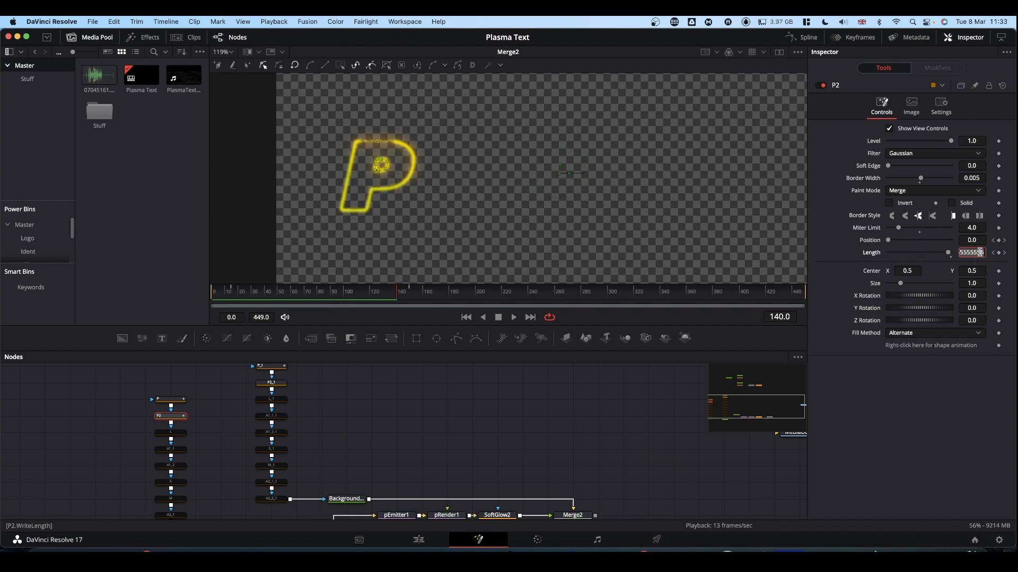
text(.4)
key(Return)
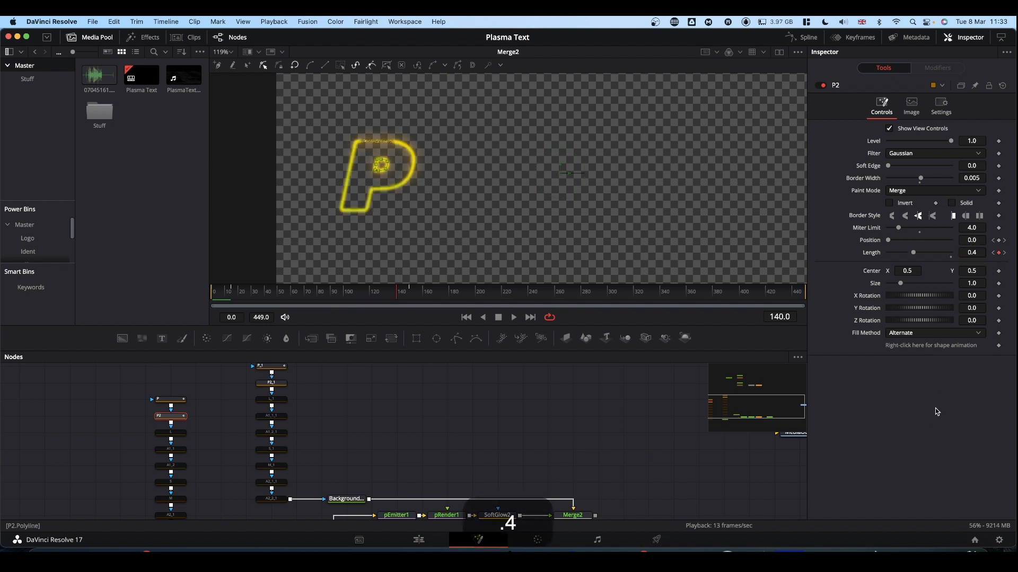
click(408, 298)
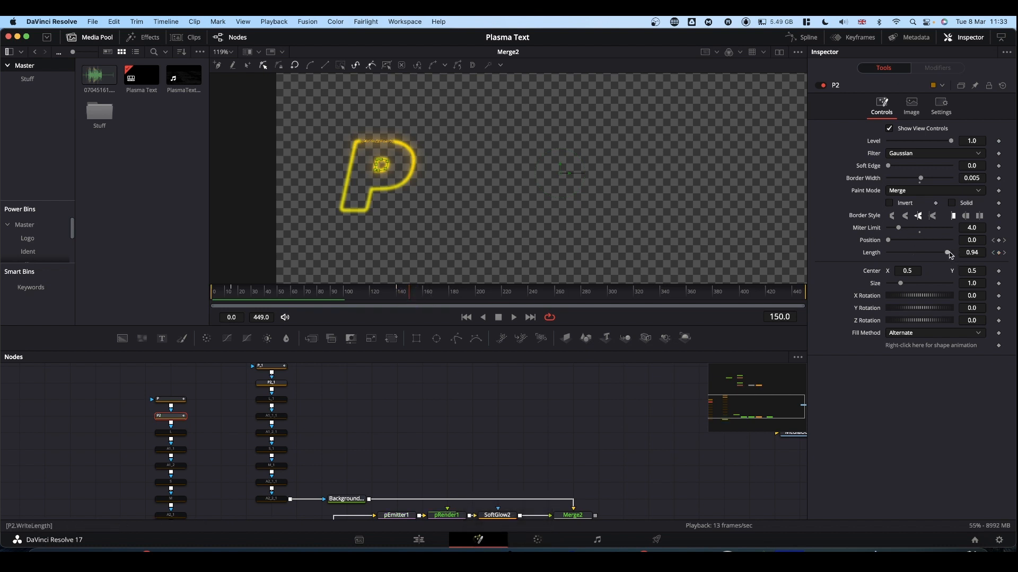
drag(947, 253, 762, 255)
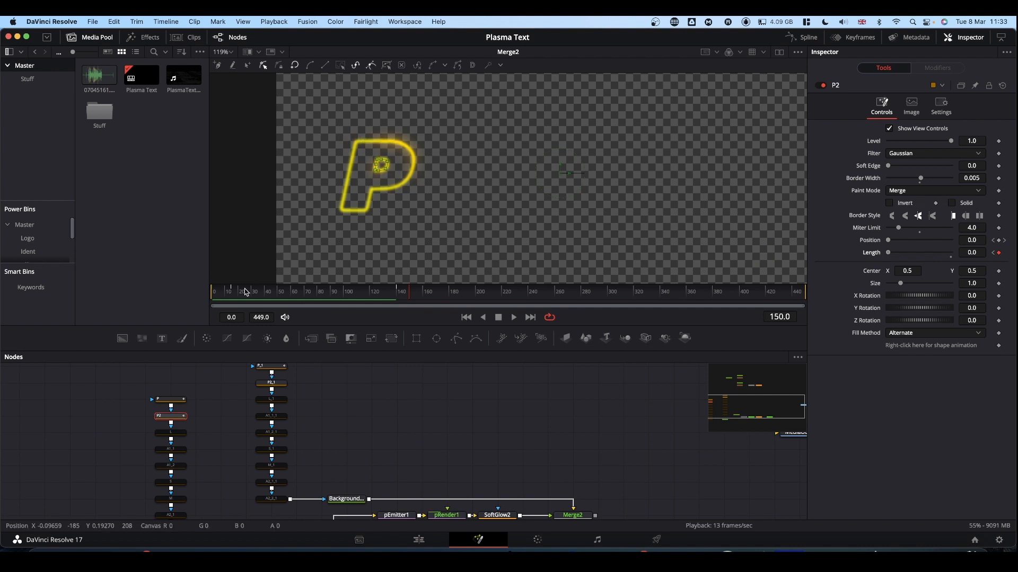
click(154, 296)
key(space)
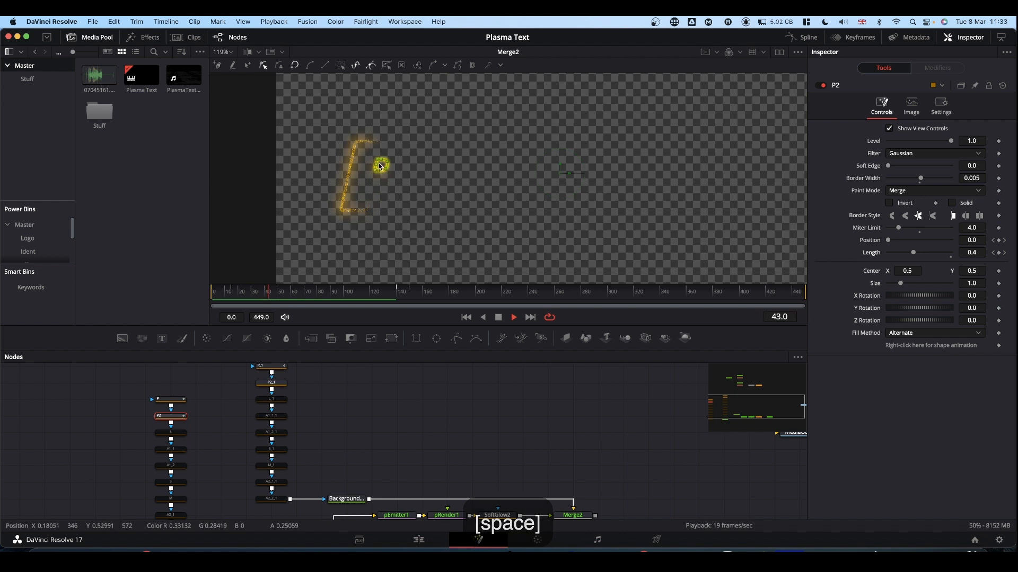
key(space)
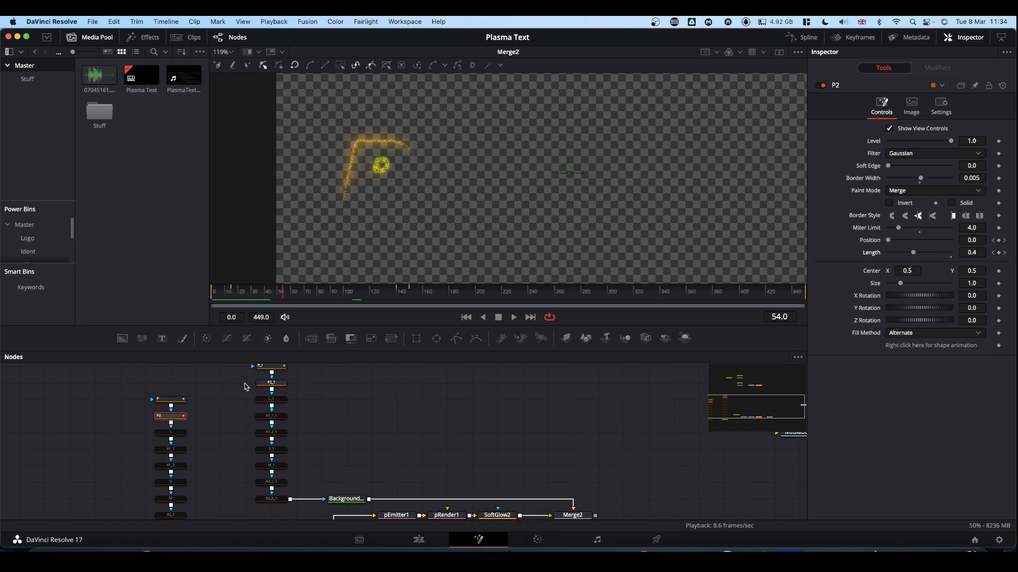
Keyframe the P2_1 outline mask's Length at 0.0 on frames 0 and 75, and at 1.0 on frame 150
click(270, 383)
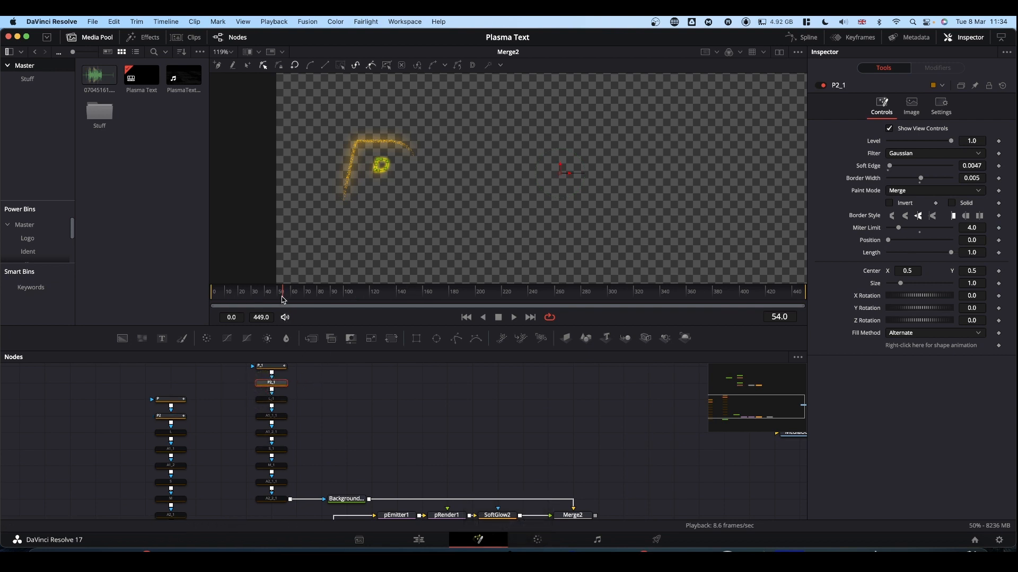
drag(283, 295, 172, 299)
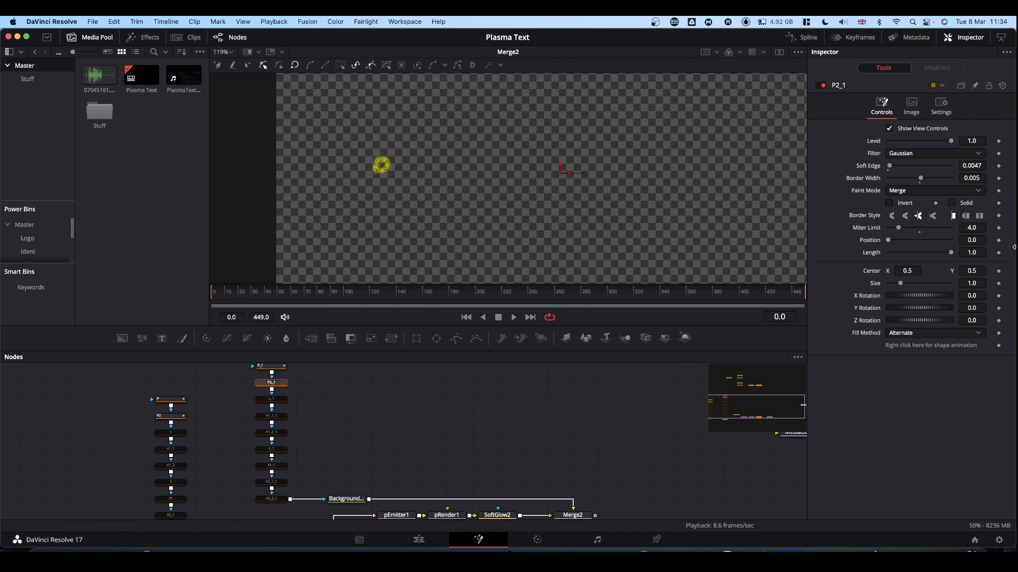
click(999, 254)
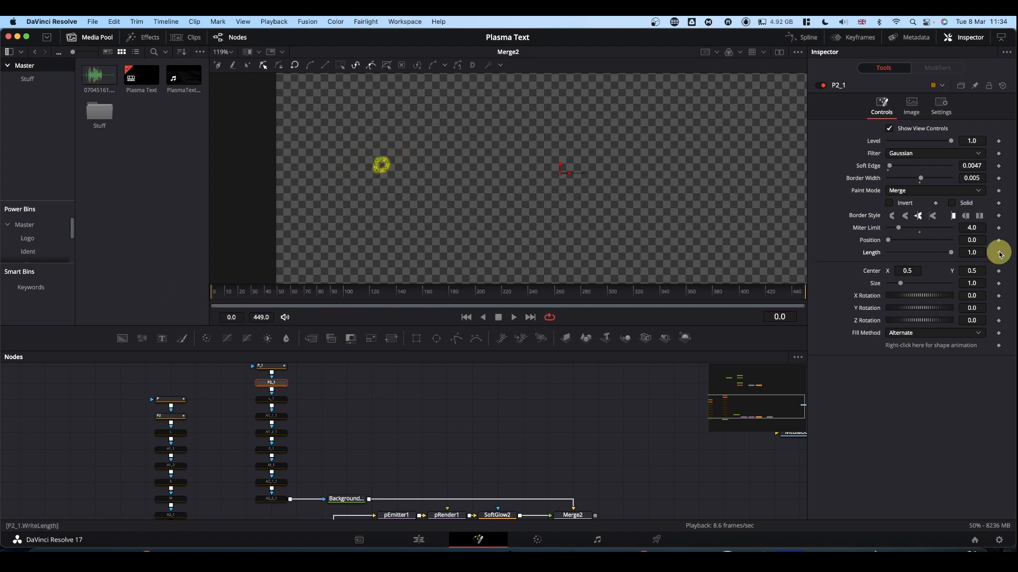
drag(952, 252, 838, 255)
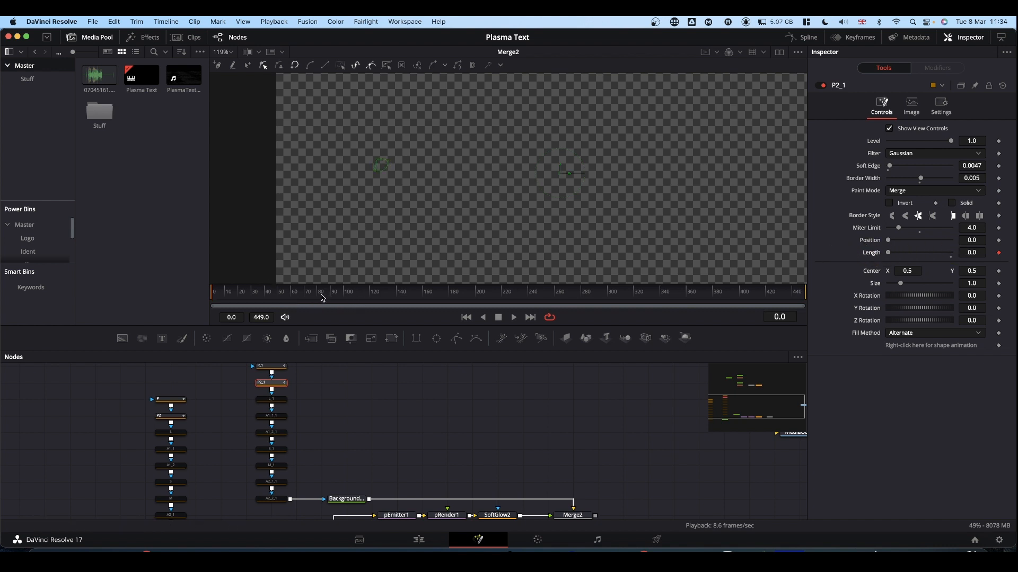
drag(313, 297, 311, 298)
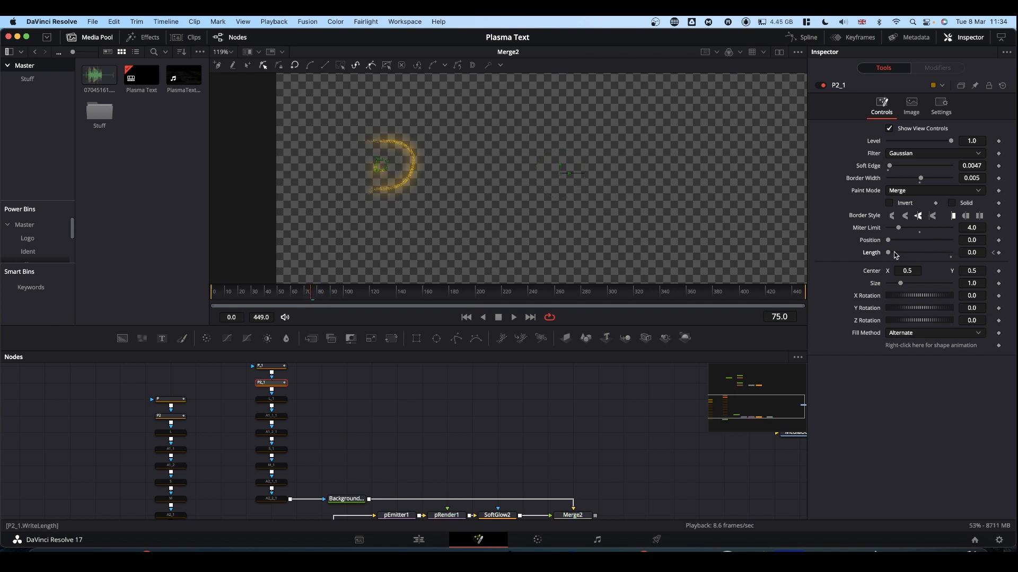
click(999, 253)
click(409, 297)
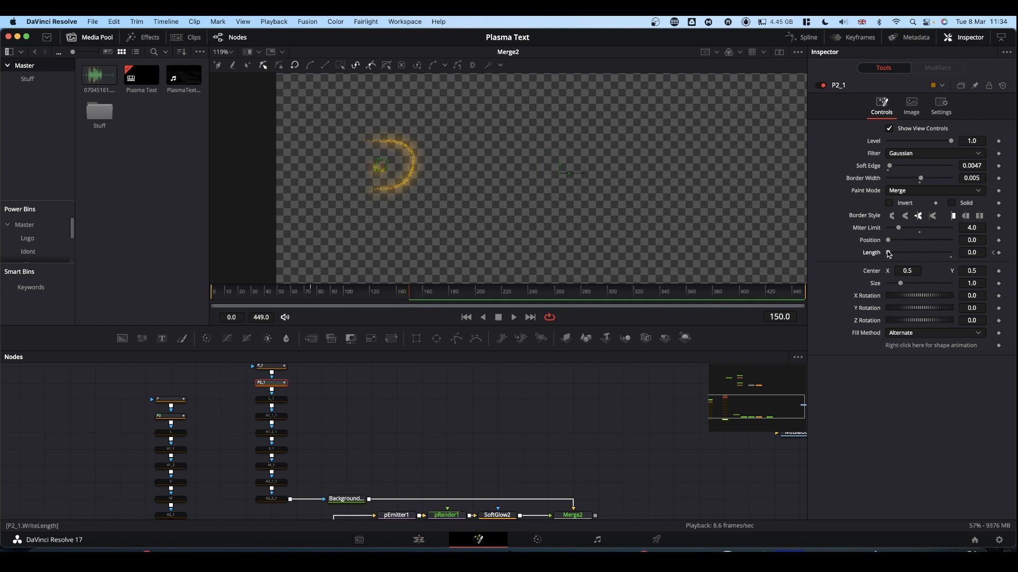
drag(888, 254, 1006, 250)
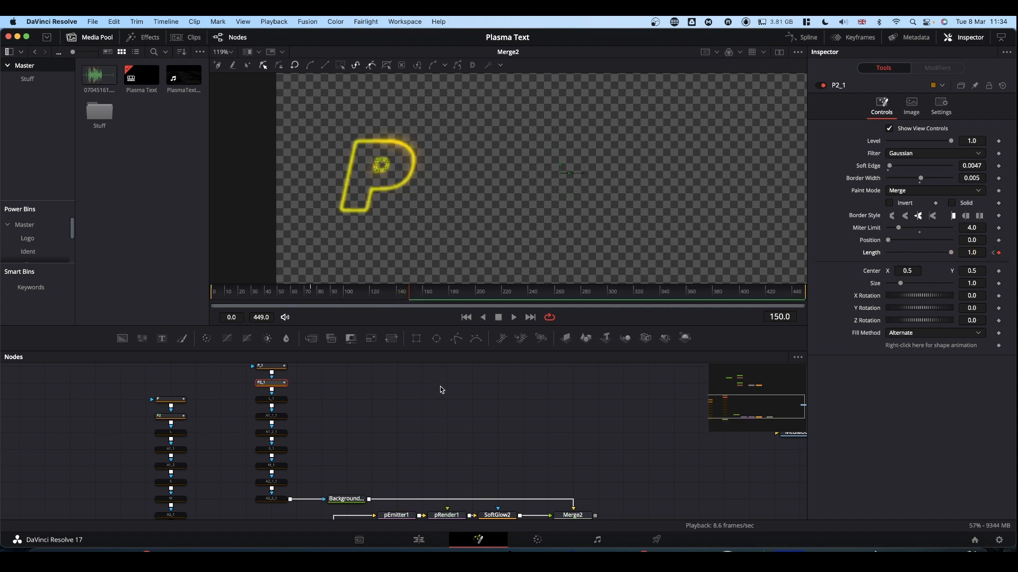
Play back the complete P animation from the start past frame 150, and clear the node selection
click(252, 295)
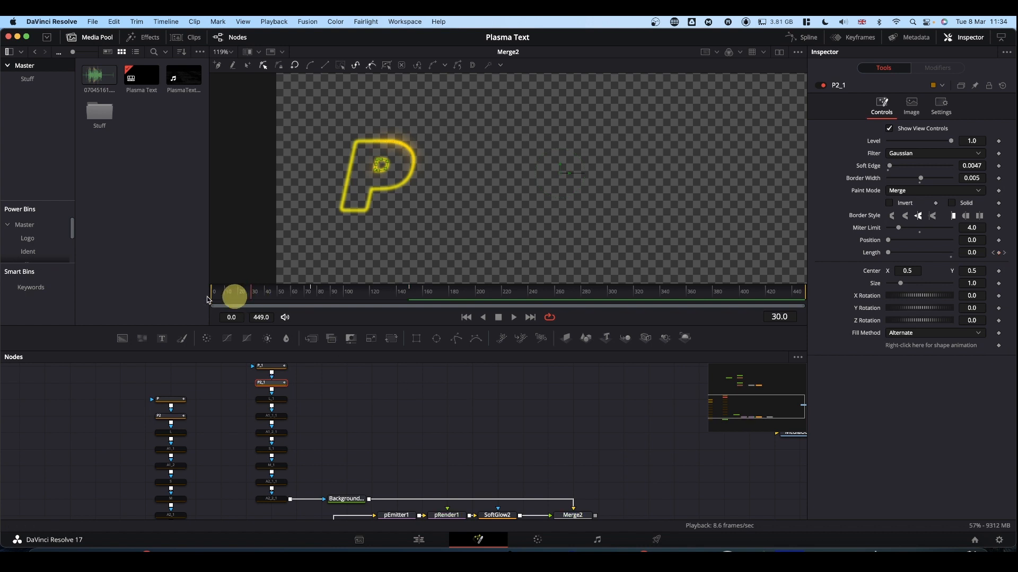
key(space)
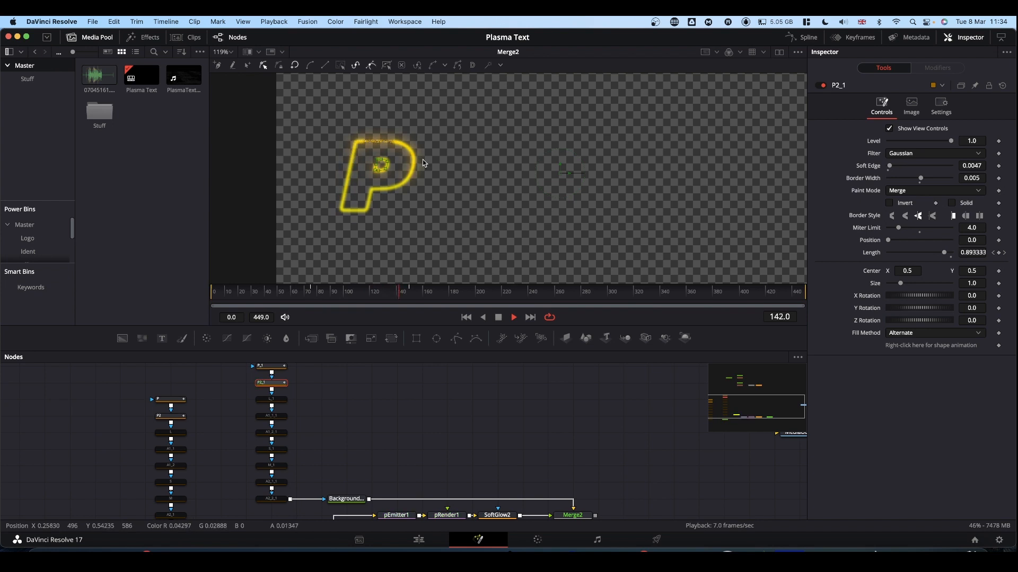
key(space)
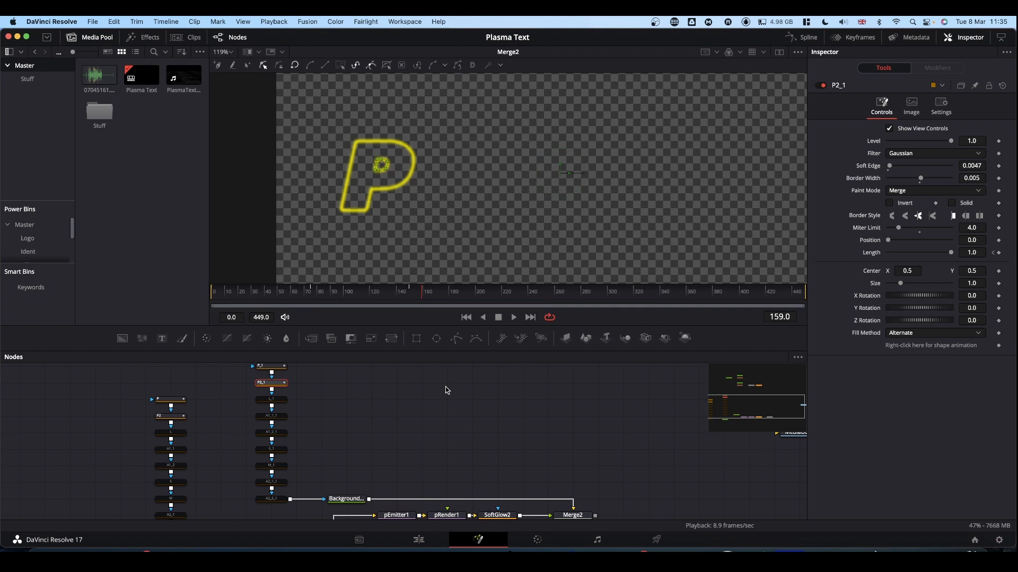
click(394, 416)
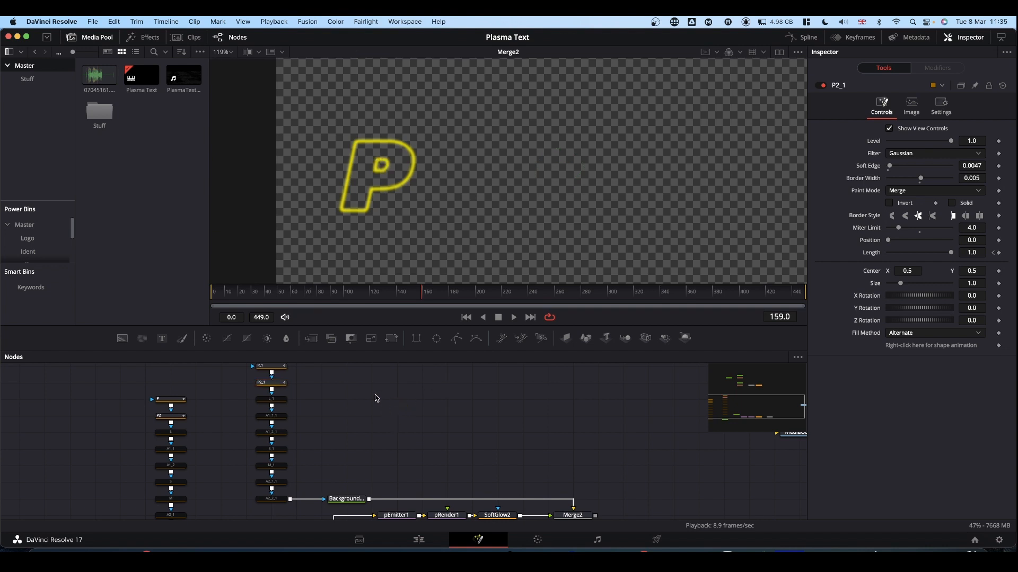
Enable the bypassed L particle mask and its matching L_1 outline mask
click(170, 434)
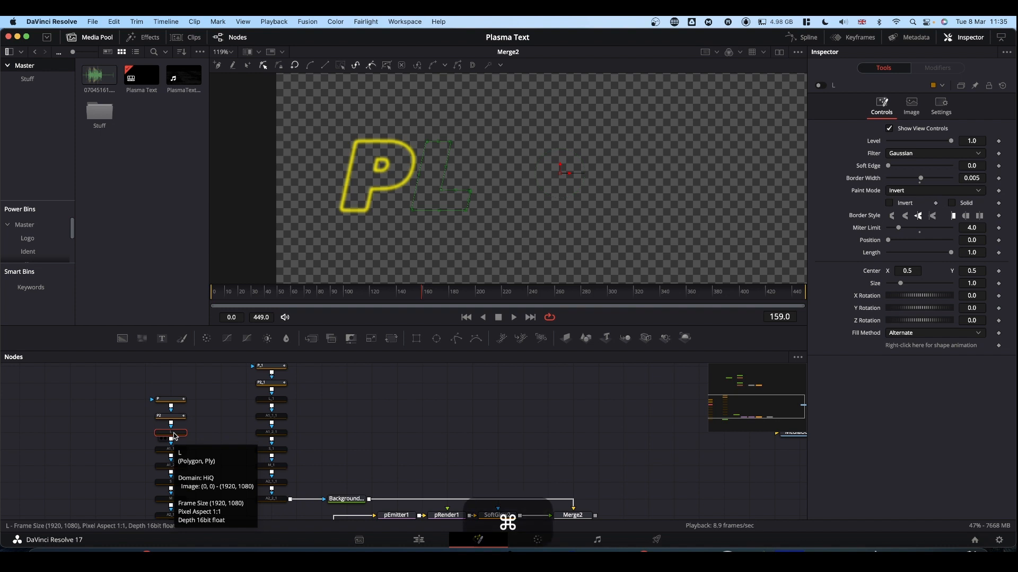
key(super+p)
click(274, 399)
key(super+p)
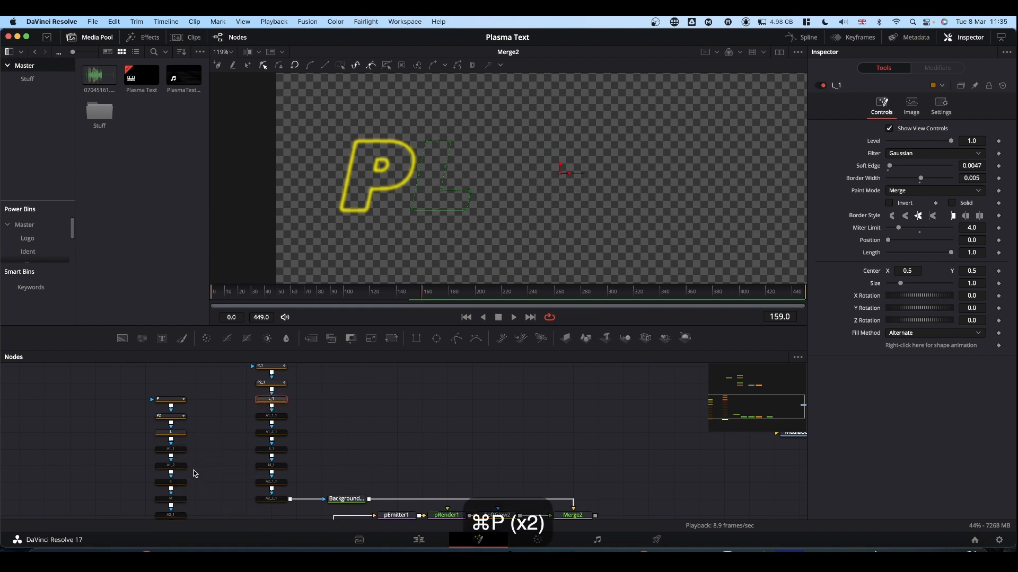
Keyframe the L mask's Length at 0.0 and its Position at 0.1 on frame 10
click(175, 436)
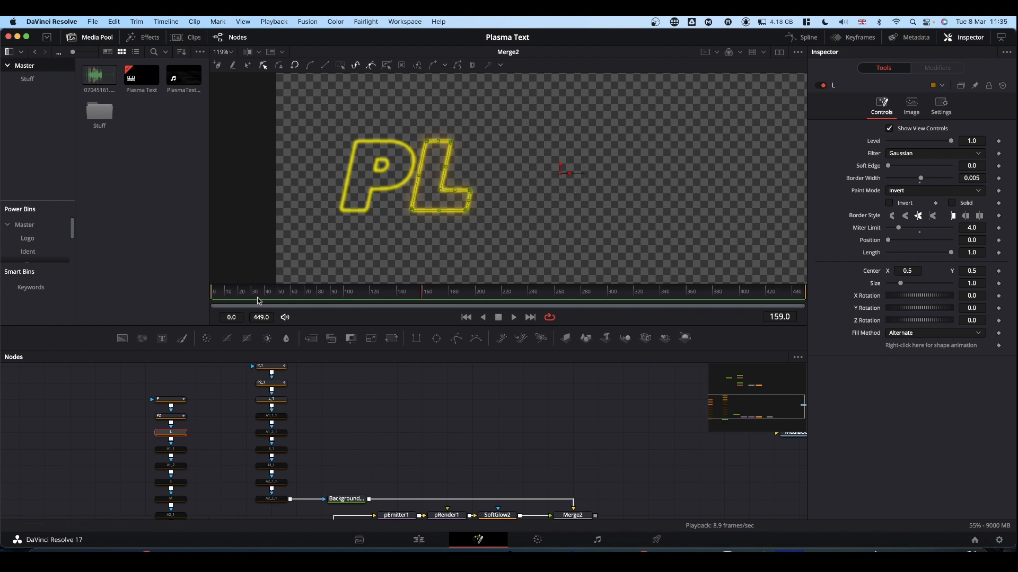
drag(255, 296, 226, 303)
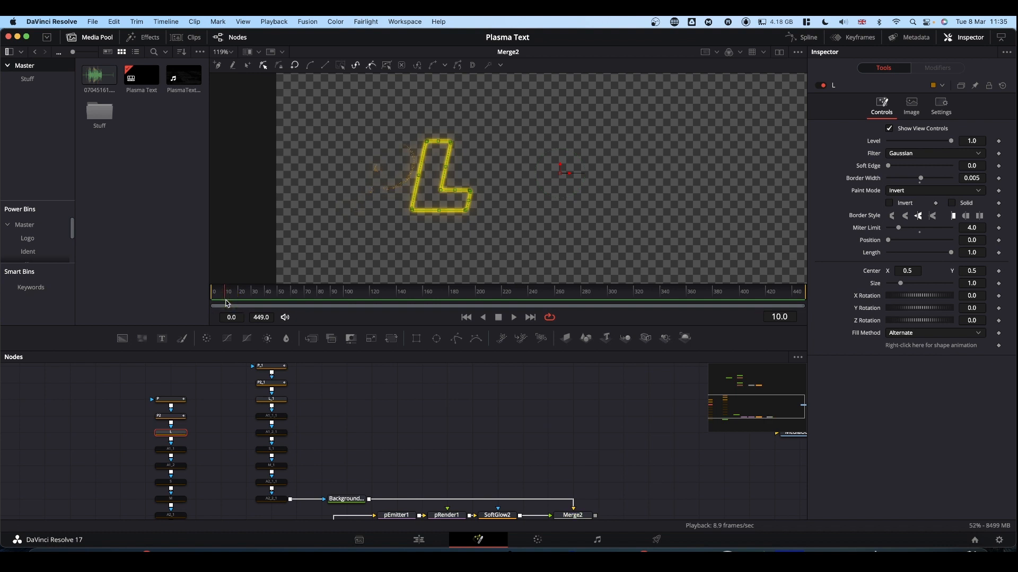
click(176, 435)
drag(952, 252, 819, 254)
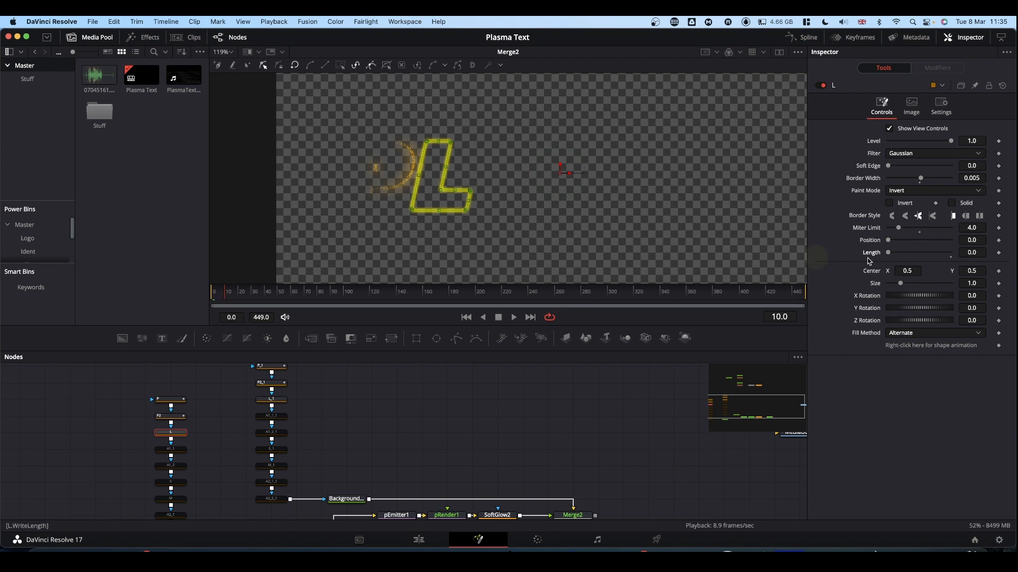
click(999, 253)
click(975, 240)
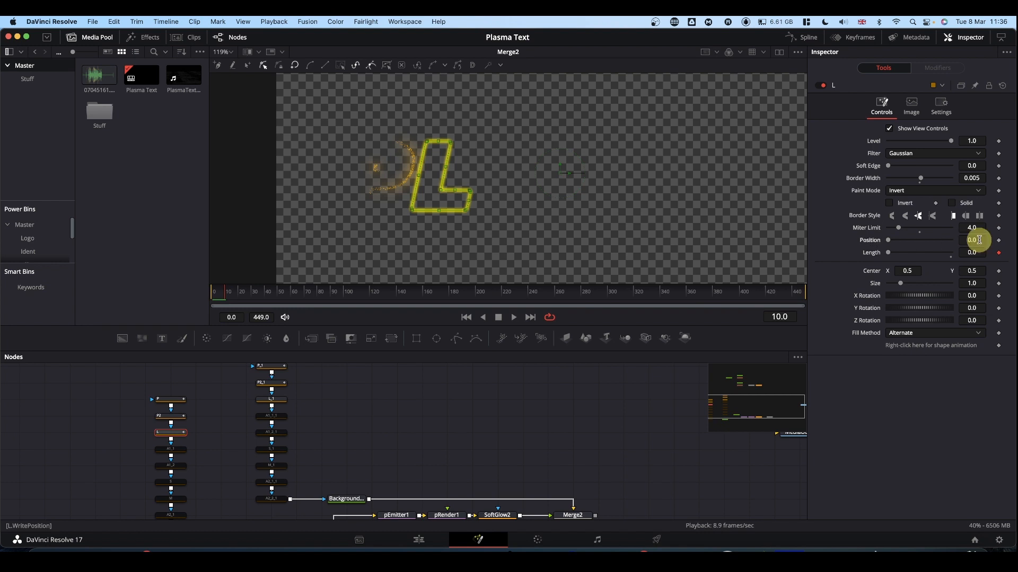
key(BackSpace)
text(1)
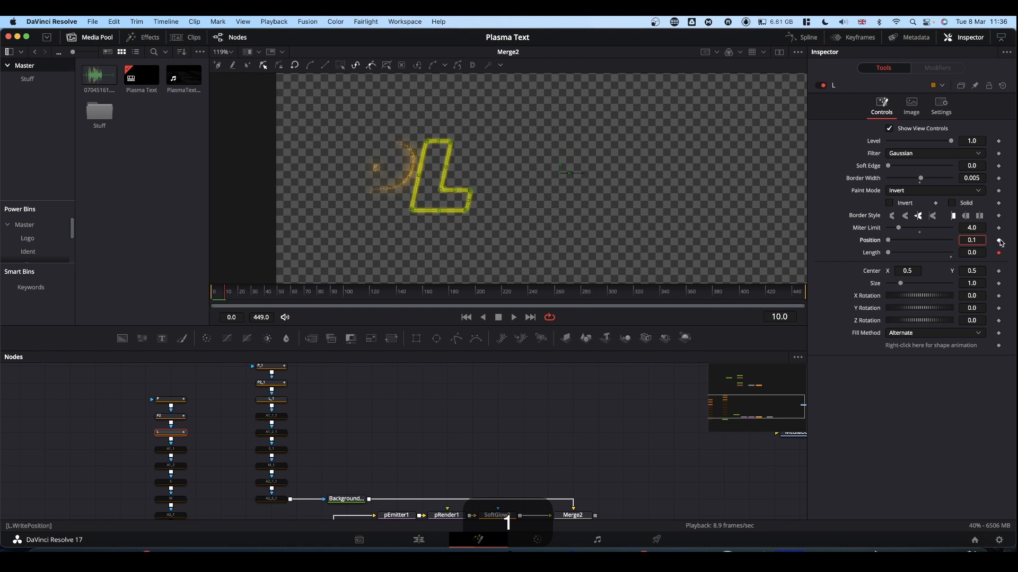
click(999, 241)
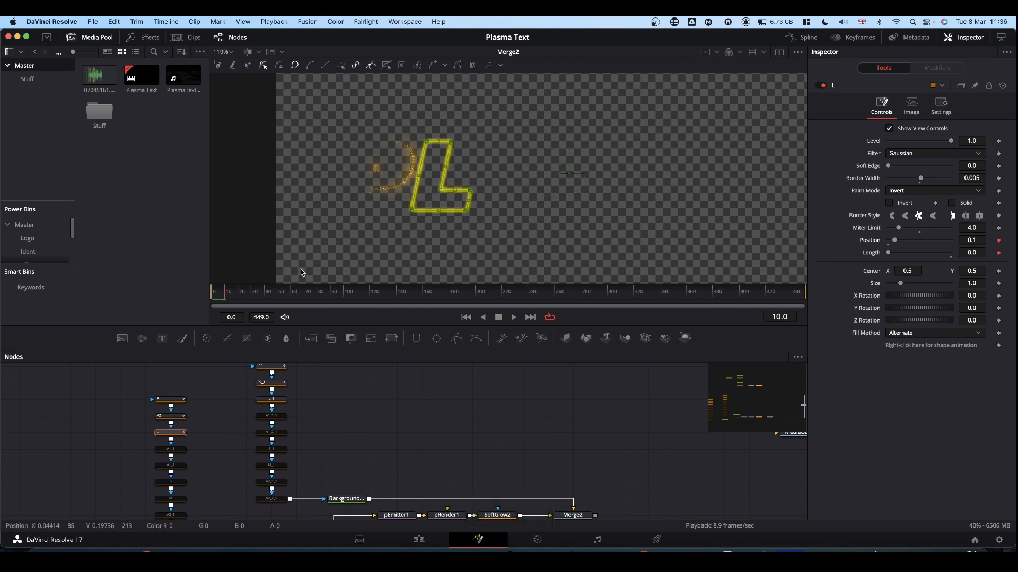
Keyframe the L mask's Length at 0.4 on frame 25
click(244, 296)
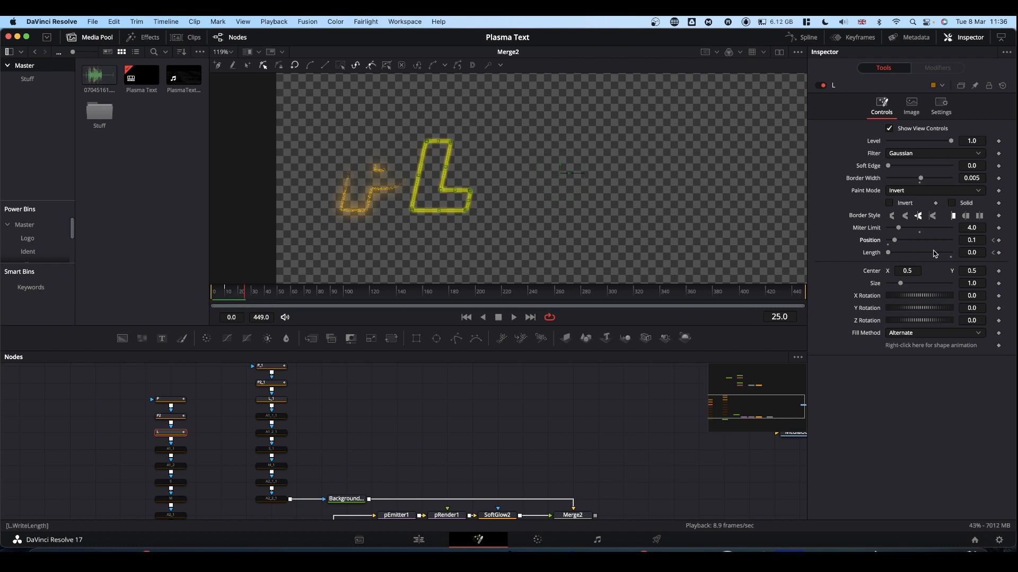
drag(889, 256, 914, 256)
click(980, 252)
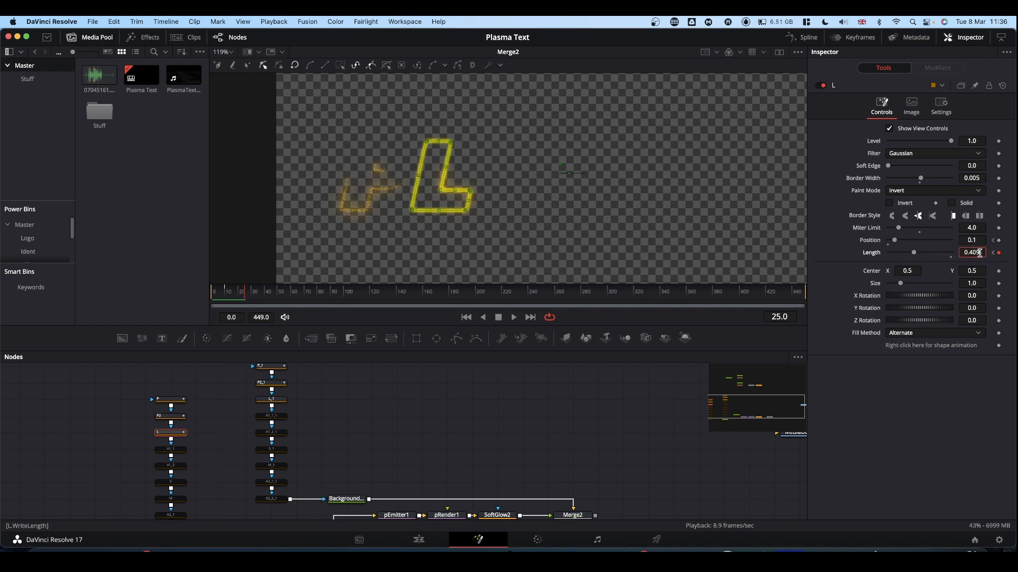
key(BackSpace)
key(BackSpace)
Add a Length keyframe to the L mask on frame 160, and keyframe its Position there at 2.1
drag(246, 296, 424, 311)
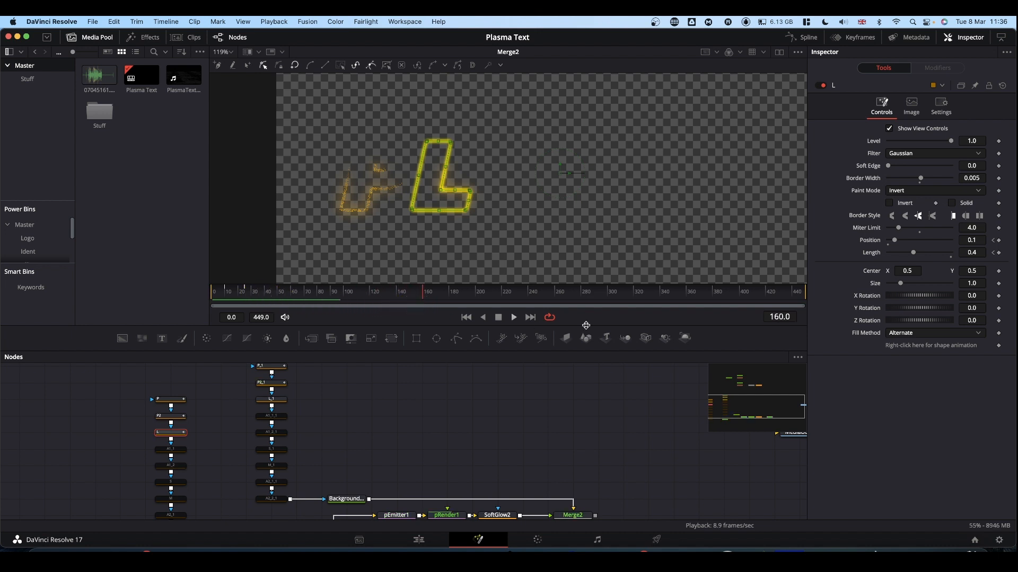
click(999, 253)
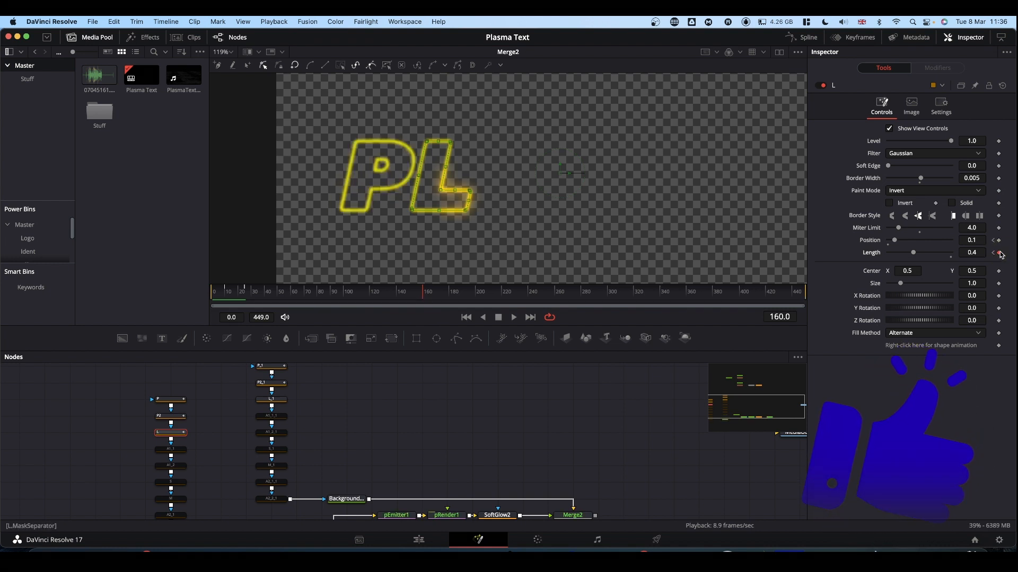
click(999, 241)
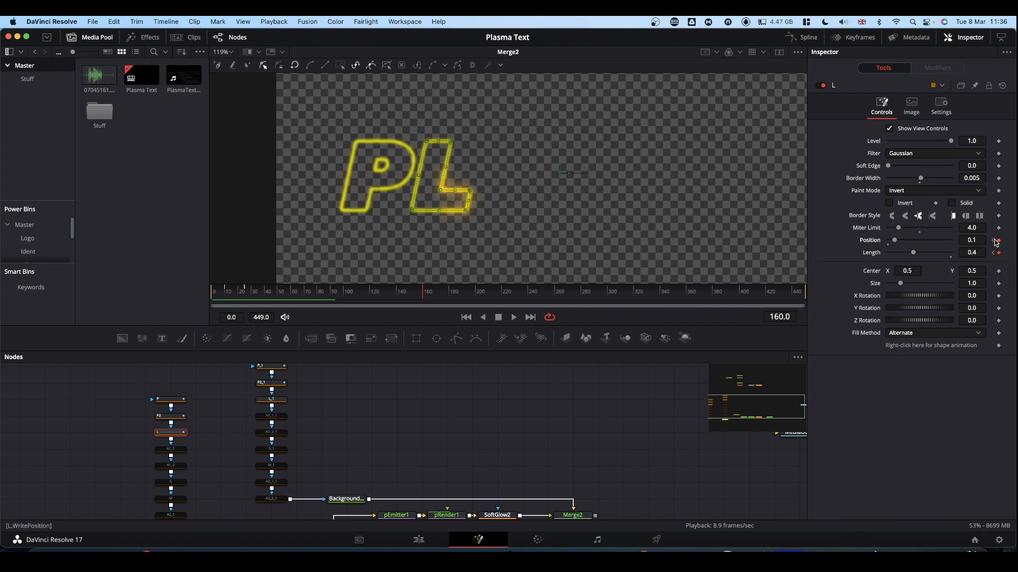
click(970, 240)
key(BackSpace)
text(2)
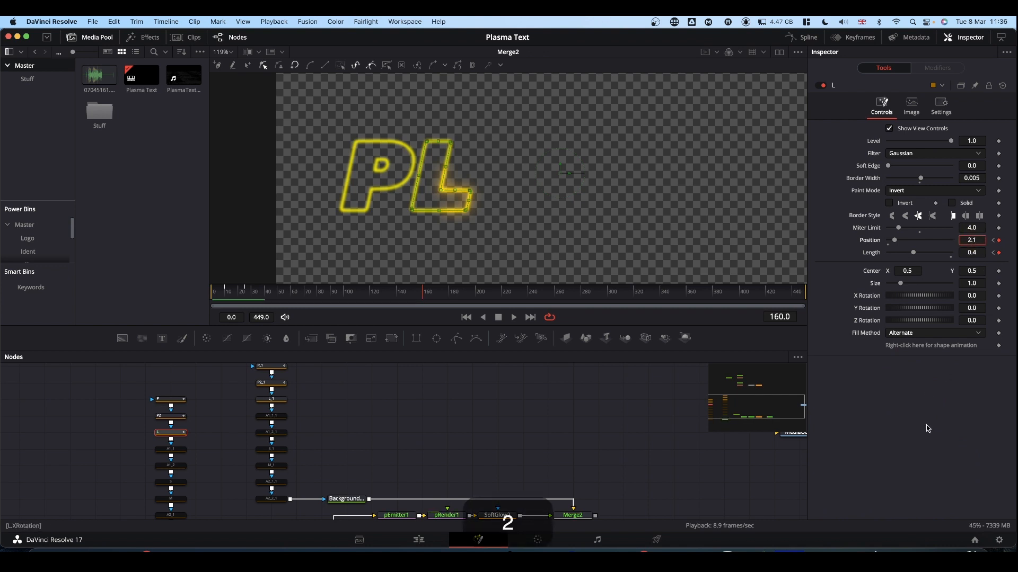
click(927, 428)
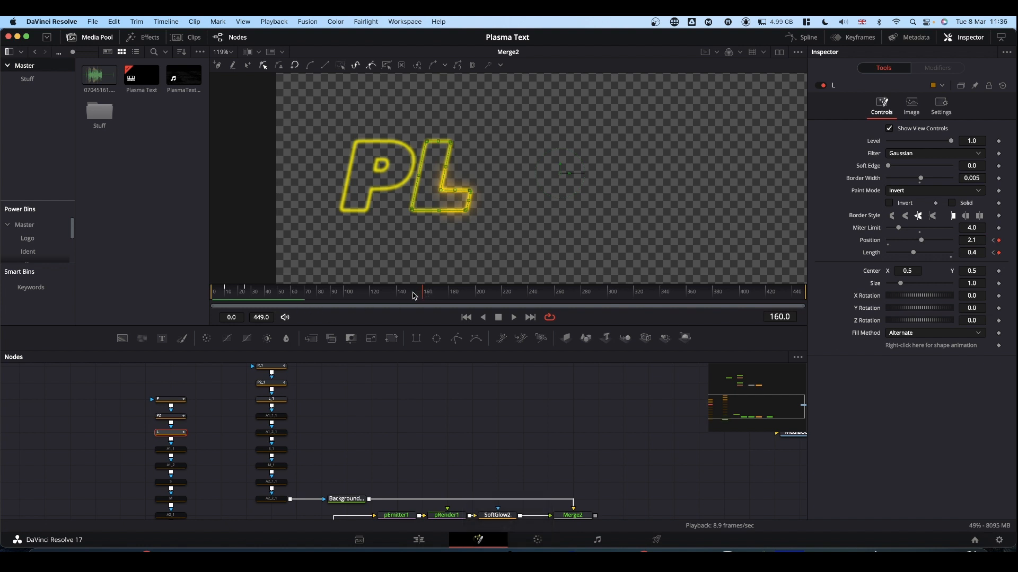
Add a Length keyframe of 0.4 to the L mask on frame 150
drag(415, 297, 413, 297)
click(786, 317)
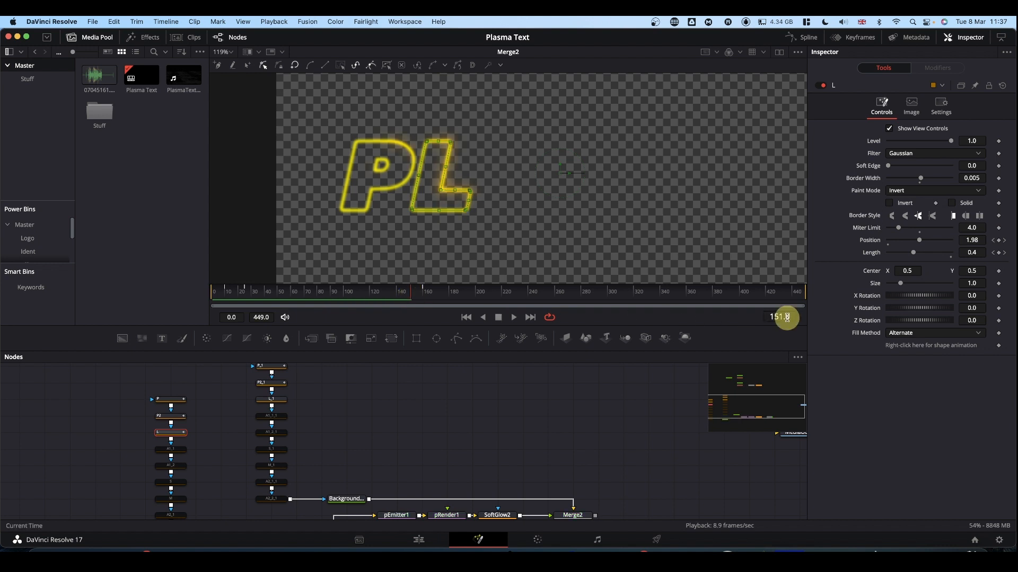
drag(787, 317, 786, 317)
click(998, 253)
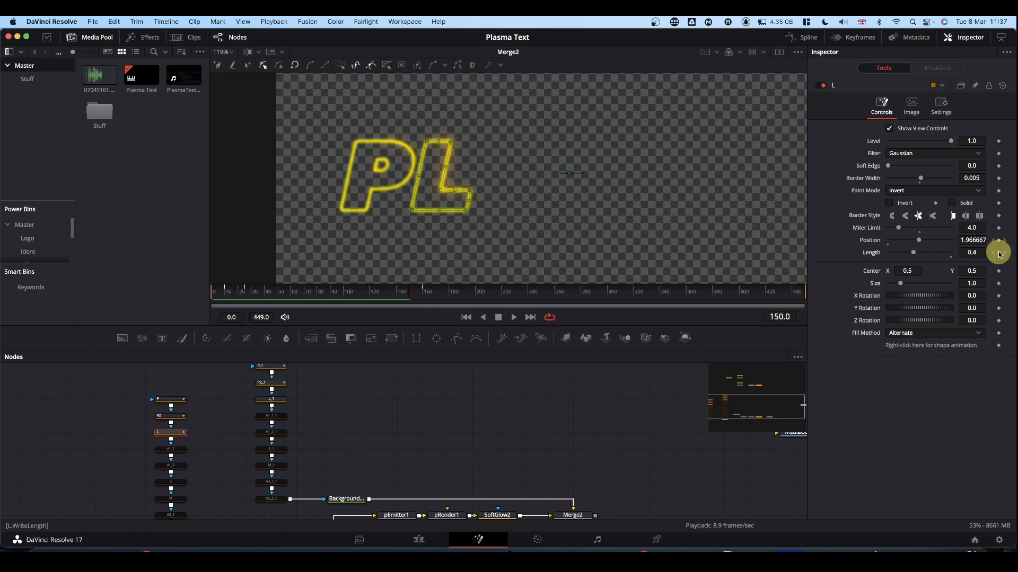
Keyframe the L mask's Length at 0.0 on frame 160
click(423, 294)
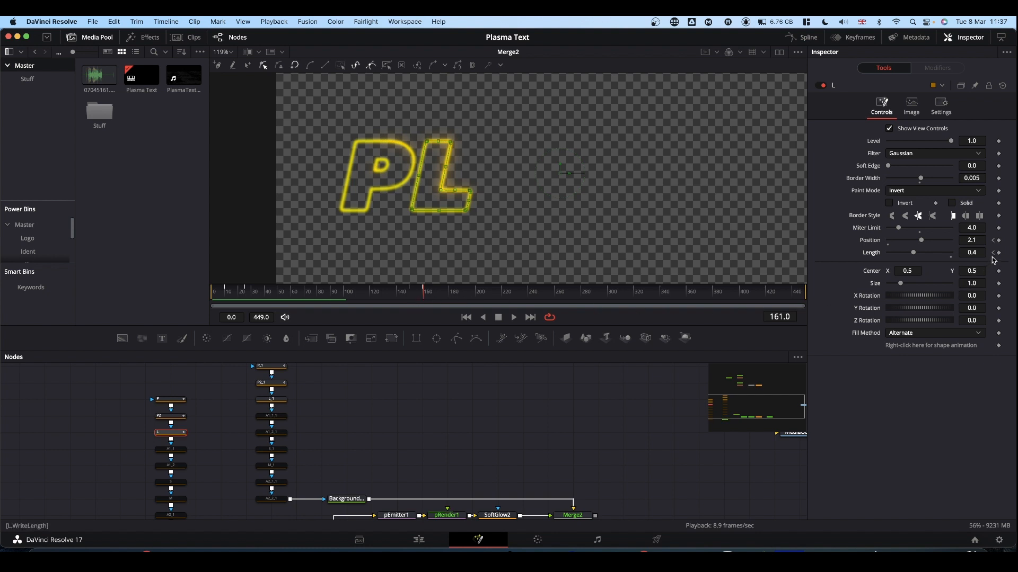
click(993, 253)
drag(913, 252, 829, 257)
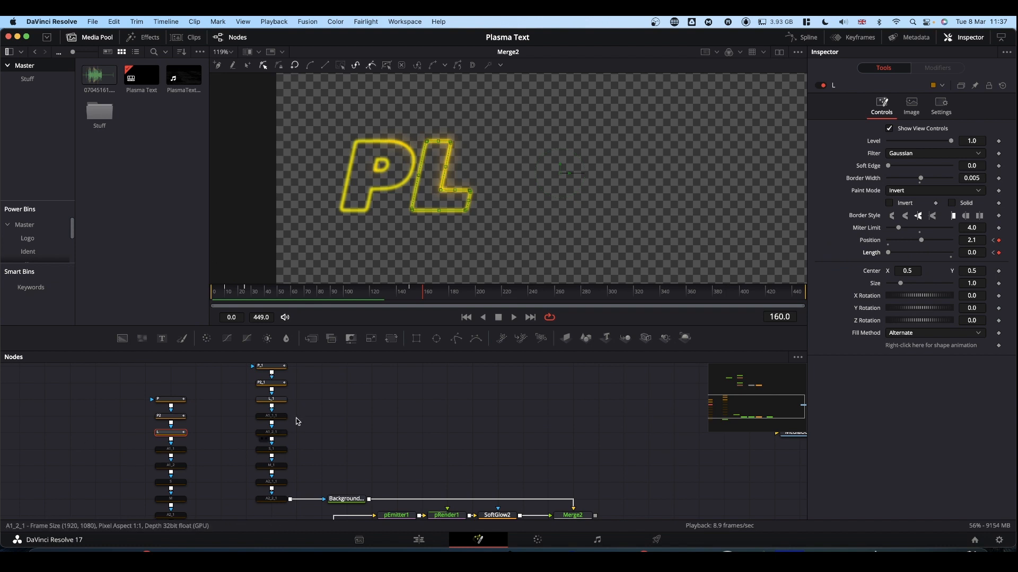
On the L_1 outline mask, keyframe Length at 0.0 on frame 10 and set Position to 0.1
click(273, 400)
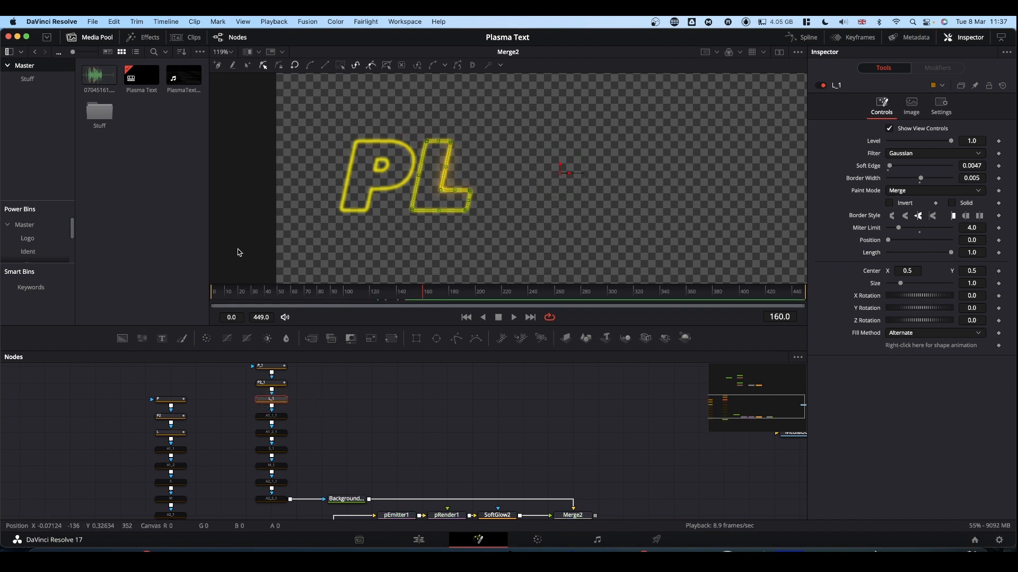
click(227, 300)
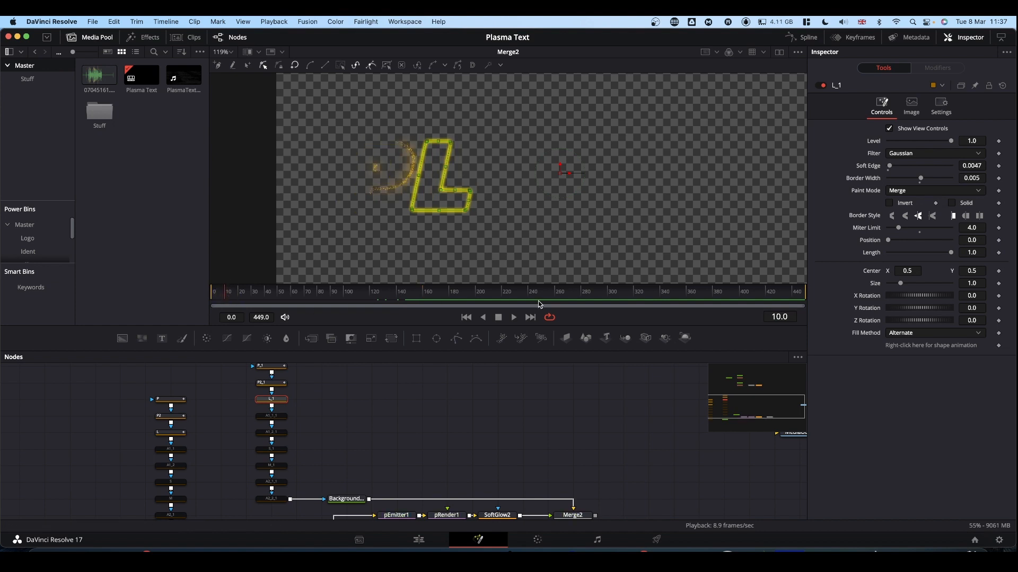
click(999, 253)
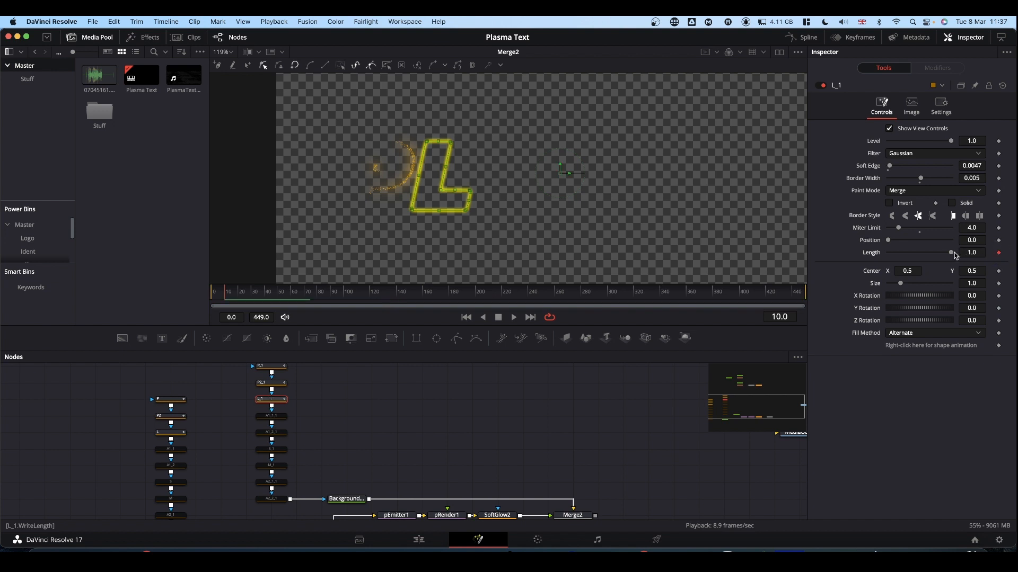
drag(952, 252, 844, 255)
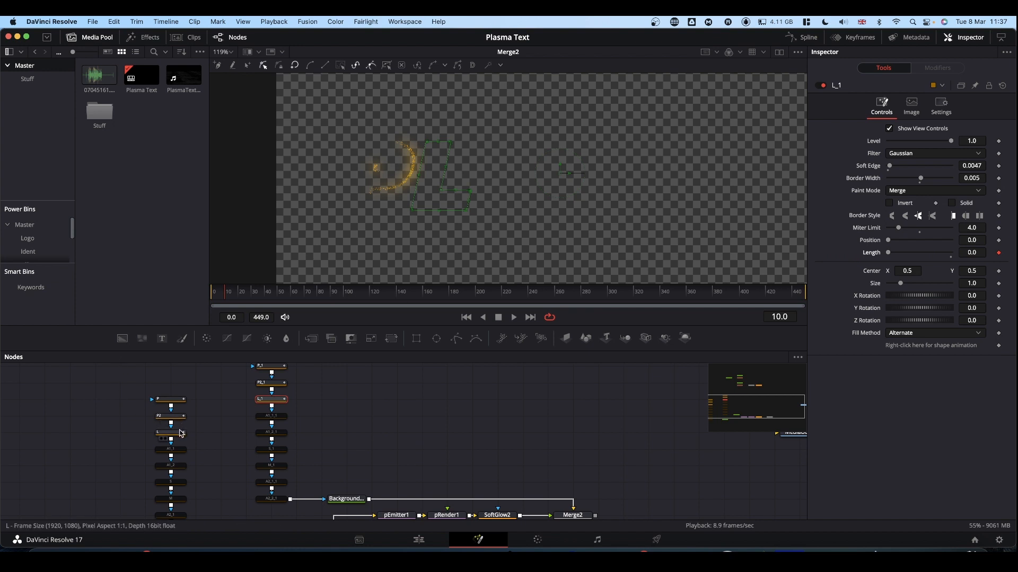
click(979, 240)
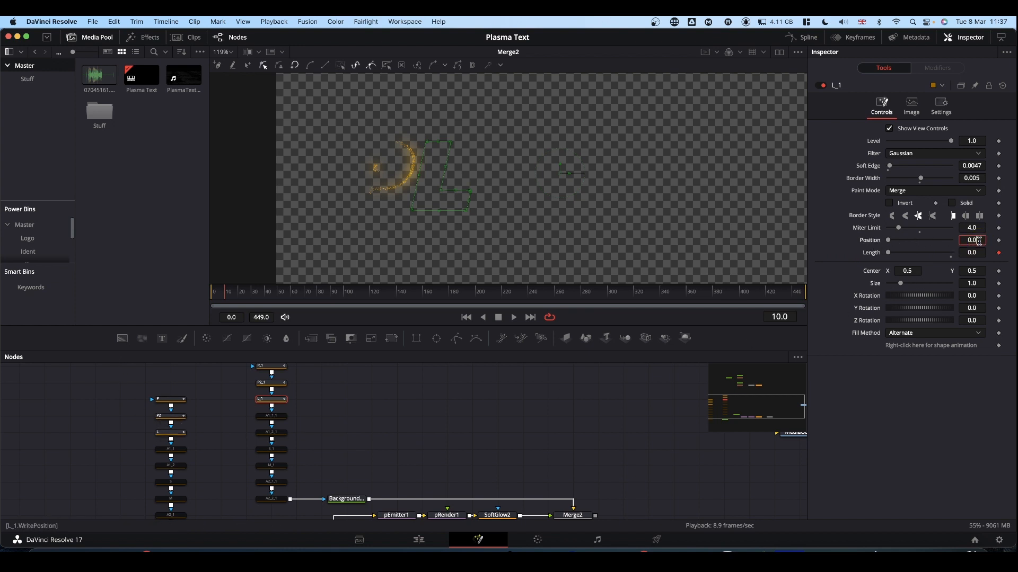
key(BackSpace)
text(1)
click(956, 422)
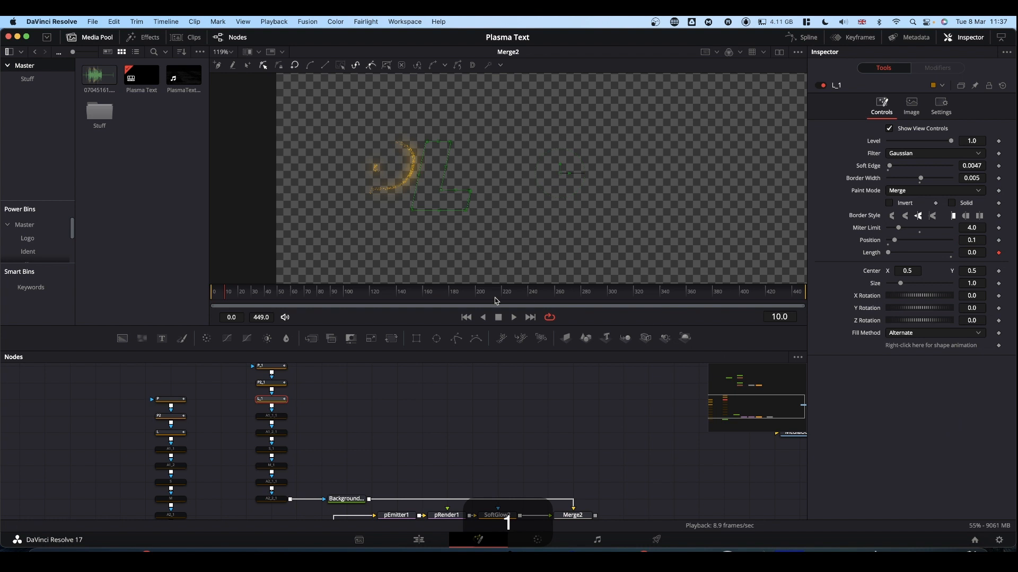
Hold L_1's Length at 0.0 with a keyframe on frame 85, and set it to 1.0 on frame 160
click(424, 296)
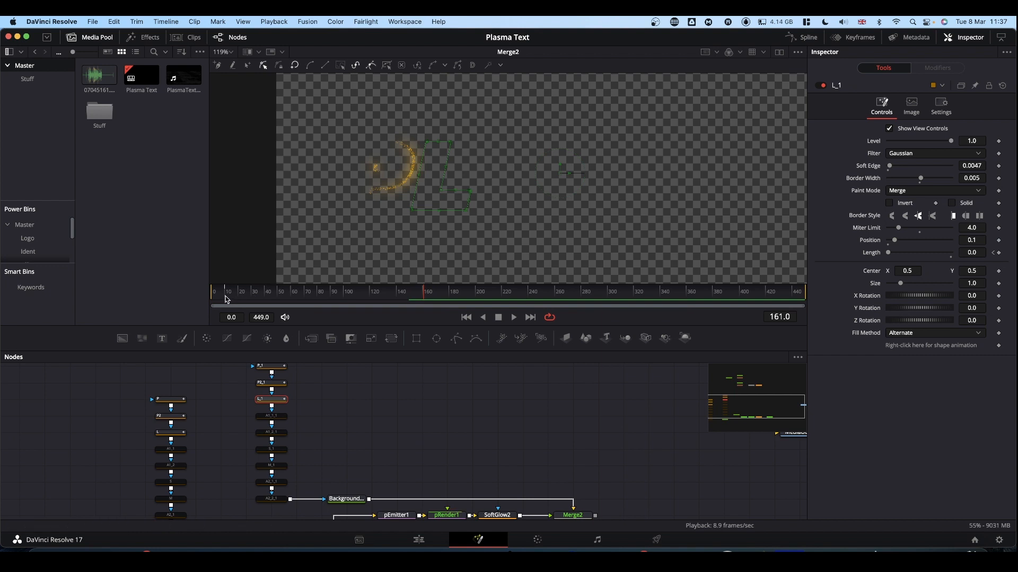
click(327, 297)
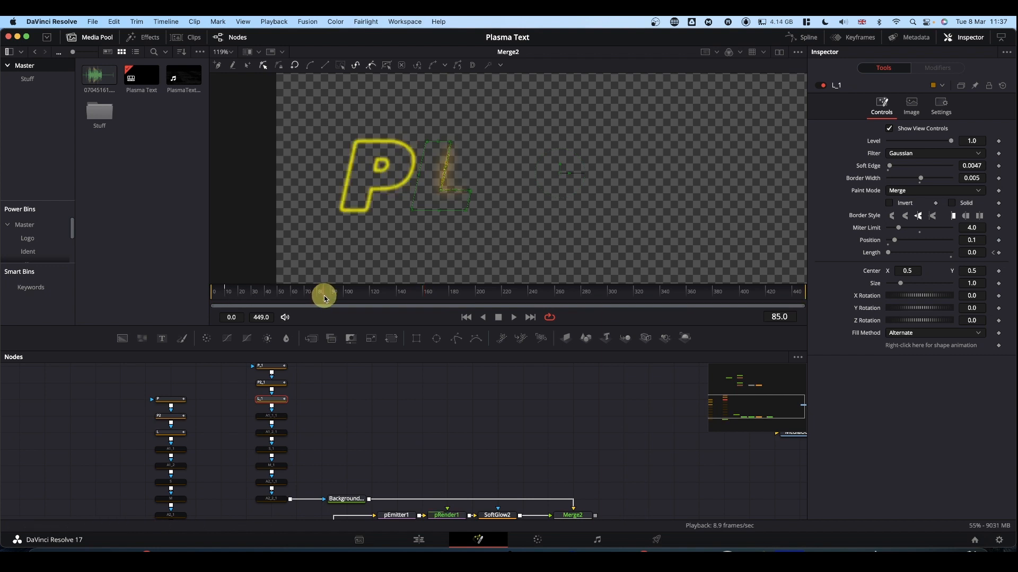
click(1000, 253)
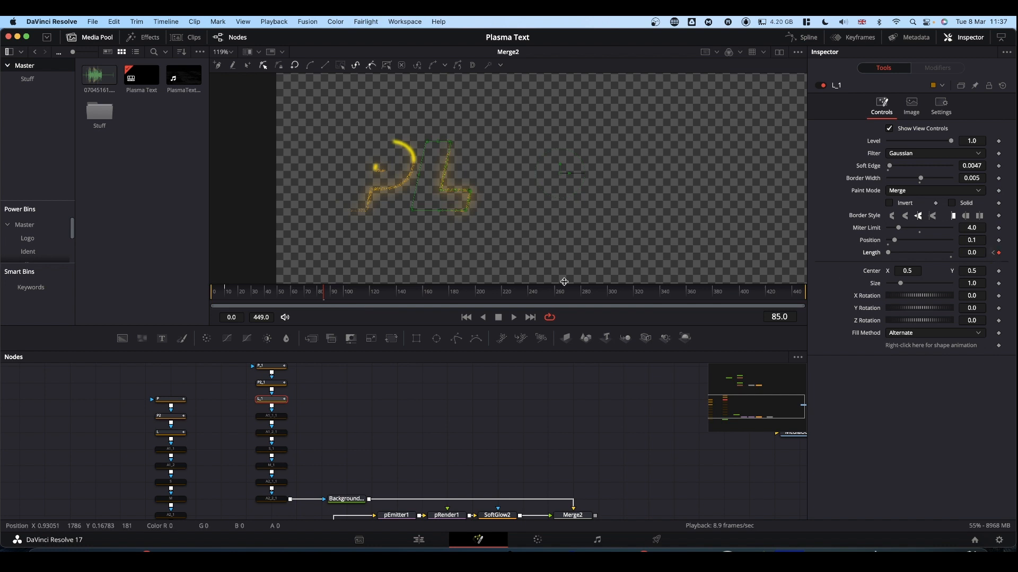
click(423, 298)
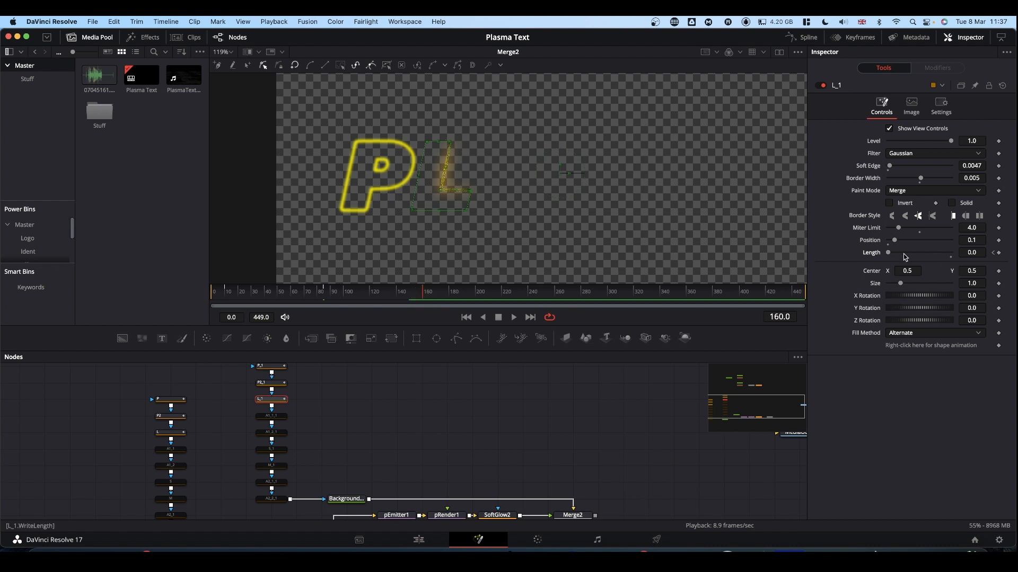
drag(890, 255, 991, 253)
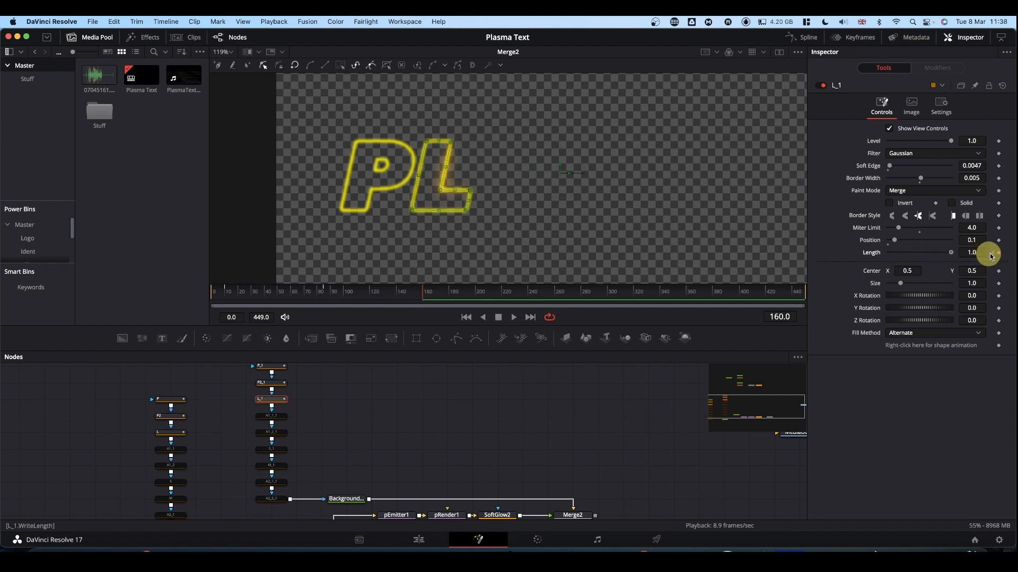
Play the animation from the start to check how the P and L draw on
click(431, 394)
key(space)
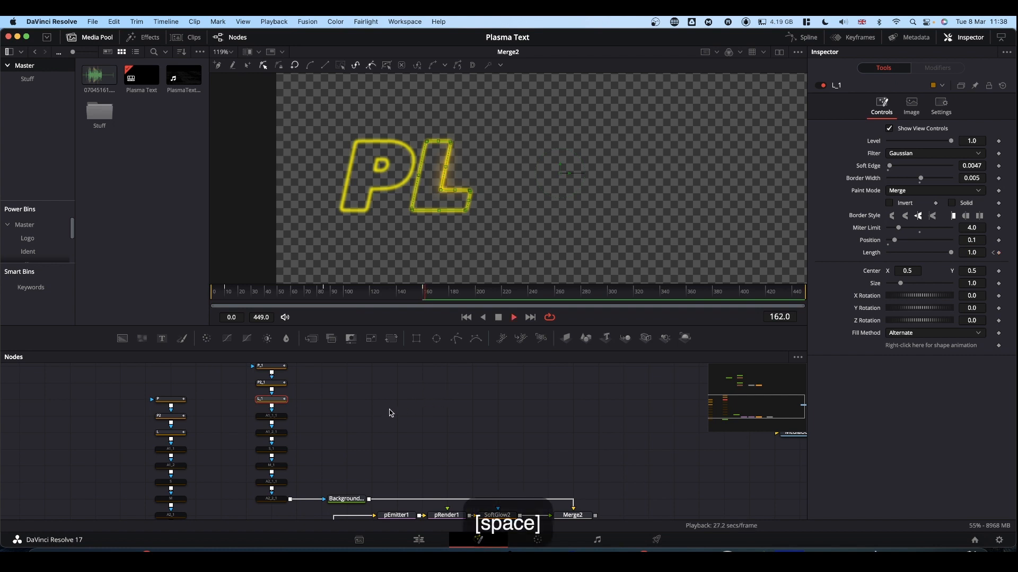
drag(275, 296, 141, 293)
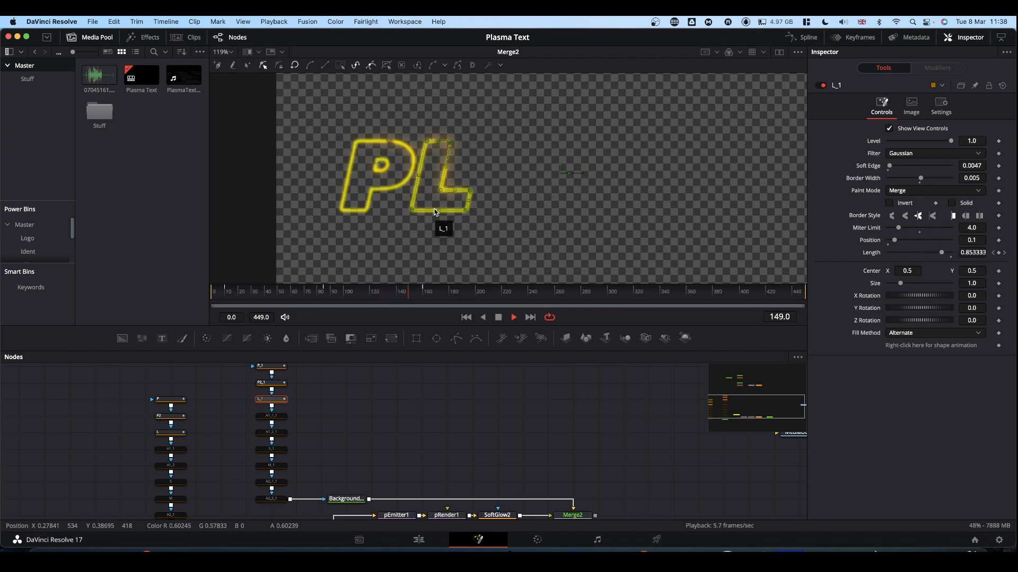
key(space)
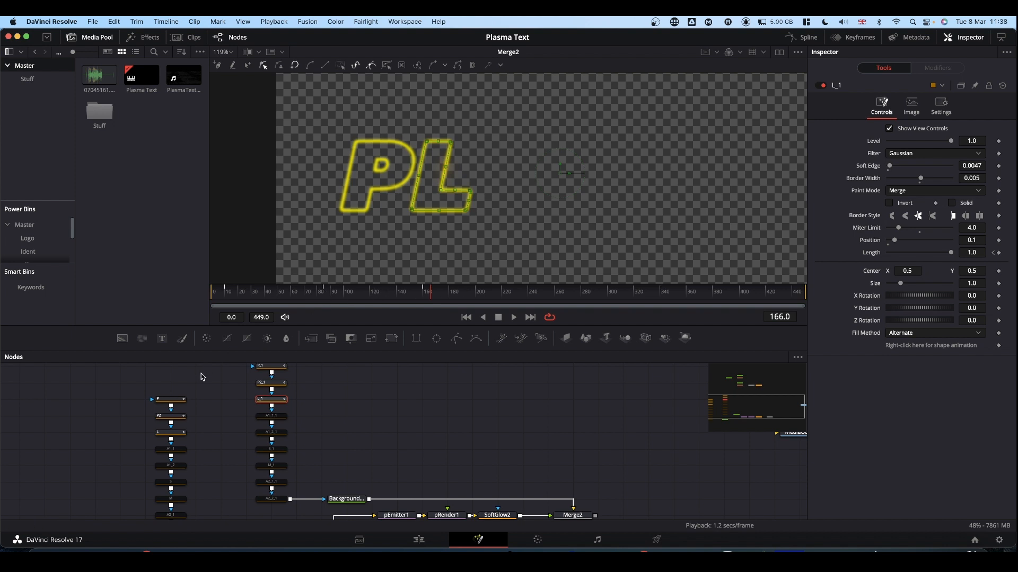
Enable the first A's particle mask A1_1 and select its matching outline mask
click(176, 450)
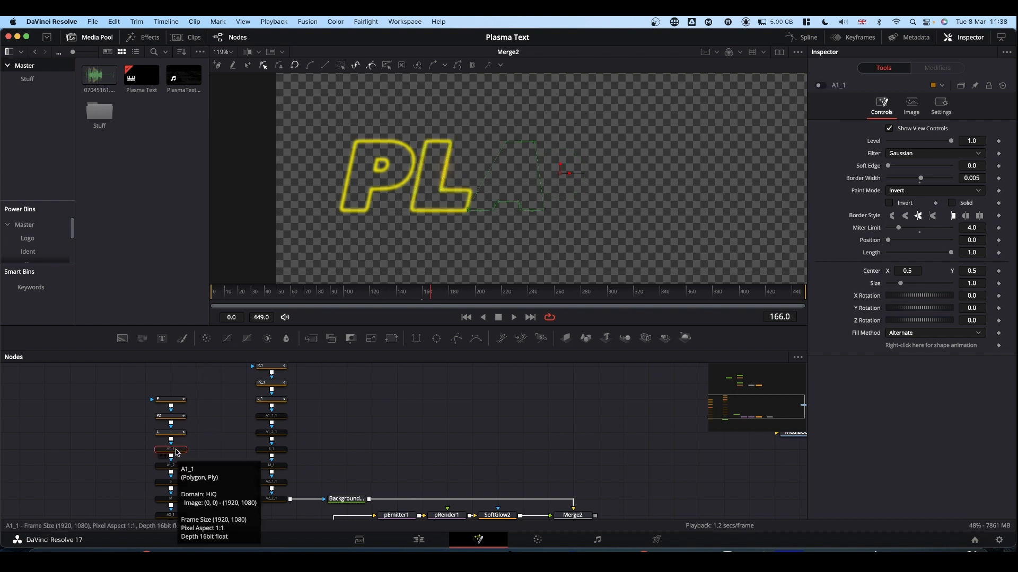
key(super+p)
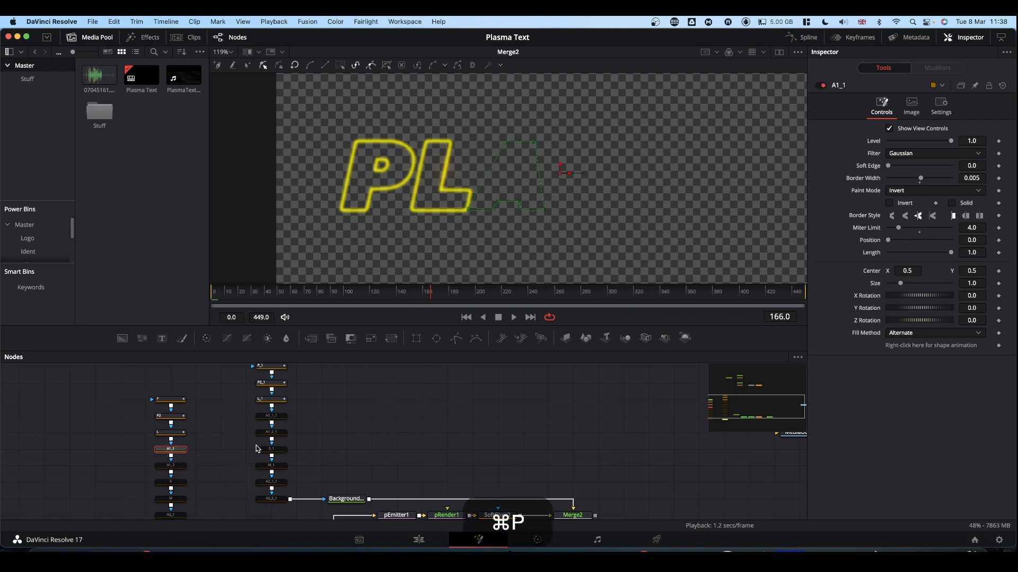
click(275, 418)
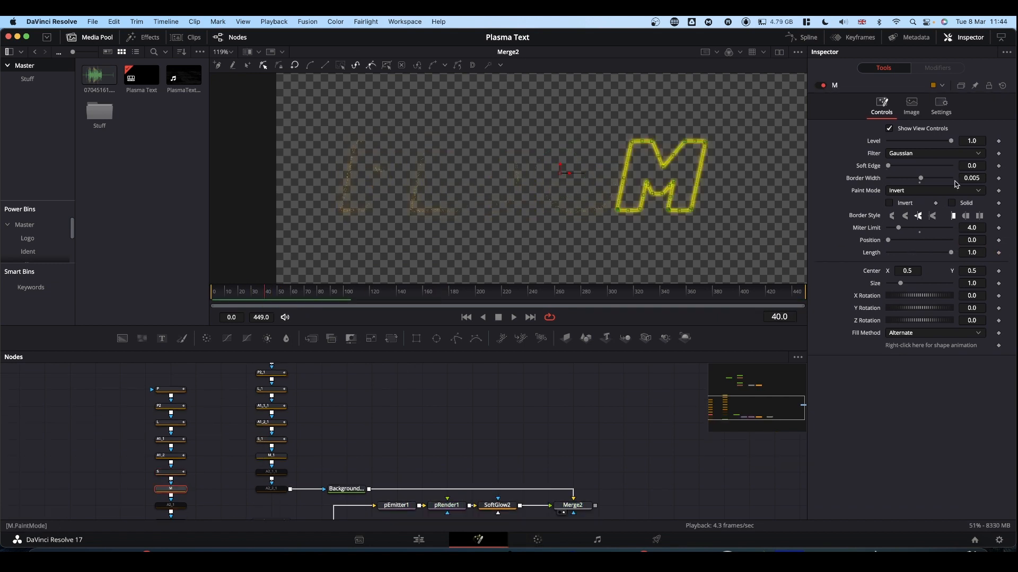
Play back the full PLASMA text animation and select the pEmitter1 node
key(2)
key(space)
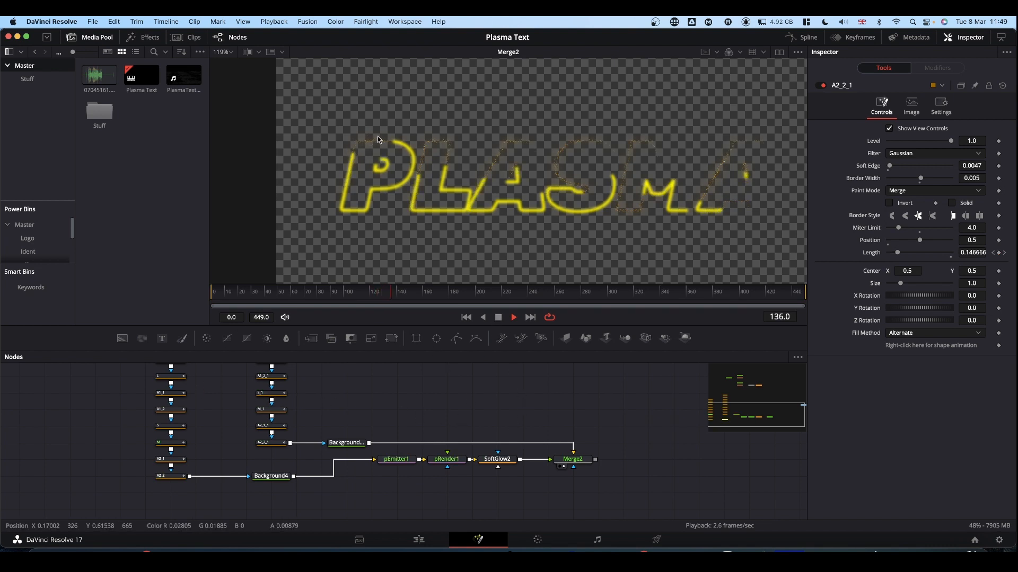
click(399, 461)
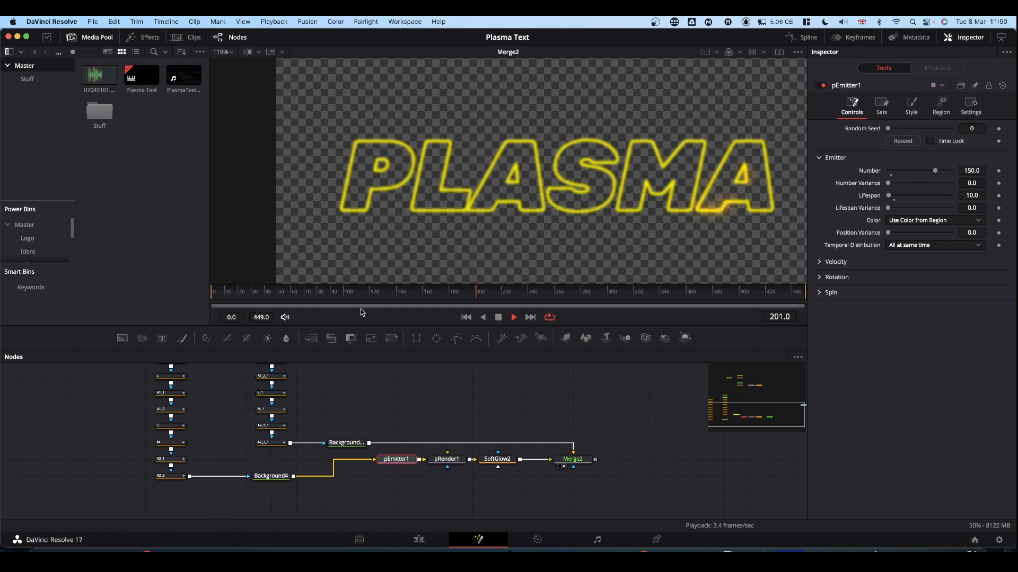
key(space)
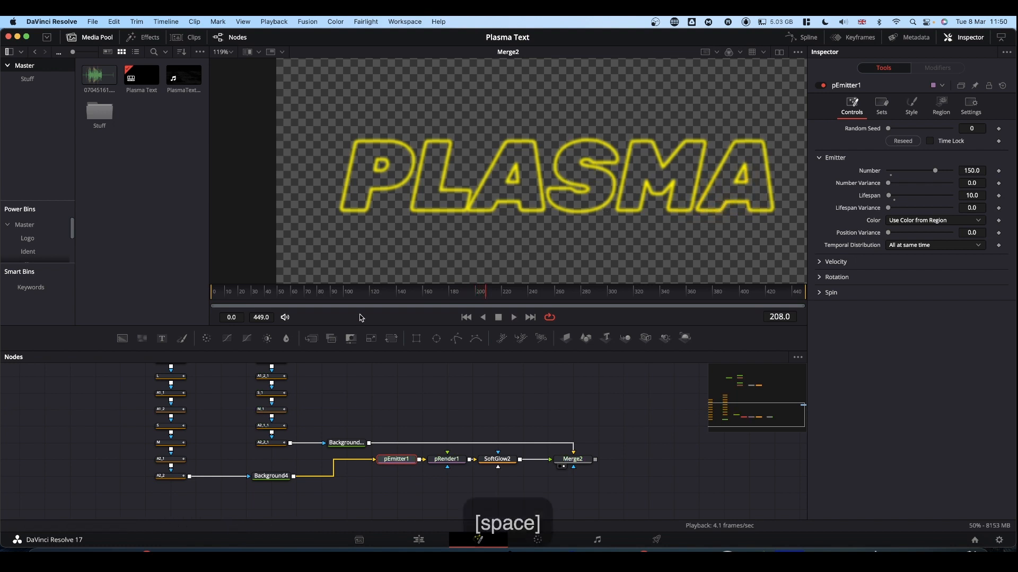
Add a keyframe to pEmitter1's Number at 150 on frame 0
drag(486, 295, 154, 299)
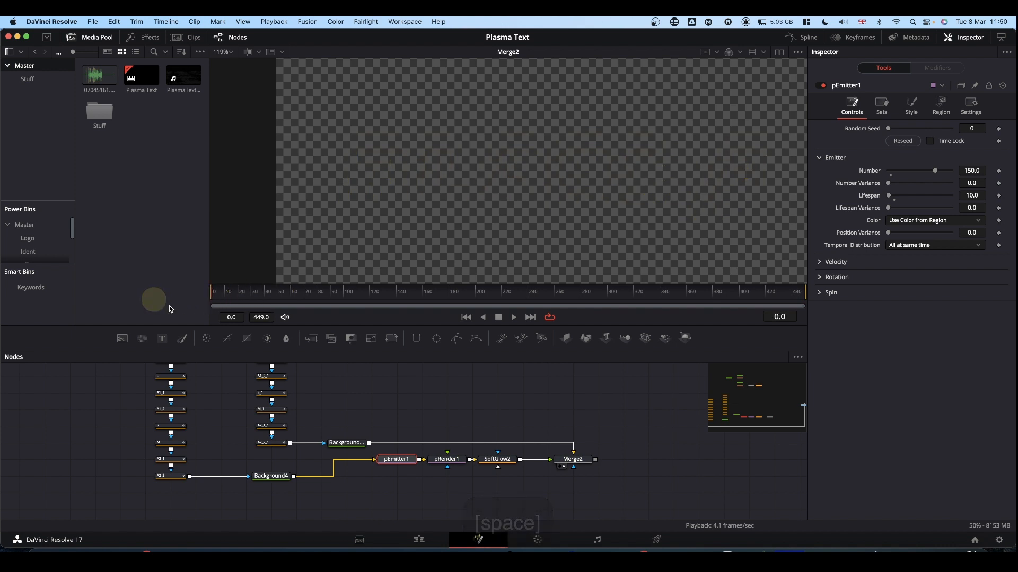
click(397, 461)
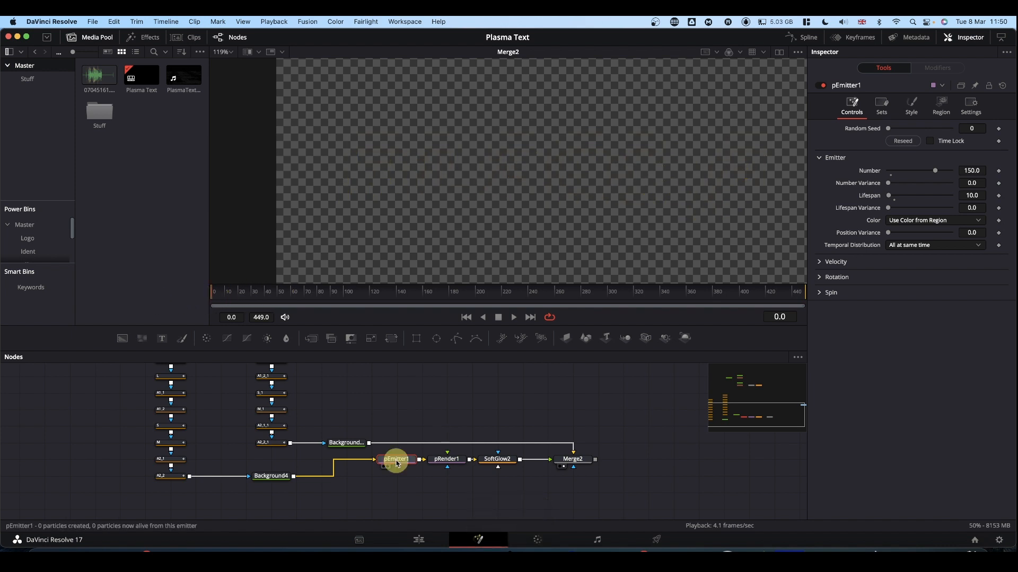
click(998, 172)
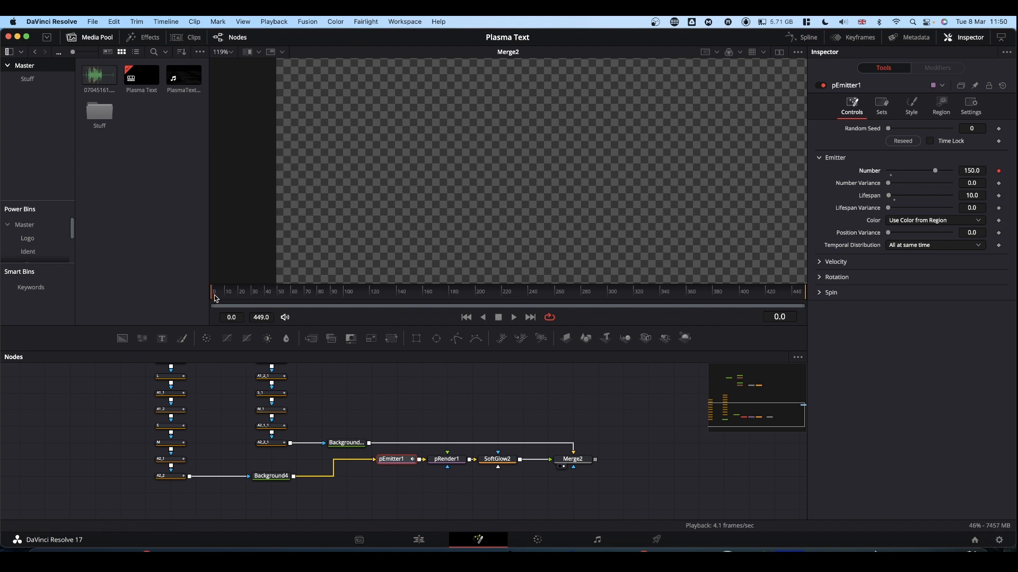
Keyframe pEmitter1's Number at 500 on frame 150
drag(213, 298, 410, 311)
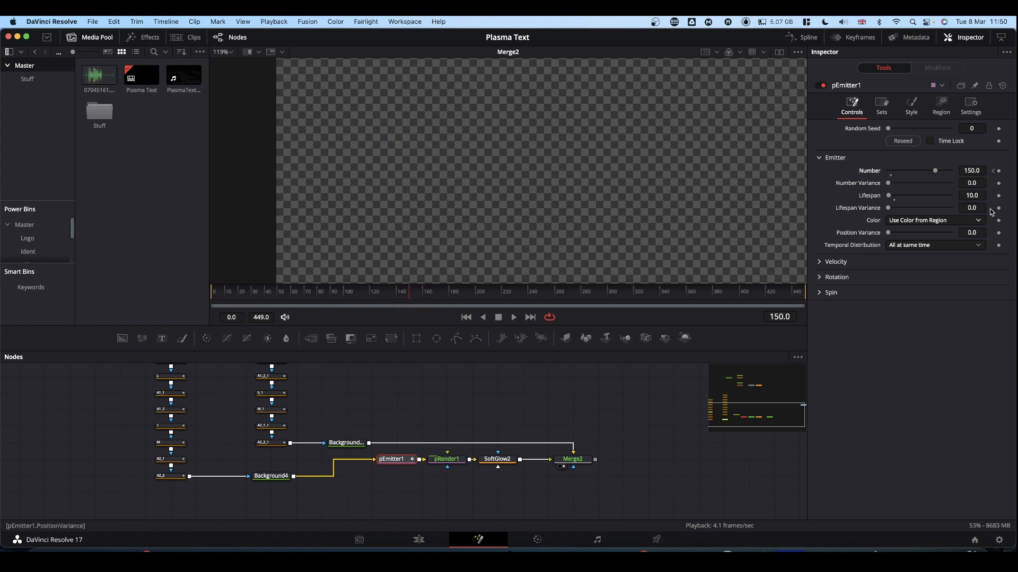
click(970, 170)
text(50)
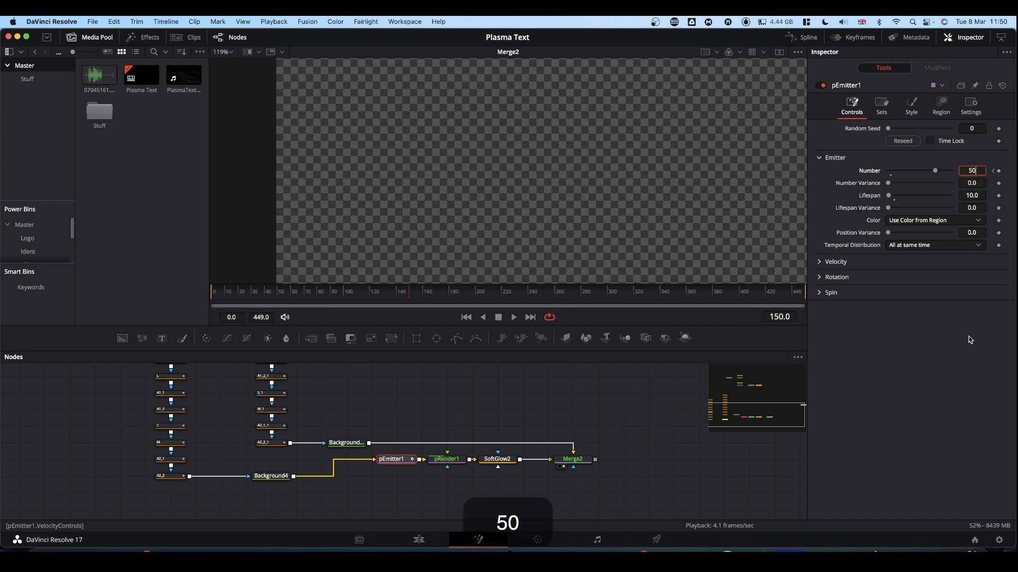
text(0)
click(919, 416)
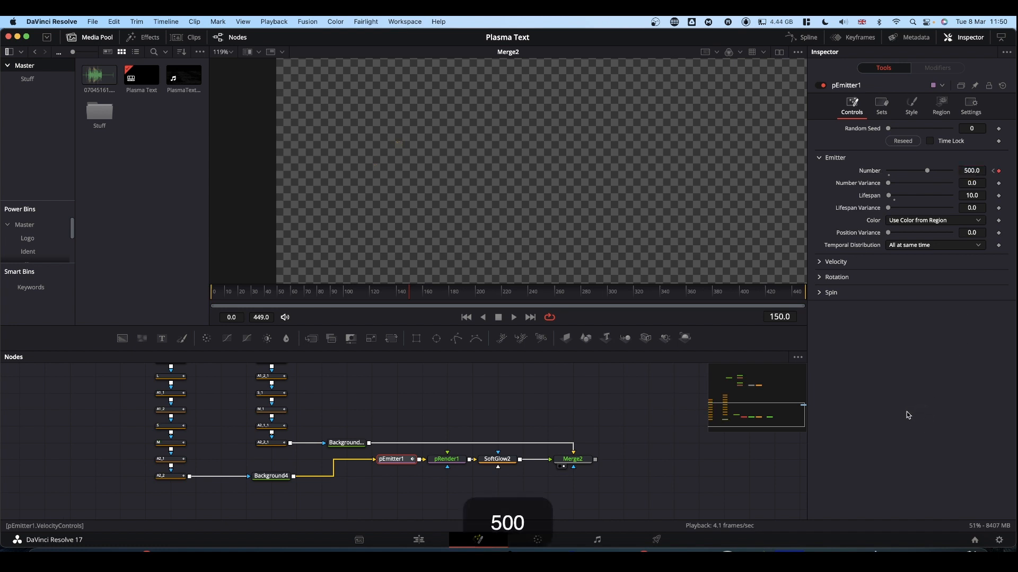
Add a Number keyframe of 500 to pEmitter1 on frame 300, and keyframe Number at 150 on frame 449
click(610, 297)
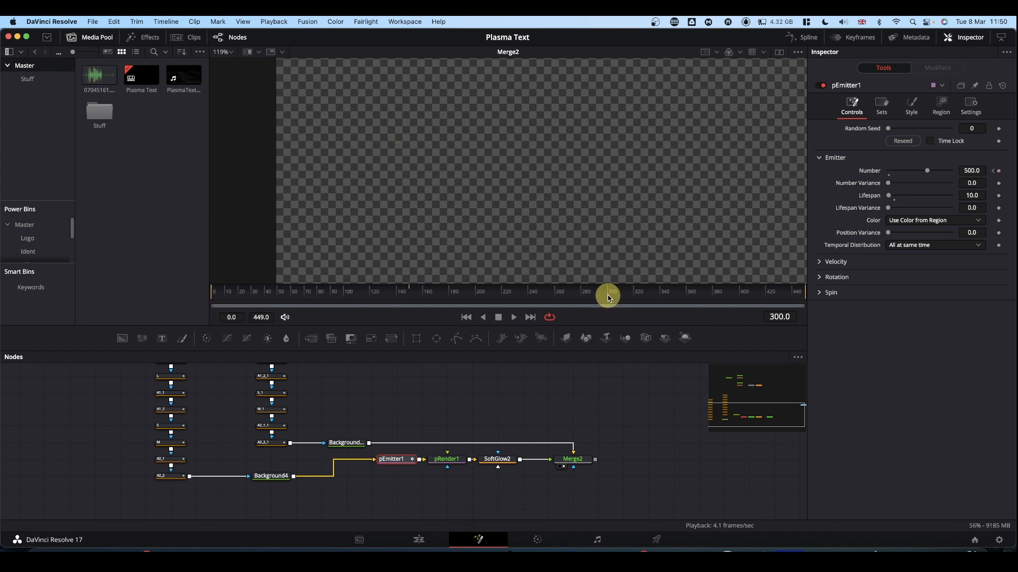
click(998, 171)
click(801, 294)
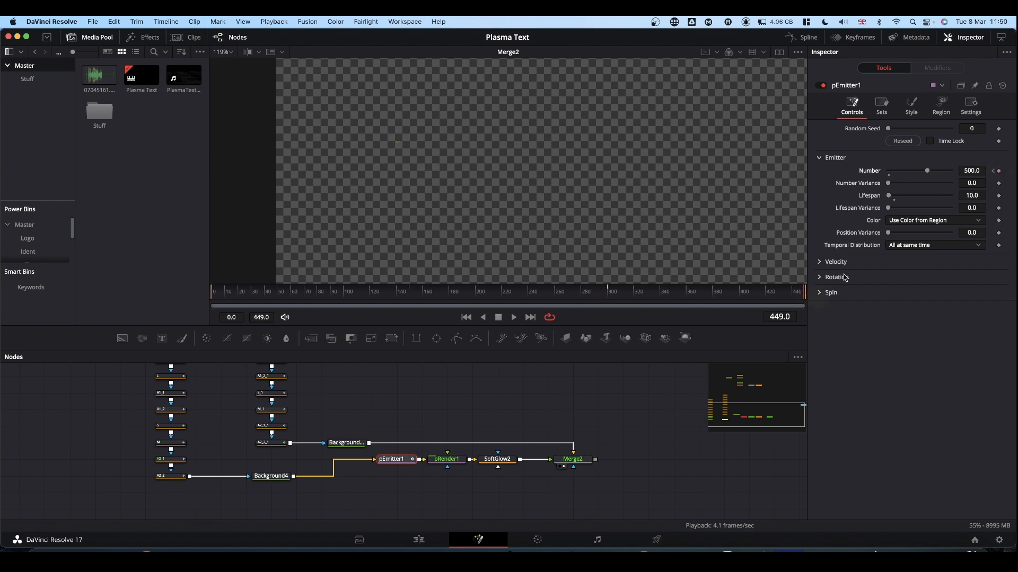
click(973, 171)
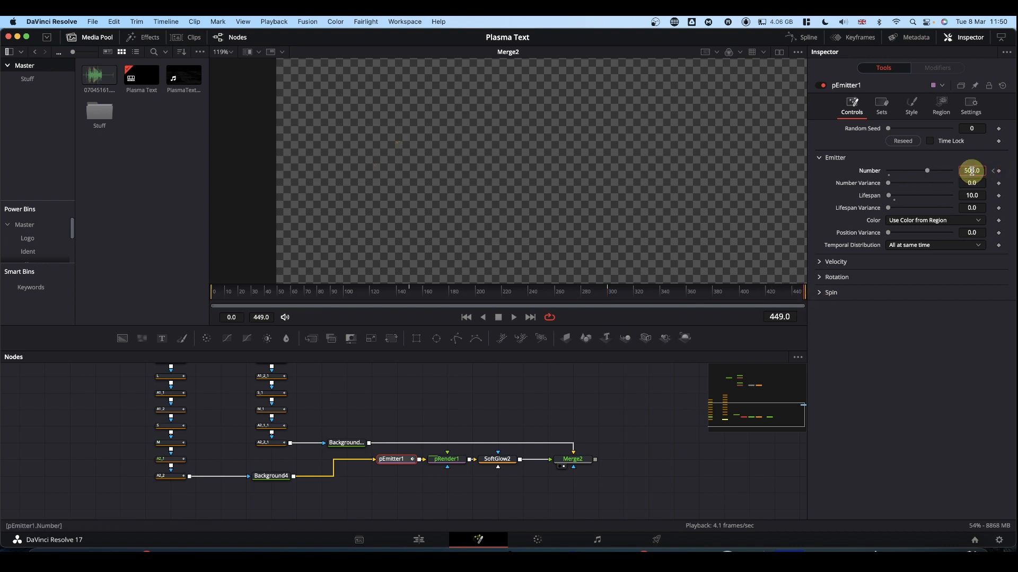
text(2)
key(BackSpace)
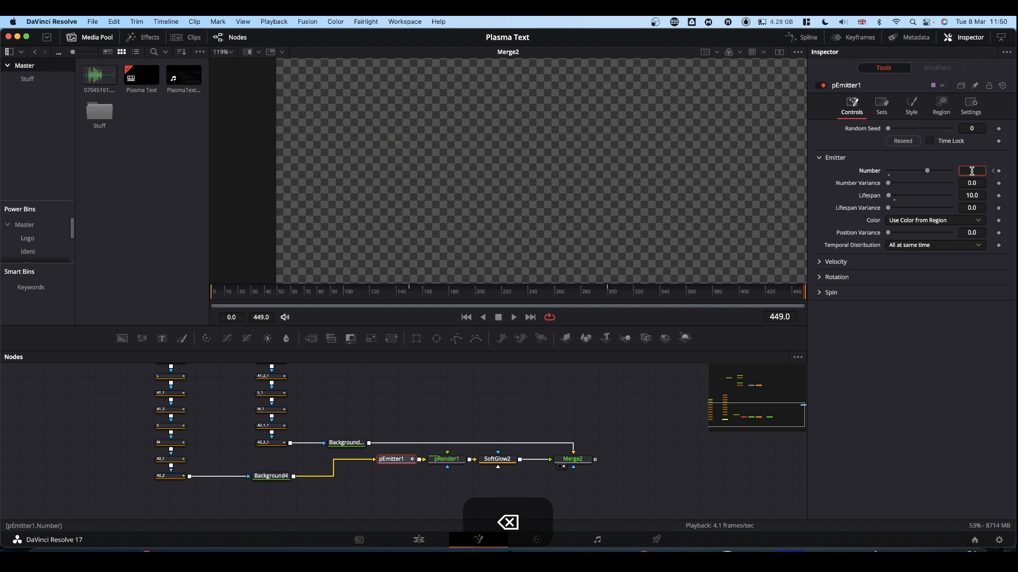
text(150)
click(876, 432)
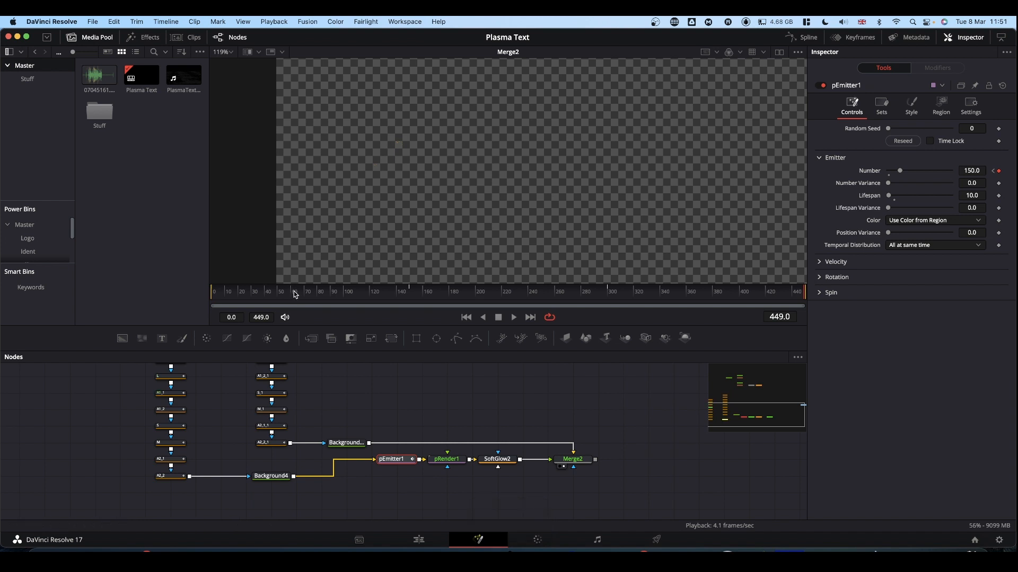
Play the animation from the start to check the particle density with the keyframed Number
drag(293, 291, 129, 292)
key(space)
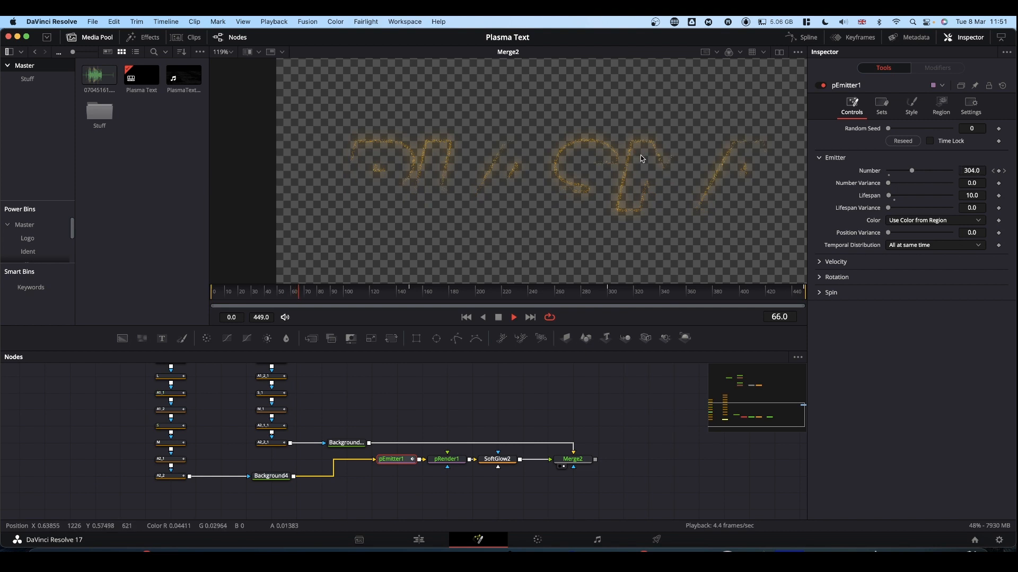
key(space)
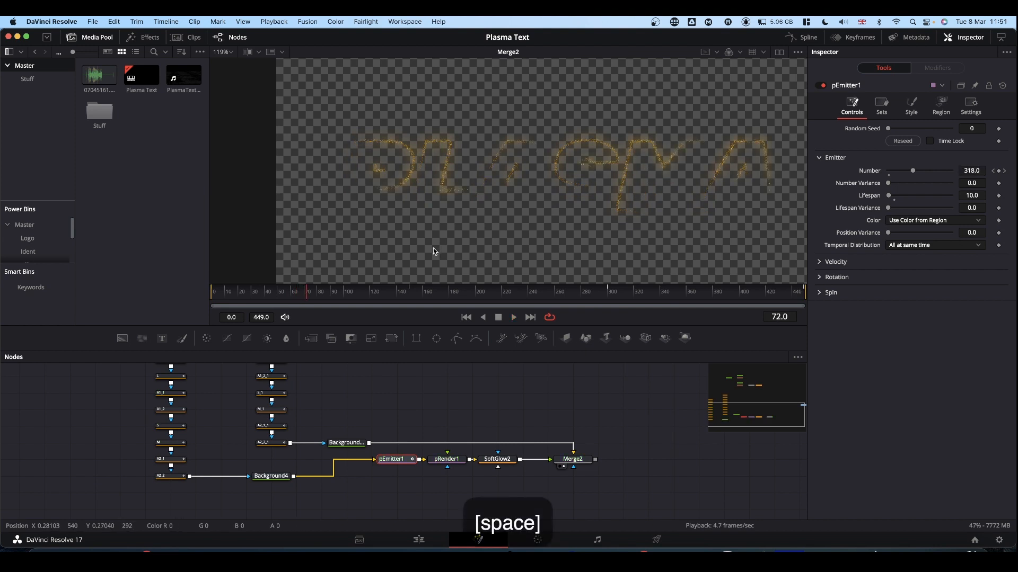
Raise pEmitter1's Number keyframe on frame 150 to 750
drag(416, 293, 408, 296)
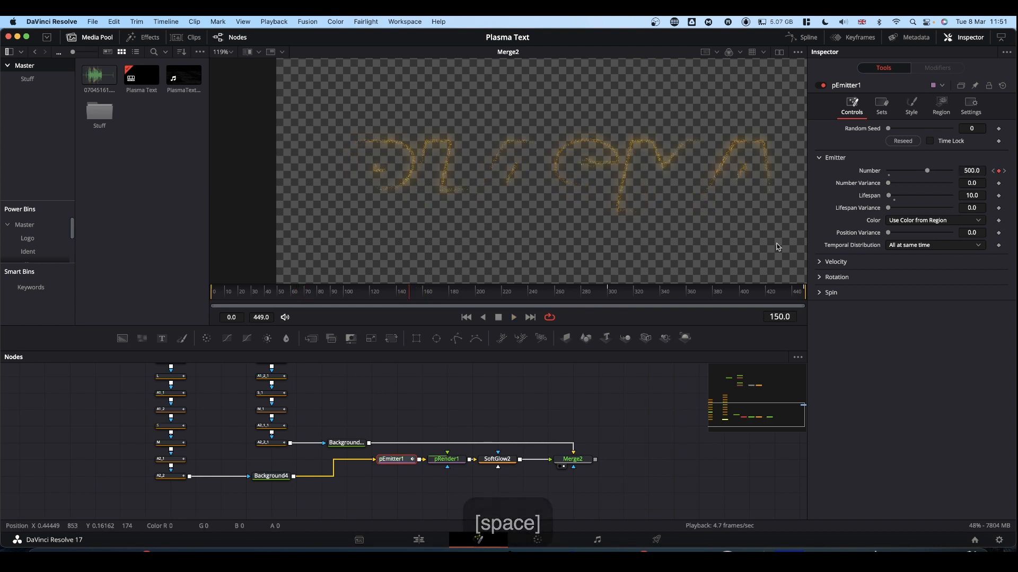
click(969, 171)
text(750)
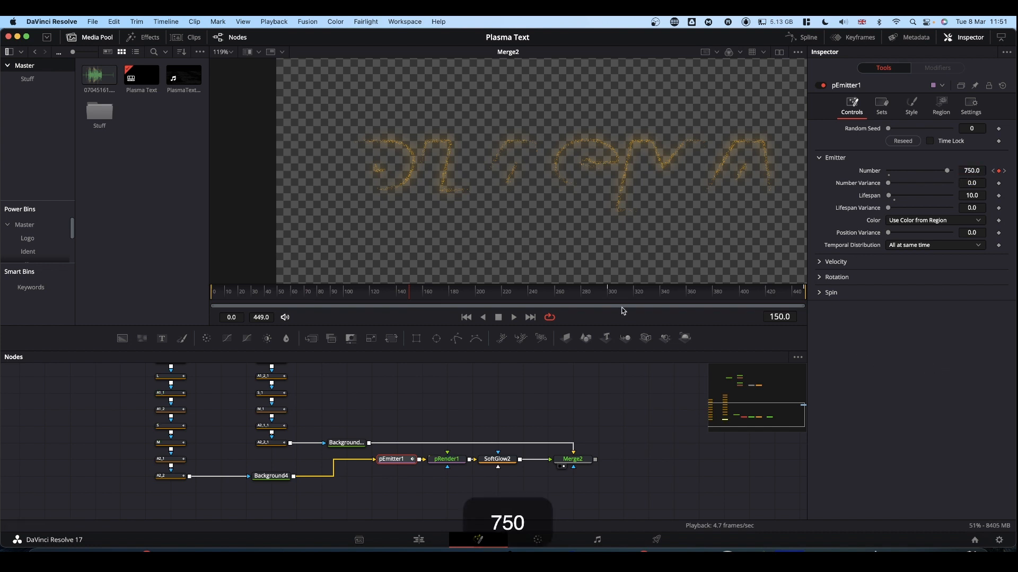
Raise pEmitter1's Number keyframe on frame 300 to 750 and play the animation from the start
click(609, 294)
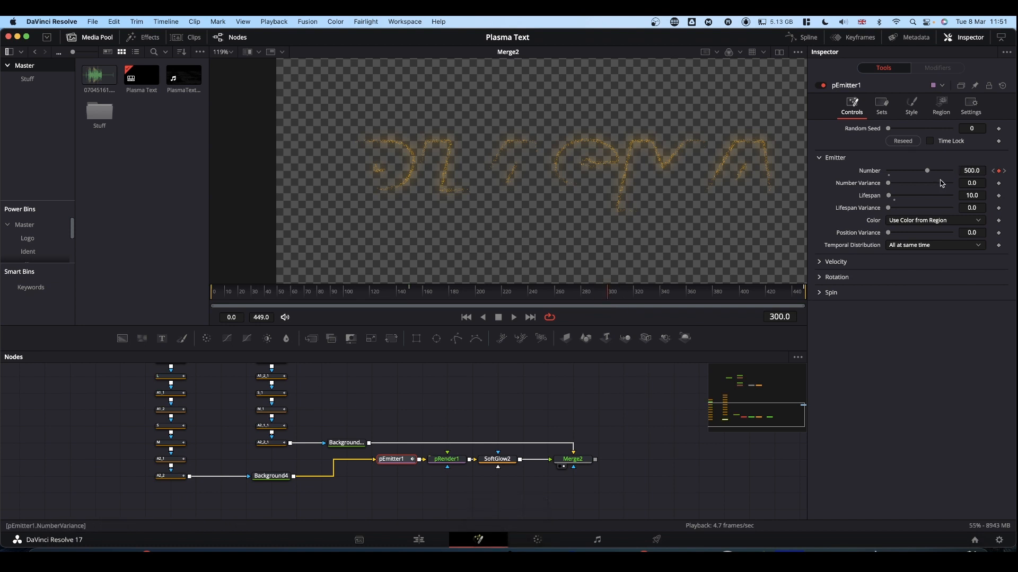
click(971, 170)
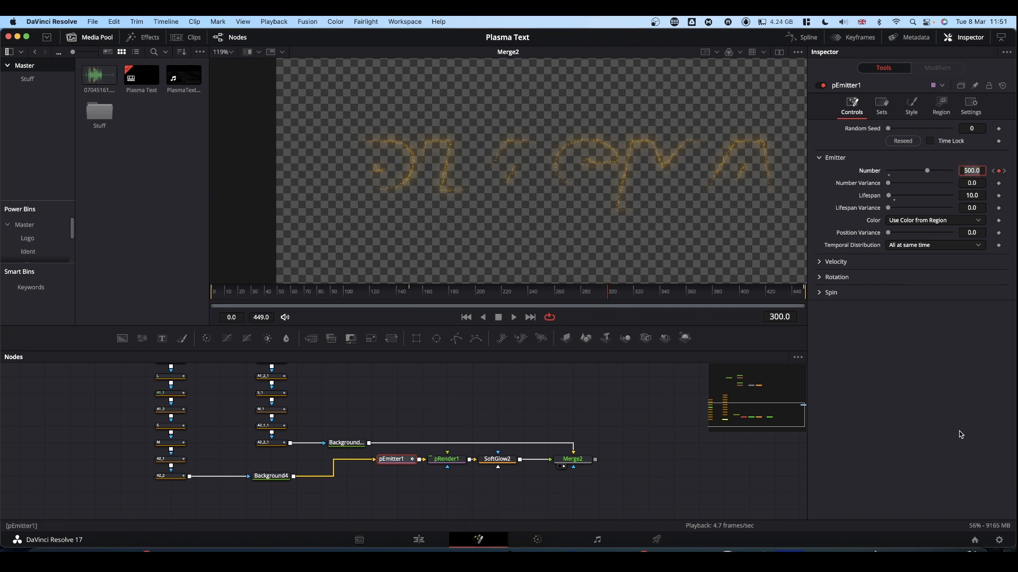
text(750)
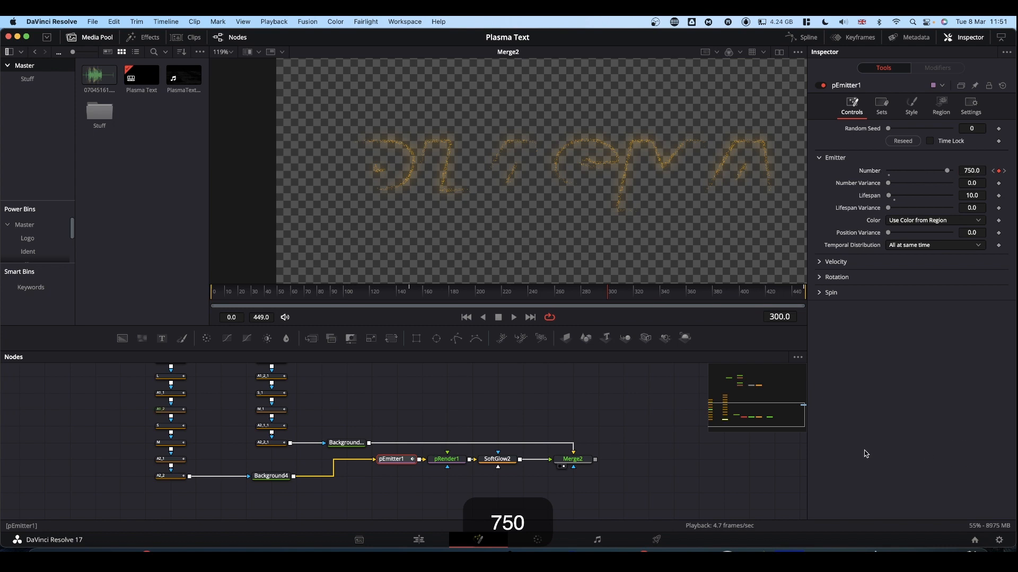
drag(302, 285, 176, 299)
key(space)
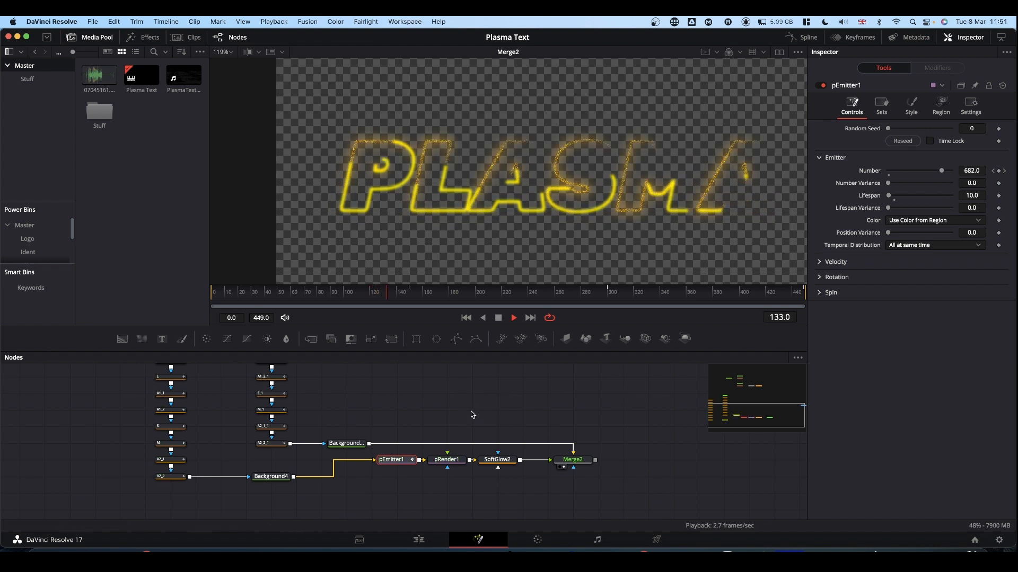
Move the whole node group from Text1 to SoftGlow1 down to sit just above the particle branch ending in Merge2
scroll(472, 415, right, 5)
scroll(448, 422, up, 3)
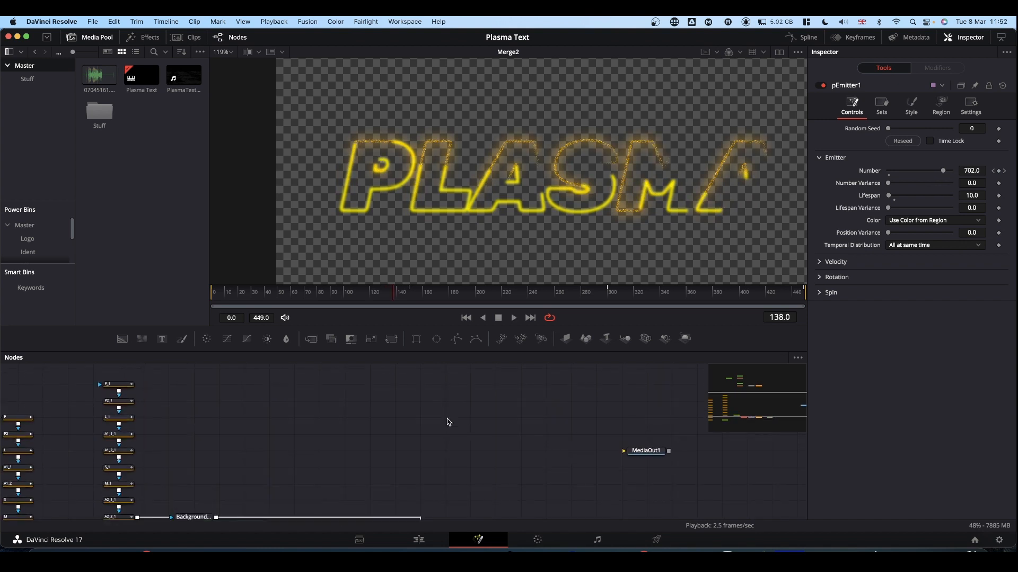
scroll(448, 422, up, 10)
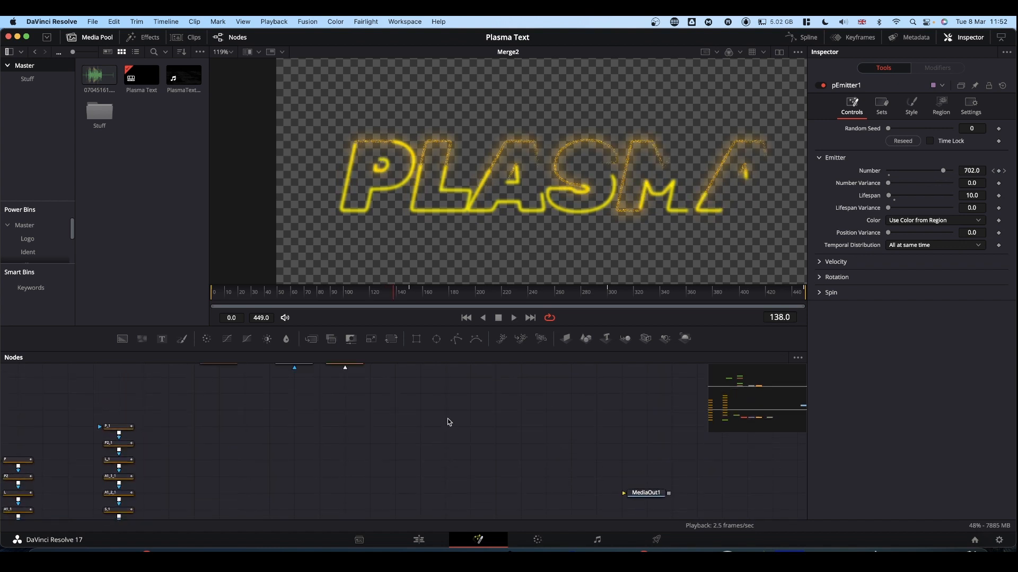
scroll(448, 423, up, 2)
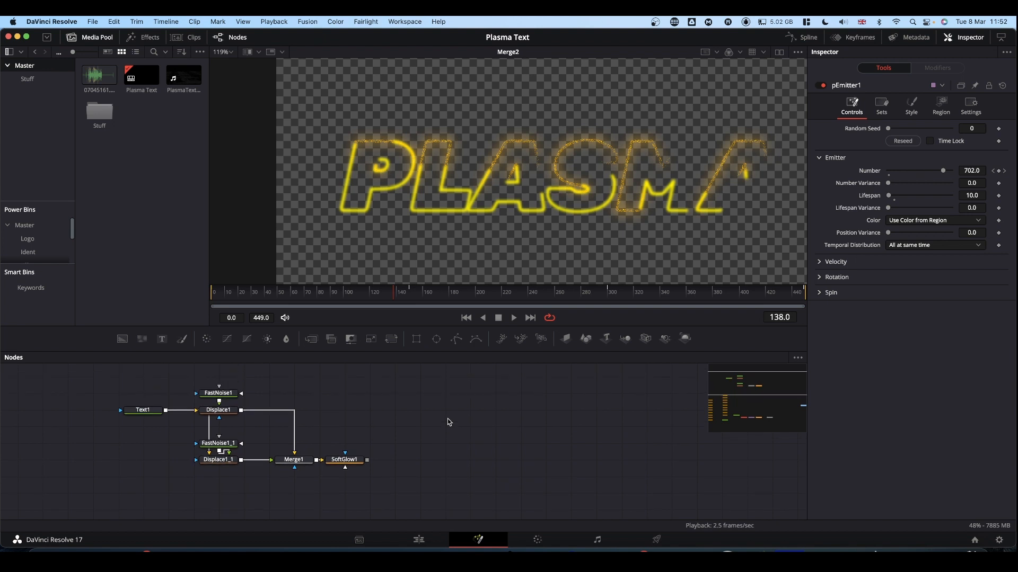
drag(95, 396, 345, 462)
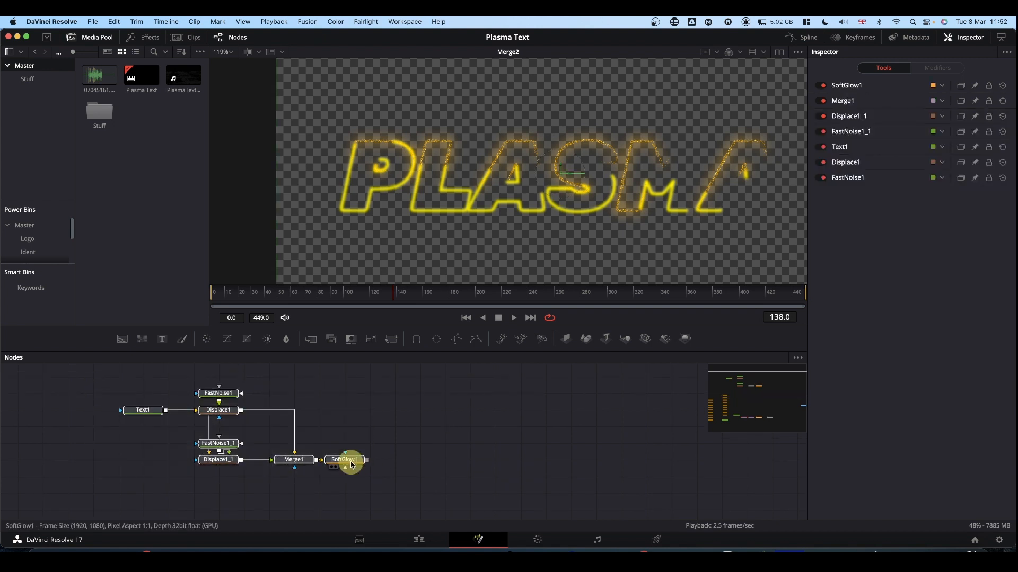
drag(477, 529, 481, 513)
scroll(539, 462, down, 9)
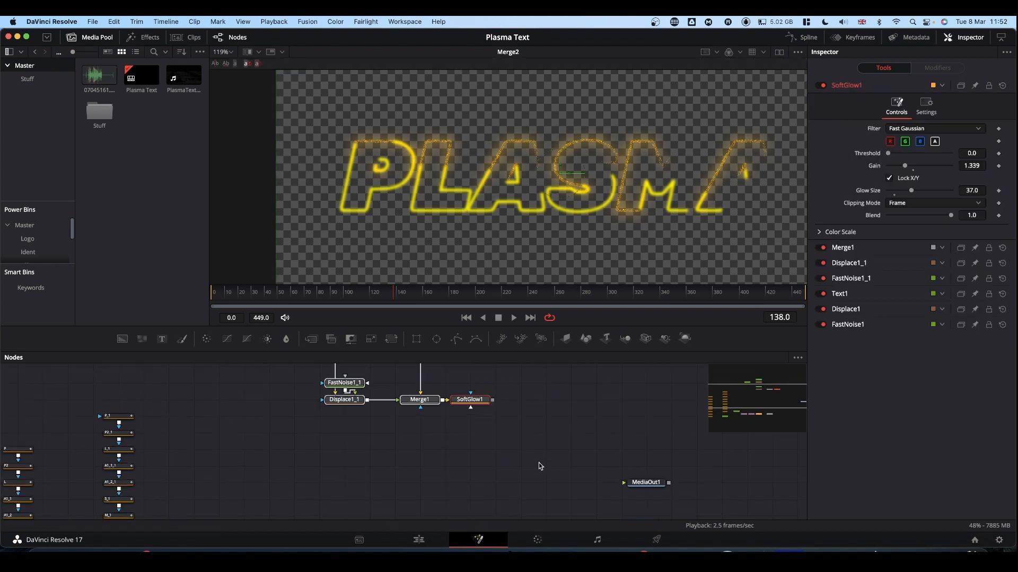
drag(459, 402, 386, 500)
scroll(466, 460, down, 6)
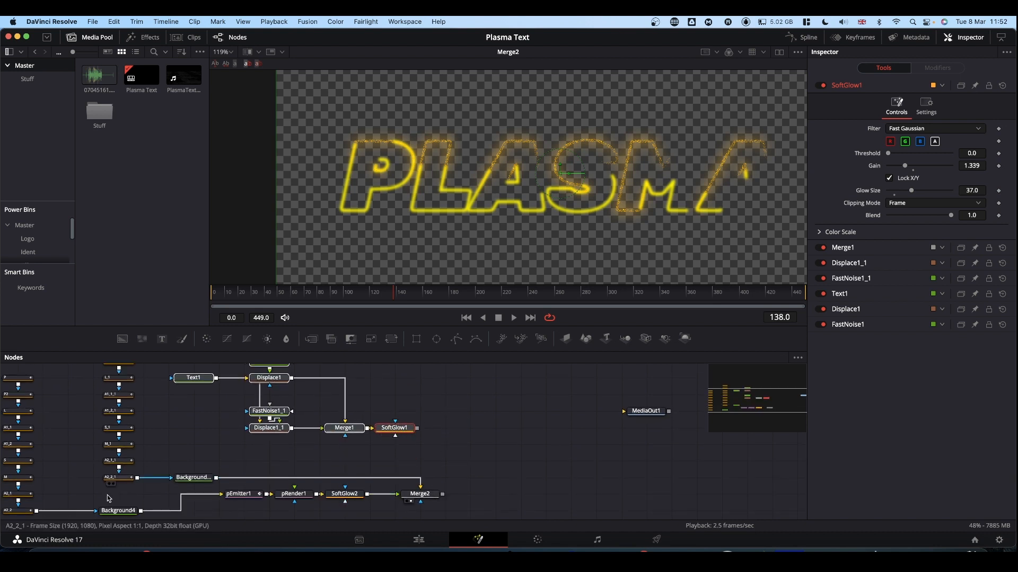
Combine SoftGlow1 and Merge2 in a new Merge node with SoftGlow1 as background and Merge2 as foreground, and preview its output
drag(443, 494, 419, 431)
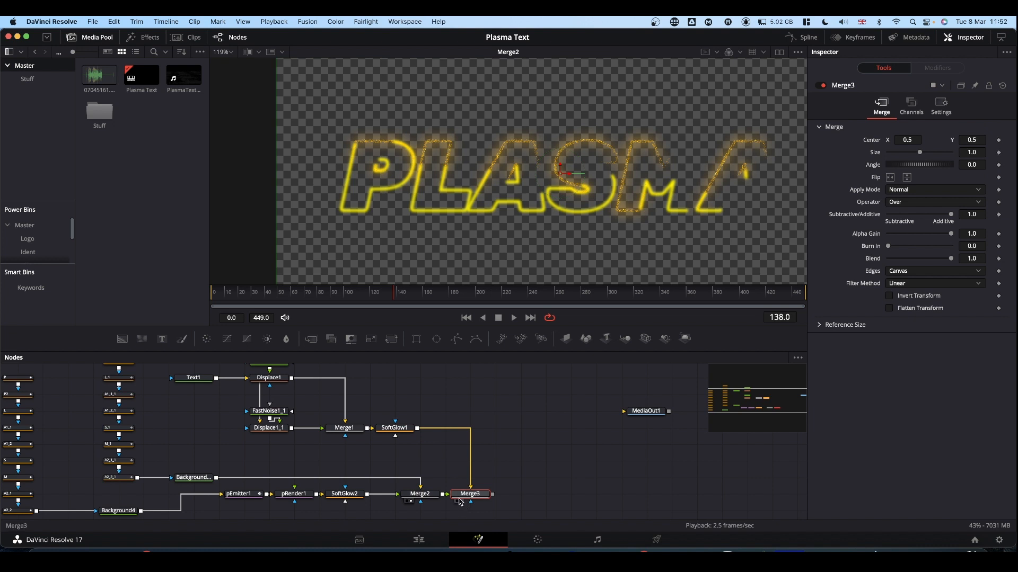
drag(469, 497, 483, 219)
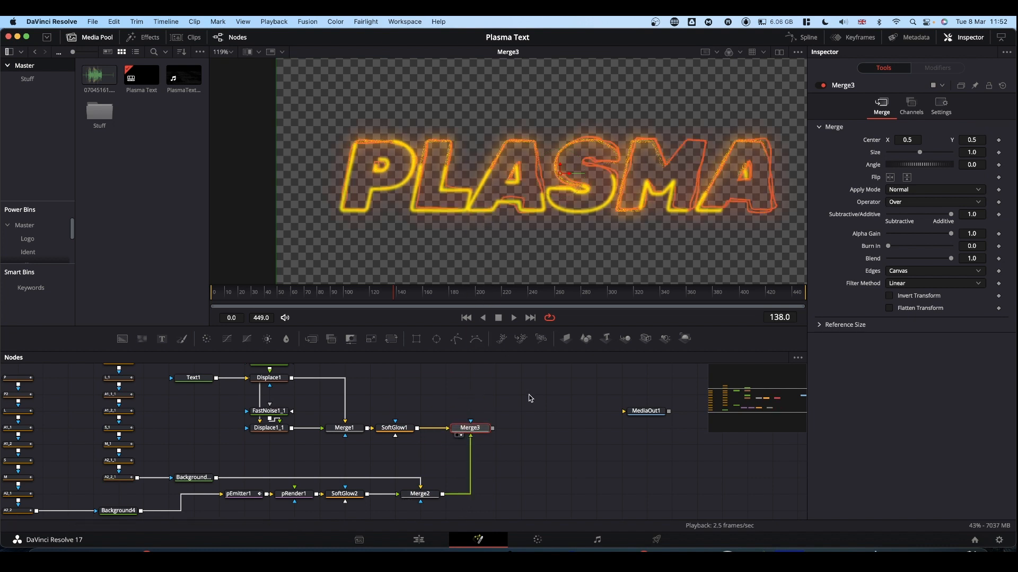
key(space)
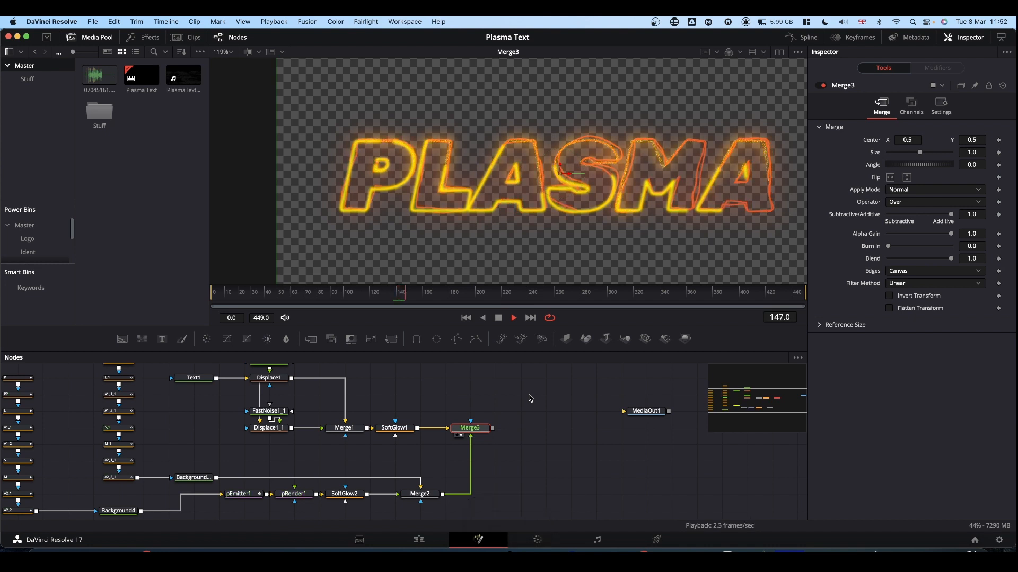
key(space)
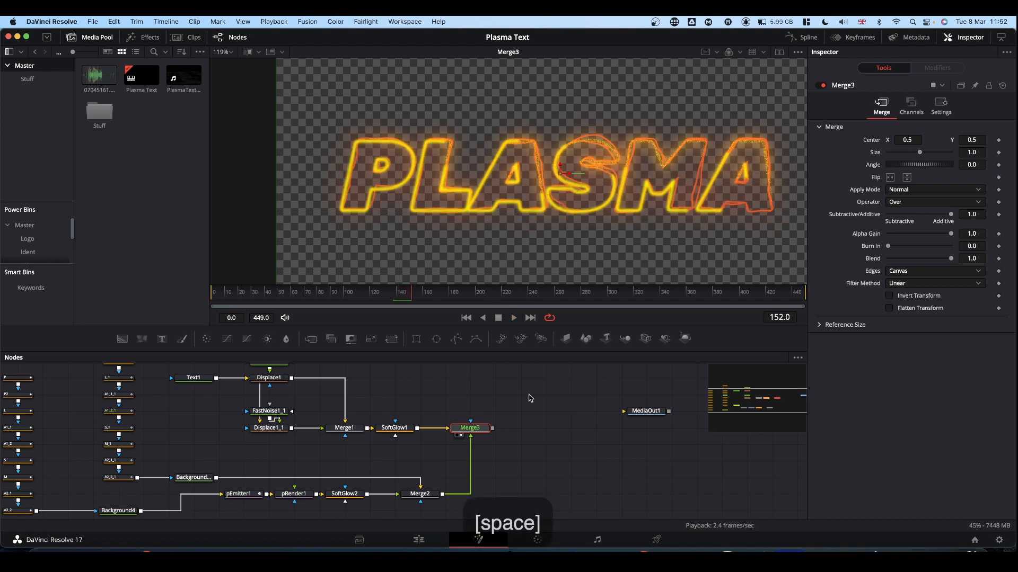
Play the Fusion composition on the Edit page from the start to check the combined plasma text animation
click(418, 540)
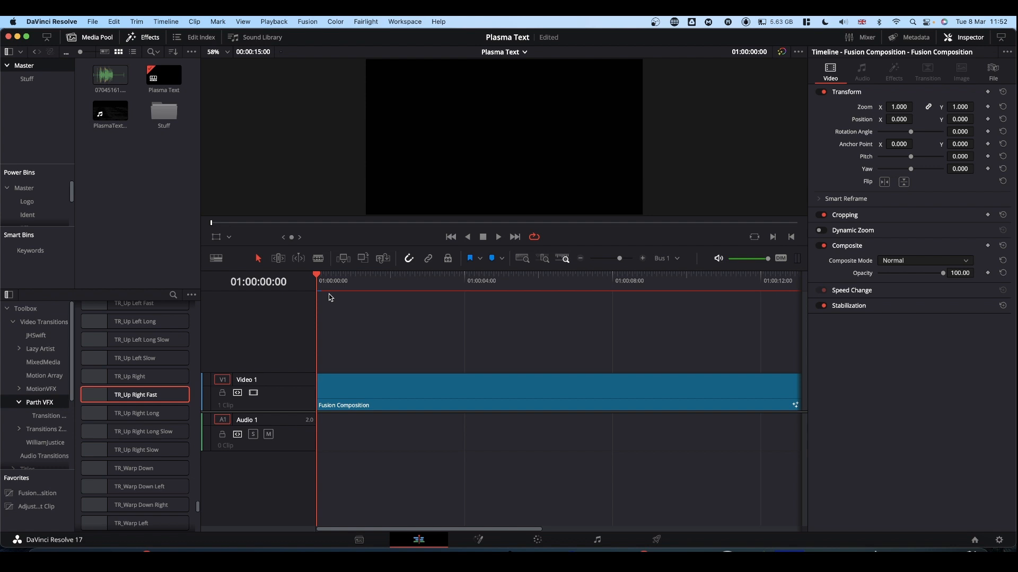
key(space)
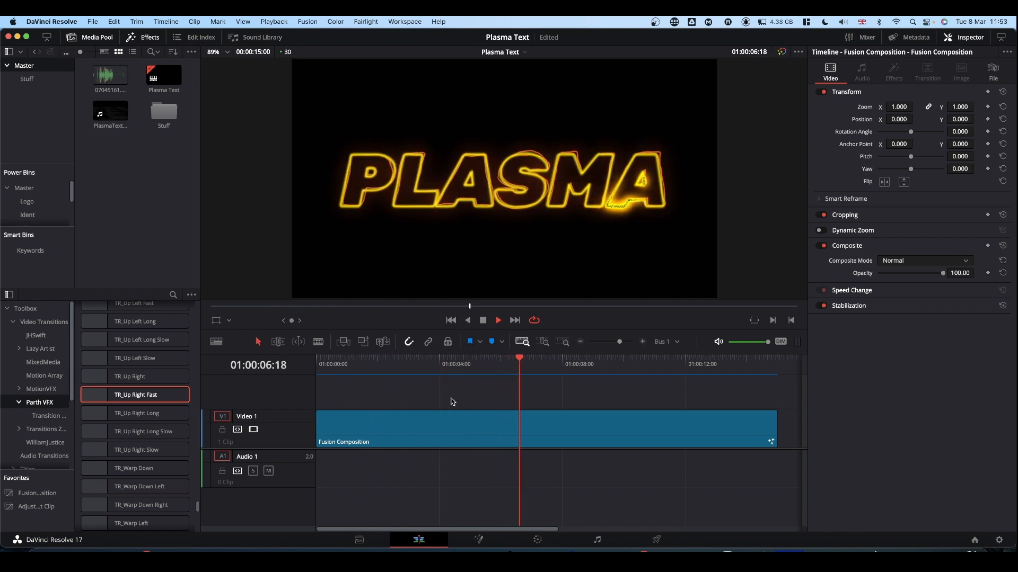
key(space)
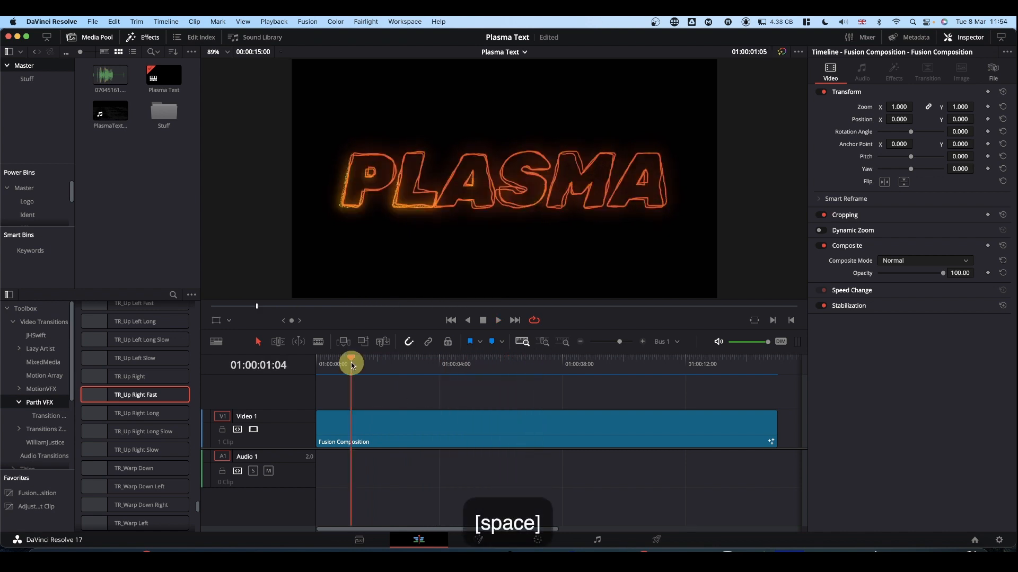
drag(354, 365, 294, 364)
key(space)
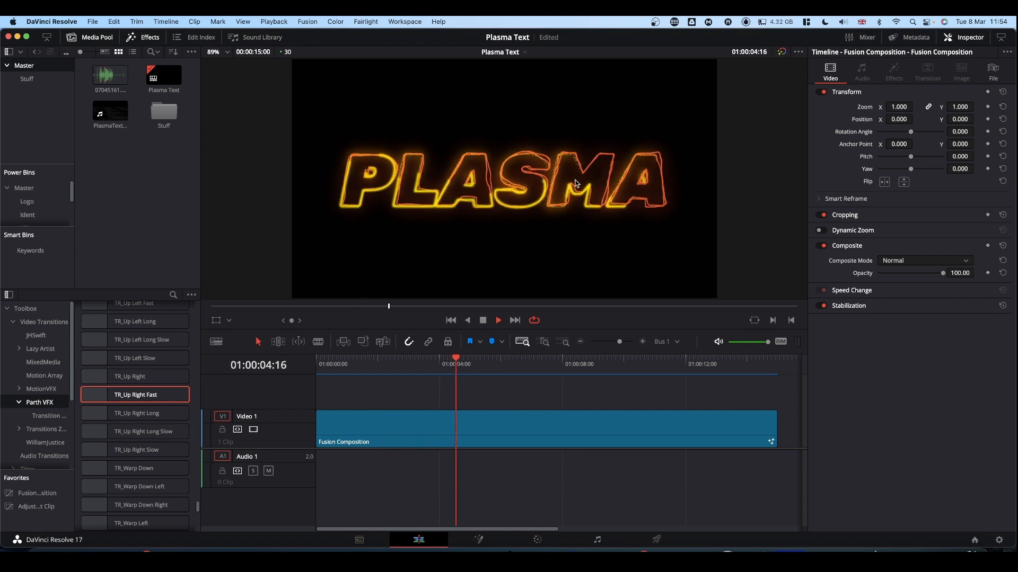
key(space)
drag(360, 362, 306, 365)
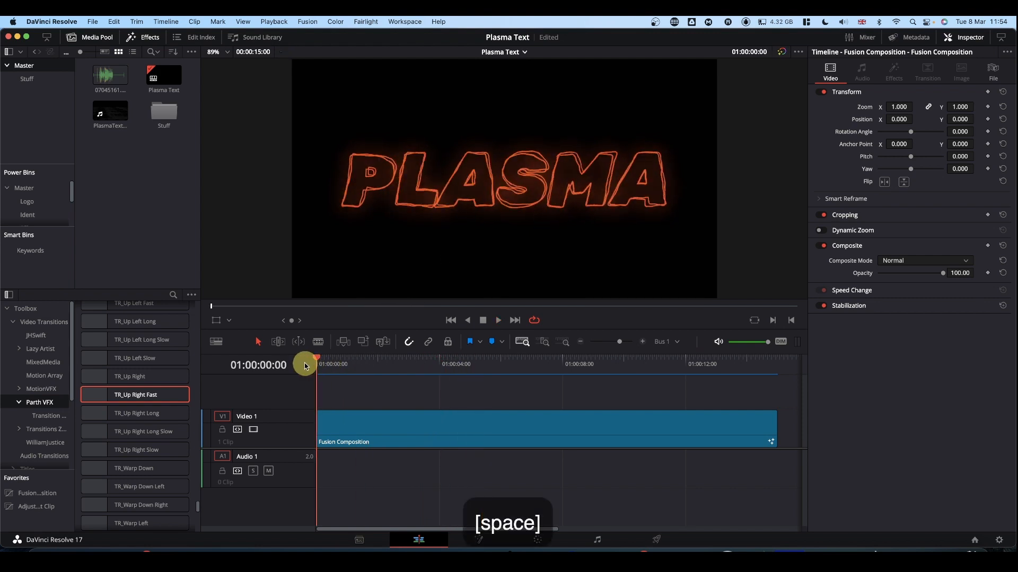
key(space)
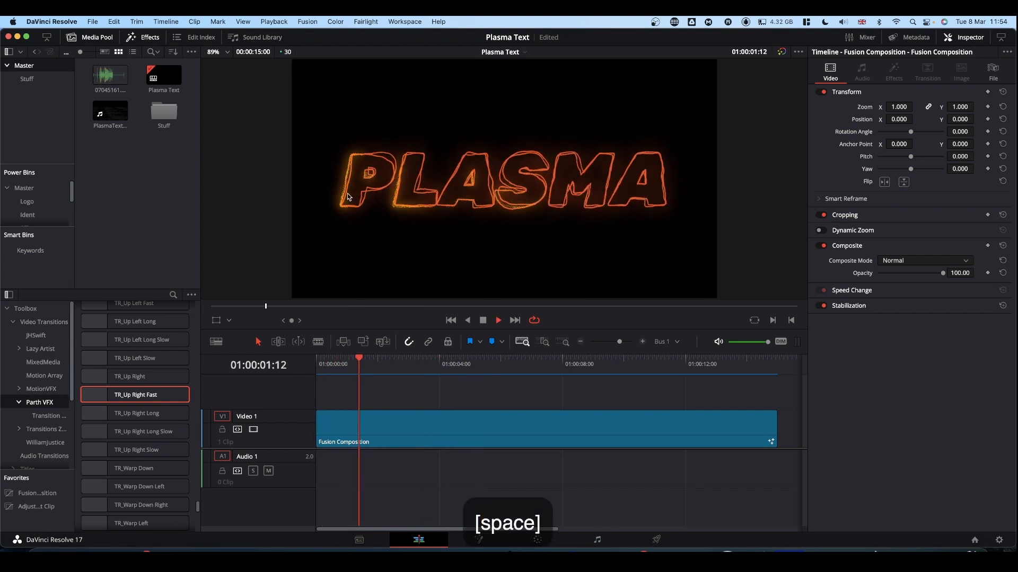
key(space)
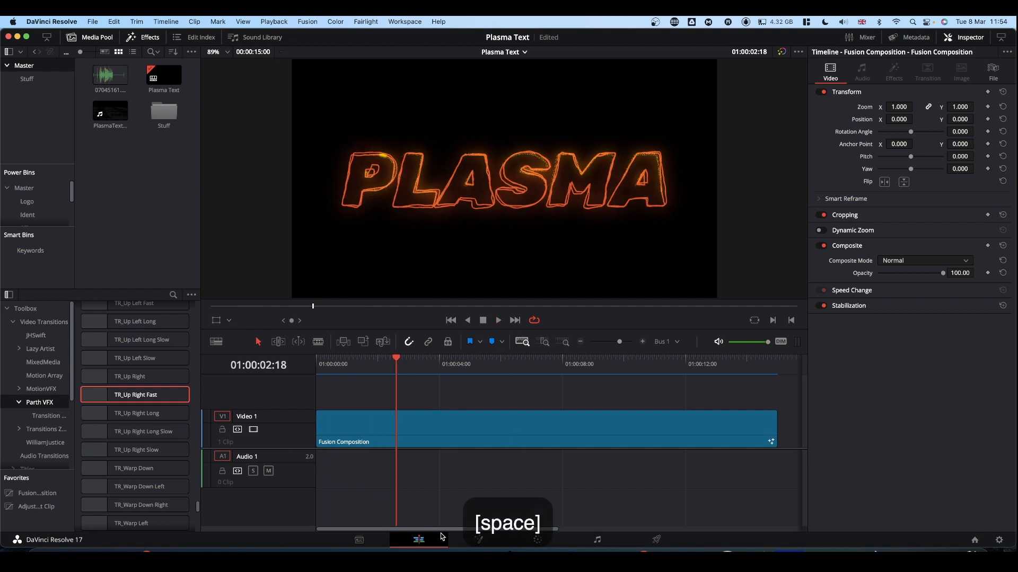
Back on the Fusion page, set pEmitter1's Number keyframe on frame 0 to 300, and go to the last frame
click(478, 540)
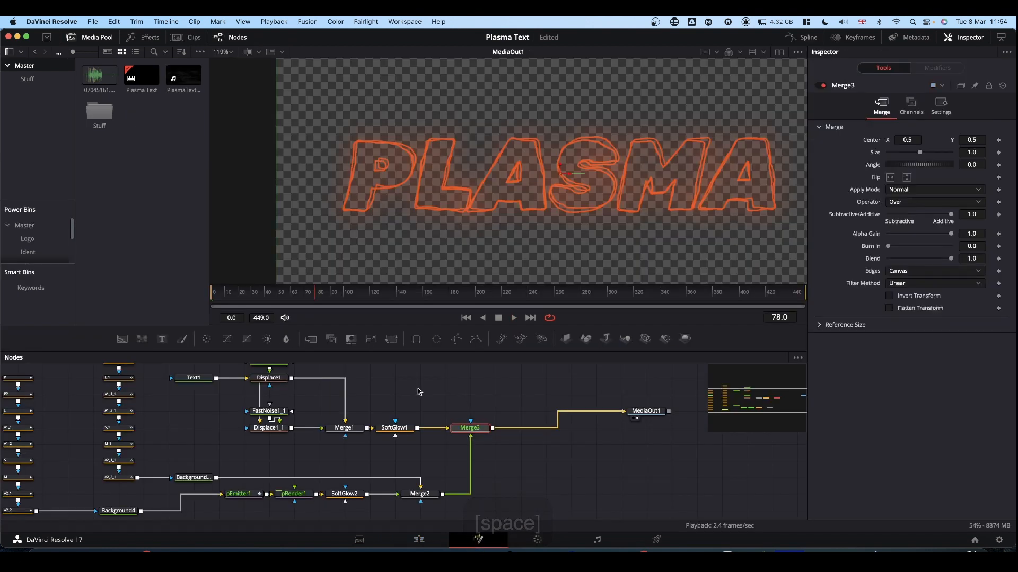
scroll(420, 392, left, 10)
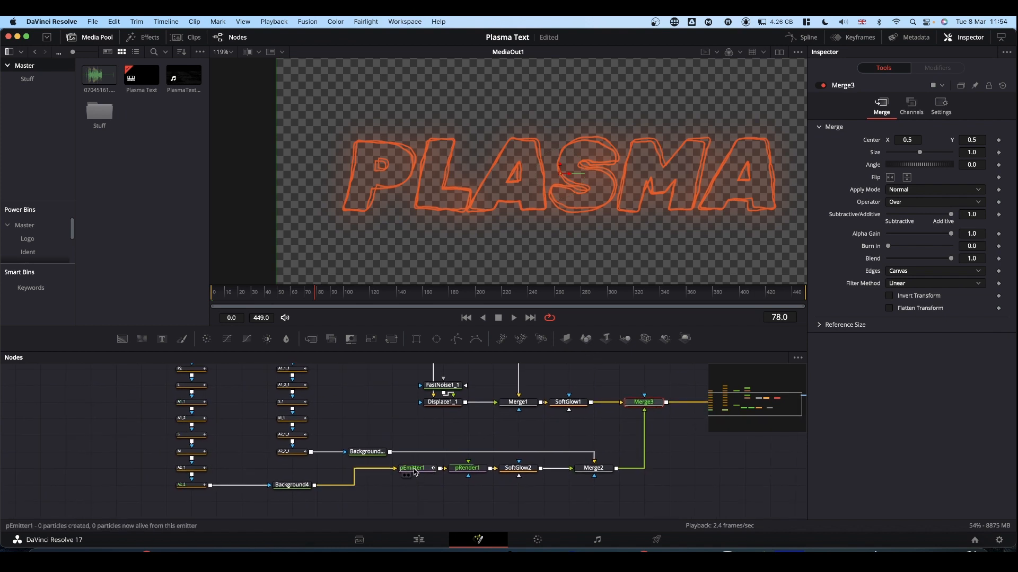
click(414, 470)
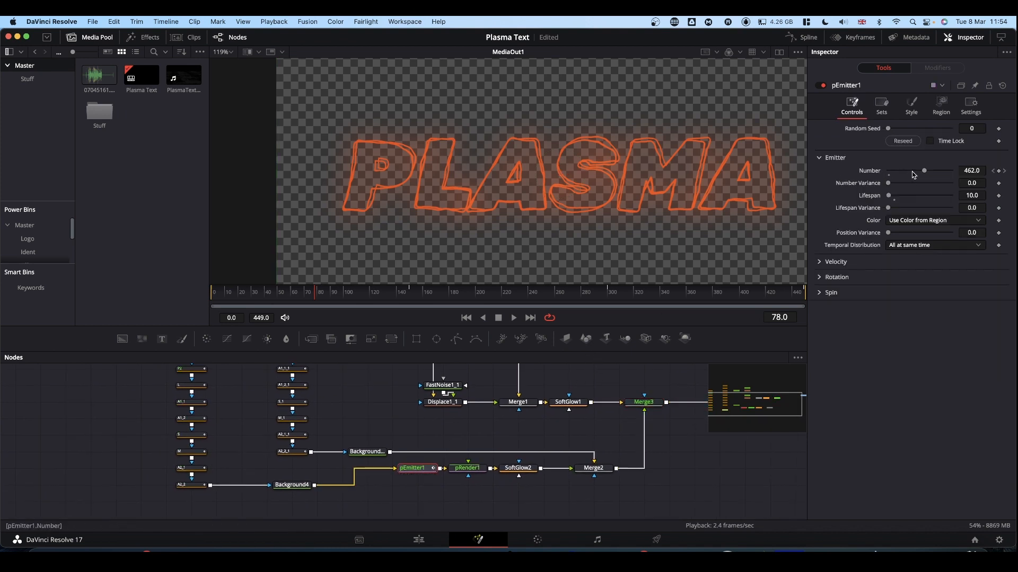
drag(261, 300, 209, 300)
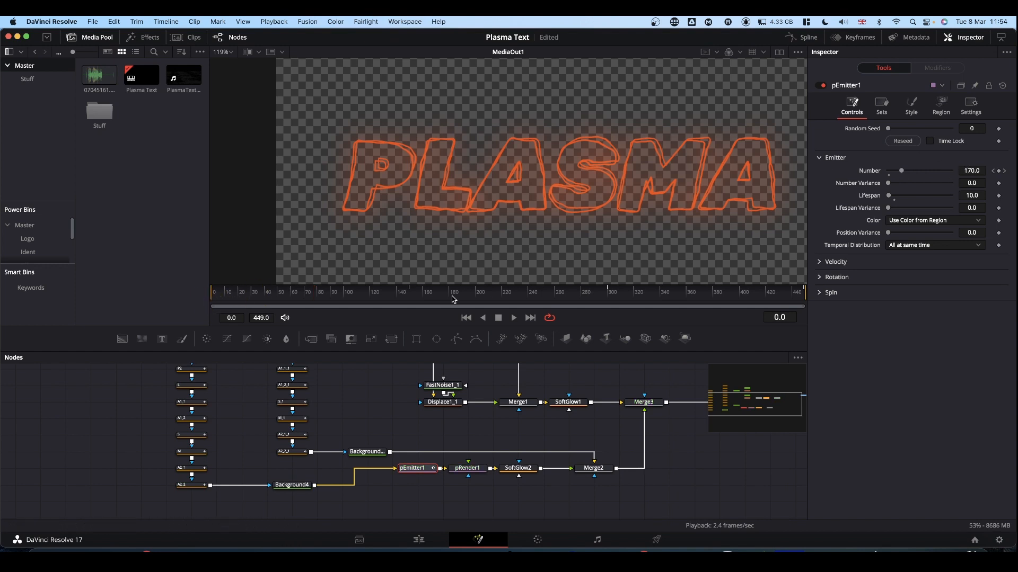
double_click(970, 171)
text(30)
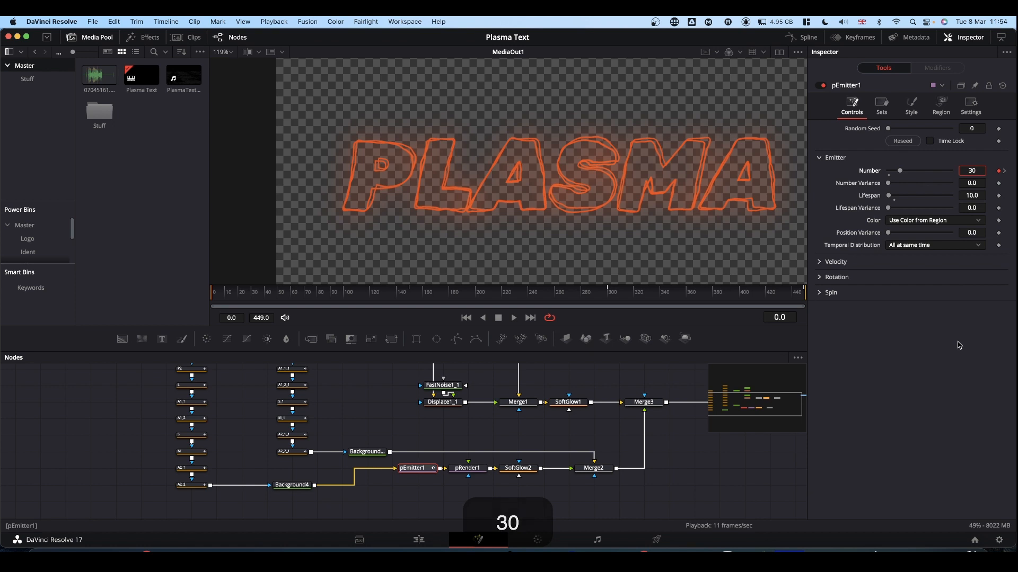
drag(778, 292, 851, 289)
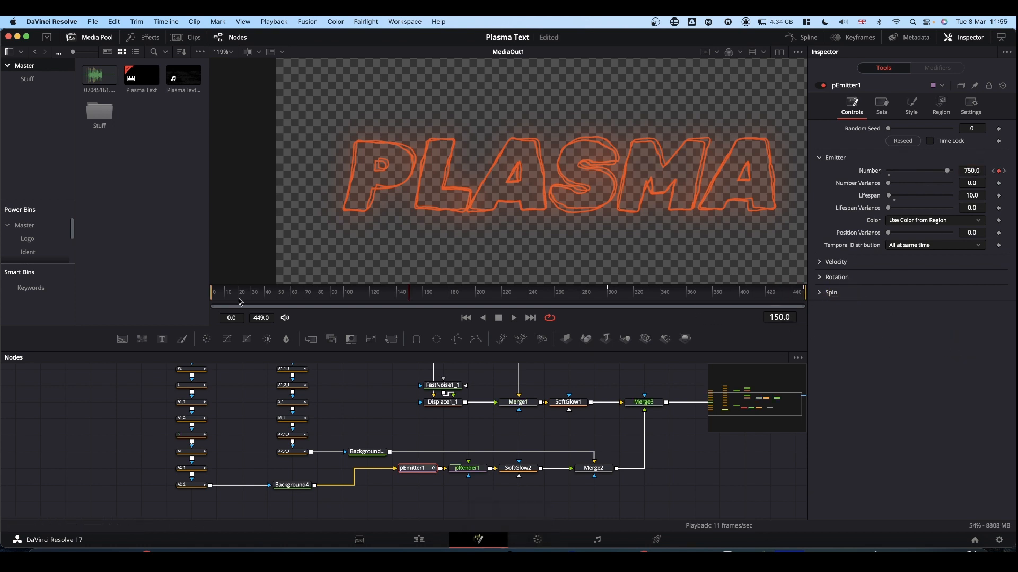
Play the composition from frame 0 to check the particle density against the plasma text, and stop playback
drag(221, 295, 187, 297)
key(space)
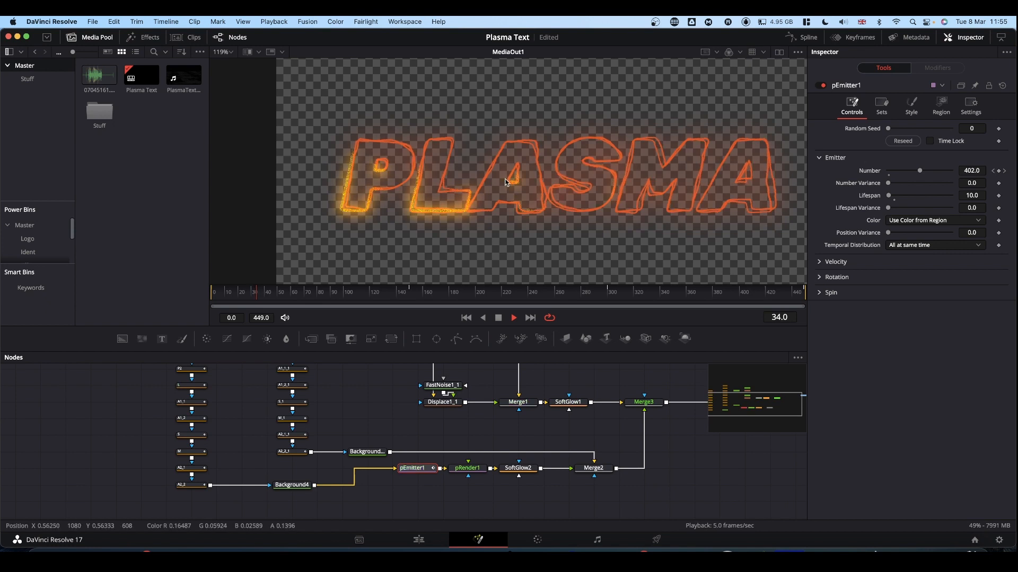
scroll(383, 413, up, 2)
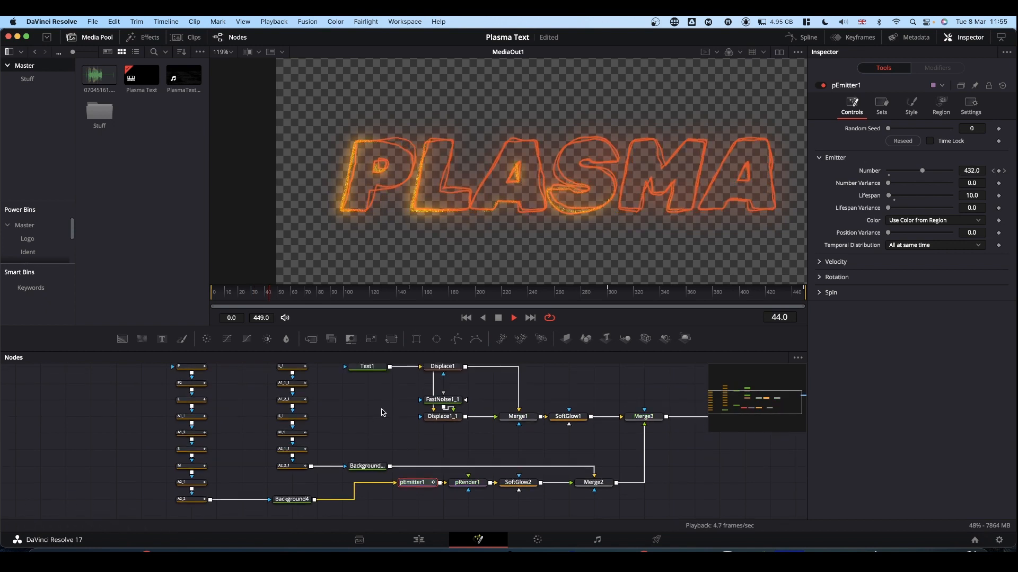
scroll(418, 414, up, 3)
key(space)
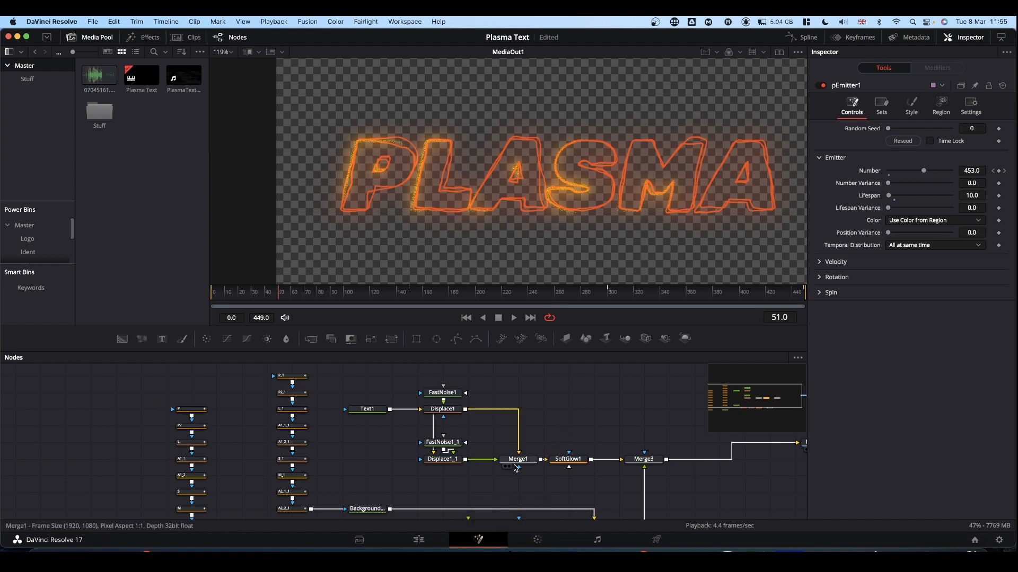
Mute Text1's shading colour to saturation 0.783 and value 0.787, and lower its opacity to 0.709
click(366, 410)
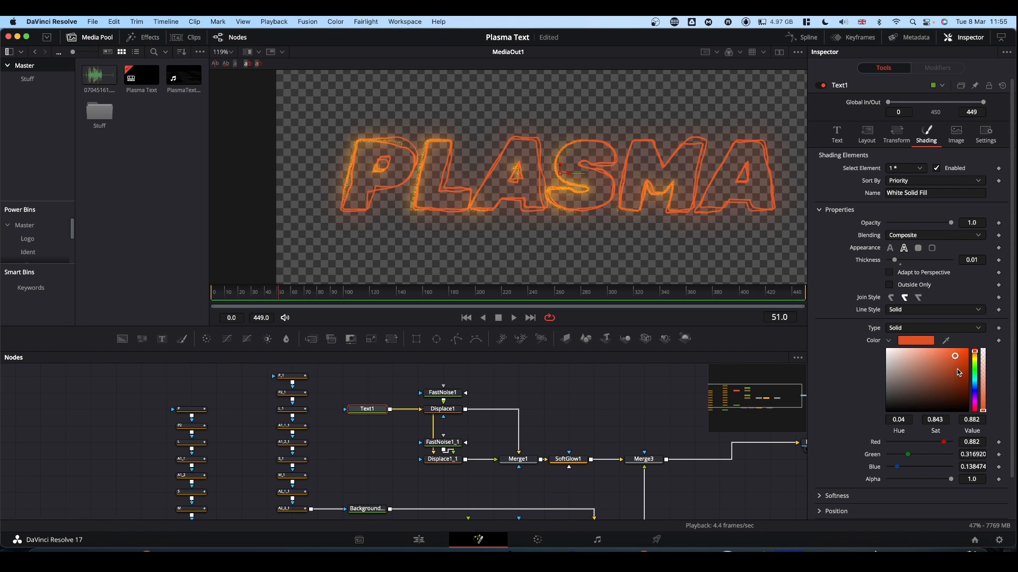
drag(955, 359, 950, 363)
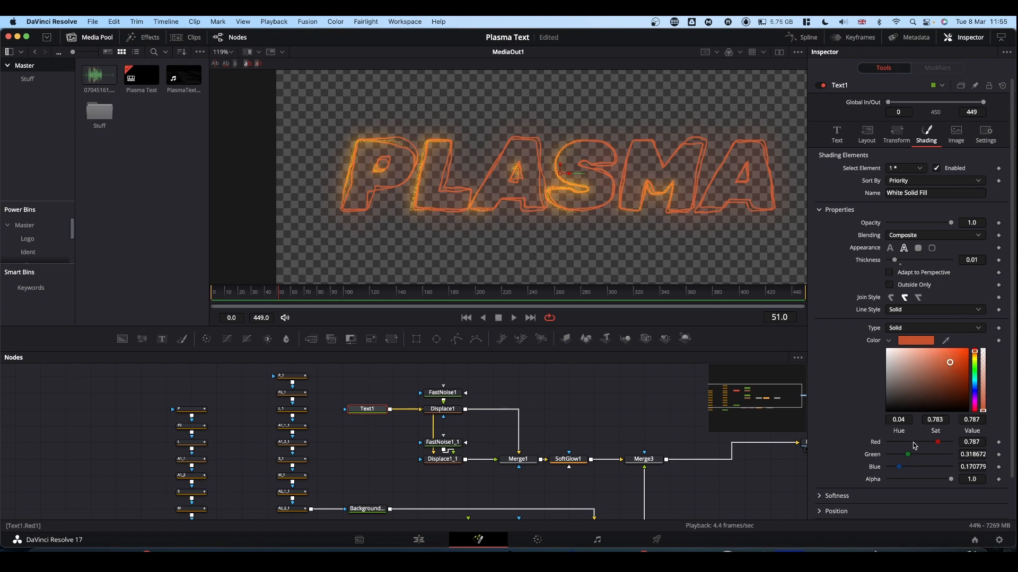
scroll(910, 437, down, 2)
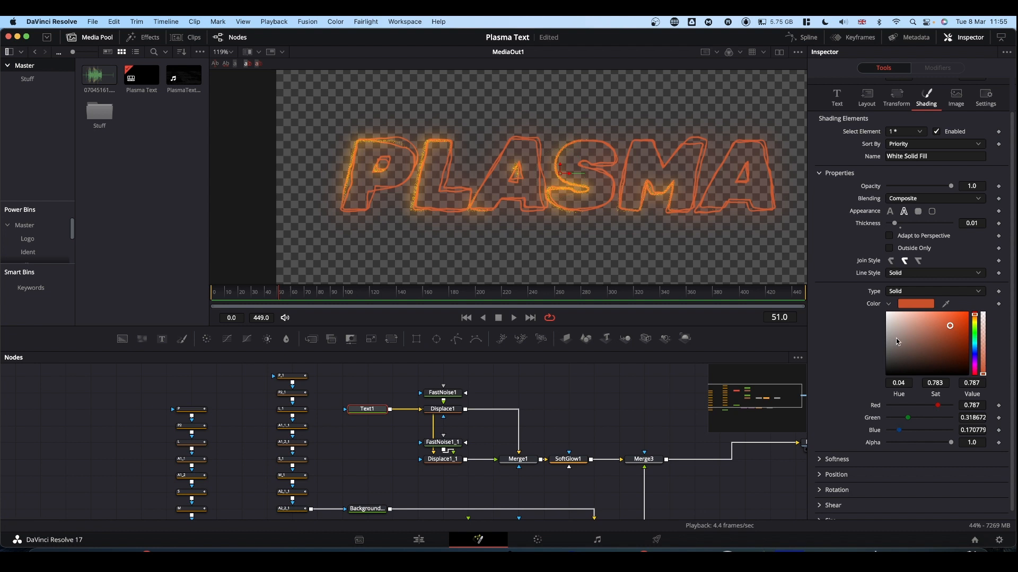
scroll(898, 339, up, 2)
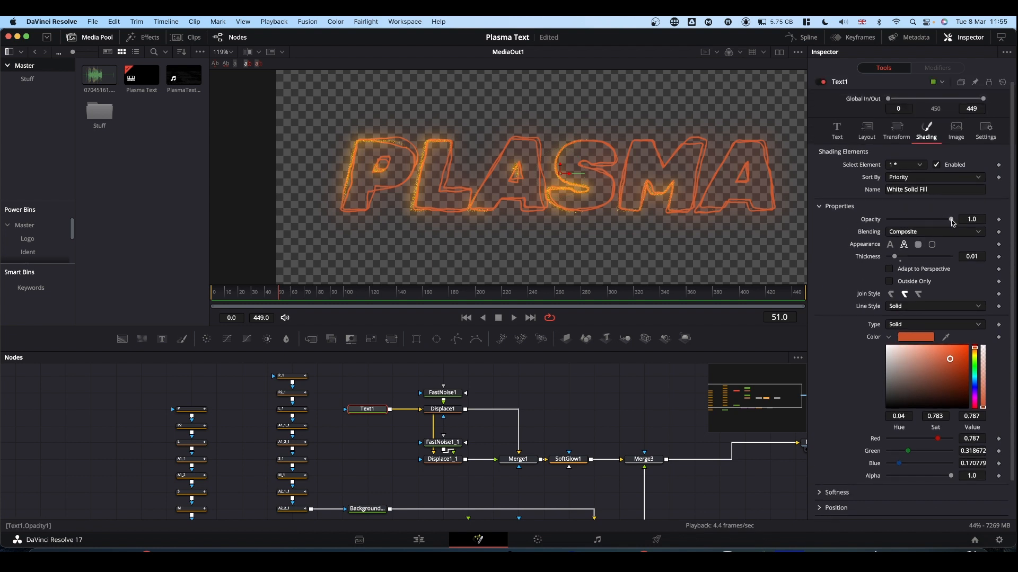
drag(952, 222, 951, 222)
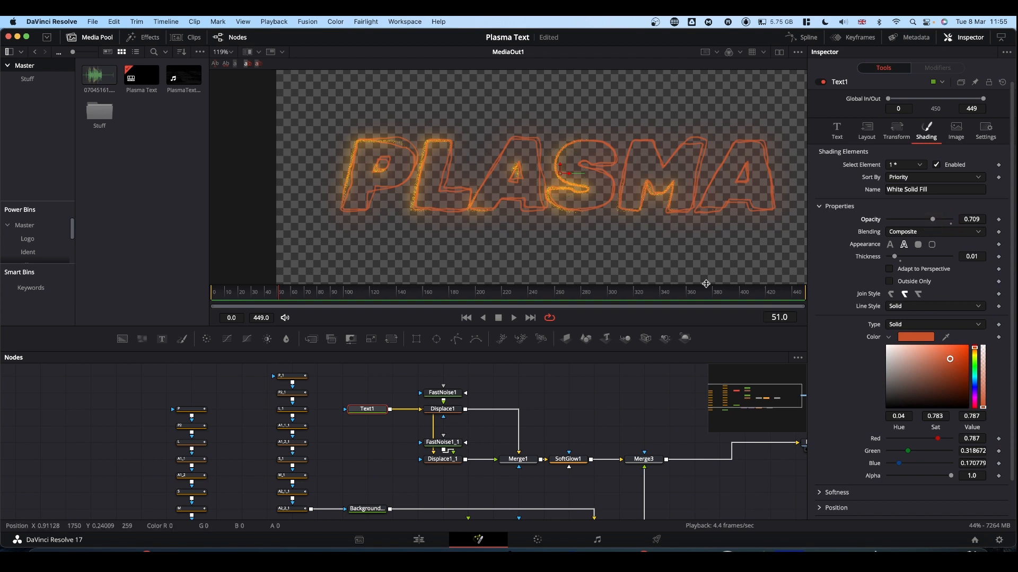
On the Edit page, play the Fusion composition from the start to check the muted text against the particles, and stop playback
click(419, 539)
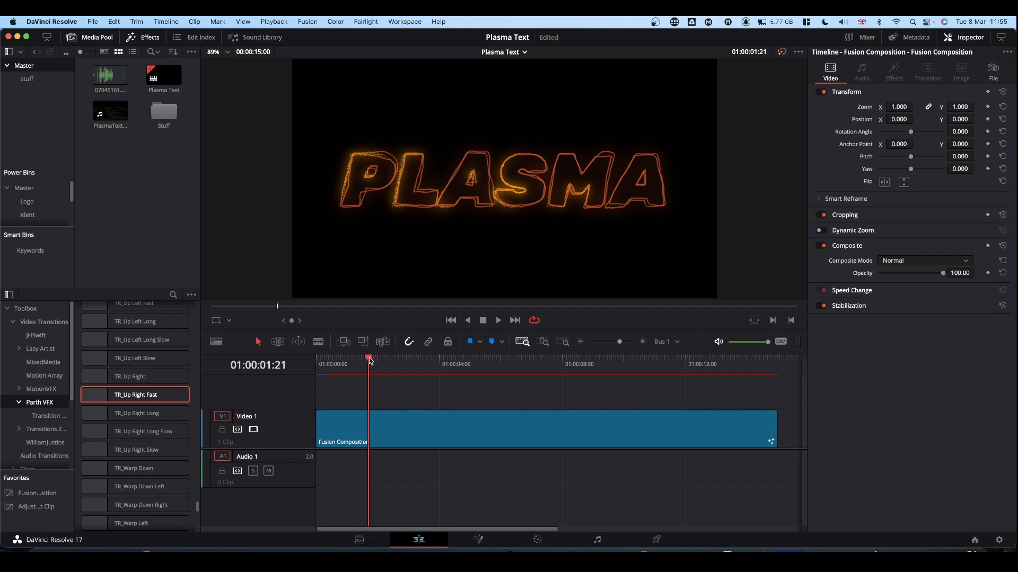
drag(369, 357, 315, 363)
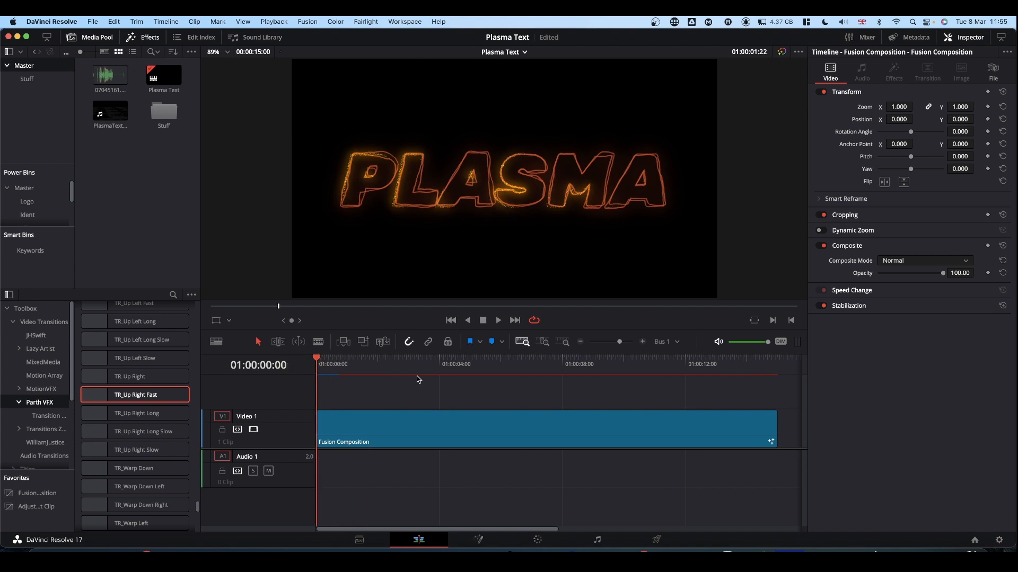
key(space)
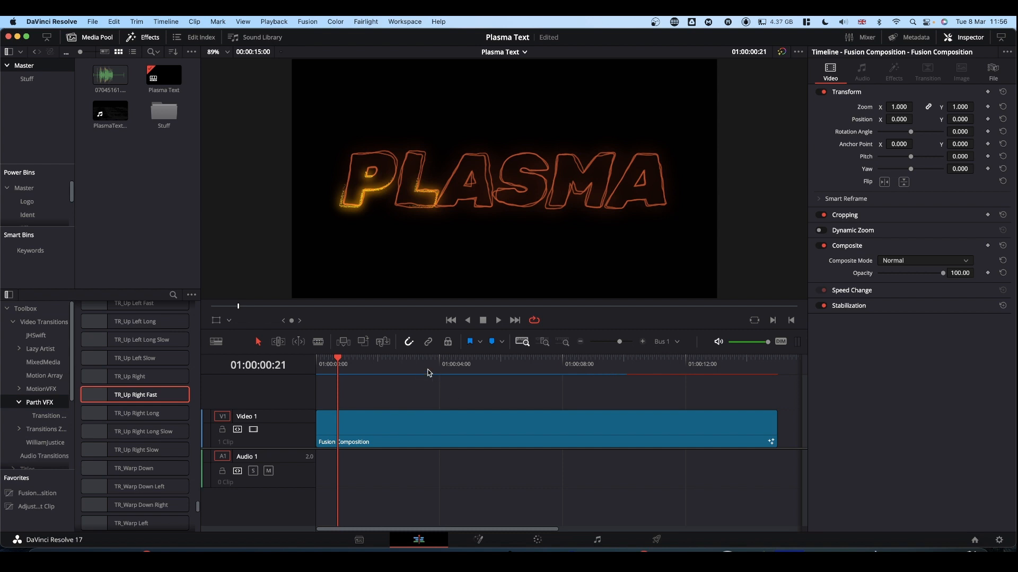
key(space)
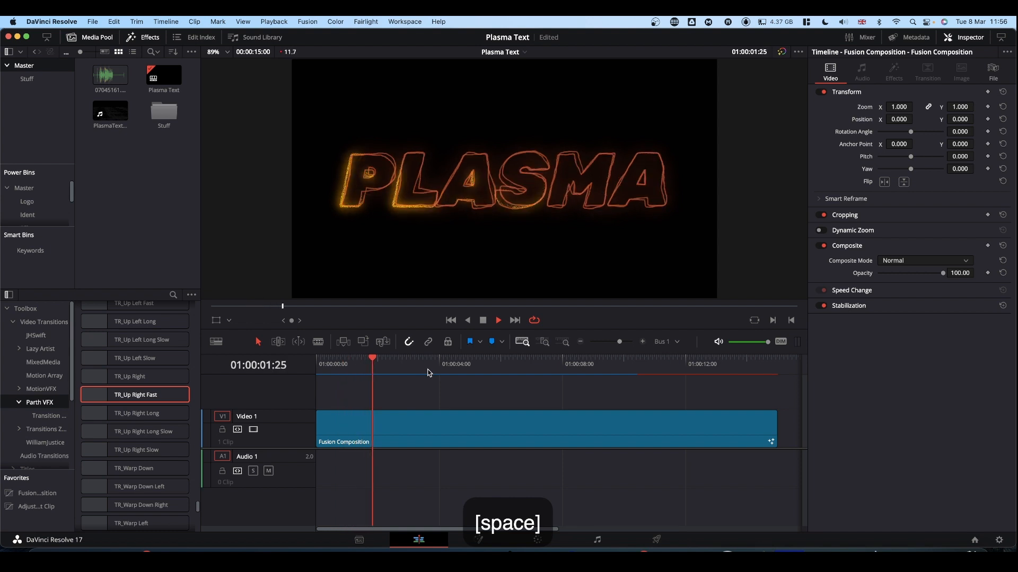
key(space)
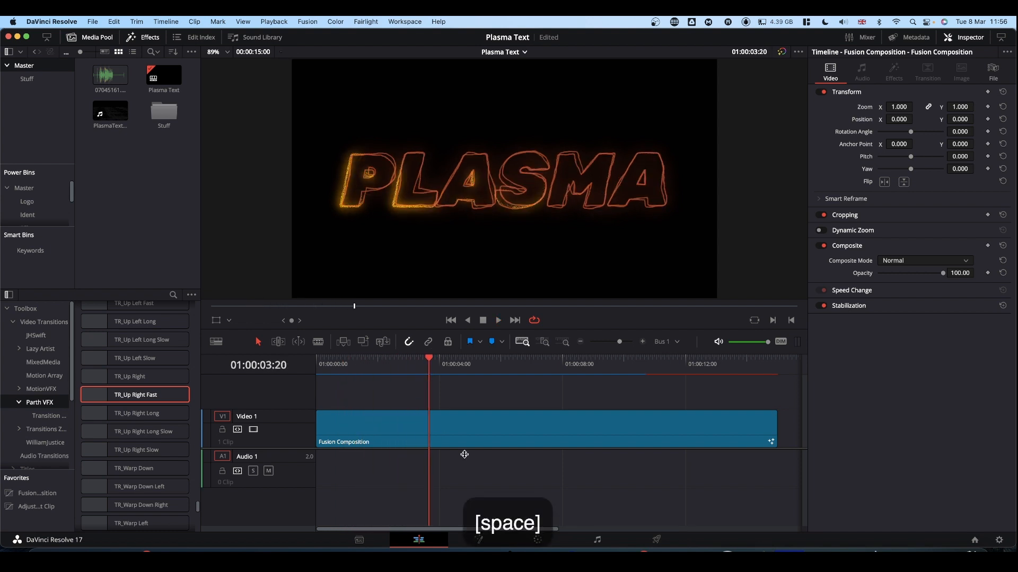
Back on the Fusion page, disconnect MediaOut1 from Merge3 and move it farther away from the merged nodes
click(479, 540)
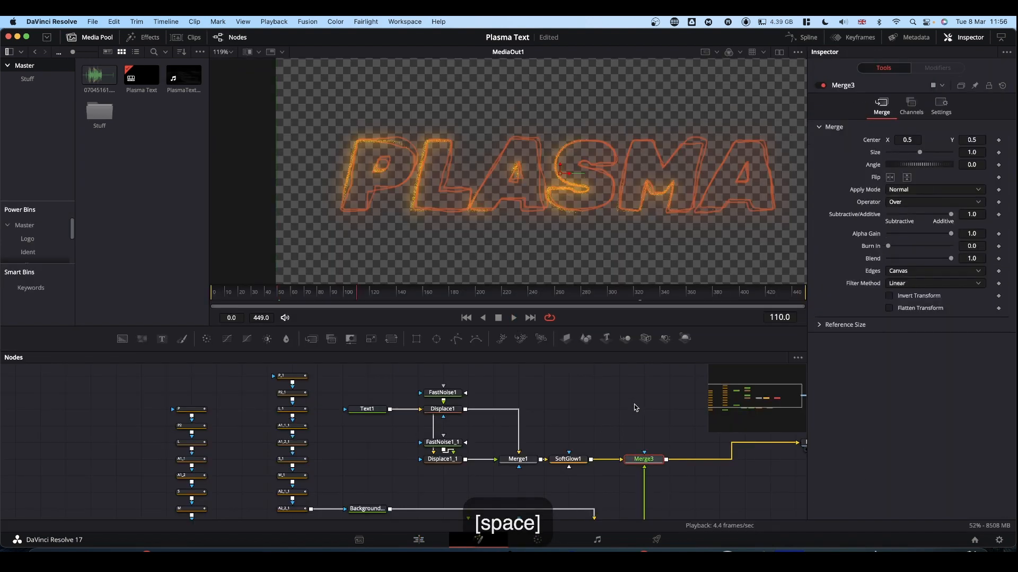
drag(641, 415, 370, 338)
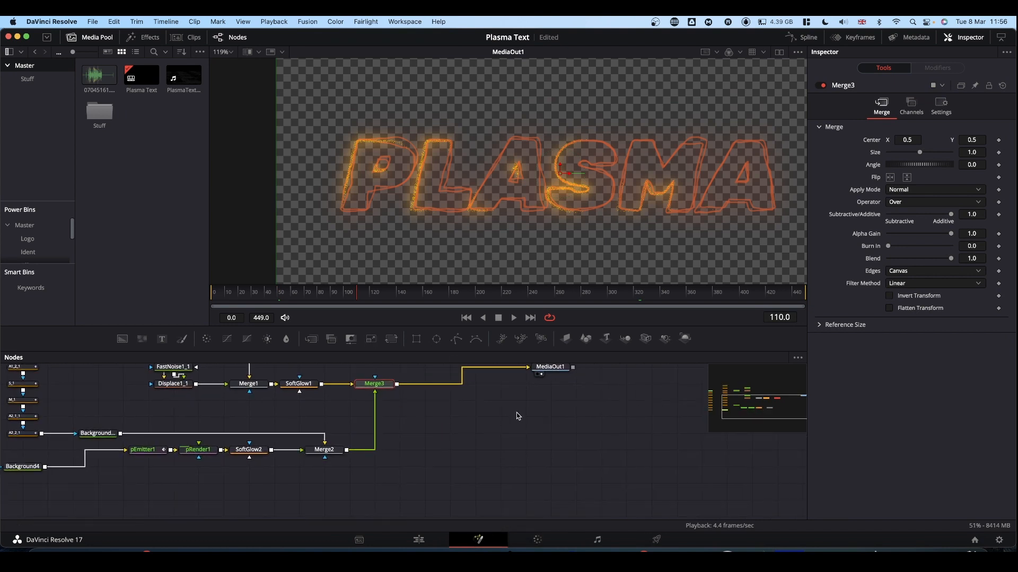
drag(544, 365, 576, 443)
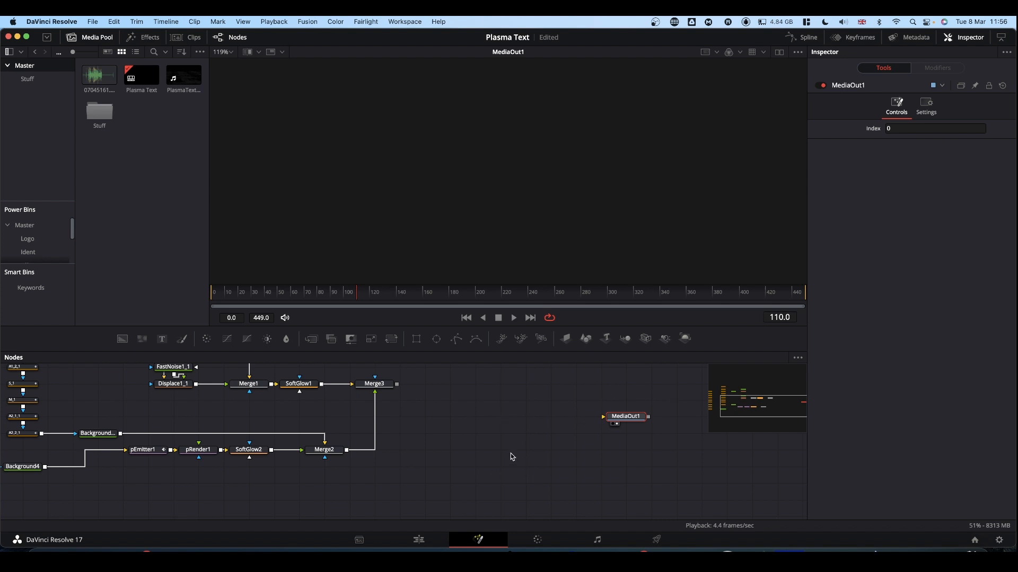
scroll(508, 452, up, 3)
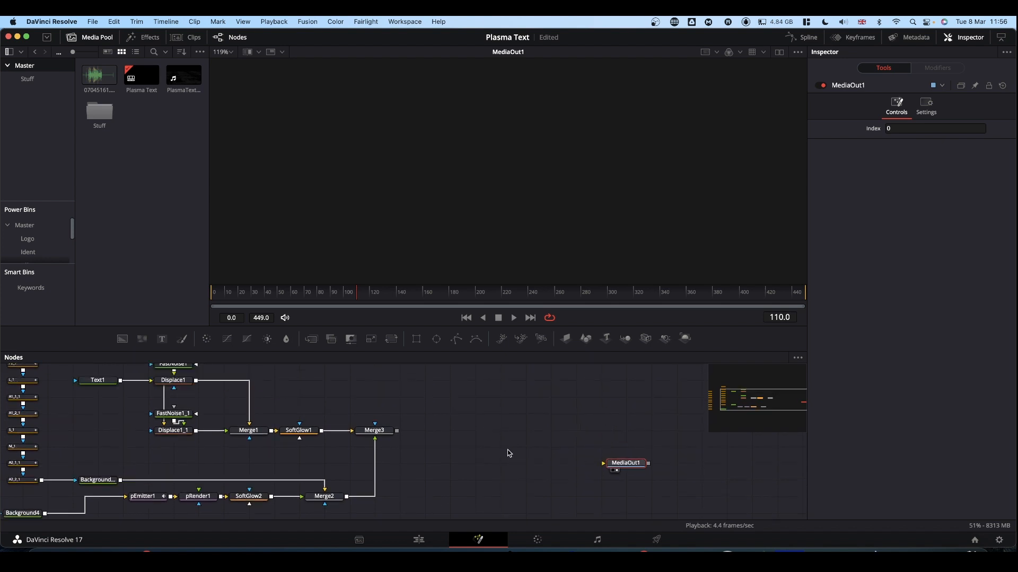
Play the Fusion composition on the Edit page to review the plasma text animation
key(space)
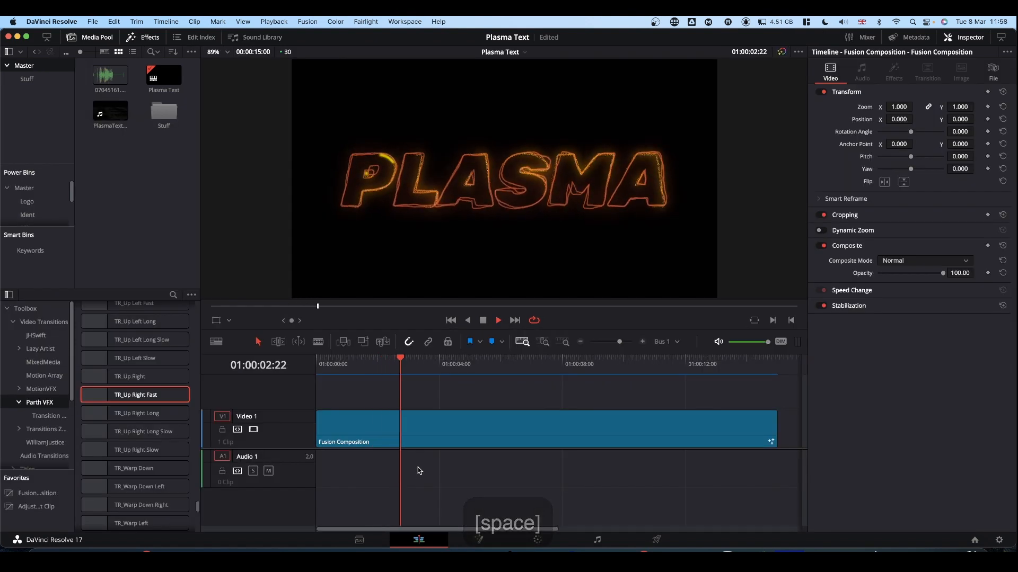